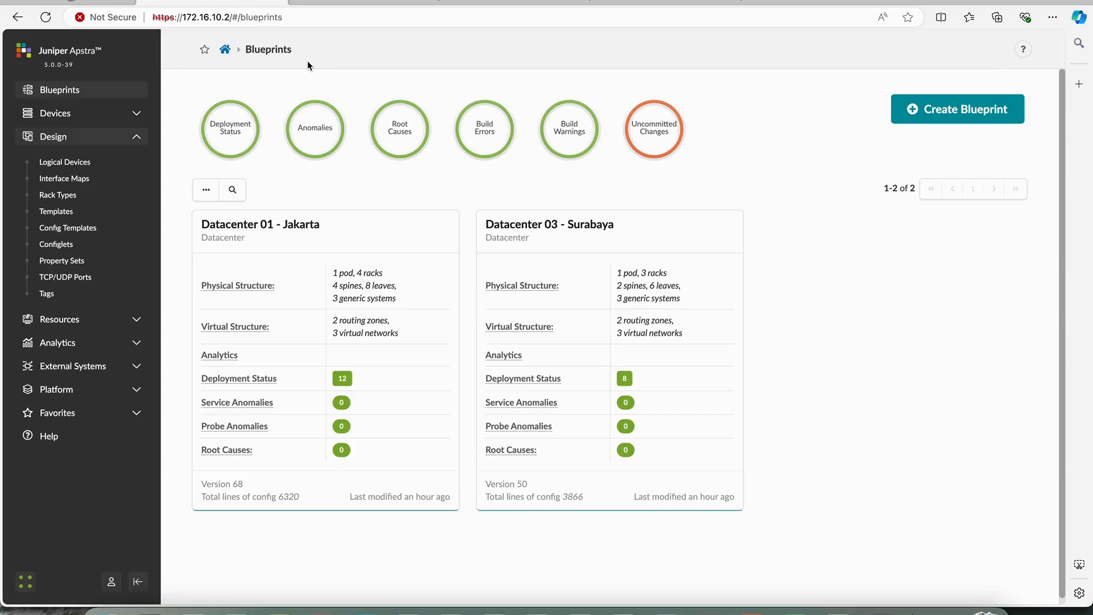
Switch from the Apstra Blueprints page to Postman and look over the previous ASN pool run results.
left_click(130, 142)
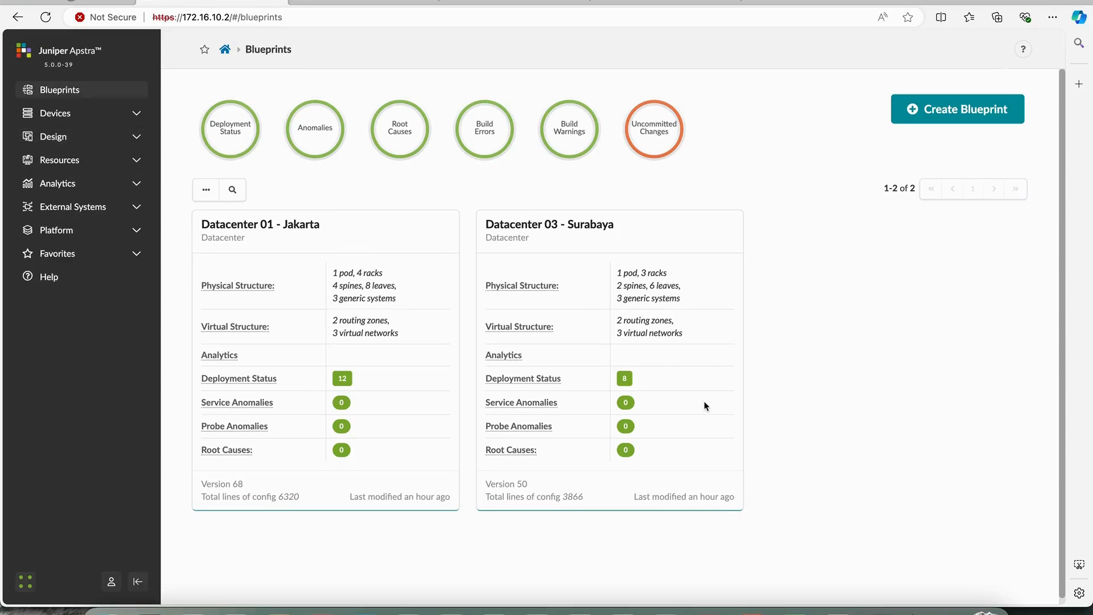
left_click(758, 612)
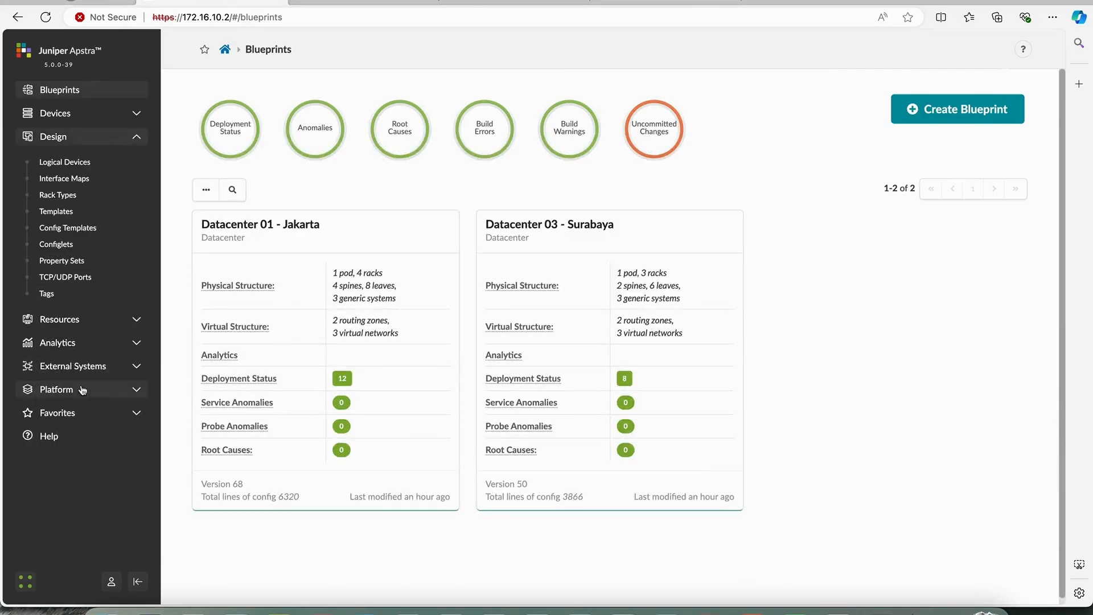
left_click(756, 610)
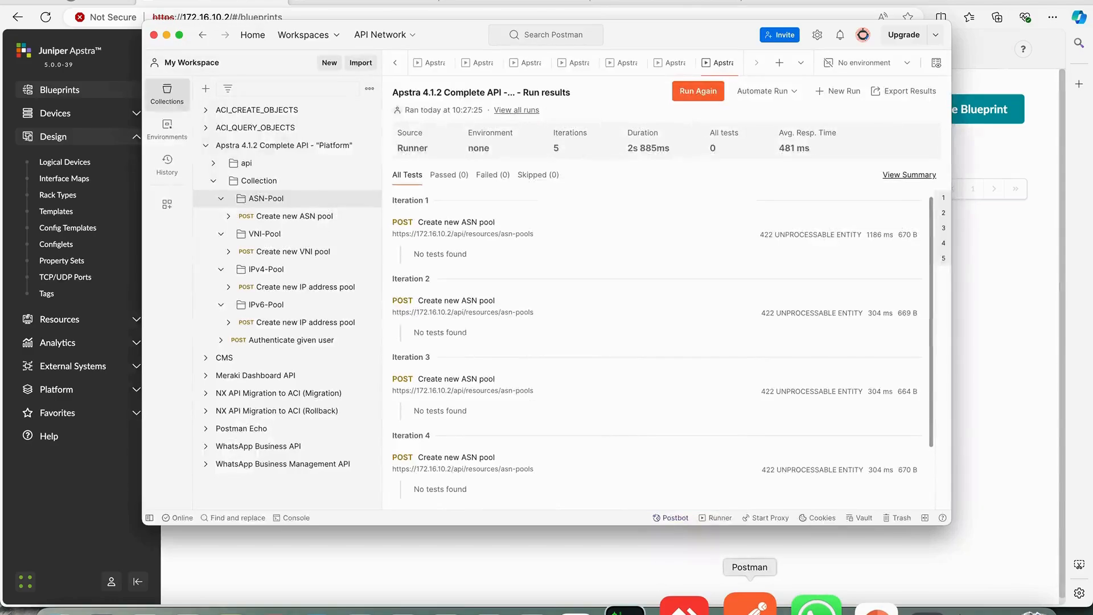
scroll(532, 237, "down", 2)
scroll(532, 237, "up", 2)
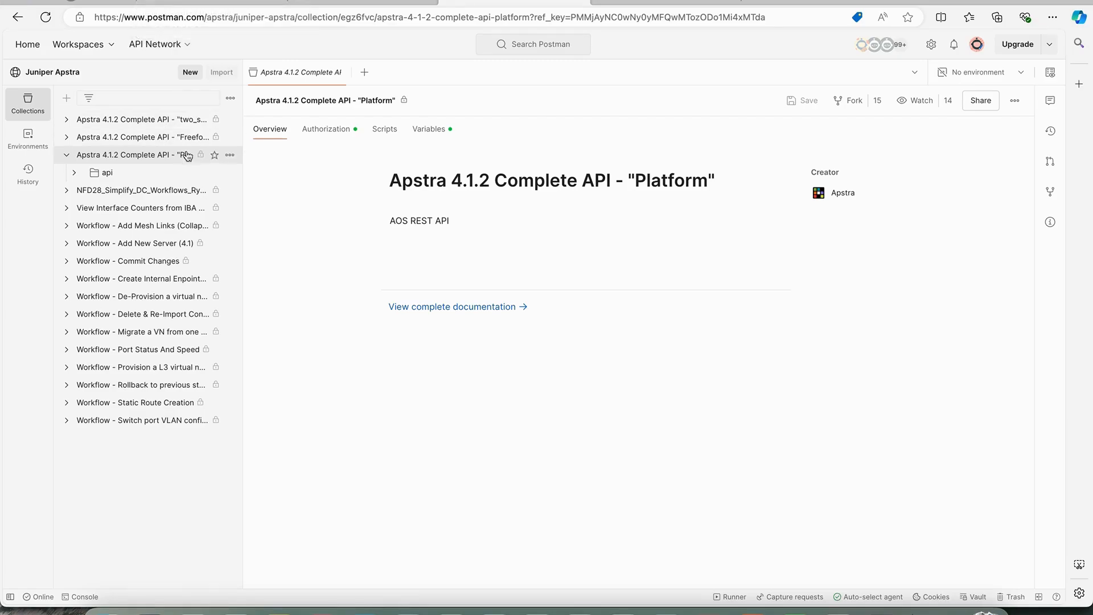
Review the actions available for the "Apstra 4.1.2 Complete API - Platform" collection in the Juniper Apstra web workspace, and return to the Apstra page.
left_click(229, 154)
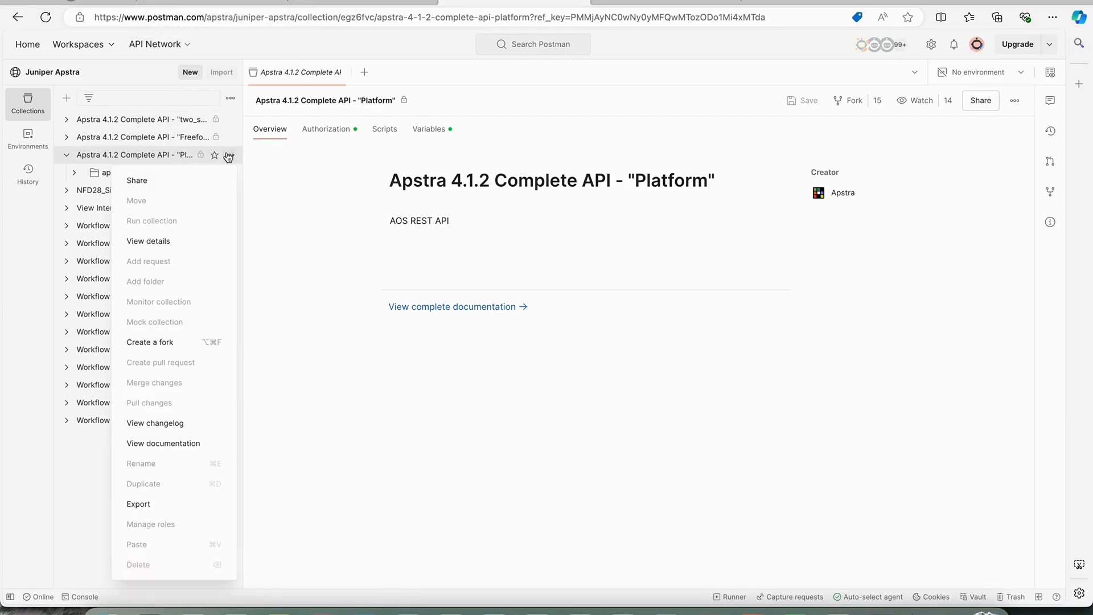
left_click(381, 331)
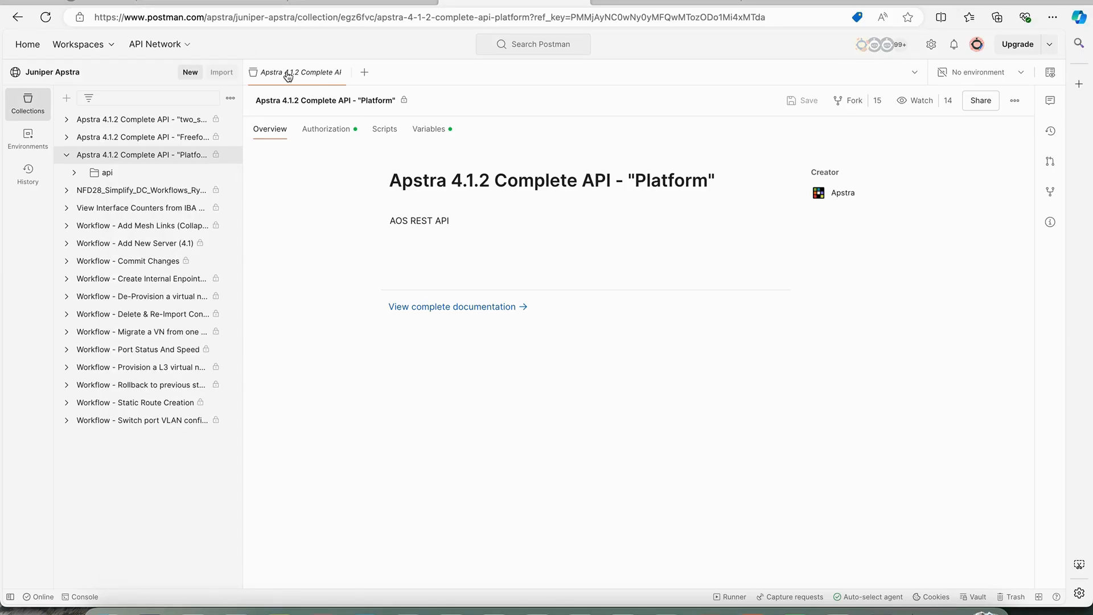
left_click(211, 2)
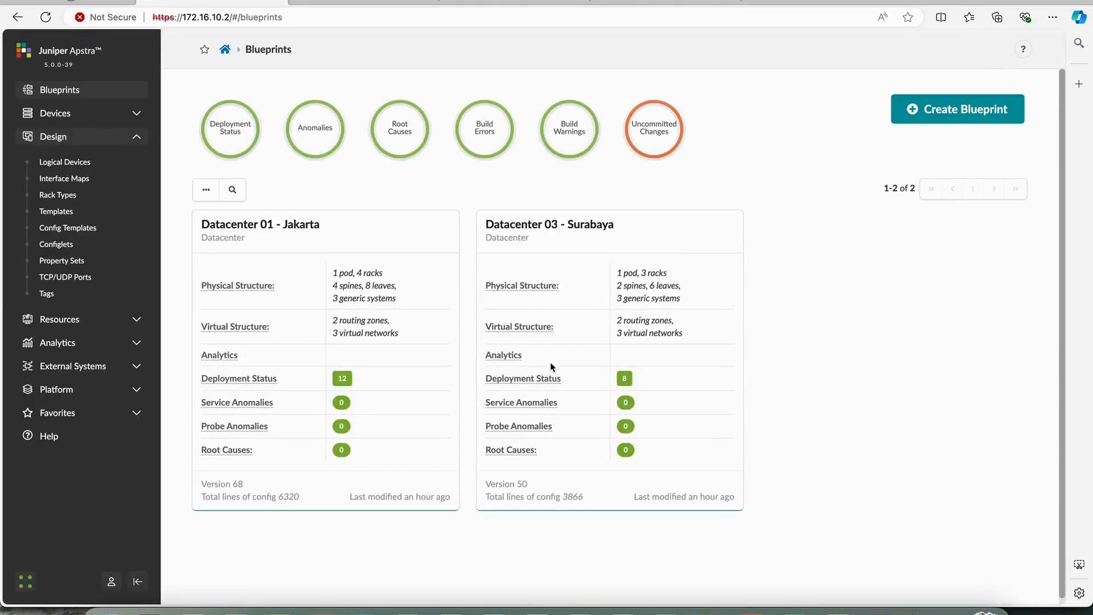
Switch to the Postman app, send the "Authenticate given user" request and select the token value in its response.
left_click(751, 604)
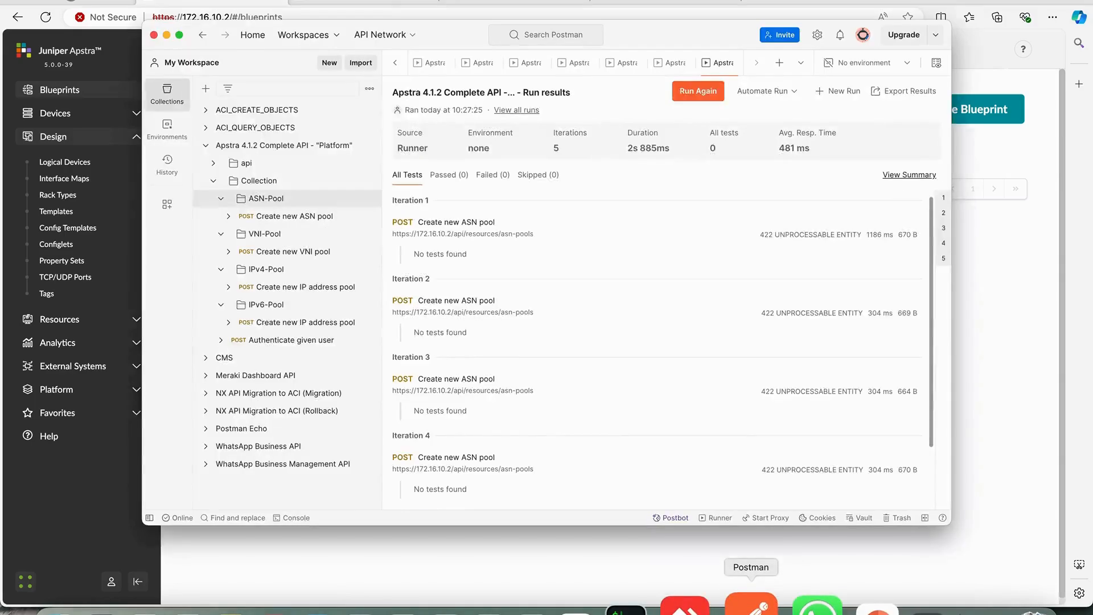
left_click(318, 343)
left_click(534, 448)
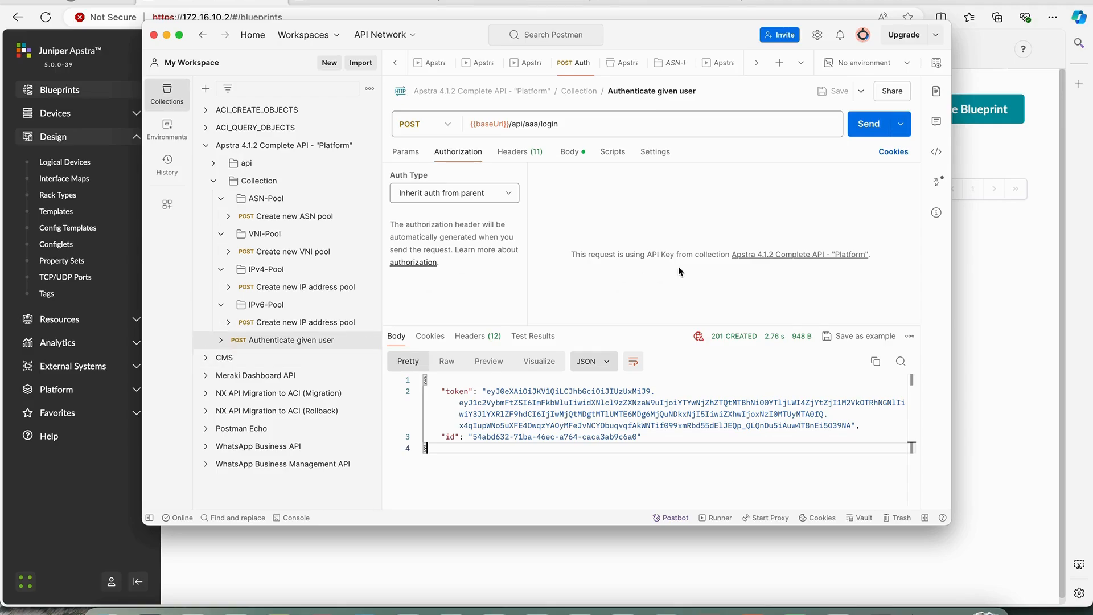
left_click(863, 125)
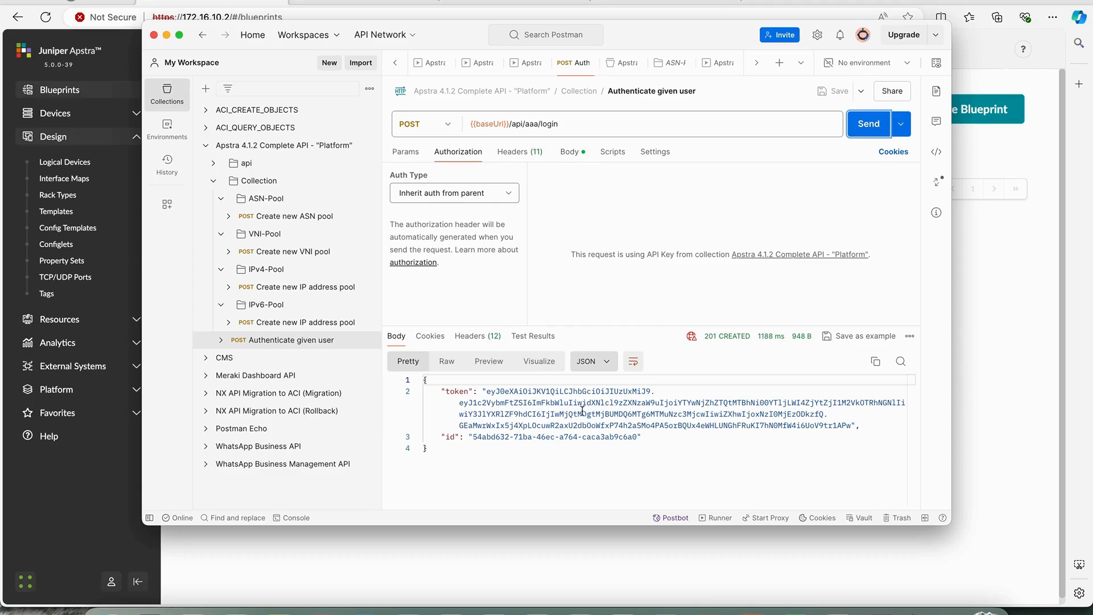
left_click_drag(487, 392, 848, 423)
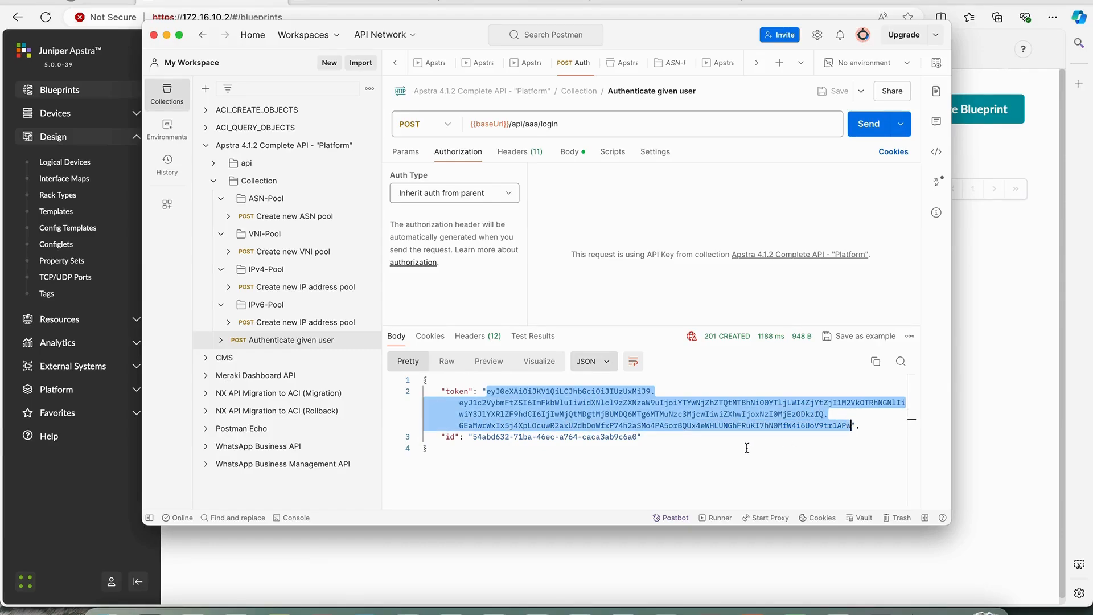
Replace the AUTHTOKEN value in the "Apstra 4.1.2 Complete API - Platform" collection's authorization with the fresh token and save the collection.
left_click(304, 145)
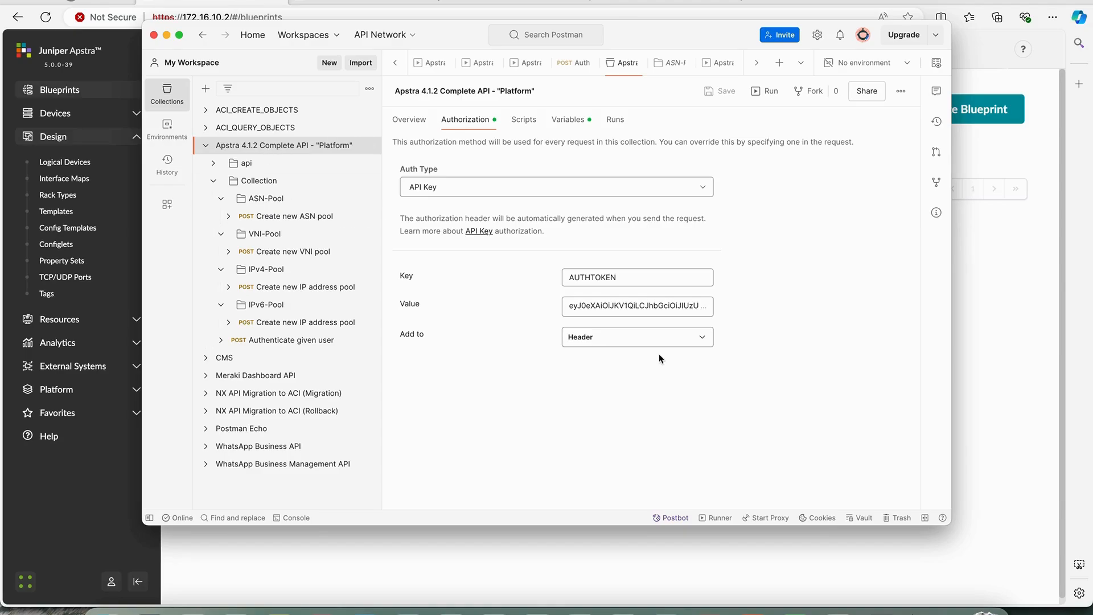
double_click(619, 303)
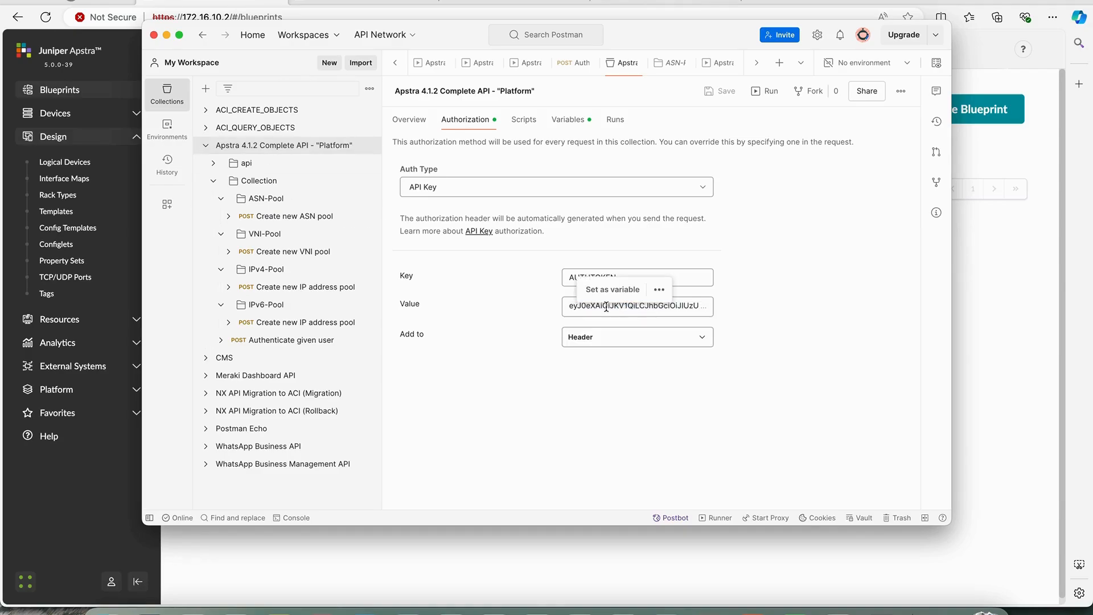
double_click(606, 307)
triple_click(606, 306)
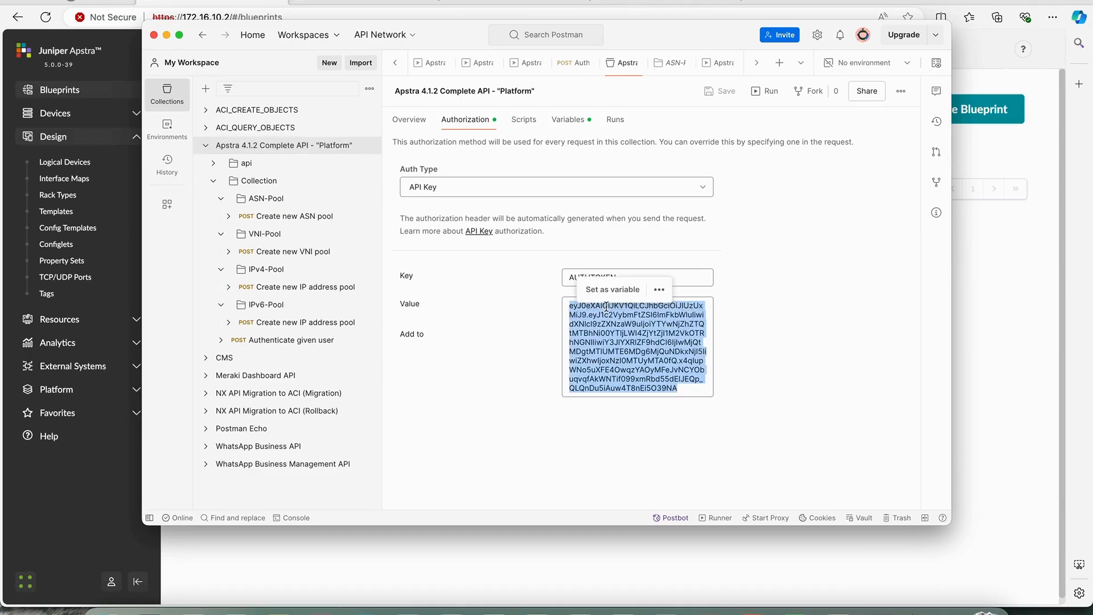
key("super+v")
left_click(521, 328)
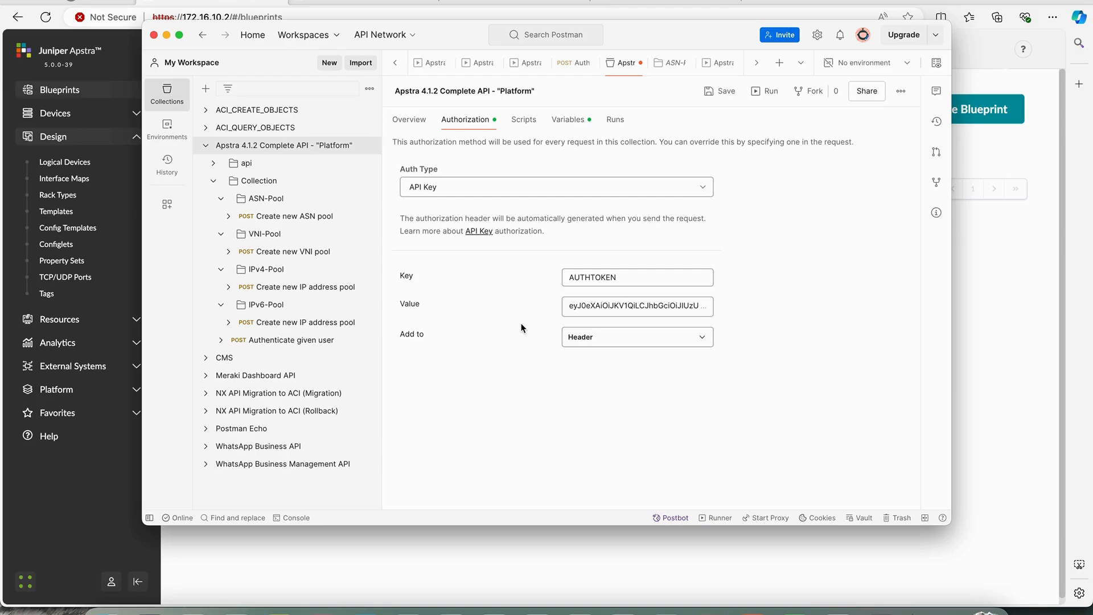
key("super+s")
Check the authorization of the ASN-Pool folder and compare it with the API Key authorization of its parent collection.
left_click(299, 201)
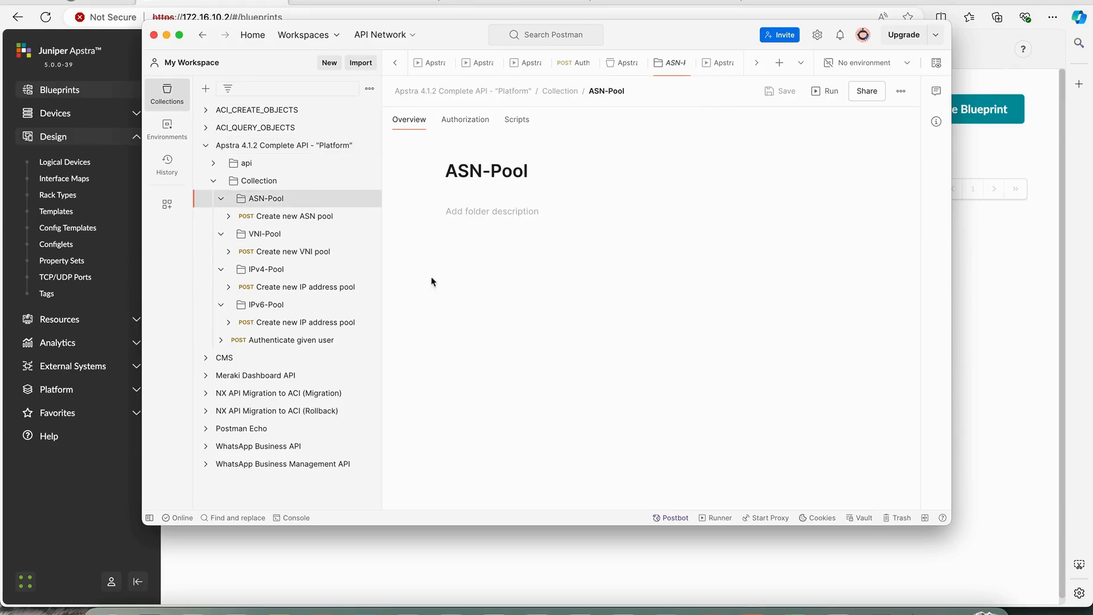
left_click(368, 201)
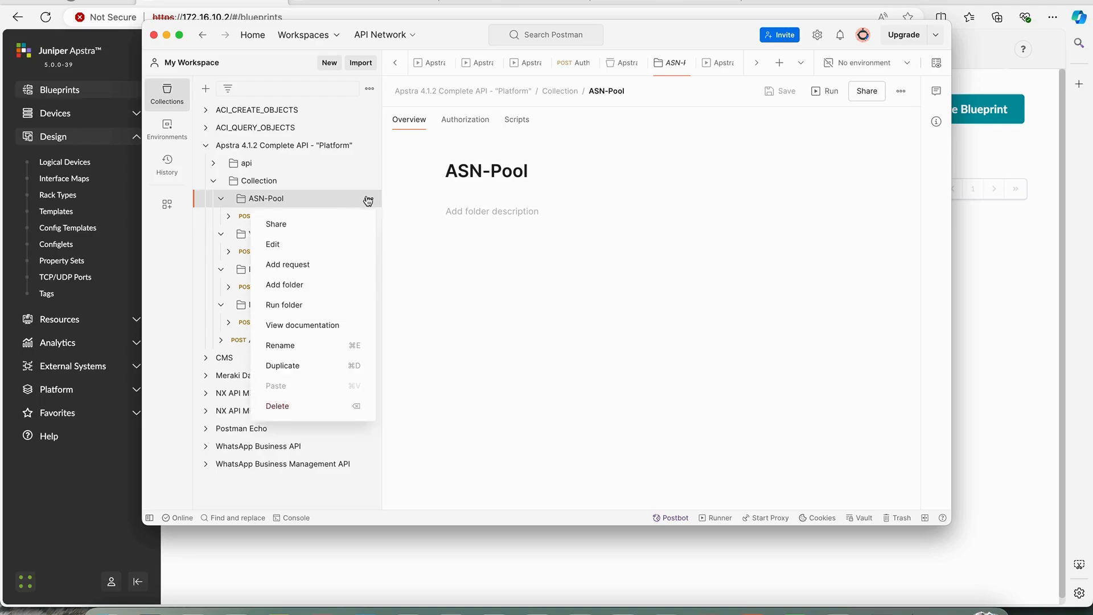
left_click(467, 223)
left_click(471, 121)
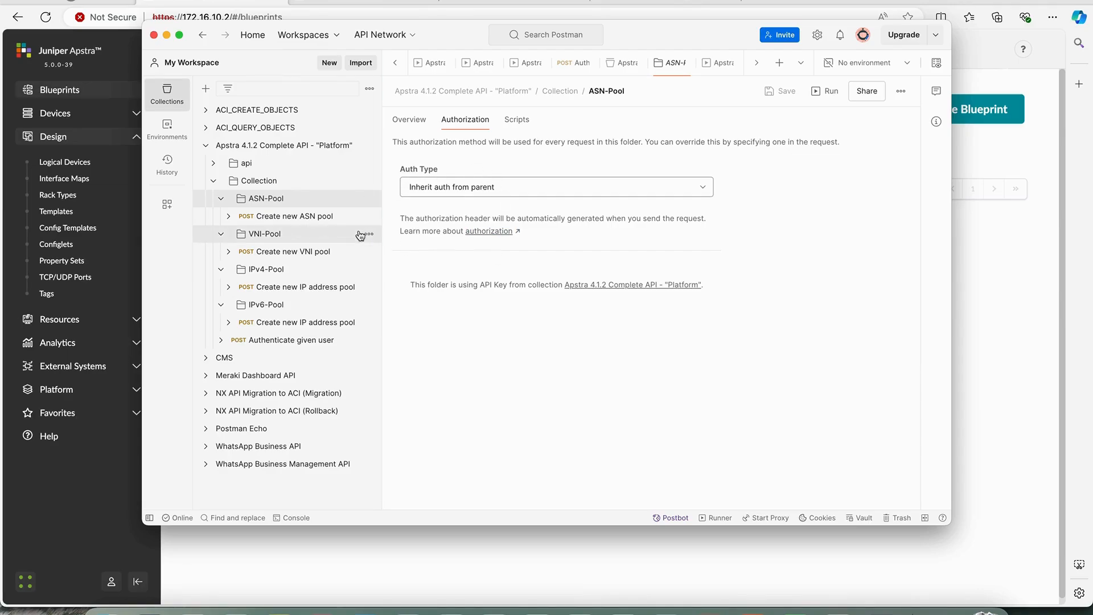
left_click(303, 153)
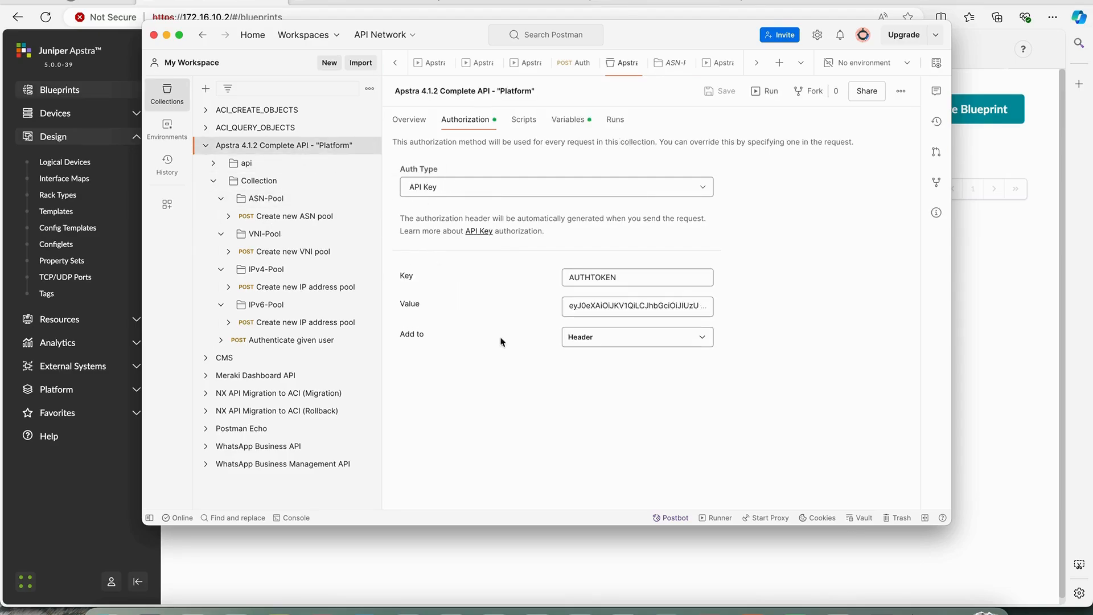
Run the ASN-Pool folder manually with AS_CONFIG.csv as its data file.
left_click(302, 199)
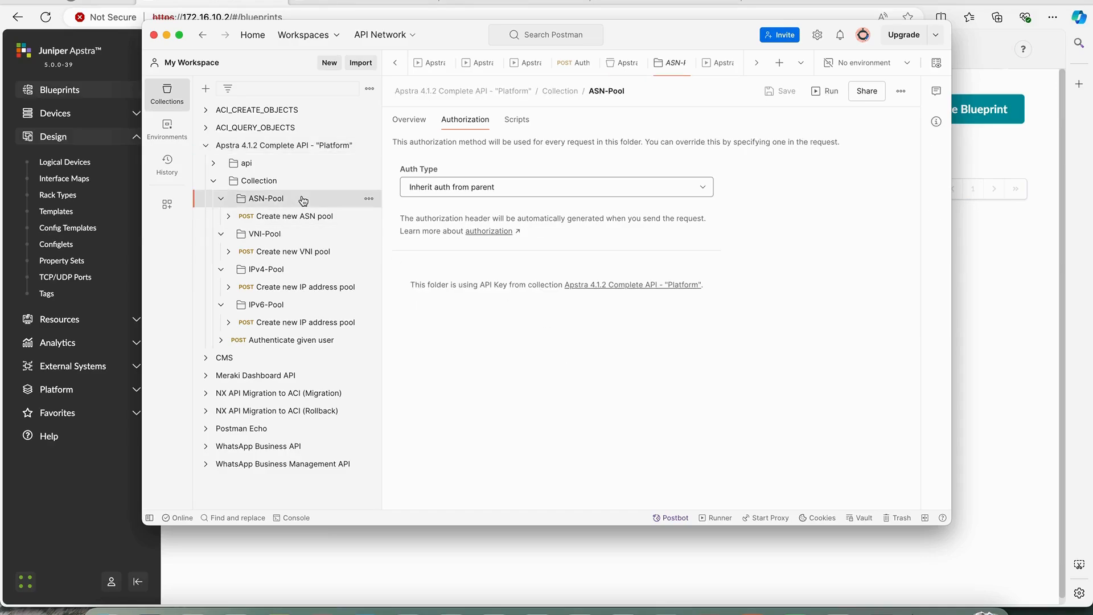
left_click(368, 199)
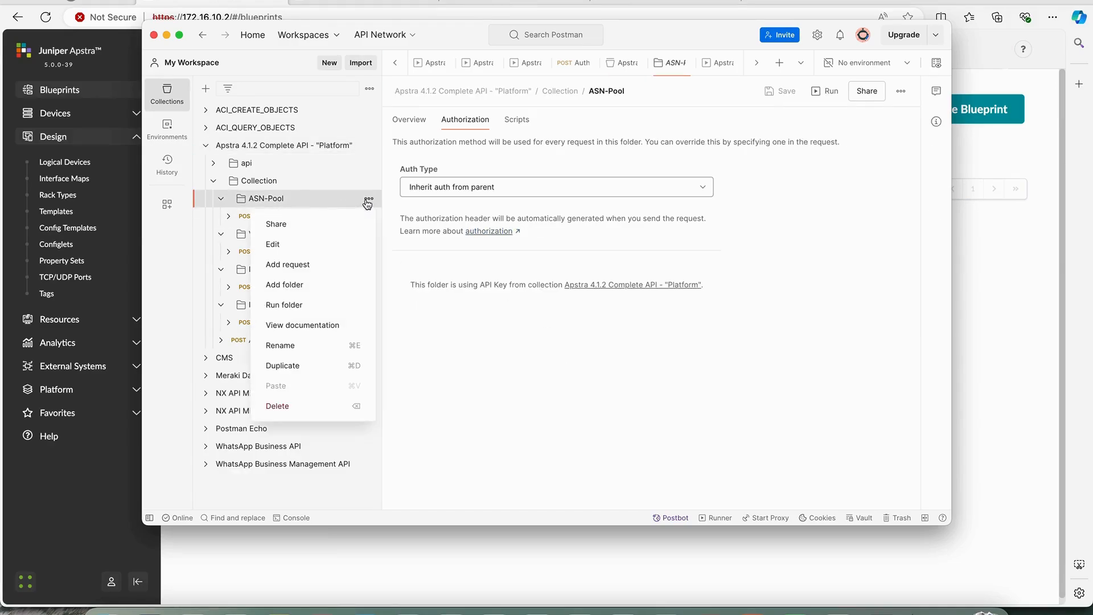
left_click(332, 304)
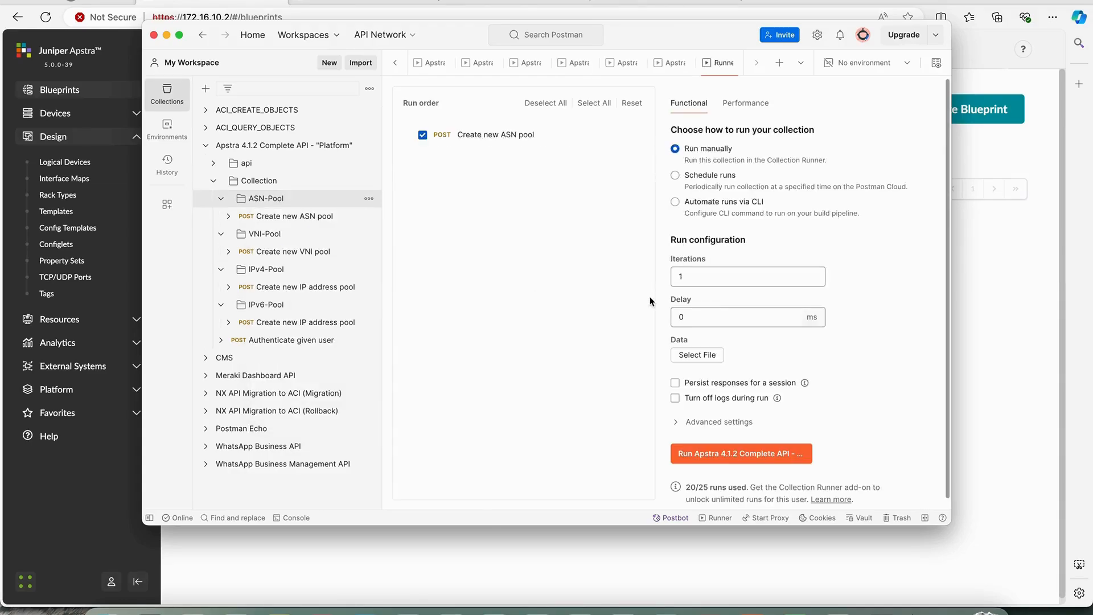
left_click(704, 355)
double_click(413, 222)
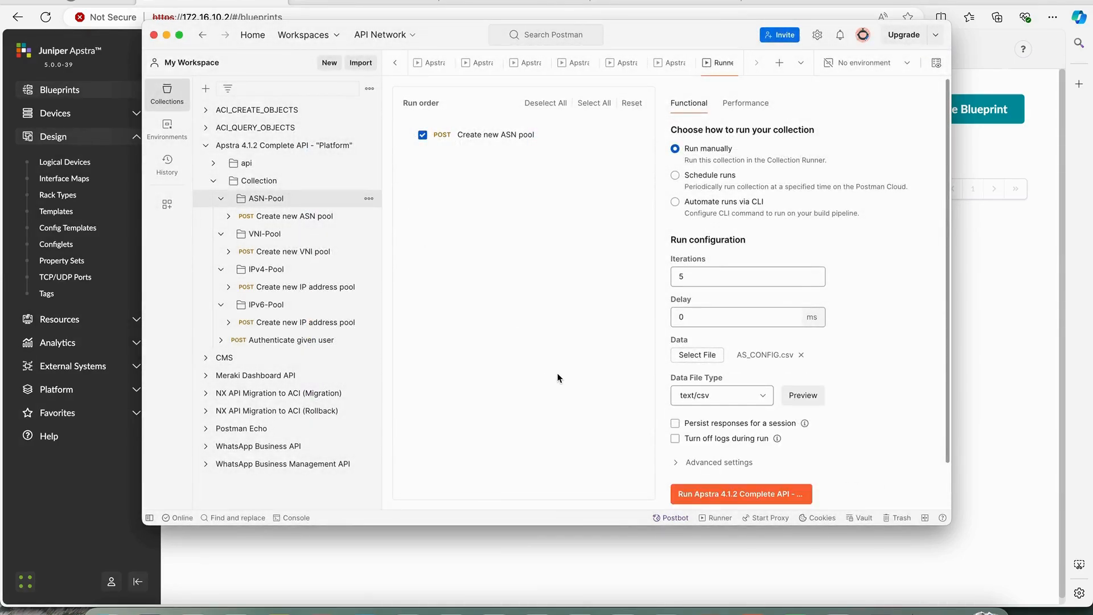
scroll(759, 395, "down", 2)
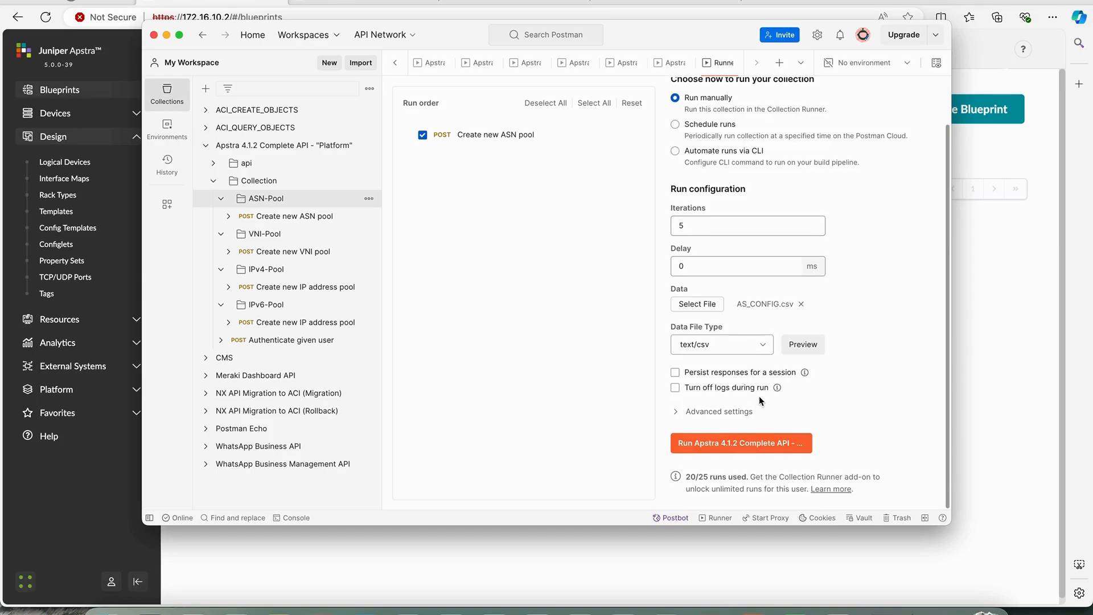
left_click(724, 444)
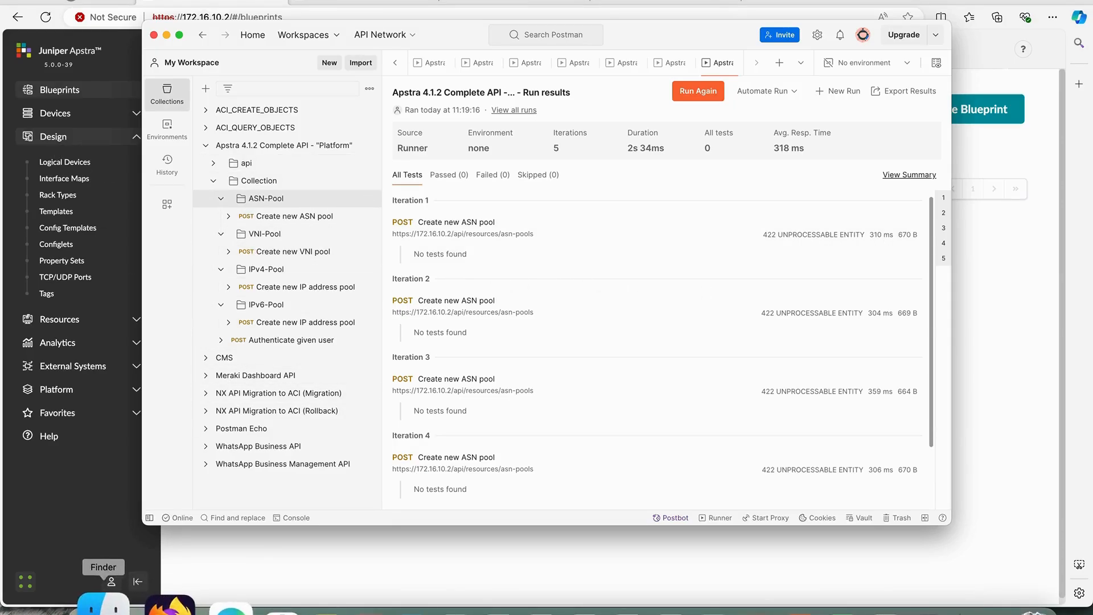
Switch to Finder and open the Documents folder.
left_click(103, 599)
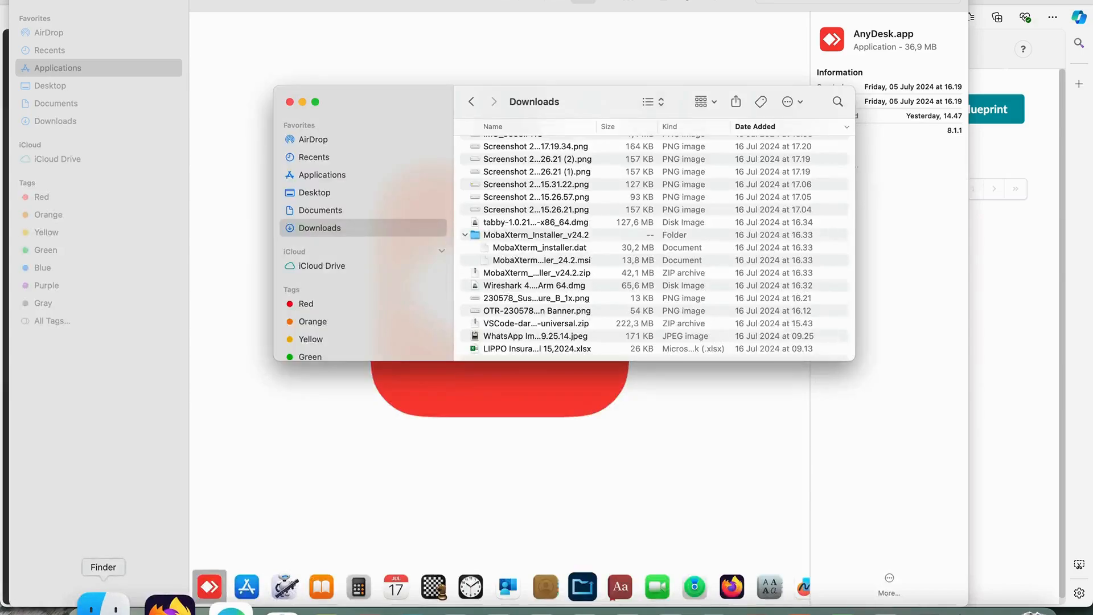
left_click(336, 212)
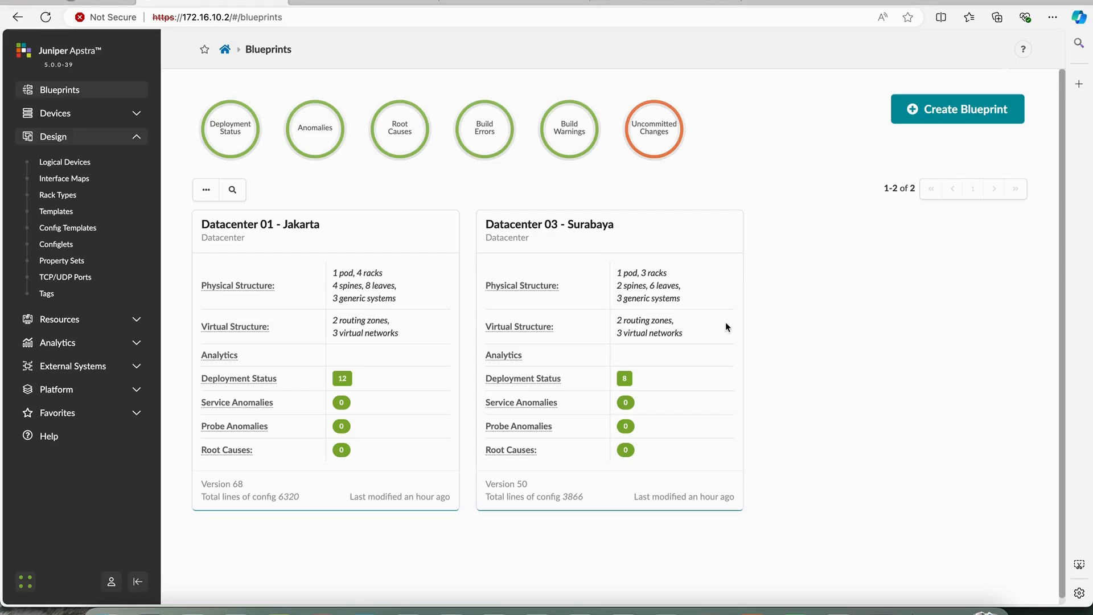
Return to Postman, set up another ASN-Pool run and check the folder path of AS_CONFIG.csv in the data file picker.
left_click(755, 597)
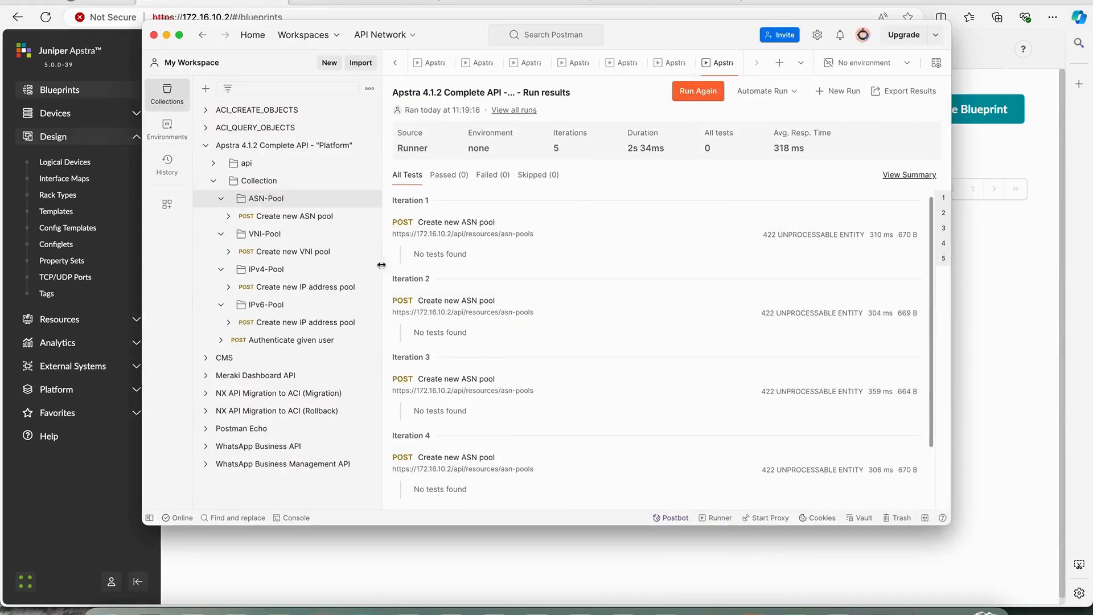
left_click(369, 202)
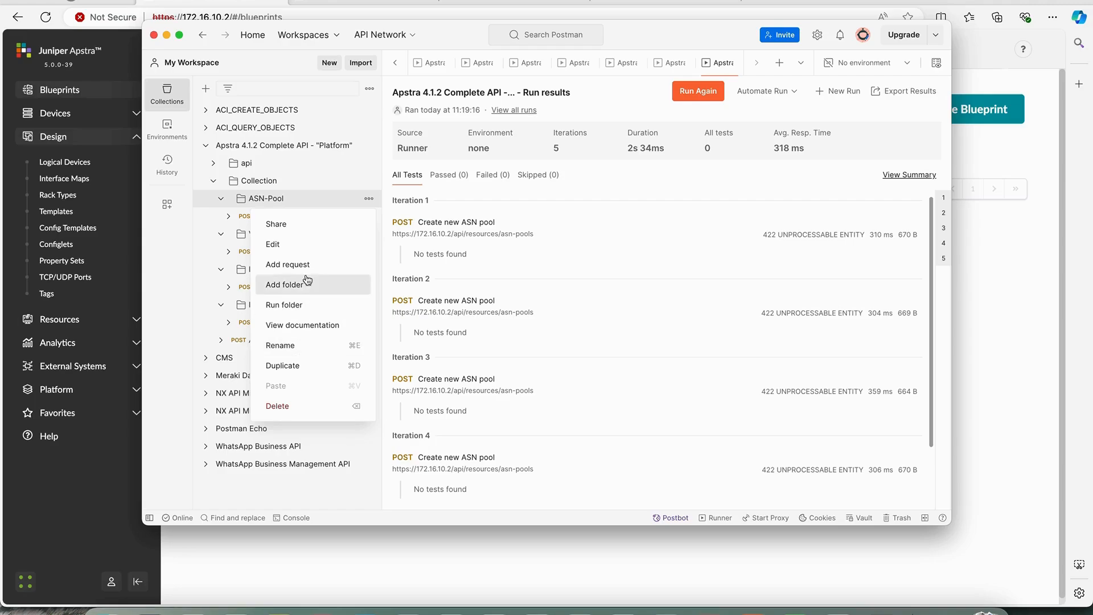
left_click(293, 304)
left_click(701, 353)
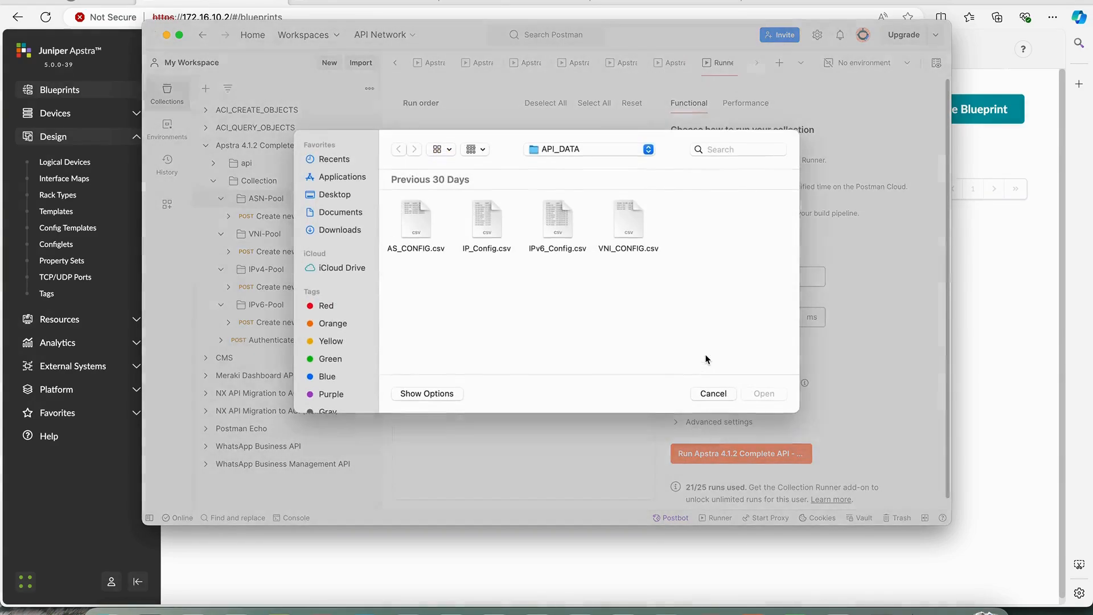
left_click(575, 152)
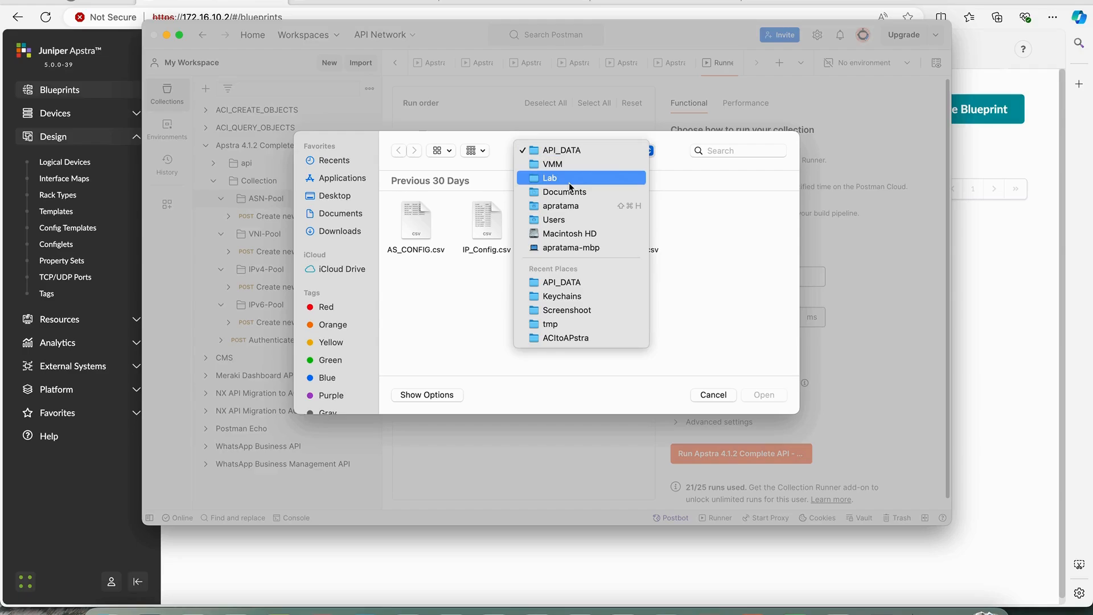
left_click(462, 359)
left_click(415, 228)
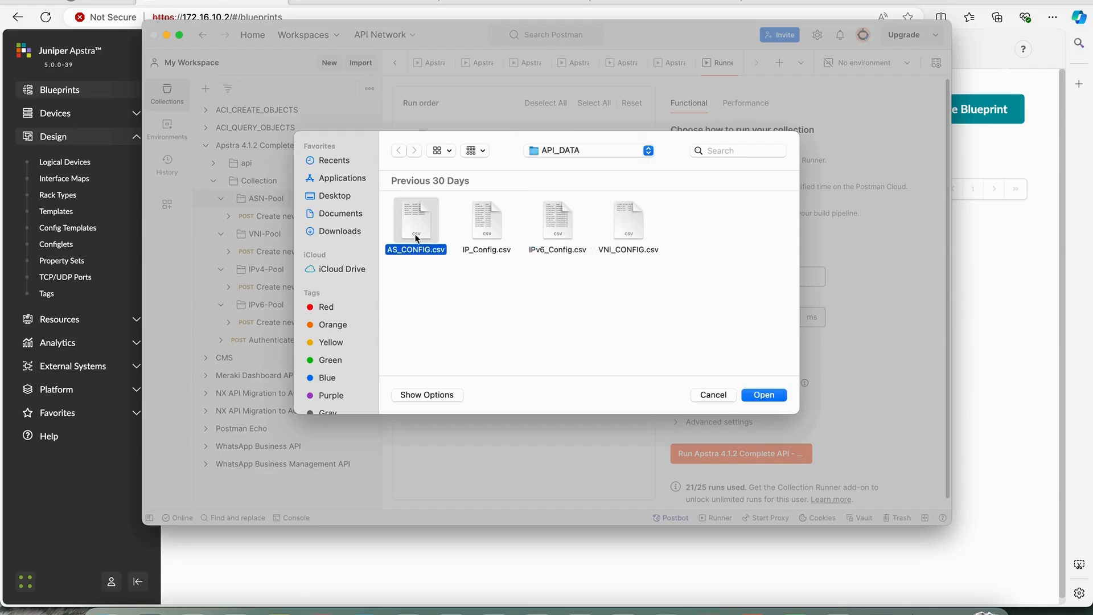
right_click(415, 238)
left_click(389, 336)
left_click(609, 153)
left_click(607, 151)
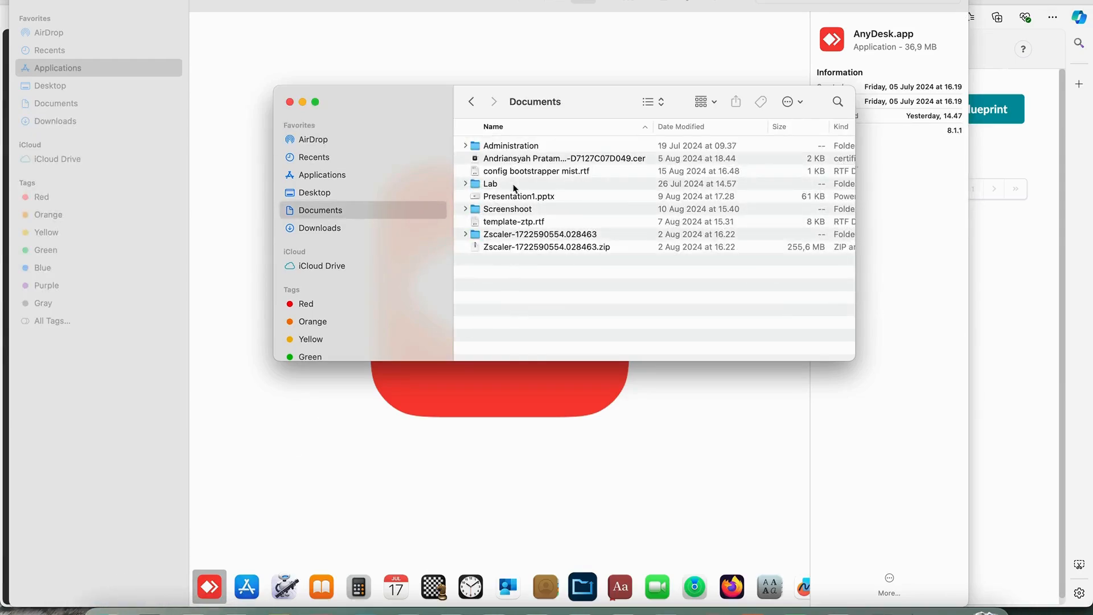
Open AS_CONFIG.csv from the API_DATA folder inside the Lab folder.
double_click(496, 185)
double_click(509, 174)
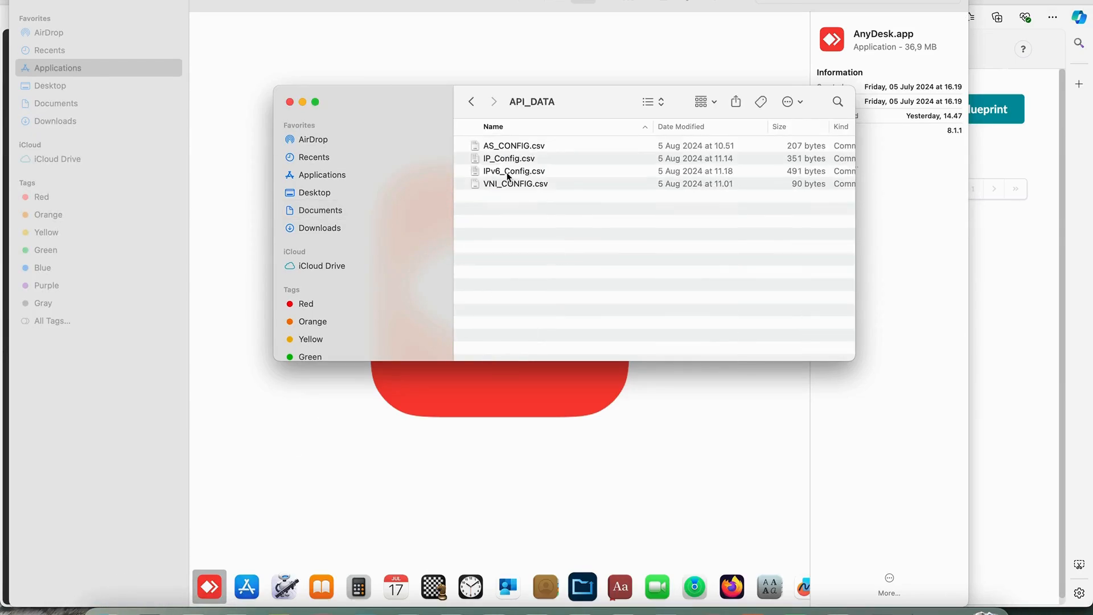
left_click(518, 146)
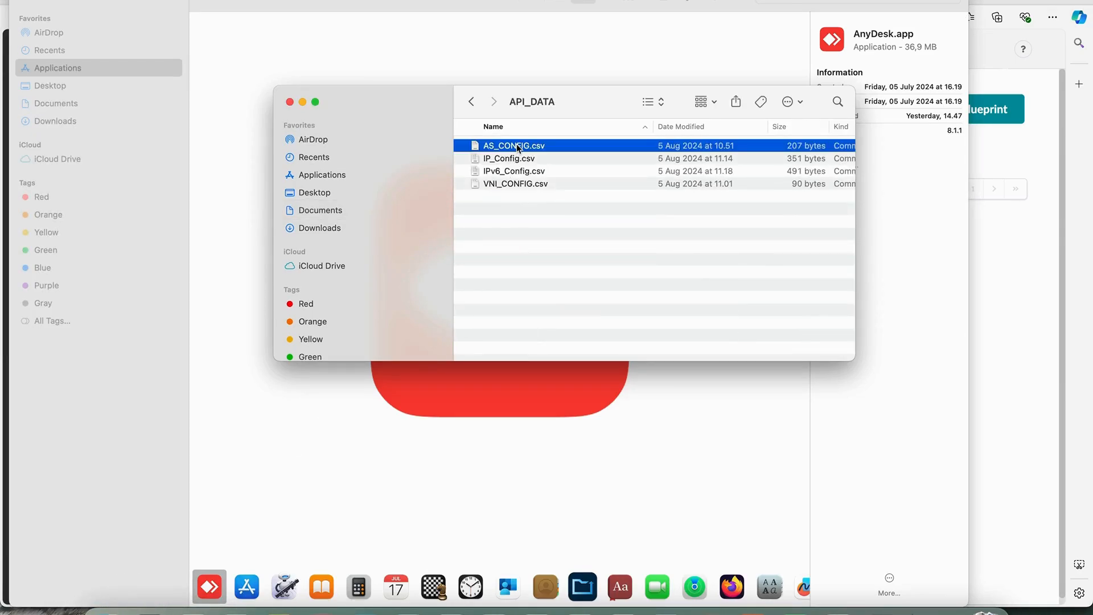
left_click(757, 417)
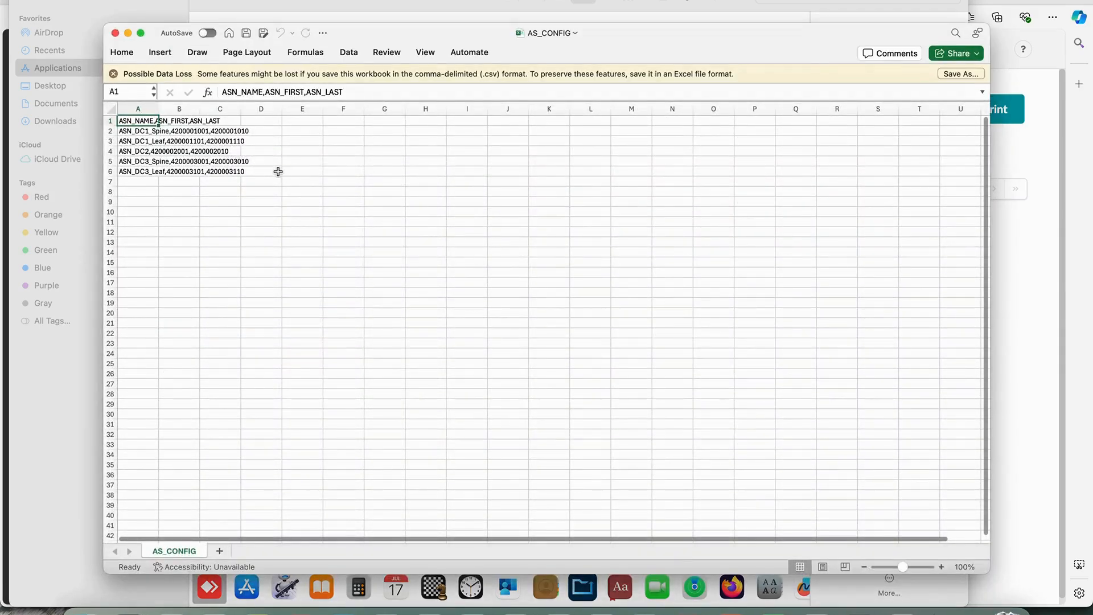
Auto-fit column A and review the ASN_NAME, ASN_FIRST and ASN_LAST entries of the AS_CONFIG sheet.
left_click(278, 171)
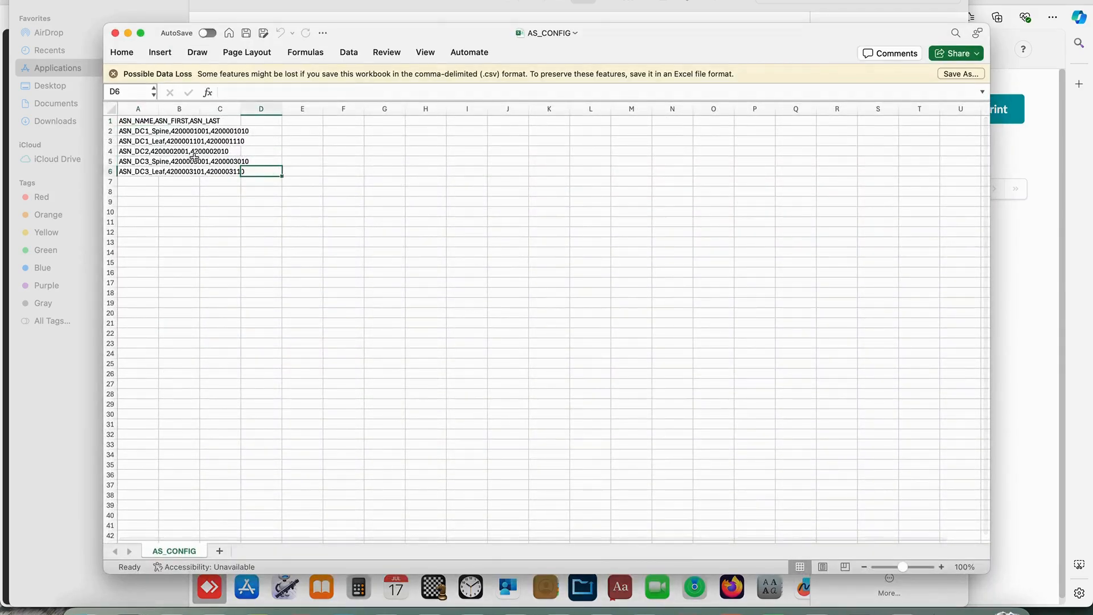
left_click(133, 120)
left_click_drag(133, 120, 209, 170)
double_click(159, 108)
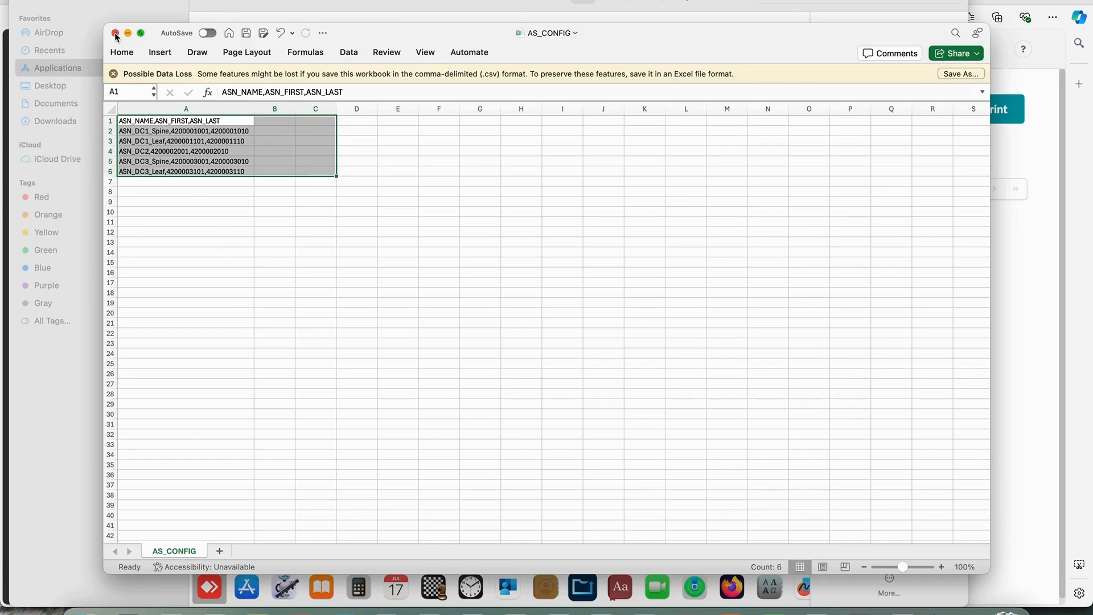
left_click(183, 232)
left_click(290, 222)
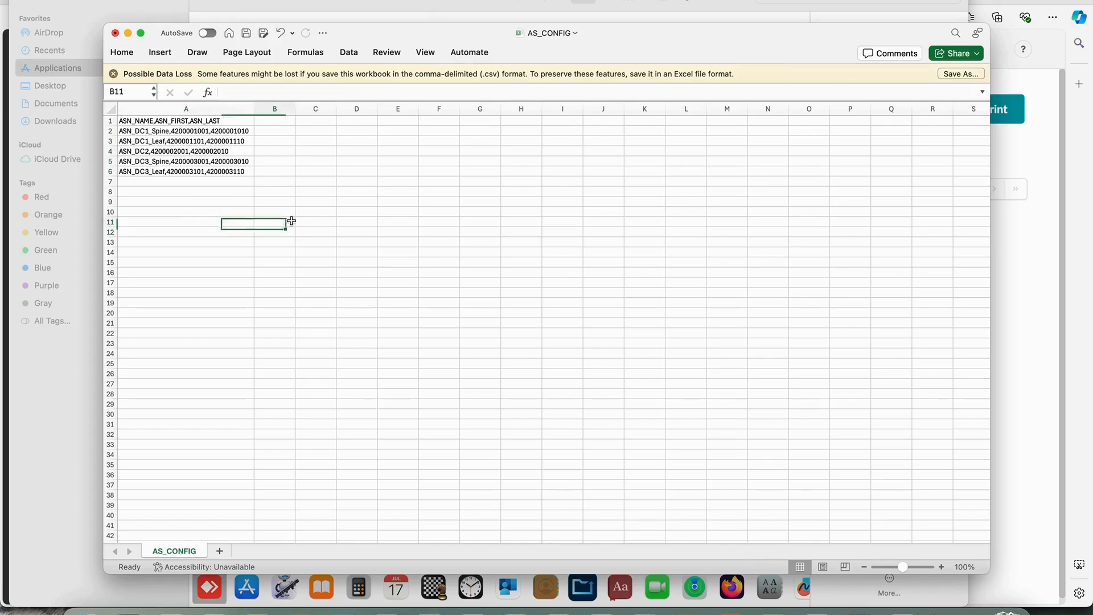
left_click(407, 168)
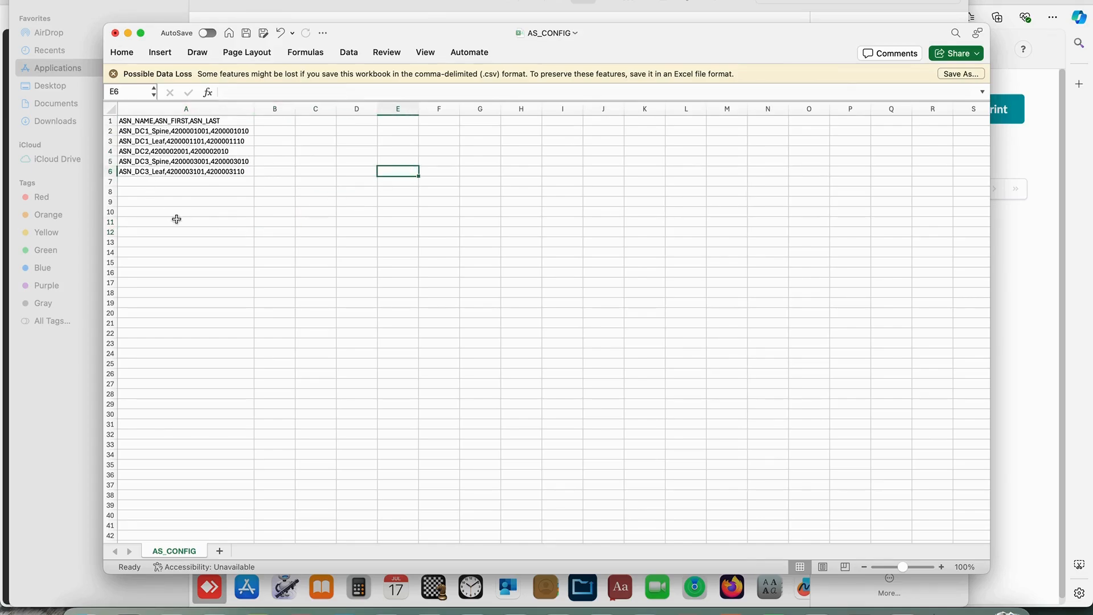
Start closing the AS_CONFIG workbook, cancel the closing and highlight the ASN pool entries in A2:A6.
left_click(114, 34)
left_click(478, 378)
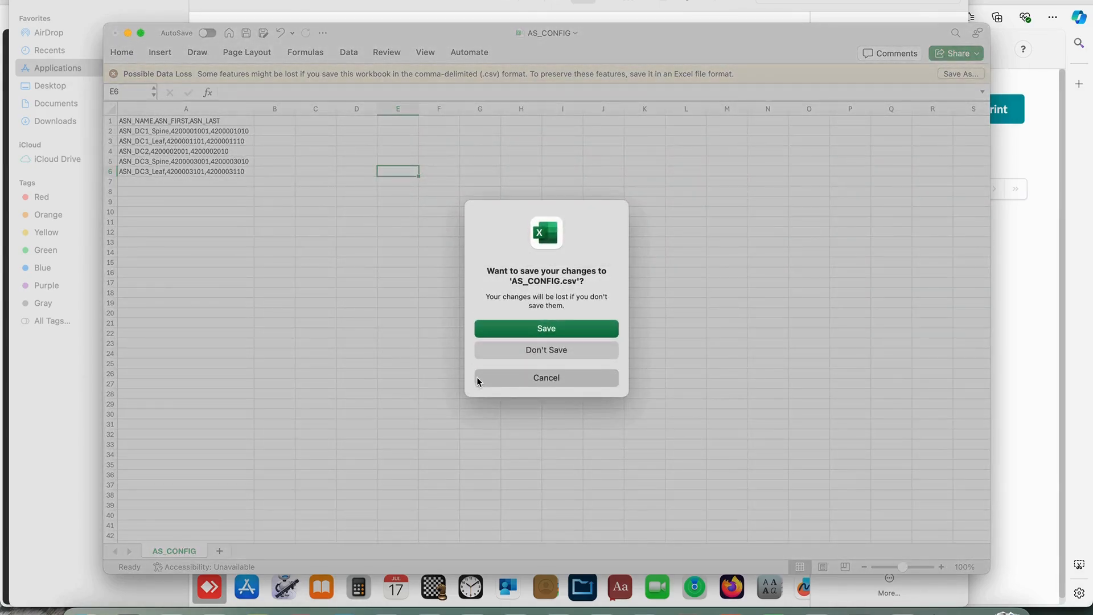
left_click_drag(211, 130, 199, 170)
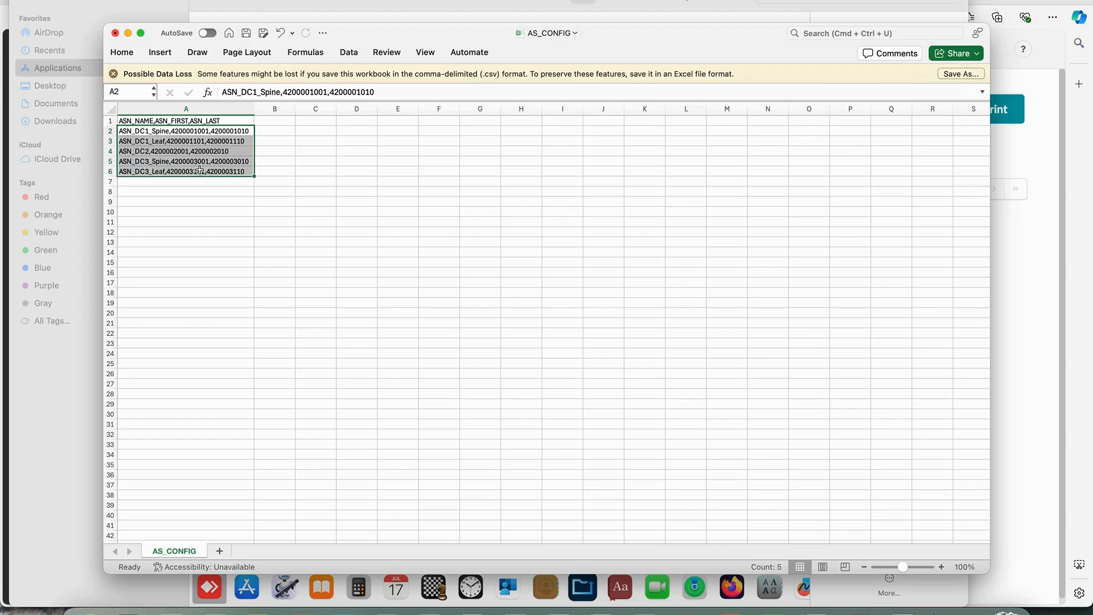
Switch to Postman and manually run the ASN-Pool folder for 5 iterations with AS_CONFIG.csv as its data file.
left_click(18, 396)
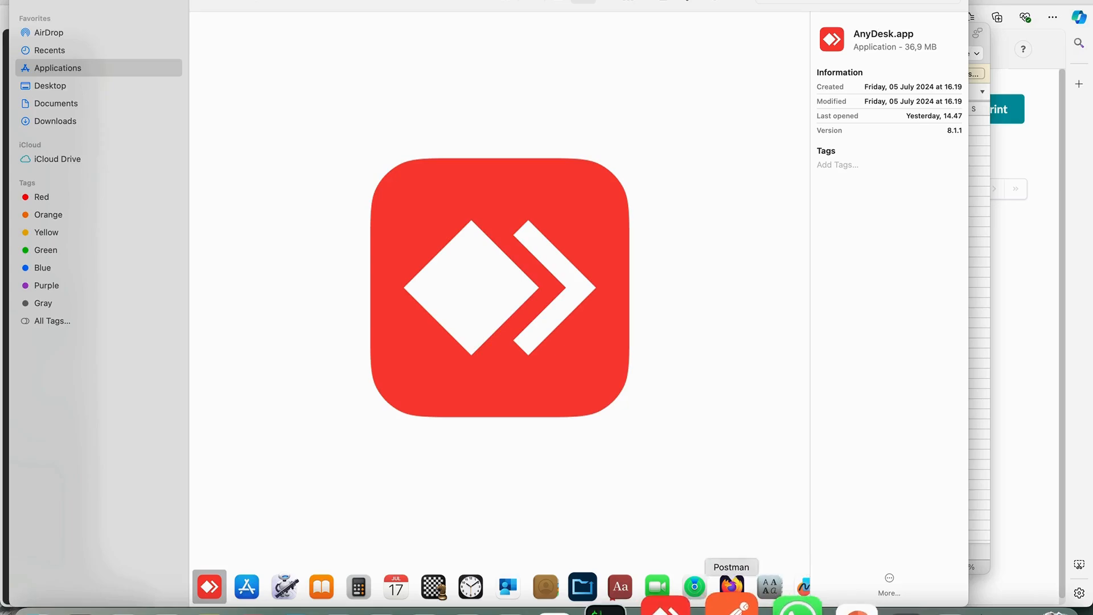
left_click(718, 607)
double_click(405, 238)
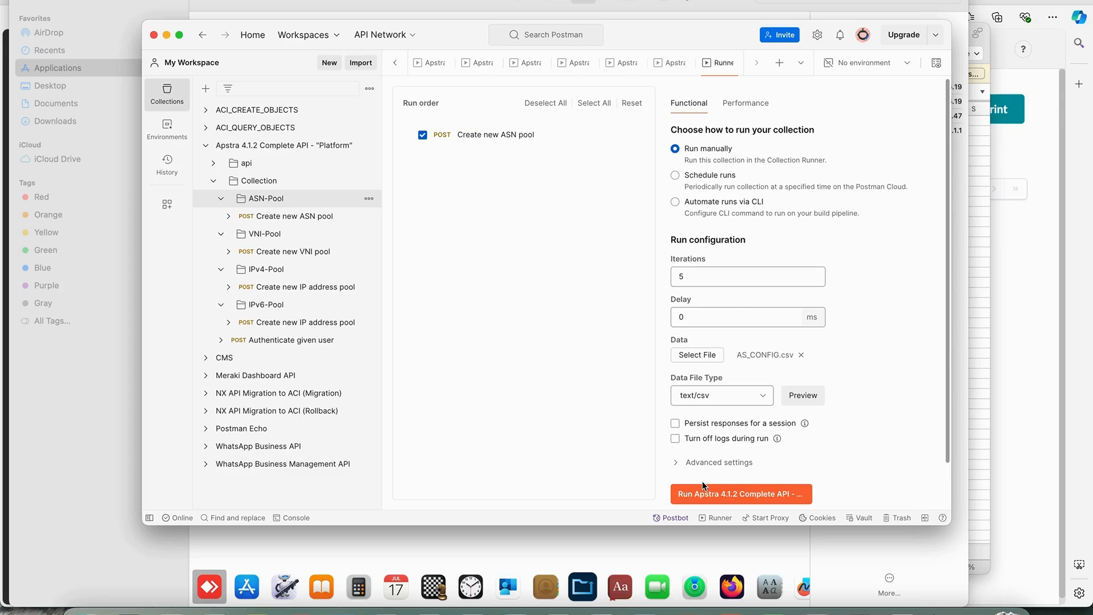
scroll(737, 307, "down", 2)
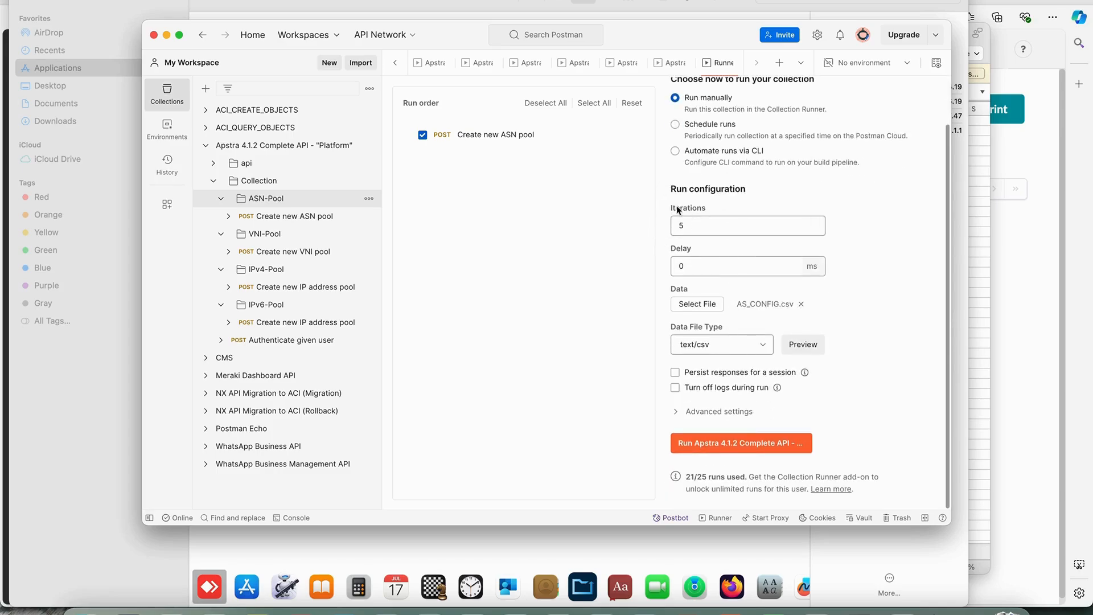
left_click(716, 446)
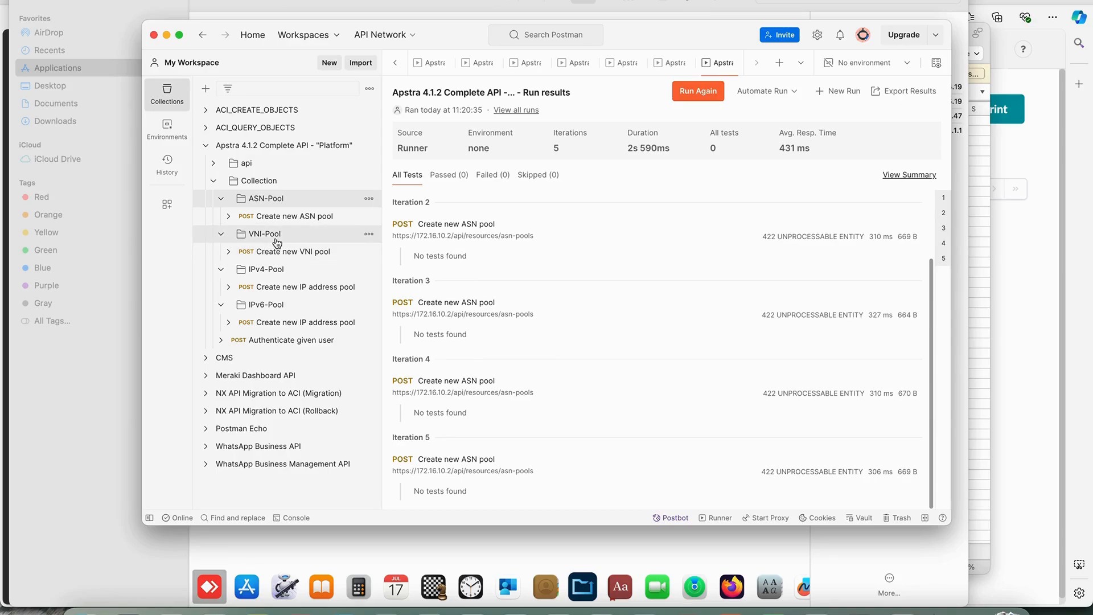
Look at the overviews of the VNI-Pool, IPv4-Pool and IPv6-Pool folders in the Apstra collection.
left_click(276, 239)
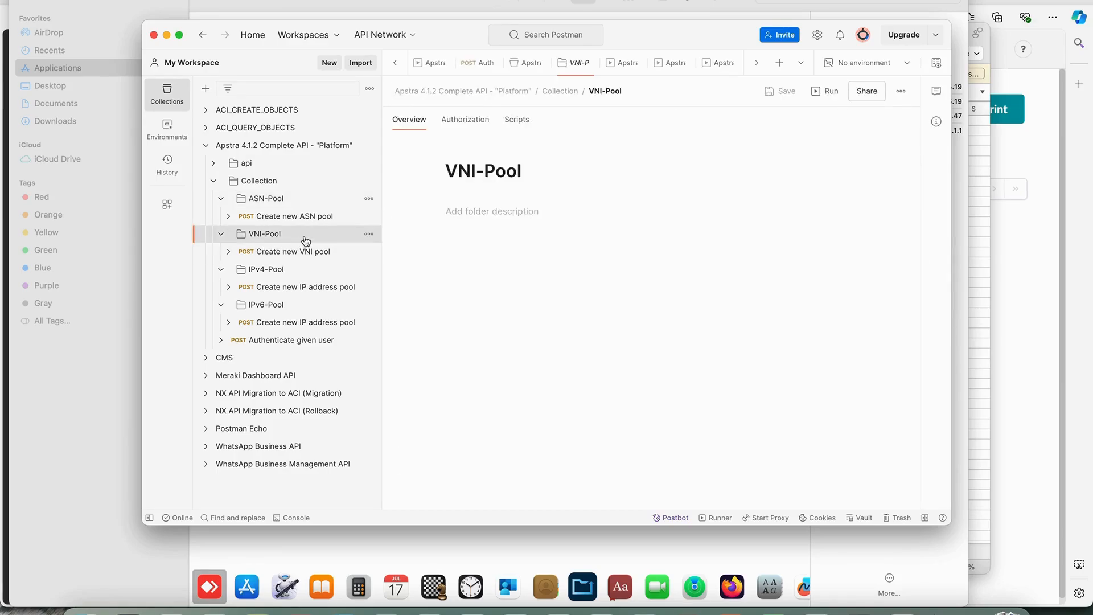
left_click(269, 271)
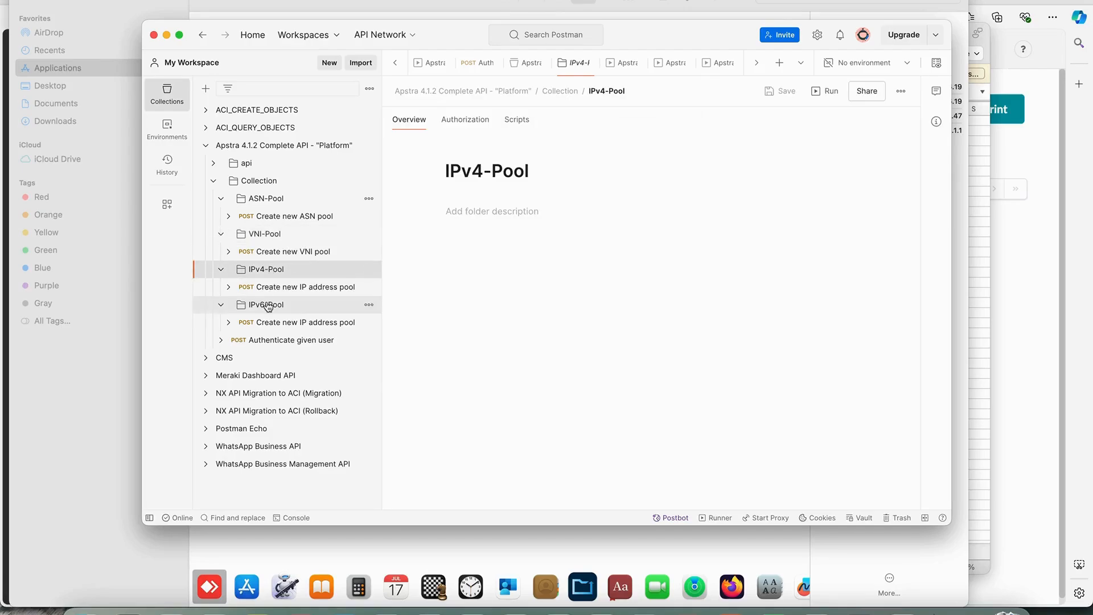
left_click(268, 306)
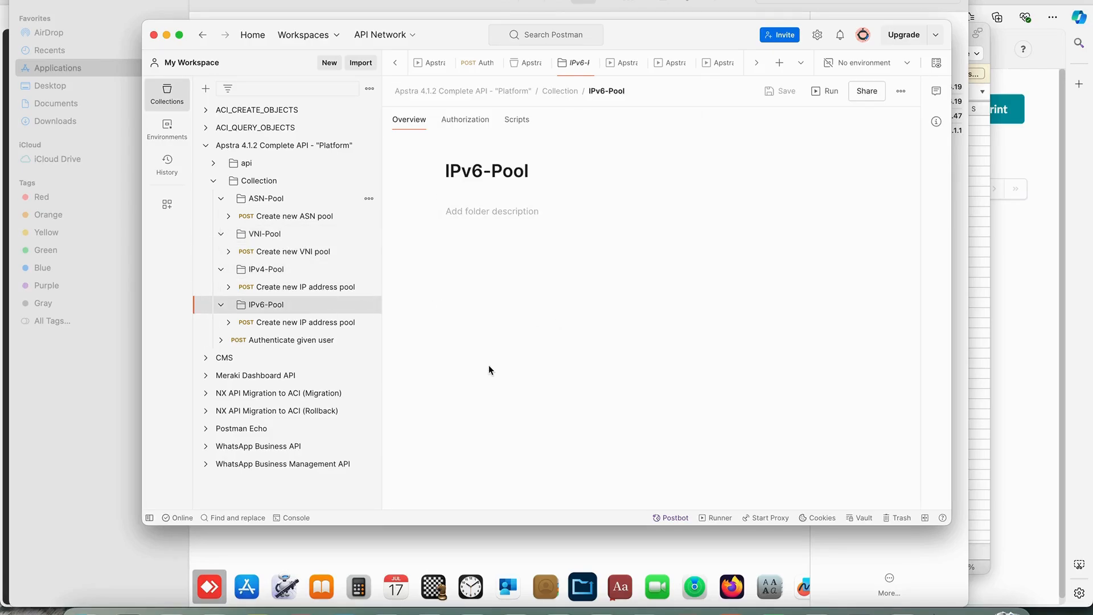
Switch to Juniper Apstra in the browser and check the ASN pools and their ranges, including ASN_DC2.
left_click(77, 399)
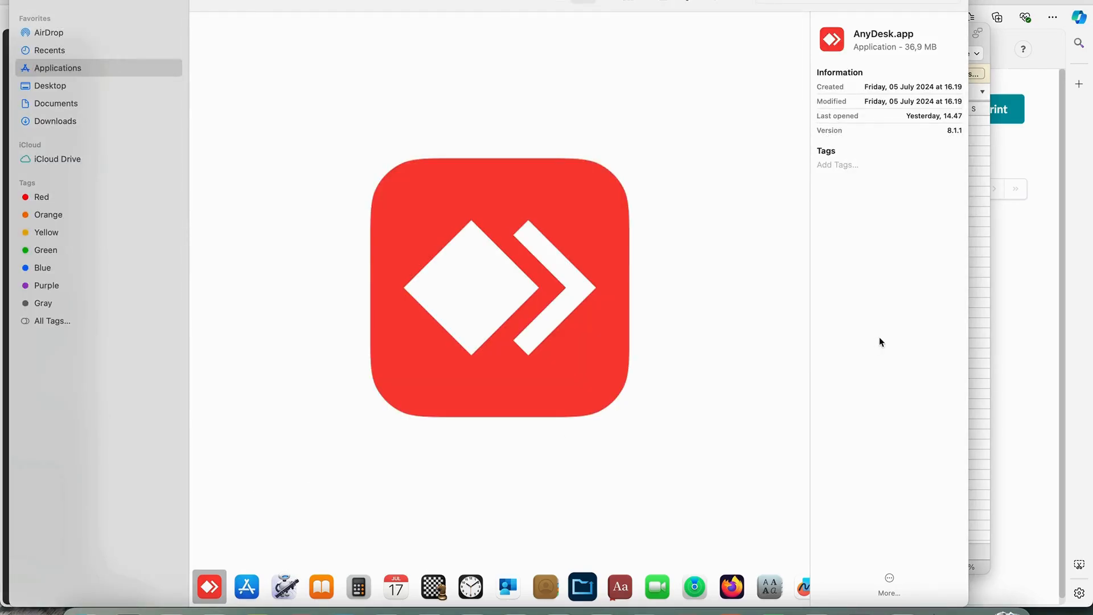
left_click(999, 330)
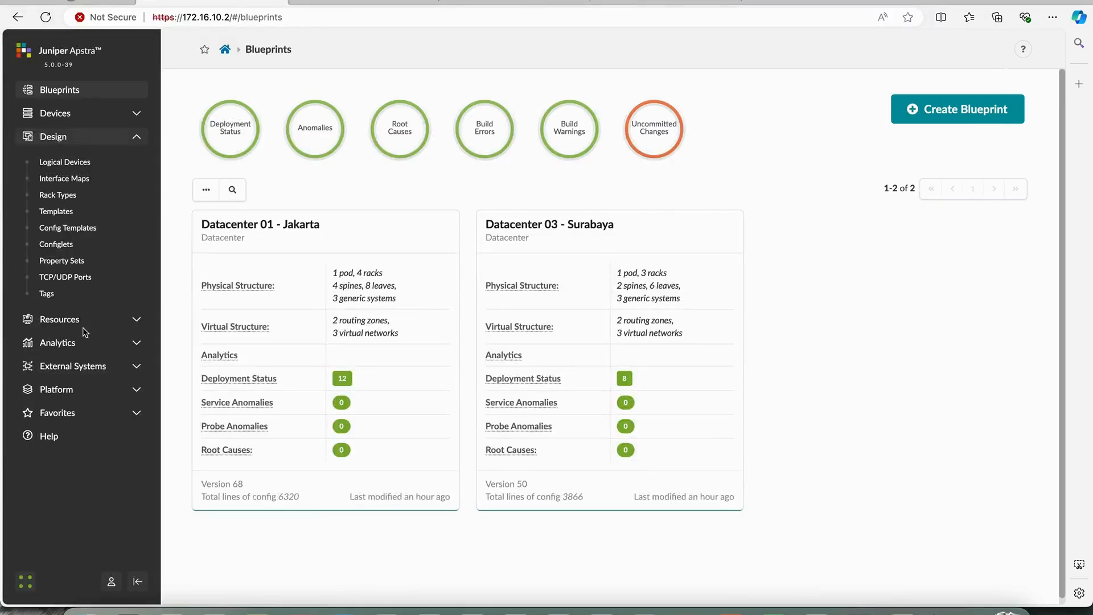
left_click(100, 343)
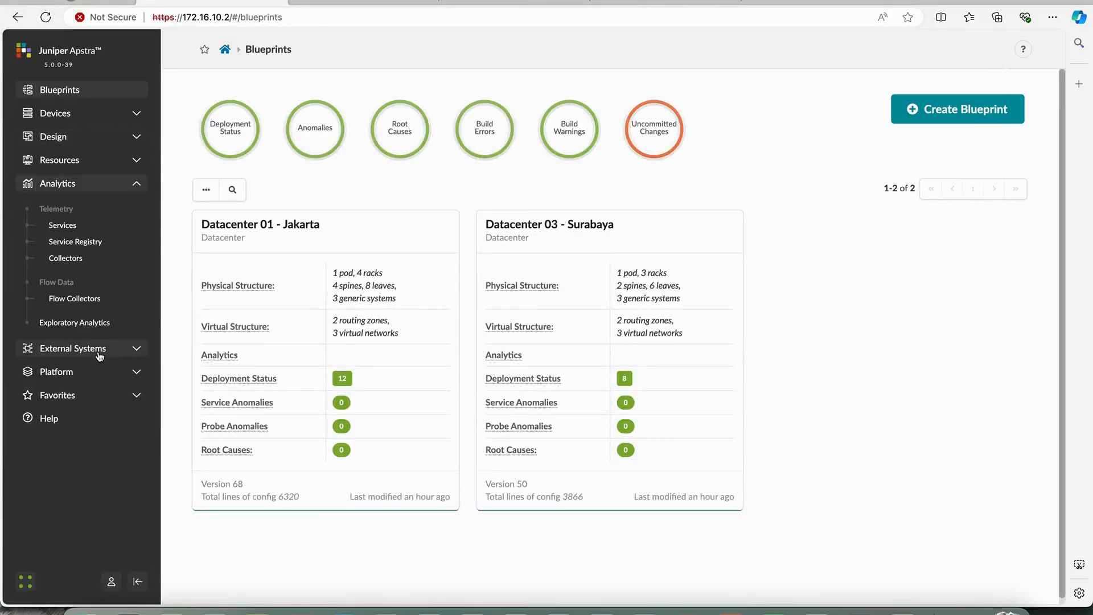
left_click(93, 161)
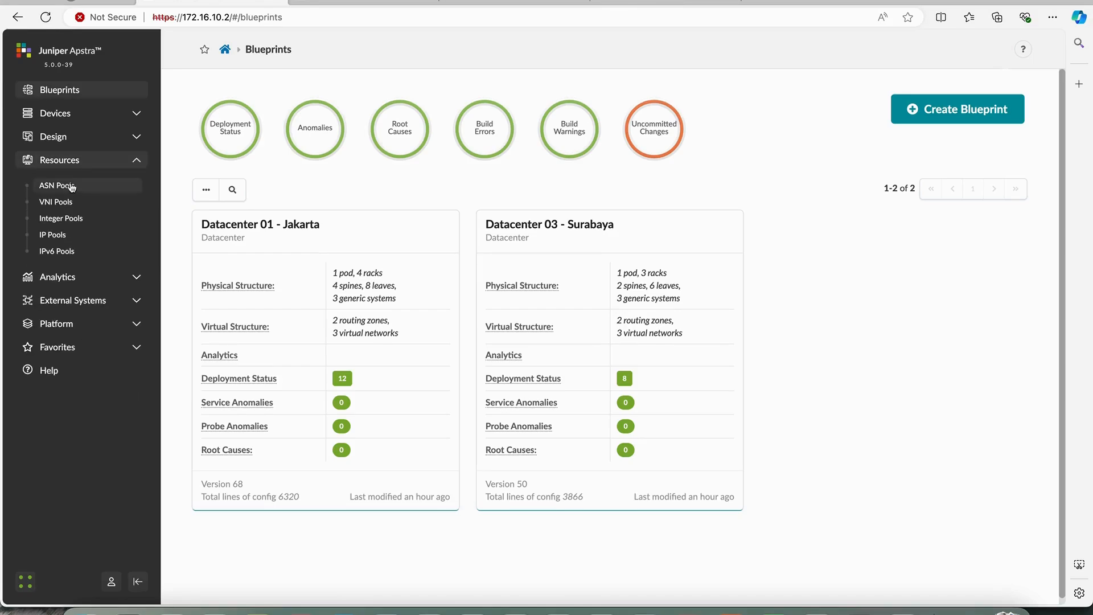
left_click(70, 187)
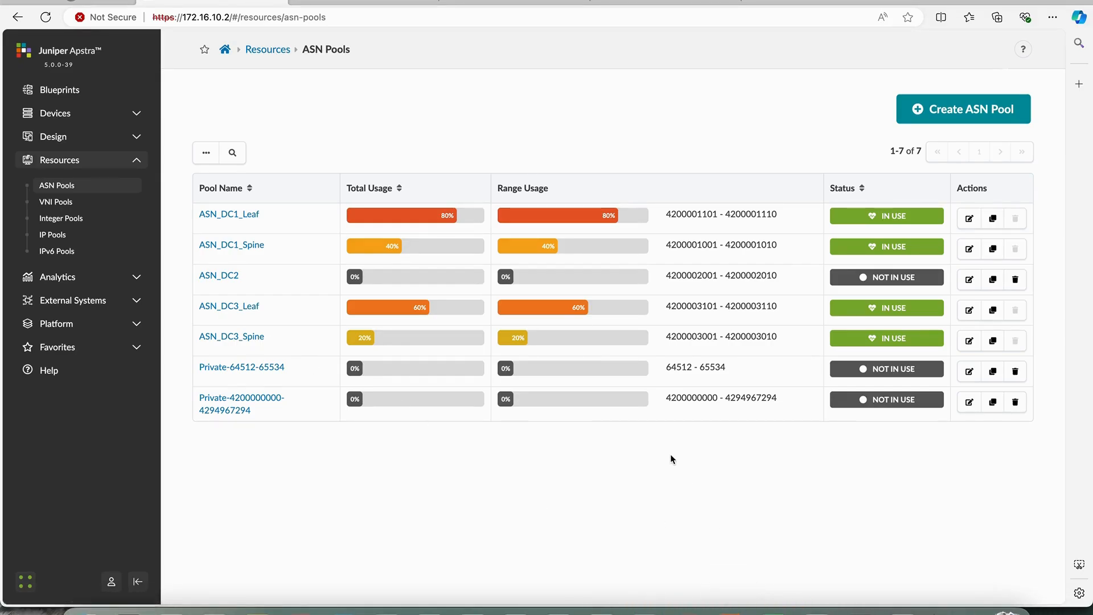
mouse_move(612, 282)
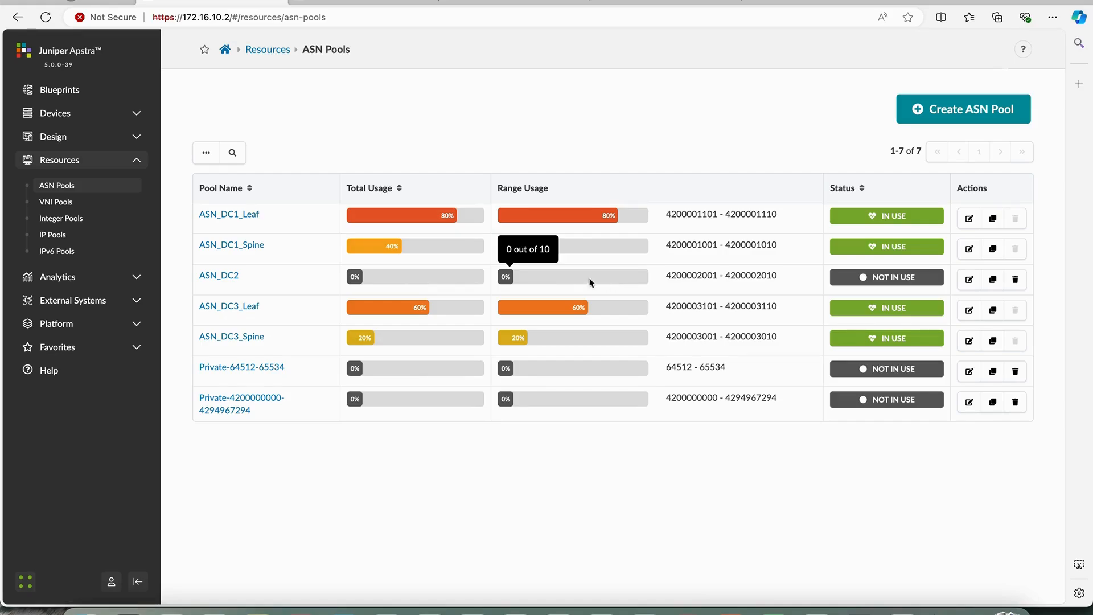
left_click_drag(242, 277, 186, 277)
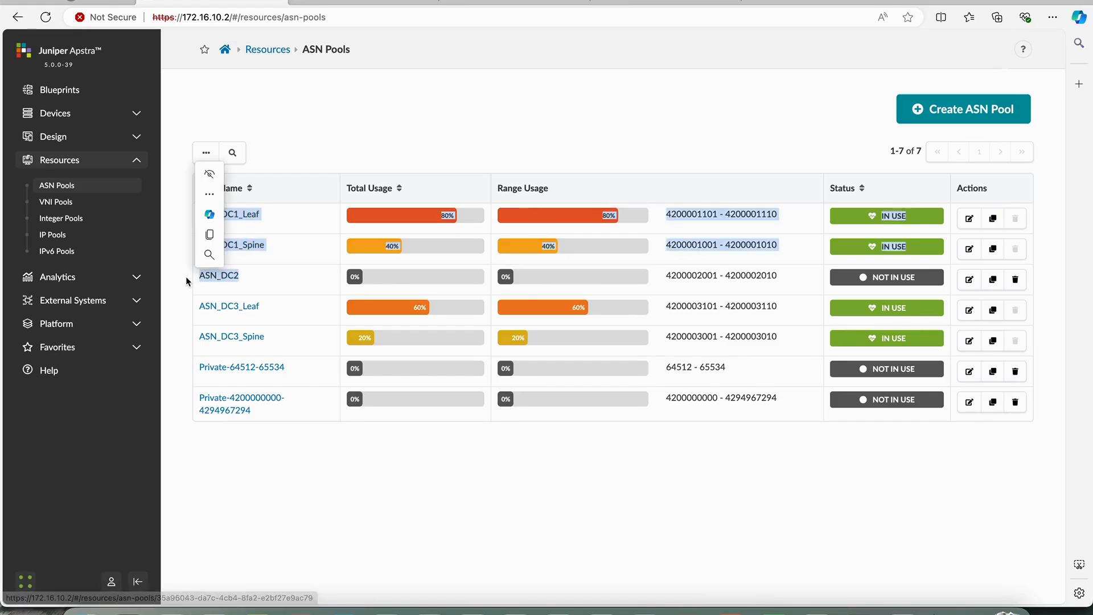
left_click(186, 277)
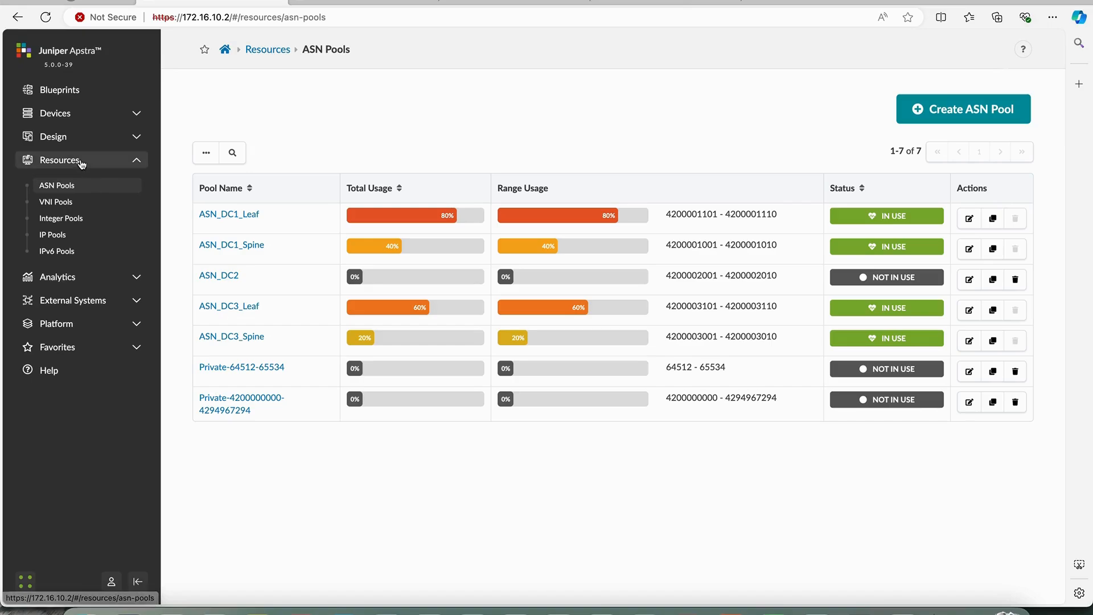
Open the Managed Devices list and review the devices' state, acknowledgement and blueprint assignment.
left_click(135, 160)
left_click(120, 140)
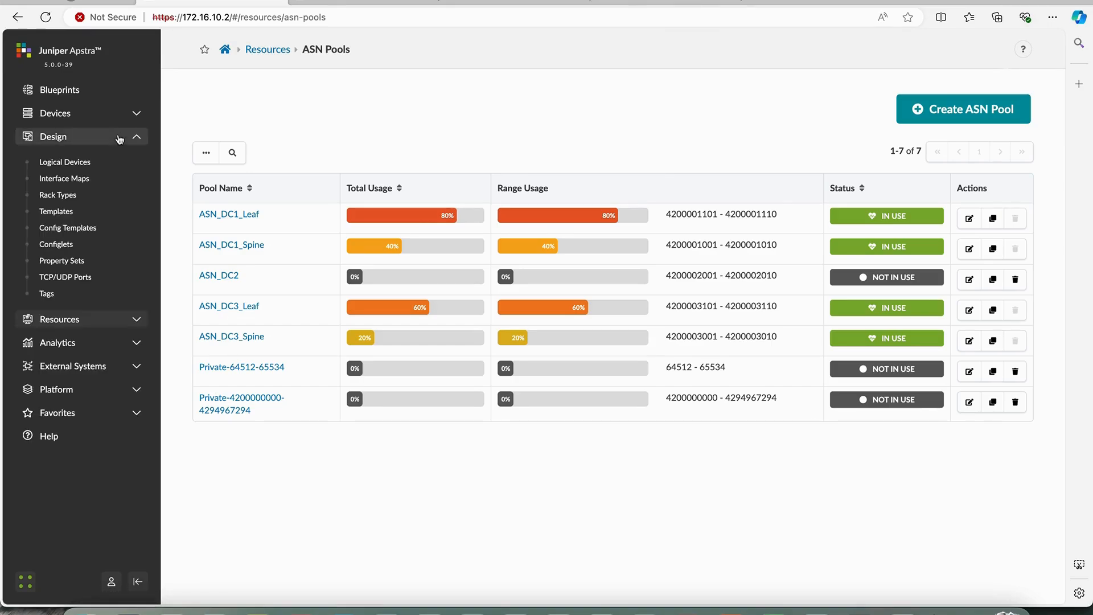
left_click(113, 119)
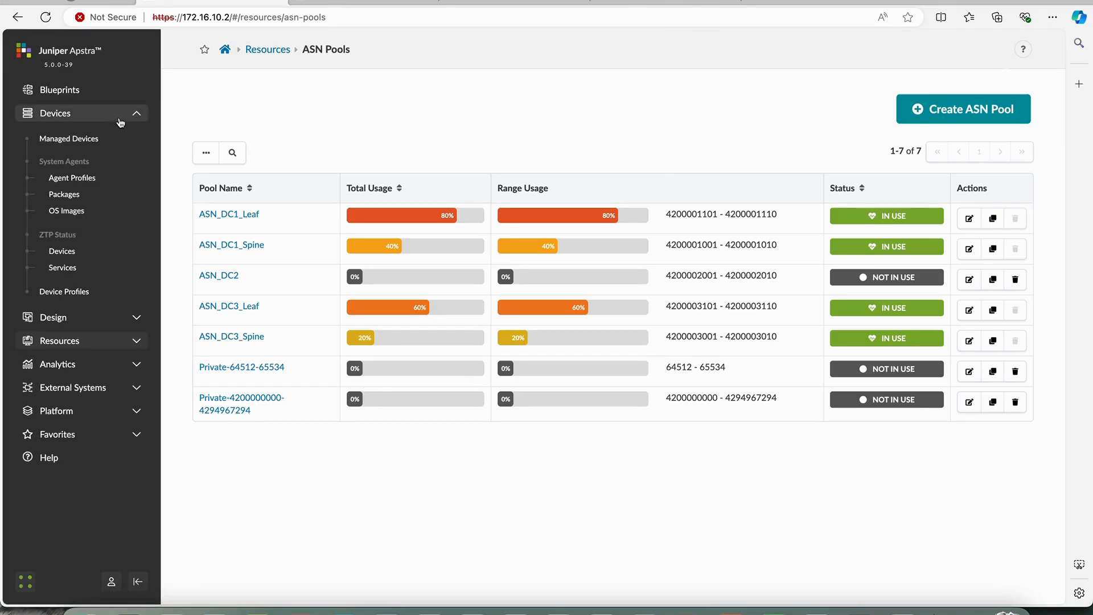
left_click(97, 142)
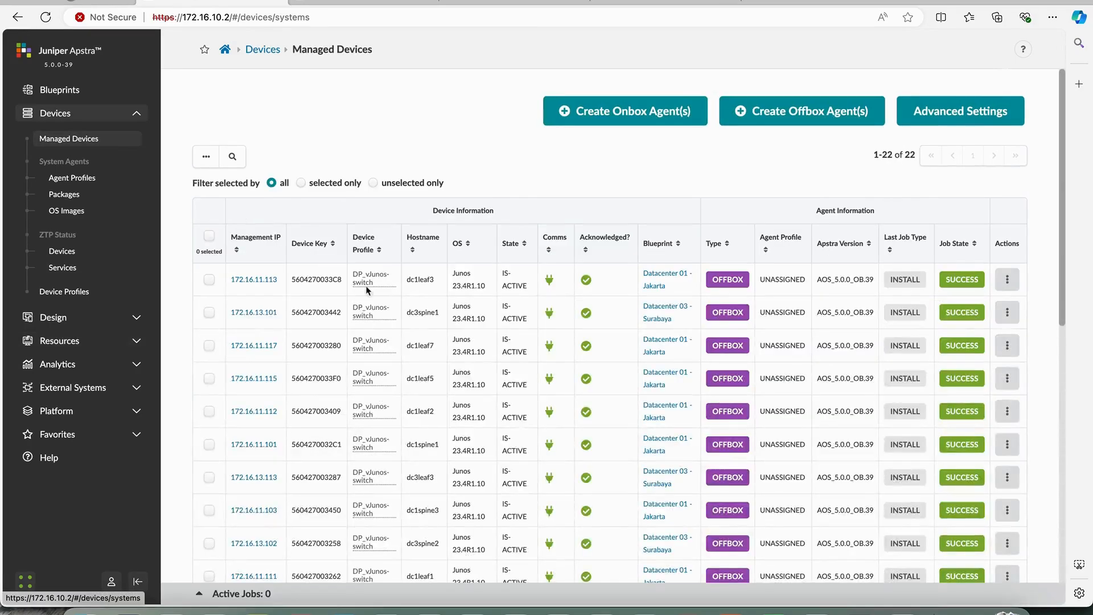
scroll(445, 337, "down", 10)
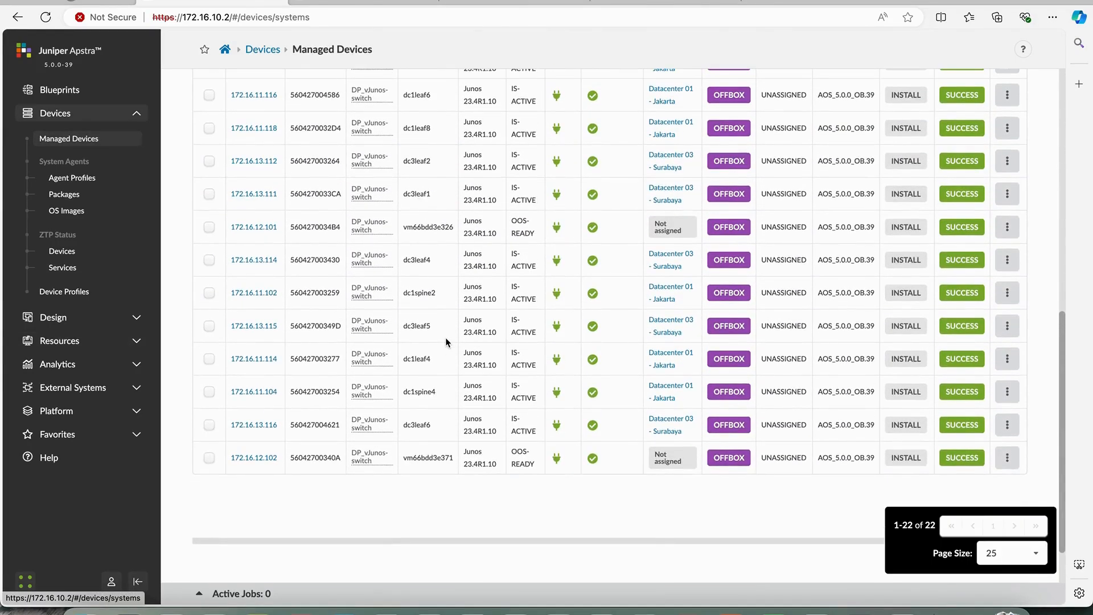
scroll(447, 342, "up", 9)
scroll(447, 343, "down", 10)
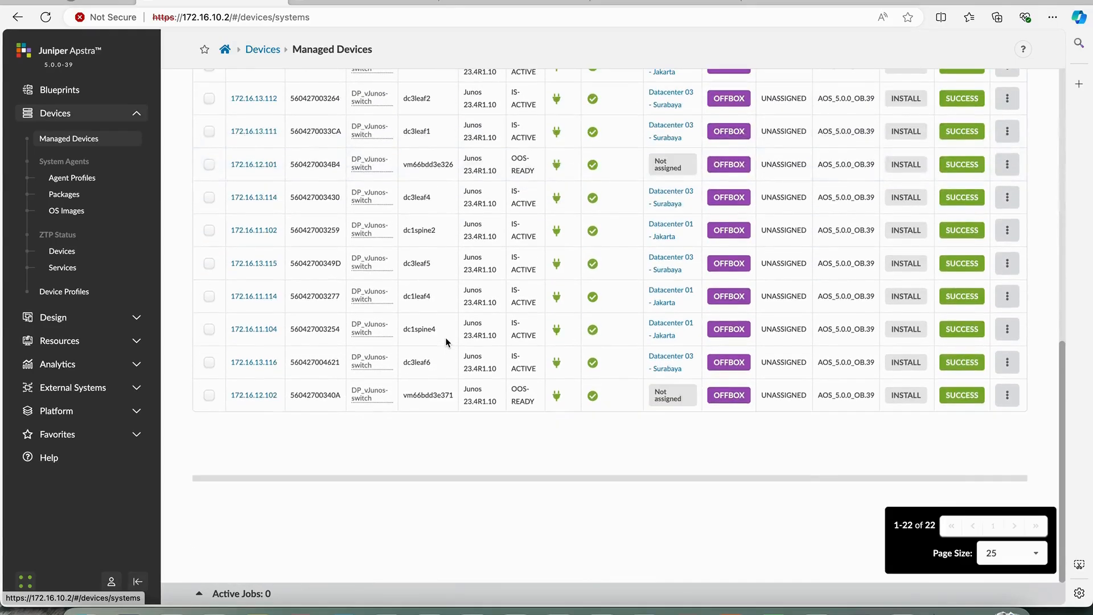
scroll(448, 343, "up", 2)
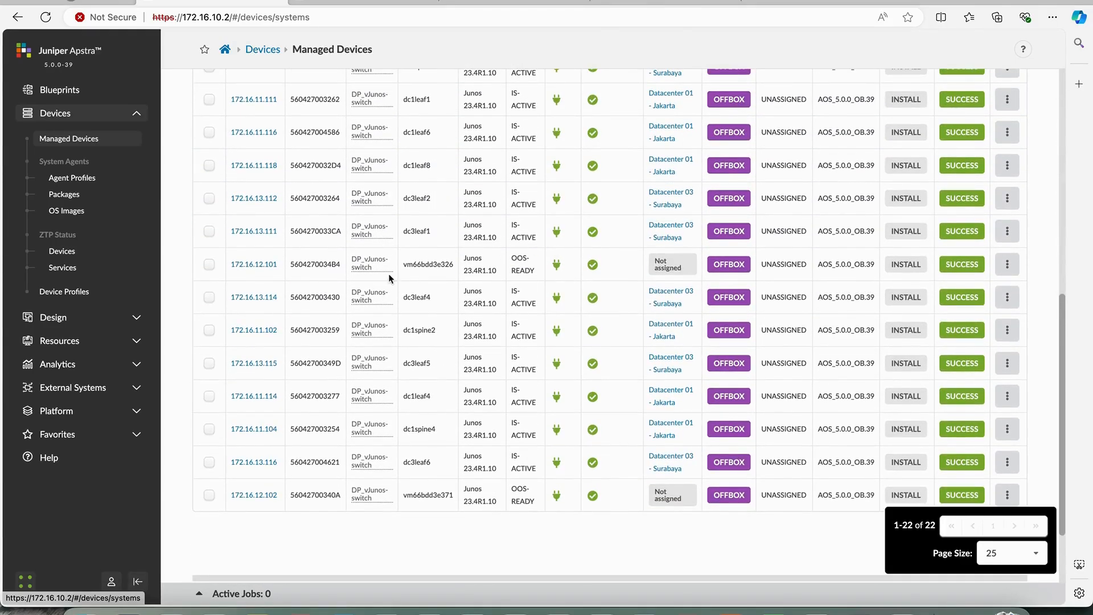
Switch to the Apstra ZTP server page and review the provisioning status of its devices.
left_click(349, 2)
scroll(356, 399, "down", 3)
scroll(356, 399, "up", 5)
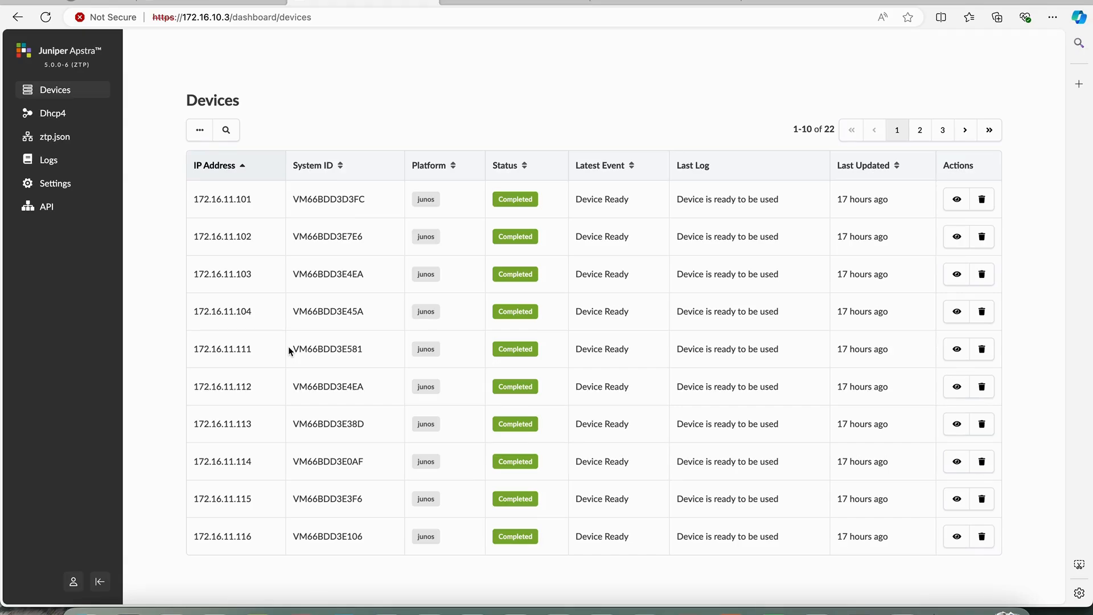
Return to the Managed Devices list in the main Apstra server and look through the full device table.
left_click(197, 2)
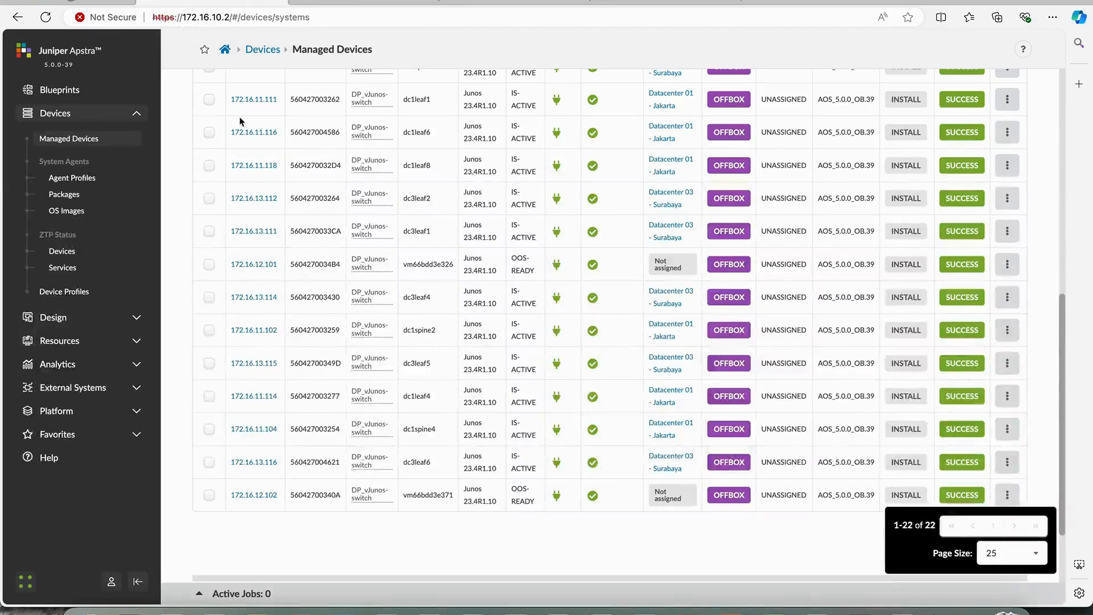
scroll(588, 296, "up", 6)
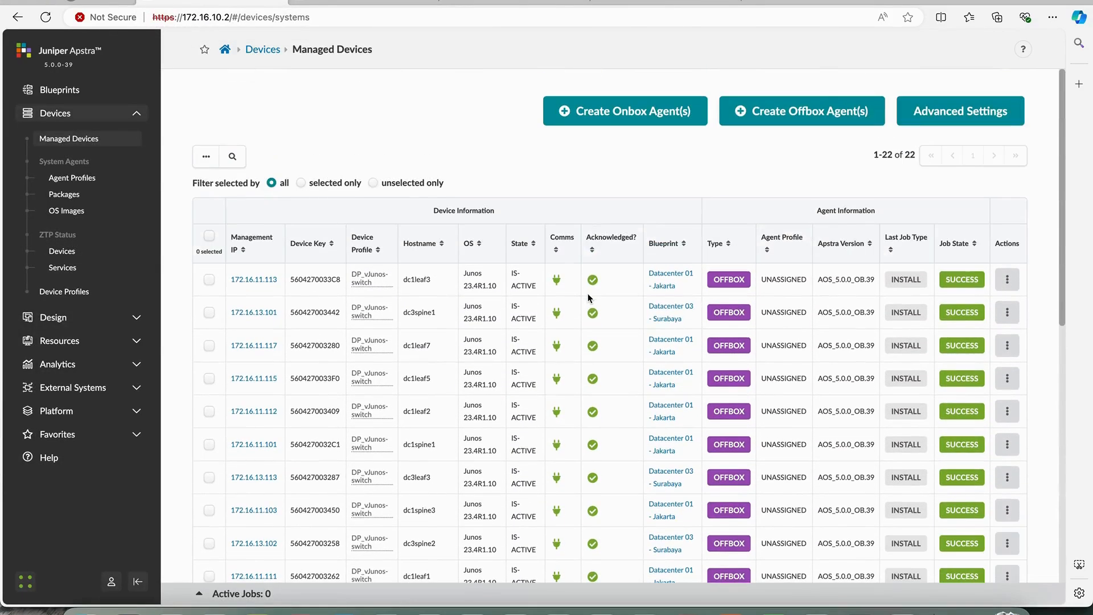
scroll(588, 296, "down", 4)
scroll(589, 296, "down", 2)
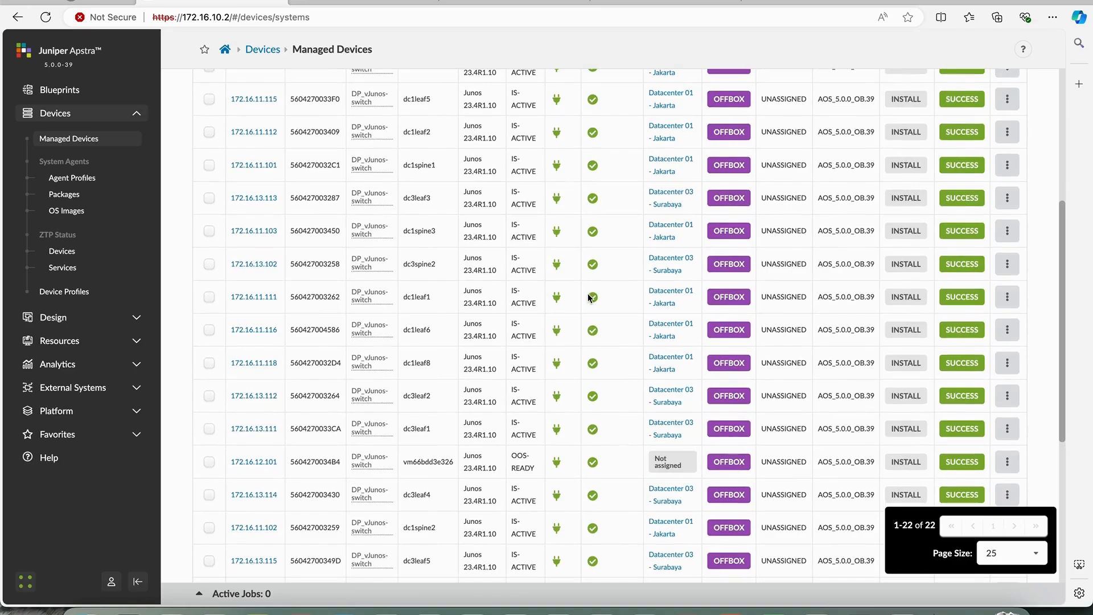
scroll(612, 381, "down", 4)
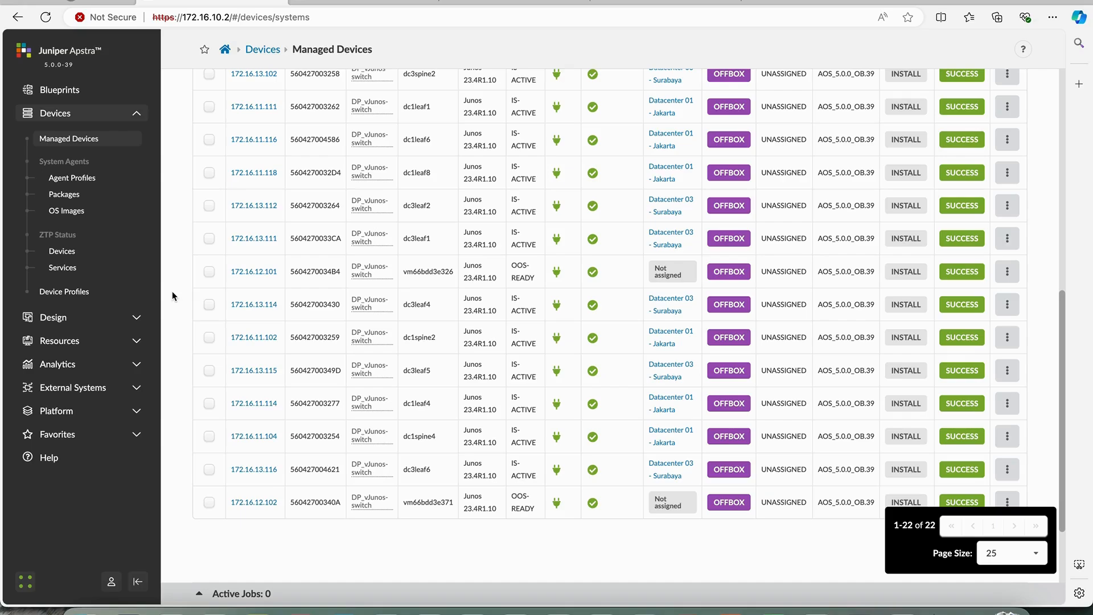
Open the Device Profiles list and look through the available profiles.
left_click(209, 272)
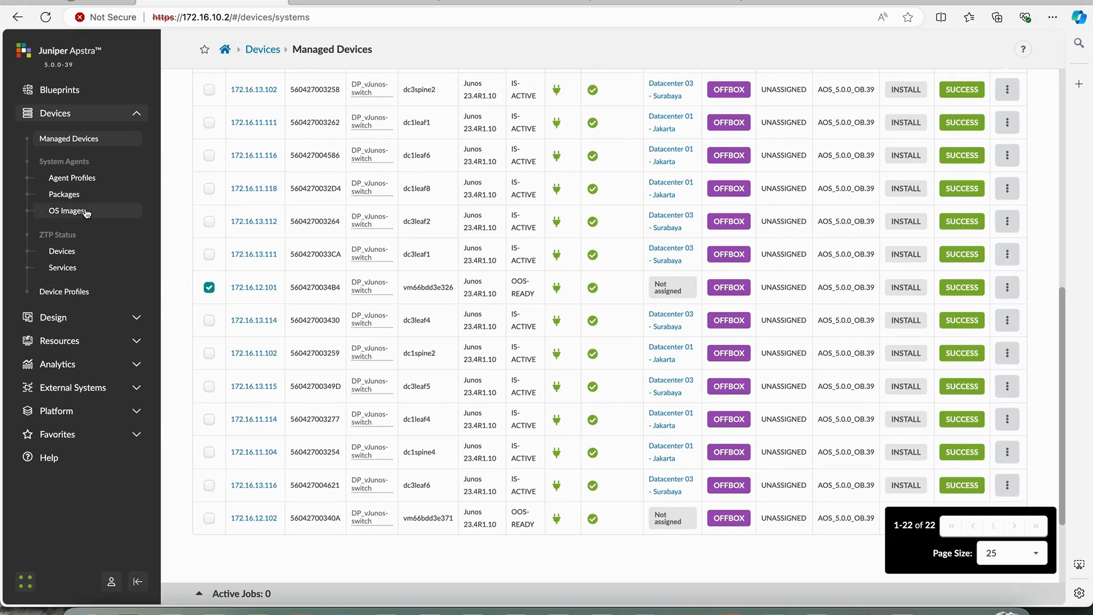
left_click(84, 295)
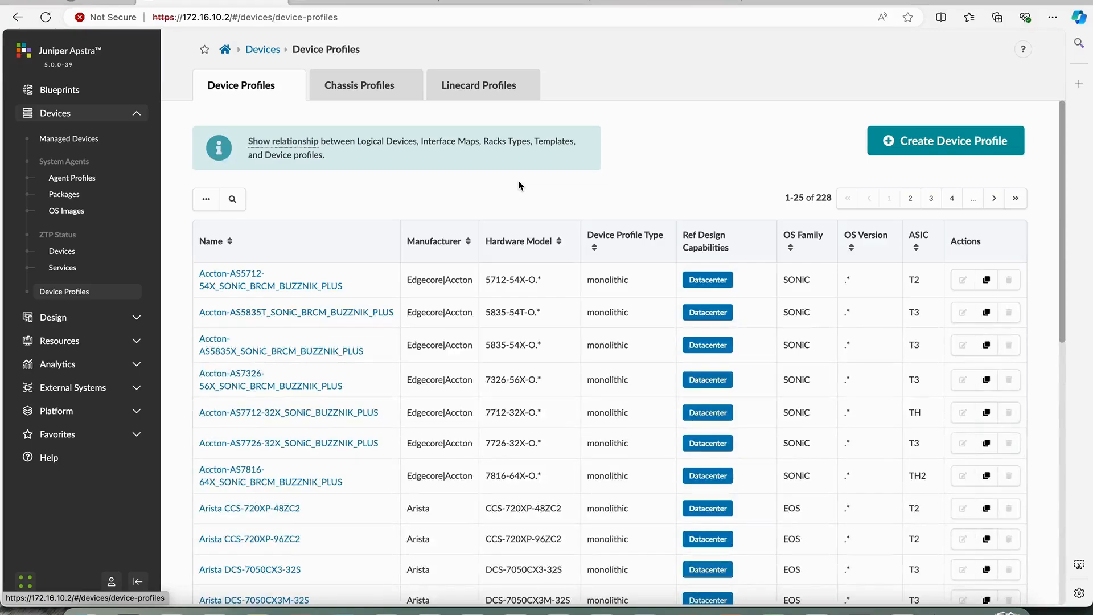
scroll(666, 193, "down", 10)
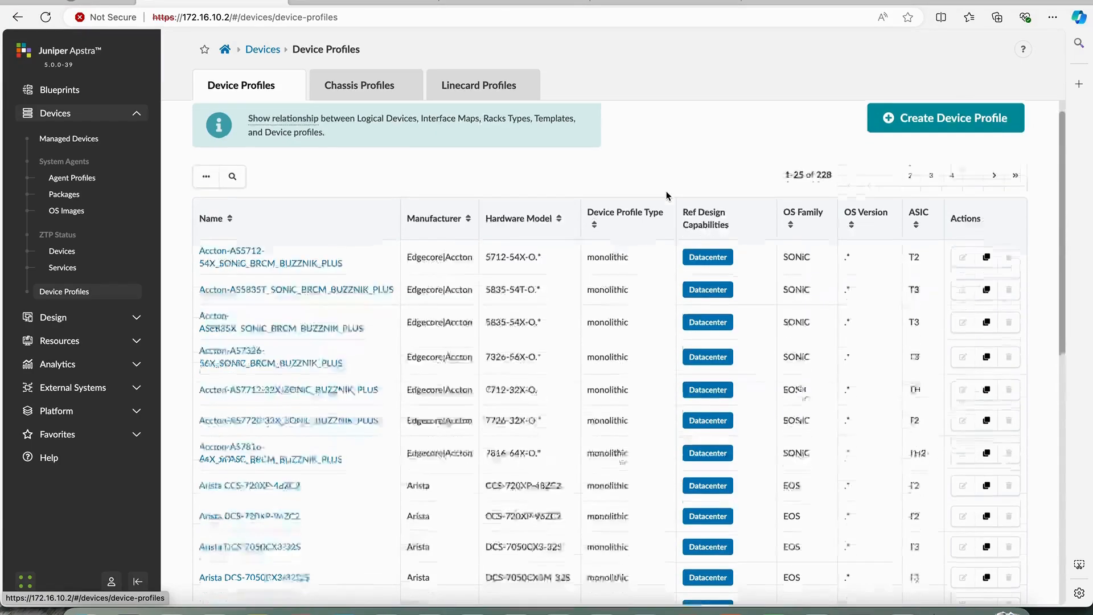
scroll(668, 196, "up", 10)
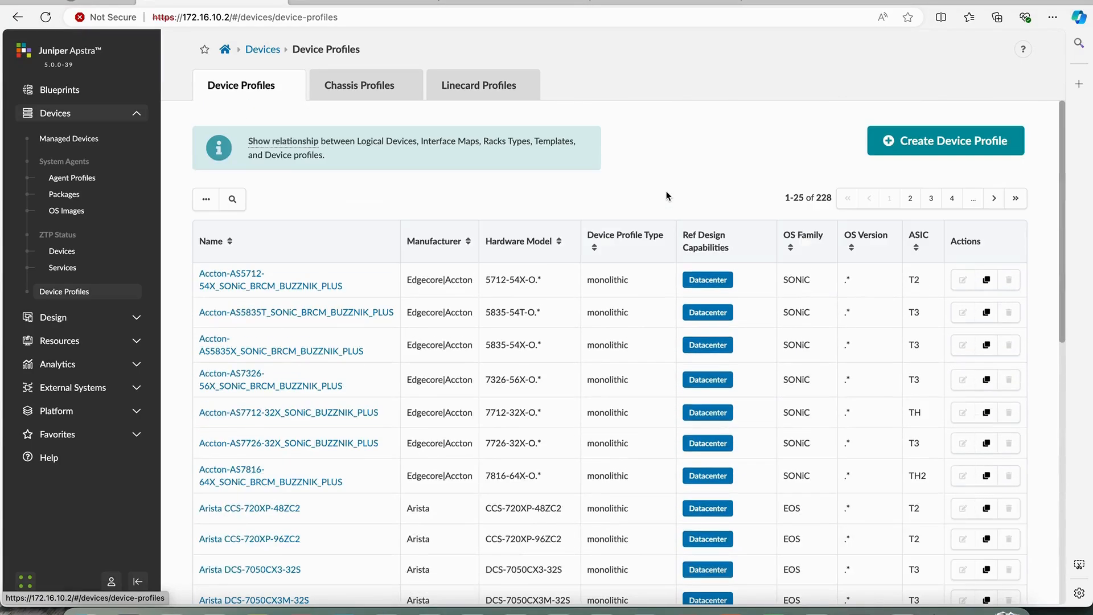
left_click(906, 141)
left_click(885, 123)
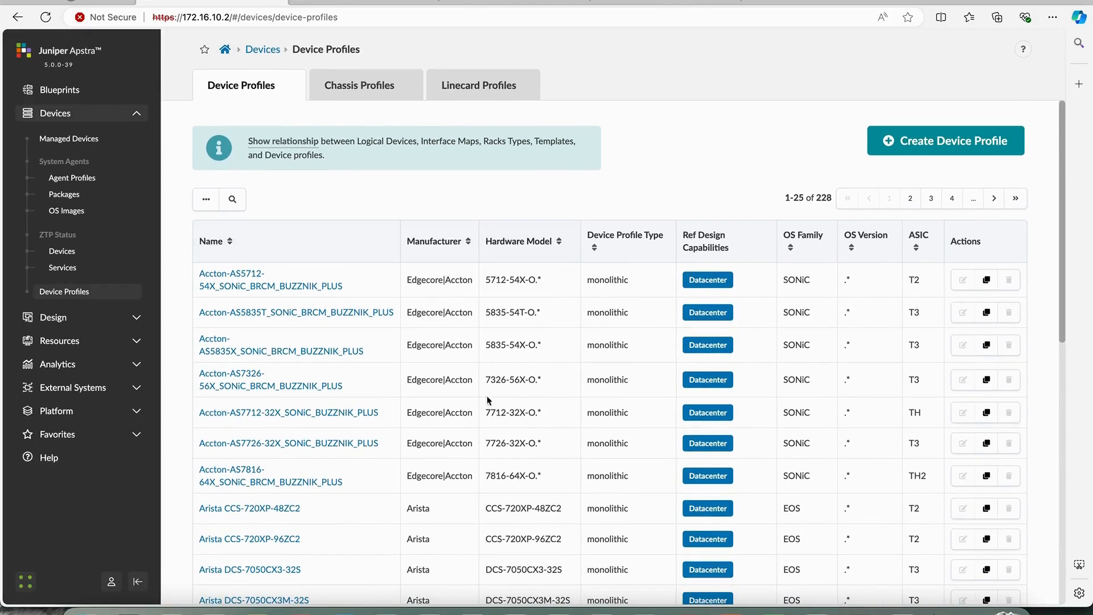
scroll(485, 408, "down", 2)
scroll(484, 411, "up", 2)
Filter the device profiles by the name vjunos.
left_click(232, 198)
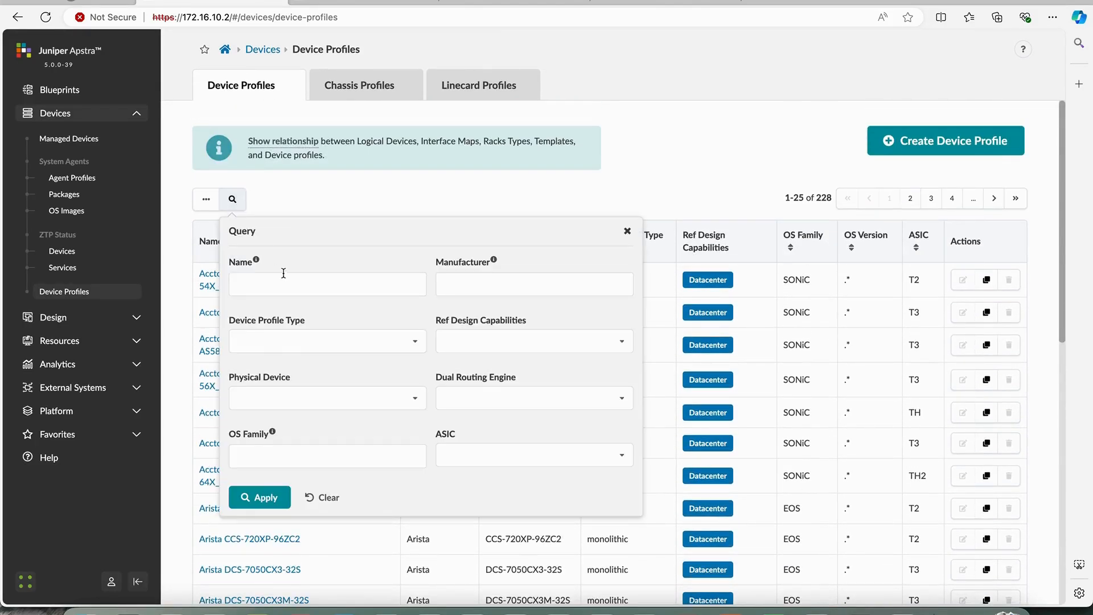
left_click(284, 282)
type("vj")
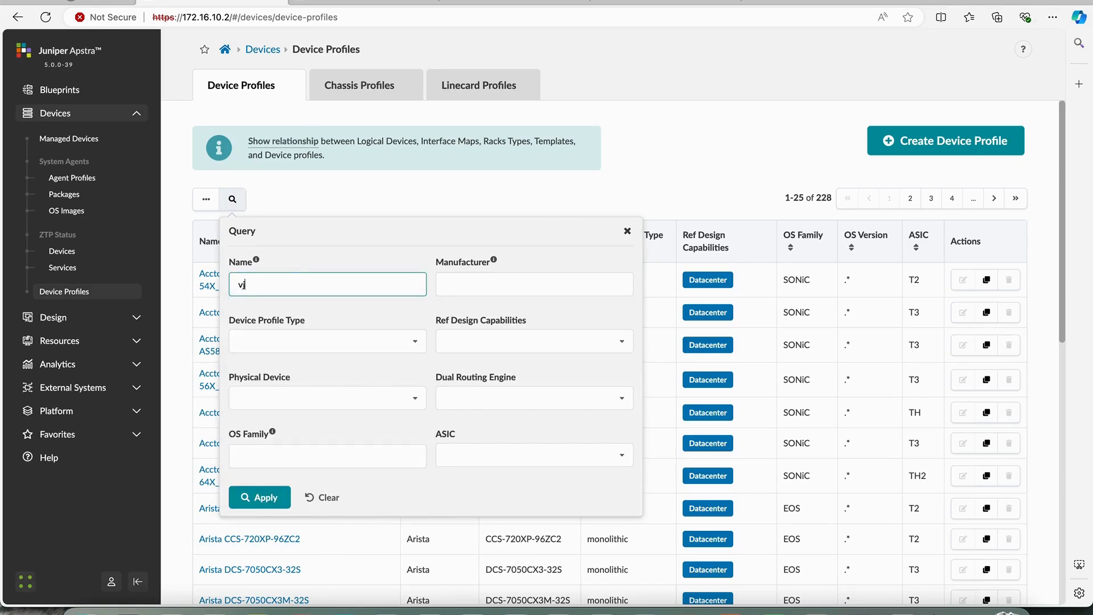
type("unos")
left_click(243, 500)
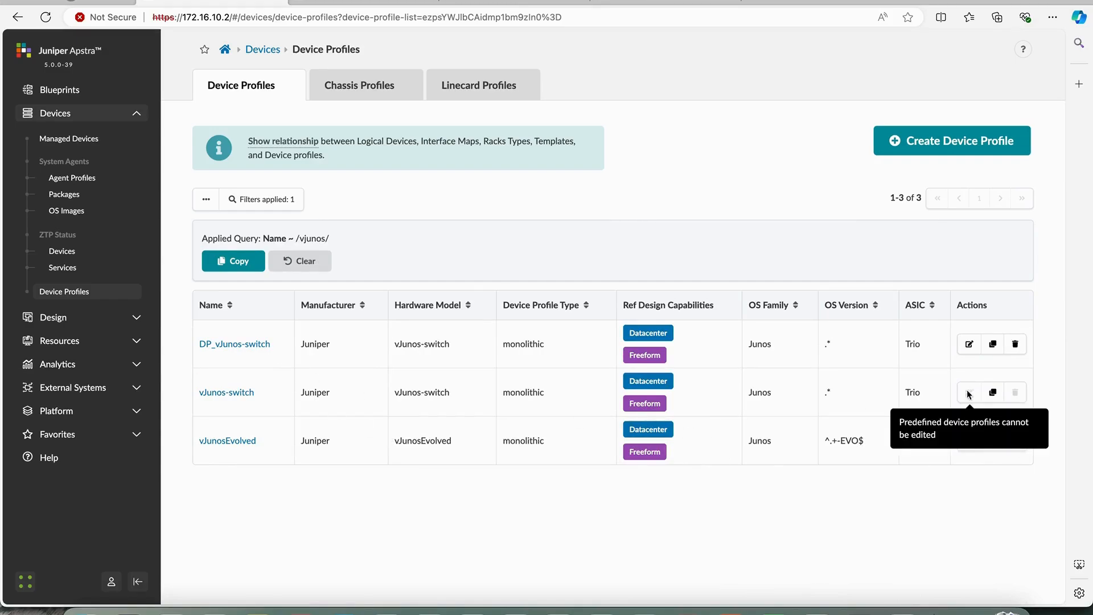
Start cloning the predefined vJunos-switch profile, check its selector settings, and shrink its port panel to a single row of 10 ports.
left_click(993, 393)
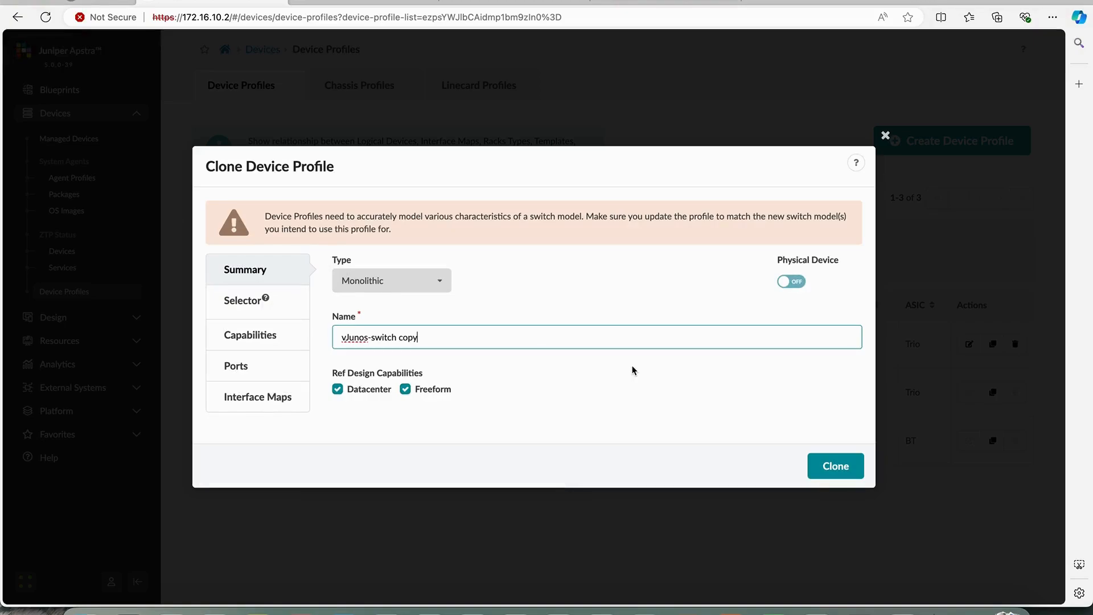
left_click(248, 300)
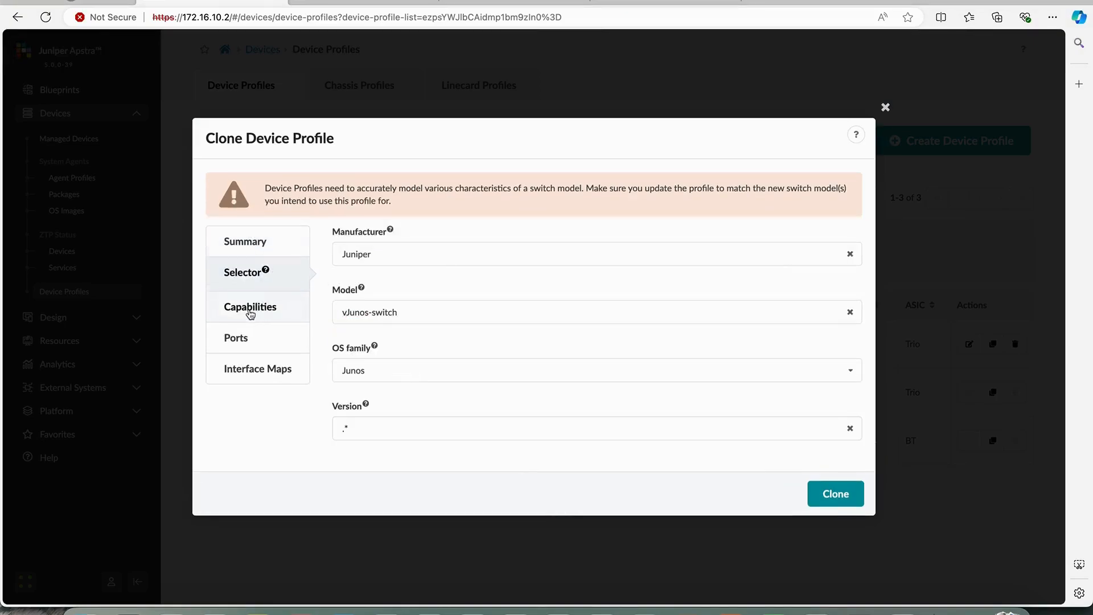
left_click(248, 319)
left_click(250, 322)
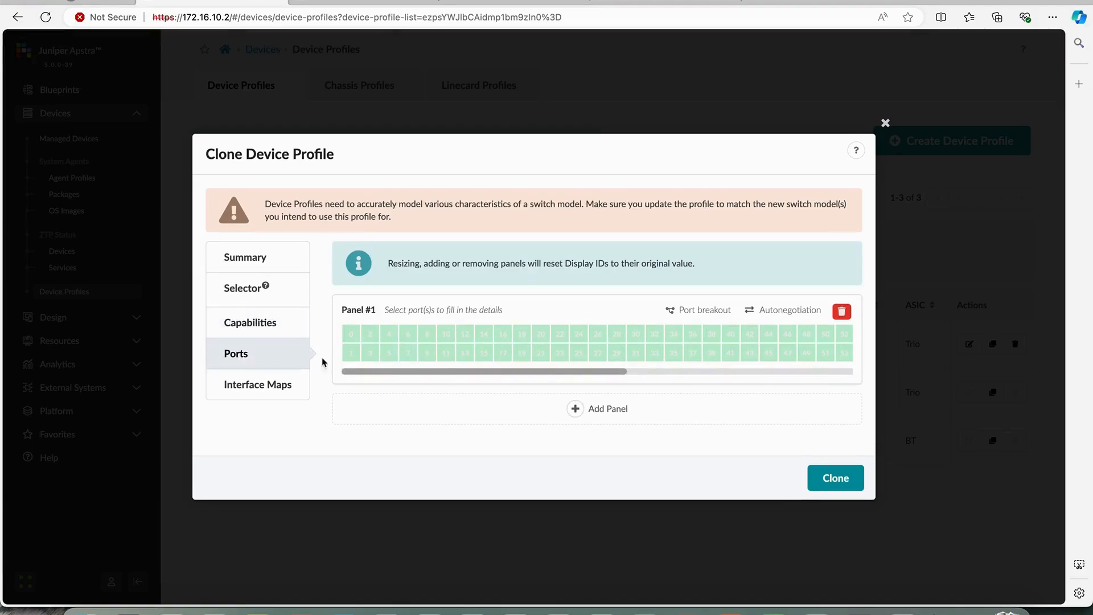
left_click_drag(592, 371, 373, 366)
Inspect the connector and transformation settings of ports 1 and 2 and the interface maps, then close the clone without saving.
left_click(351, 345)
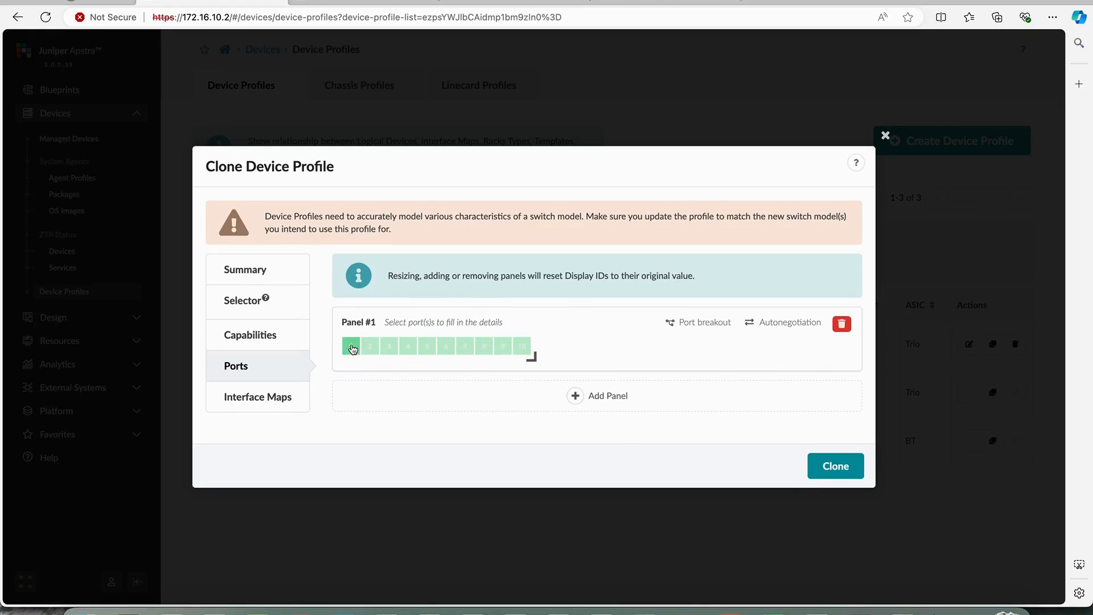
scroll(353, 348, "down", 3)
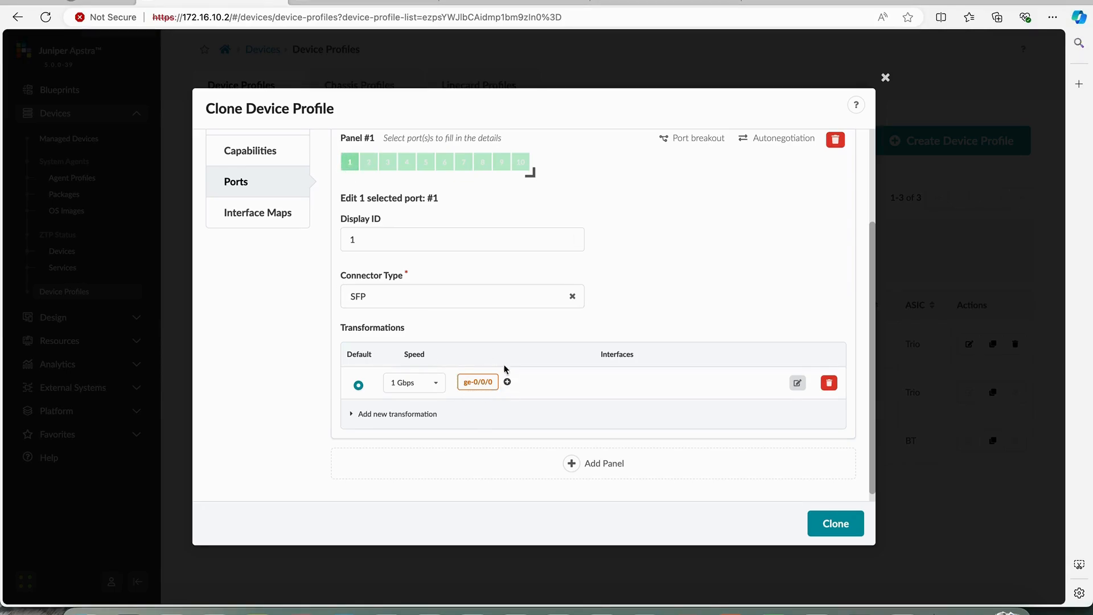
left_click(369, 162)
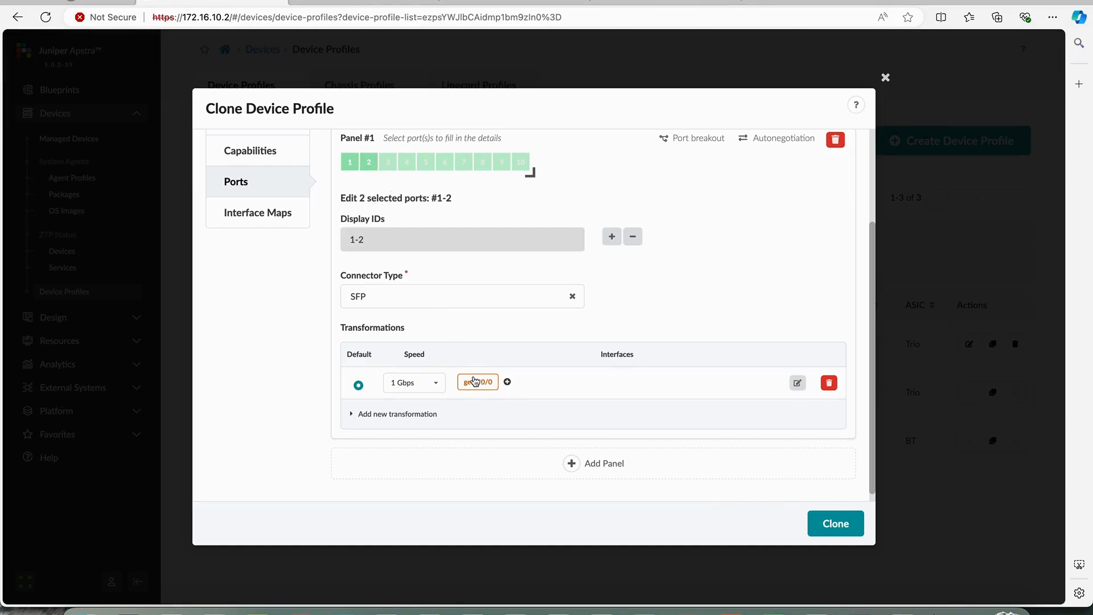
left_click(253, 214)
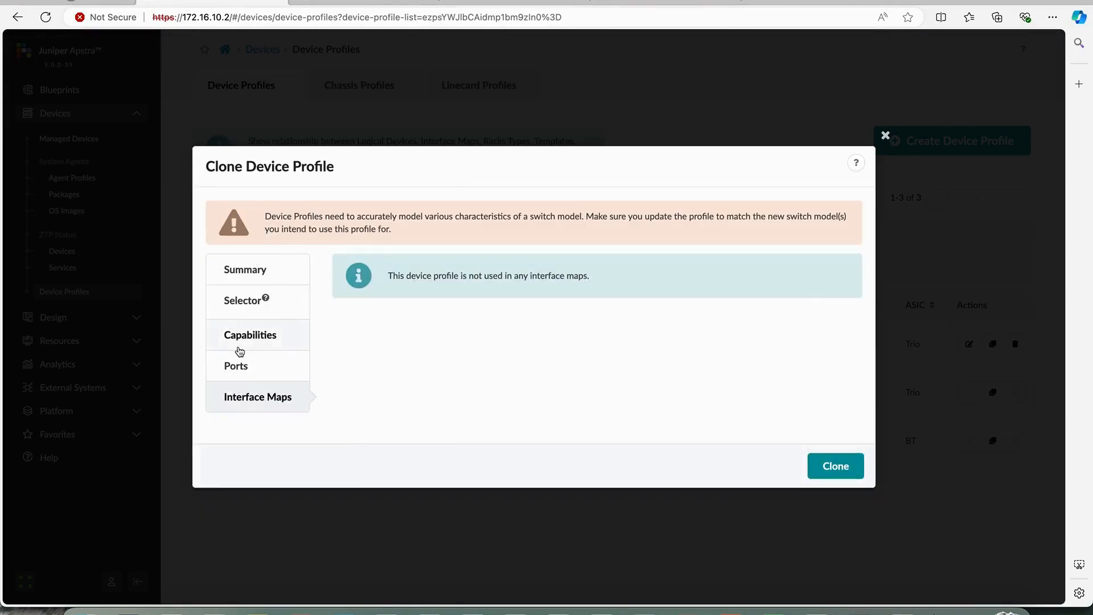
left_click(237, 369)
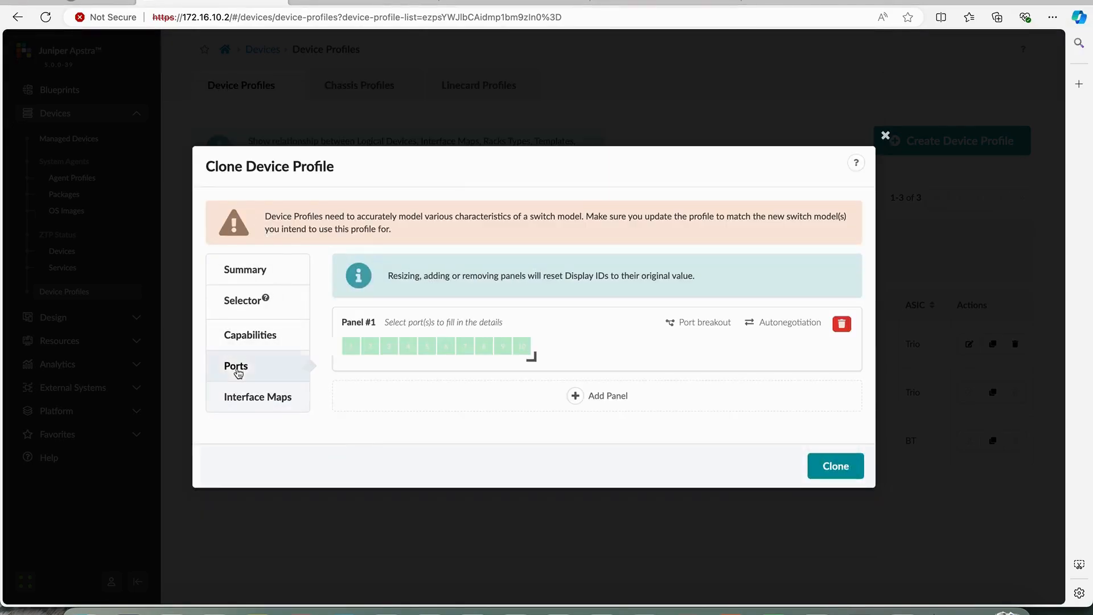
left_click(350, 347)
scroll(503, 350, "down", 3)
scroll(504, 350, "up", 3)
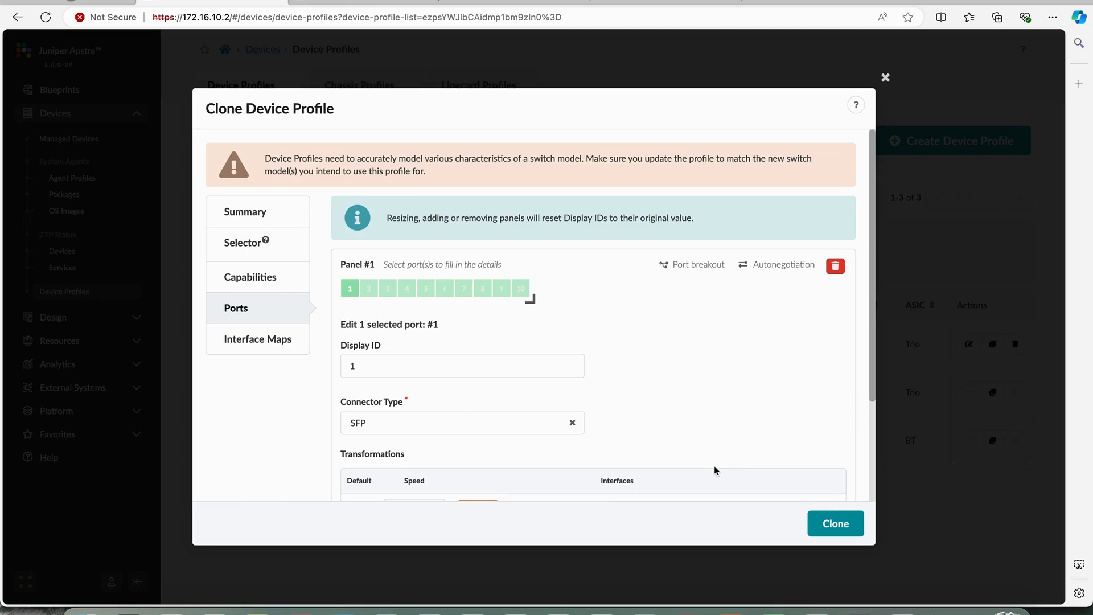
left_click(886, 79)
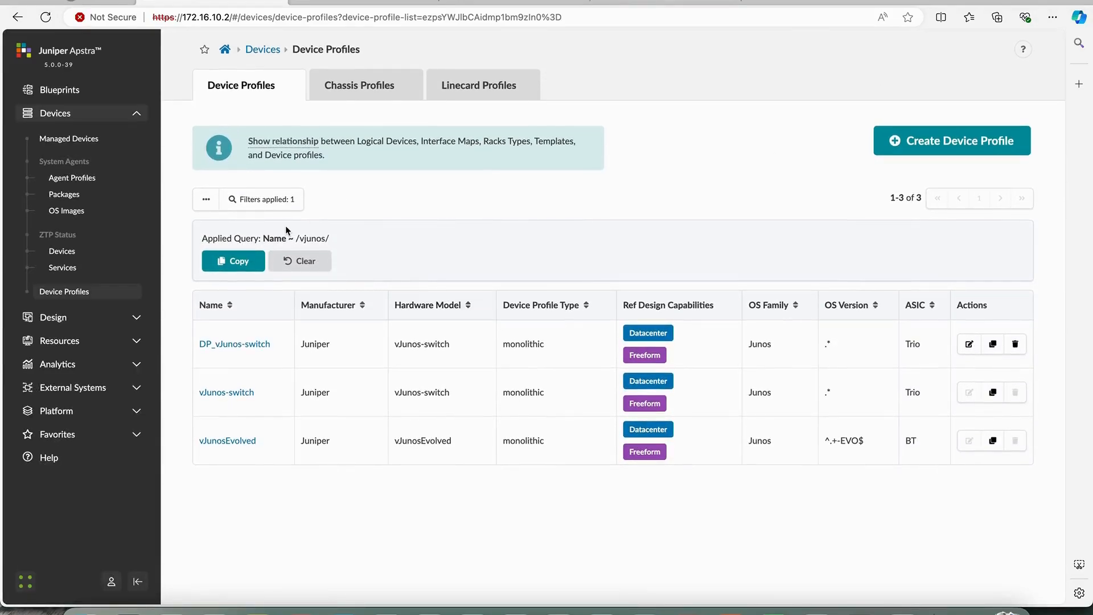
Open the DP_vJunos-switch device profile and review its summary, selector, capabilities and port 1 details.
left_click(265, 342)
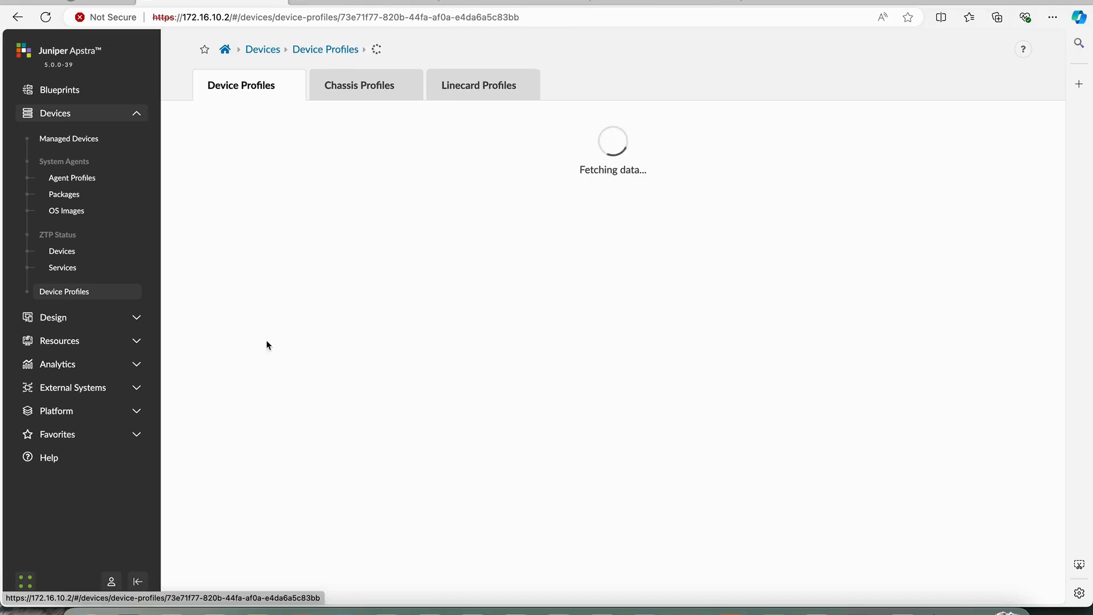
scroll(598, 375, "down", 2)
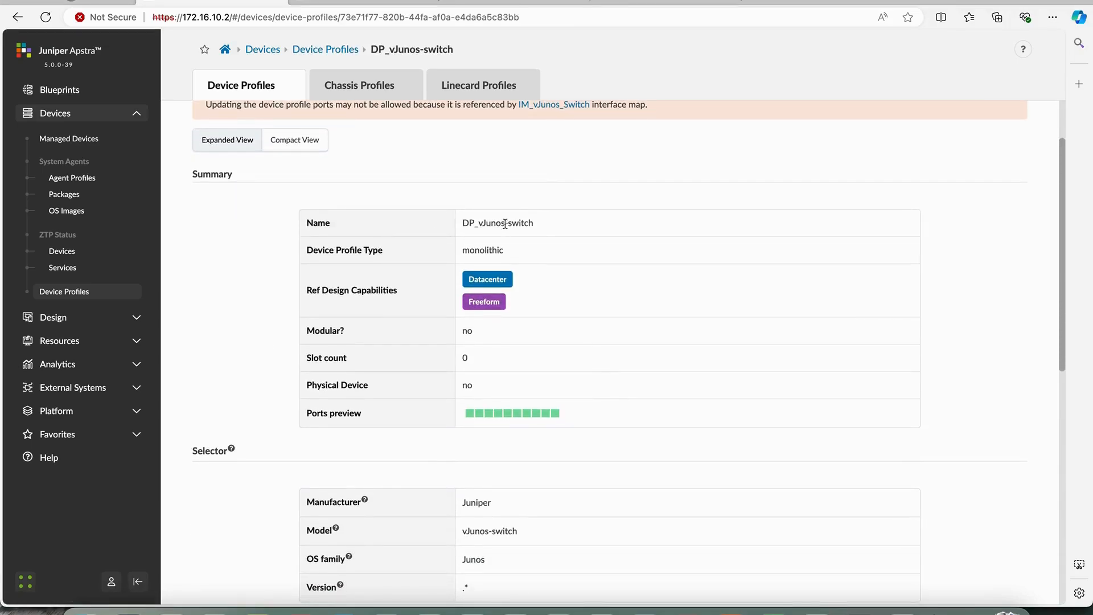
scroll(570, 250, "down", 10)
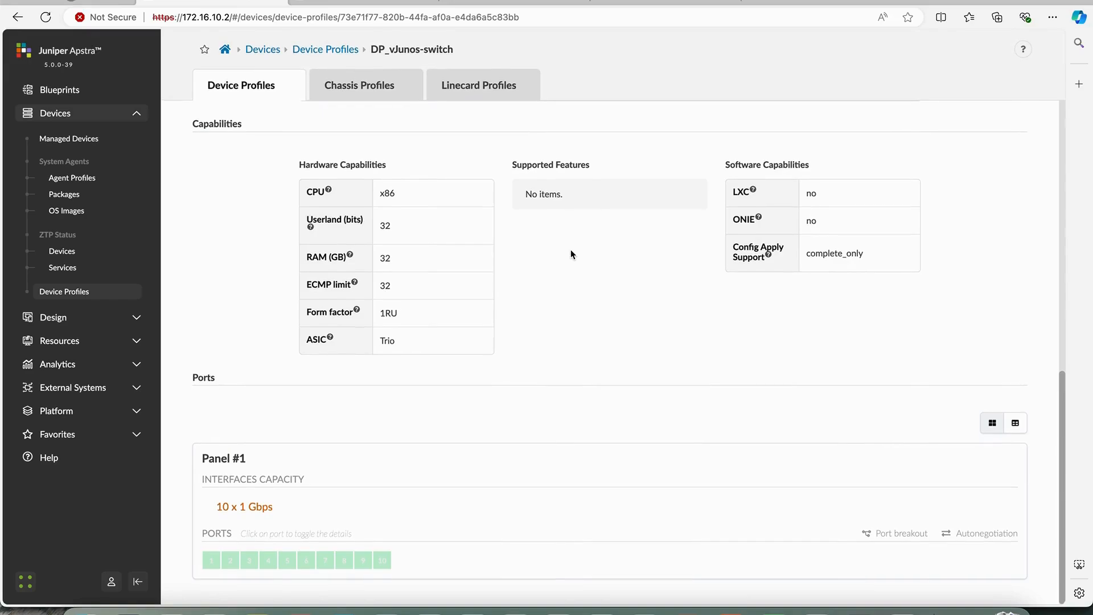
left_click(210, 562)
scroll(398, 504, "down", 5)
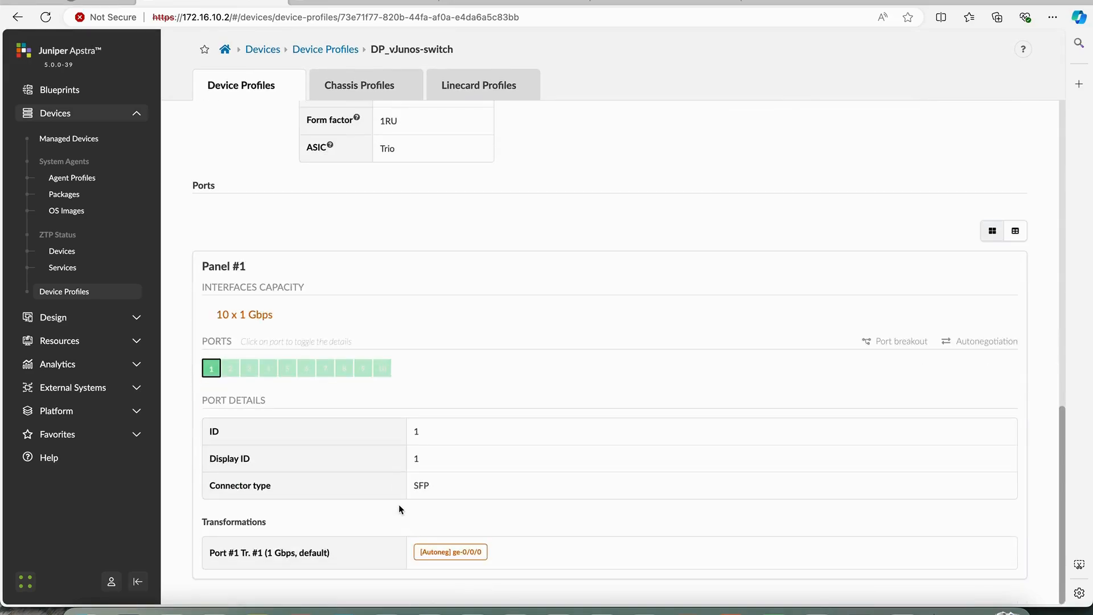
scroll(427, 508, "up", 15)
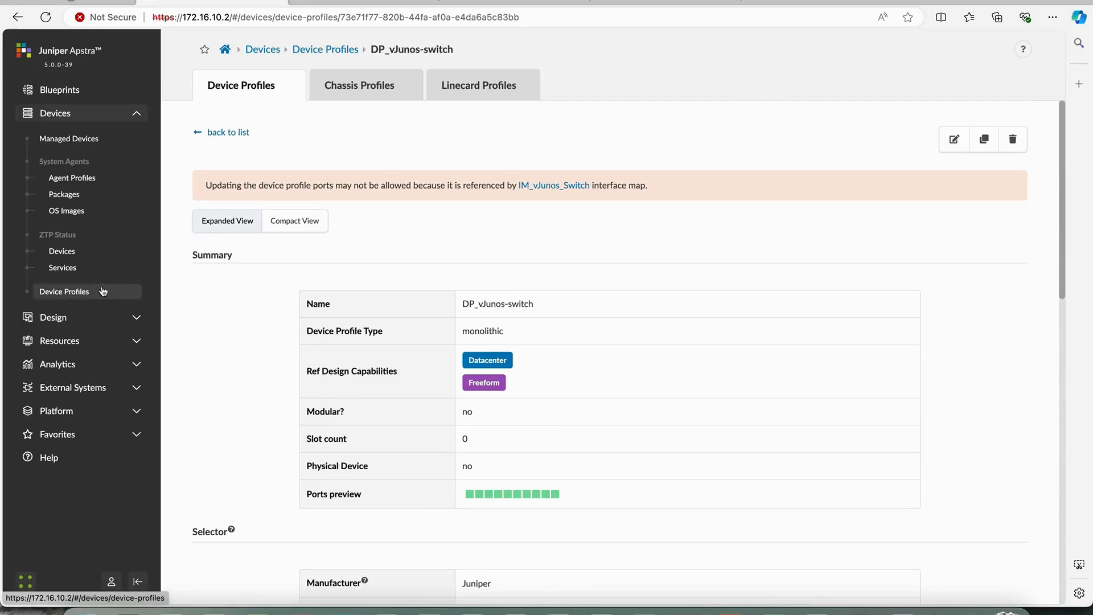
Start a new logical device in the Design section, resize its panel to 10 ports, and name it test.
left_click(131, 318)
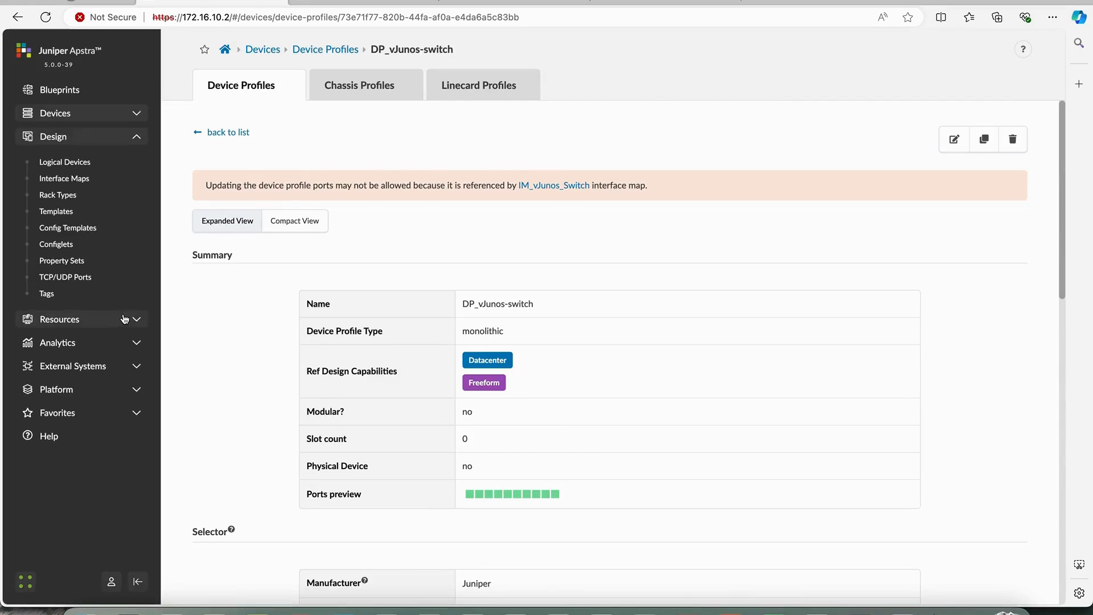
left_click(83, 164)
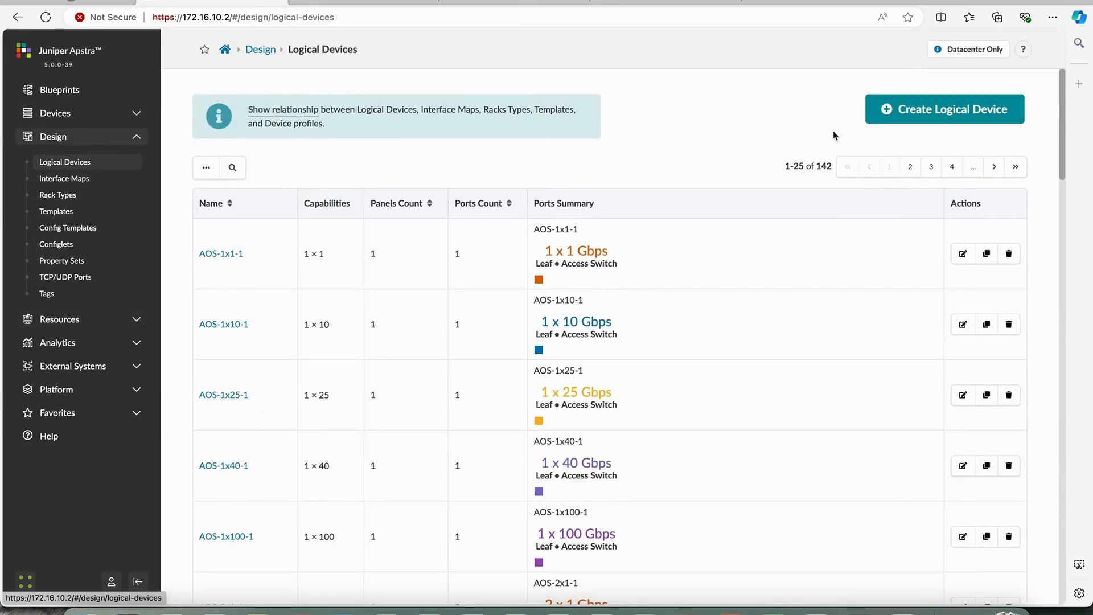
left_click(933, 114)
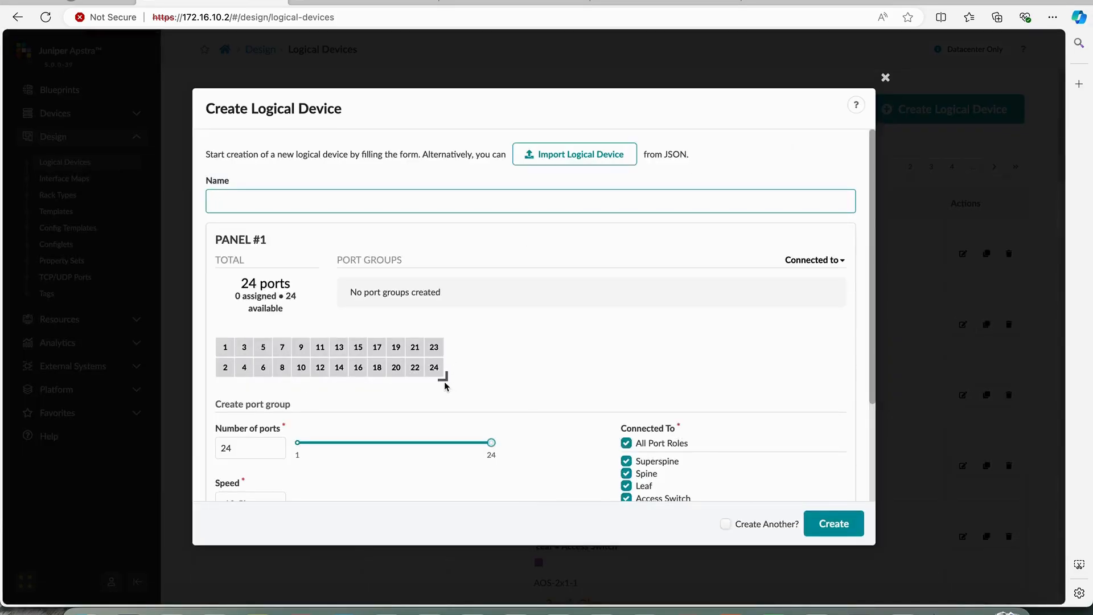
left_click_drag(445, 386, 397, 356)
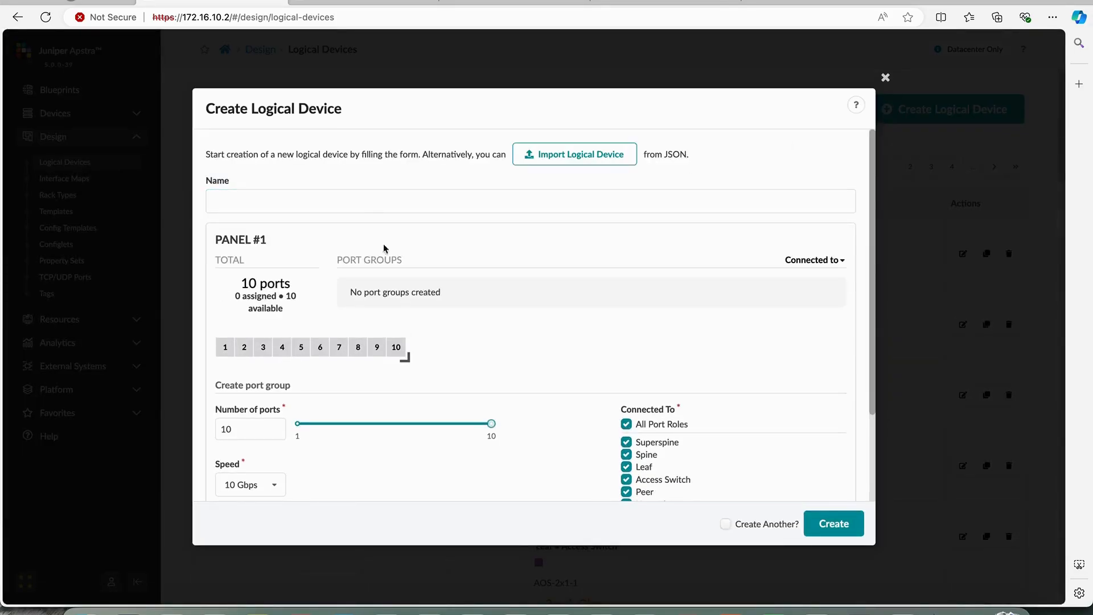
left_click(342, 196)
type("tedt")
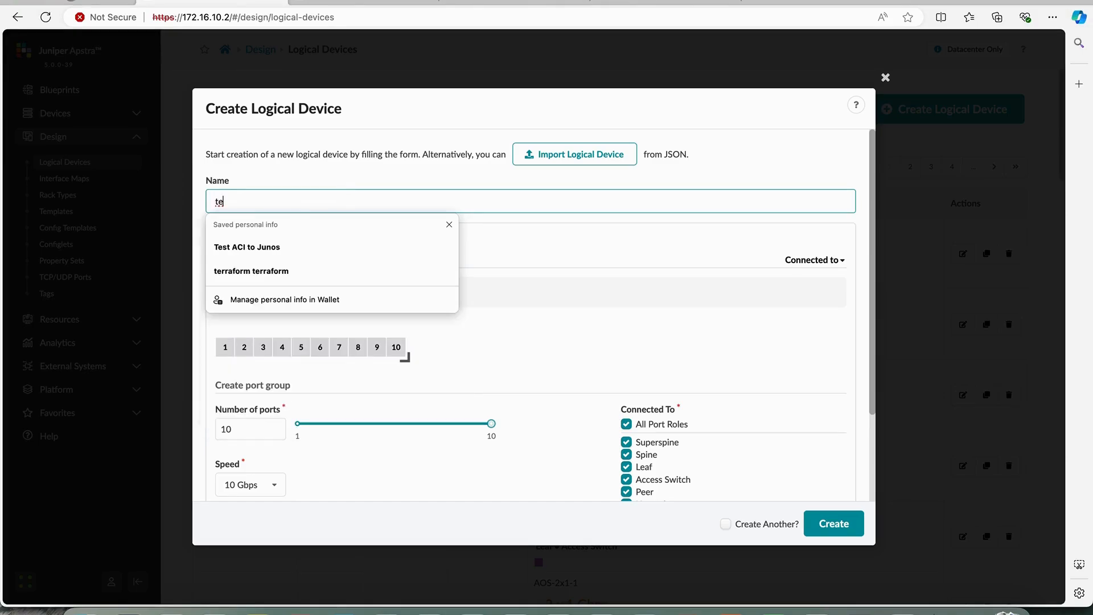
key("BackSpace")
key("BackSpace")
type("st")
key("BackSpace")
left_click(385, 172)
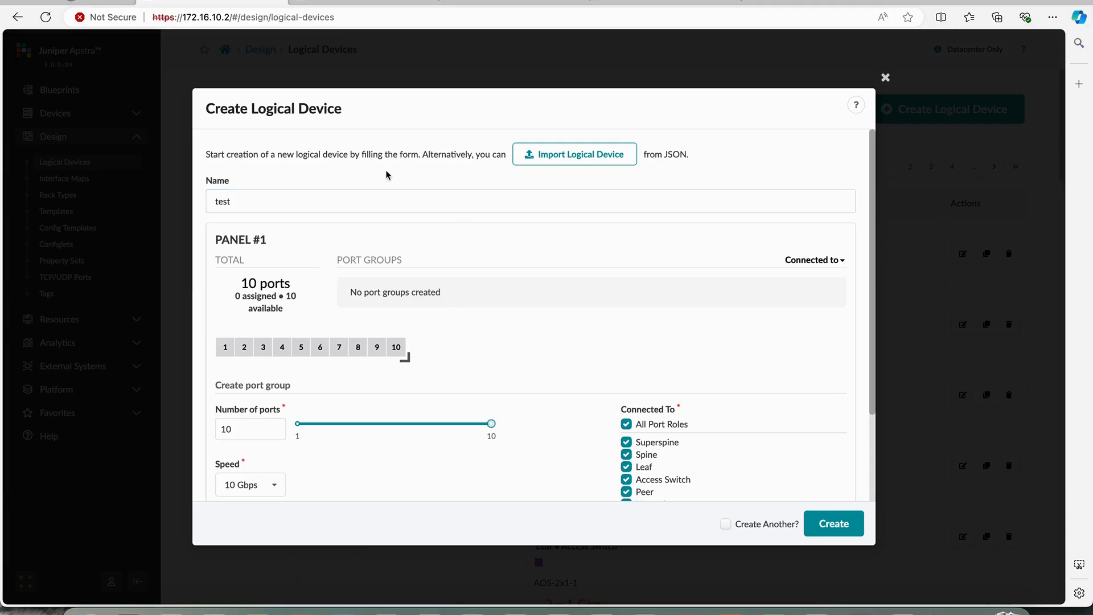
Create a port group of 10 ports at 1 Gbps with all port roles, then discard the new logical device.
scroll(386, 173, "down", 3)
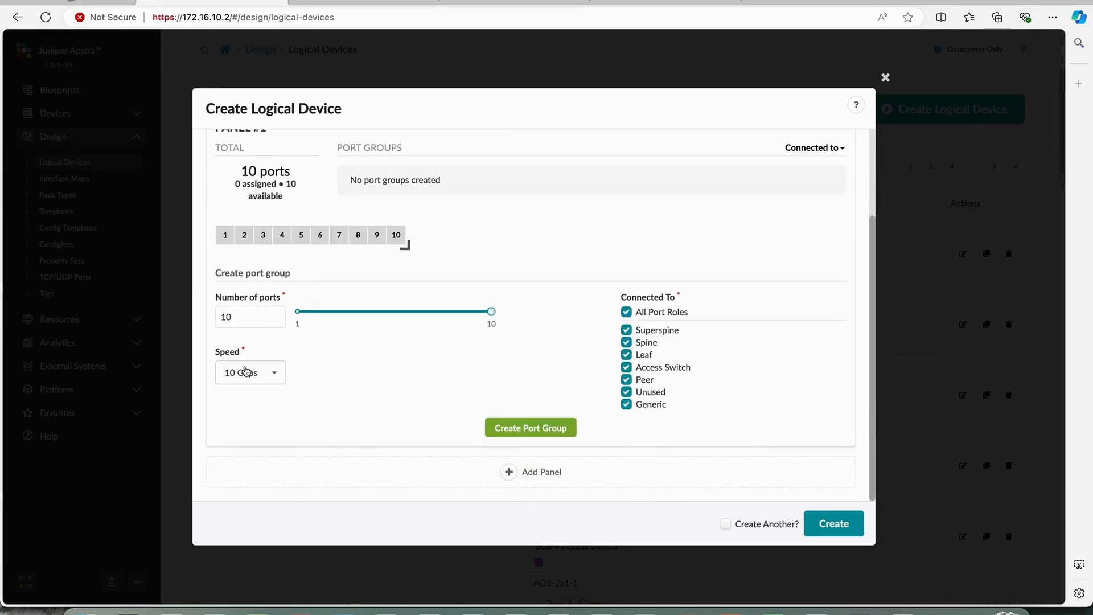
left_click(249, 372)
left_click(247, 418)
left_click(518, 427)
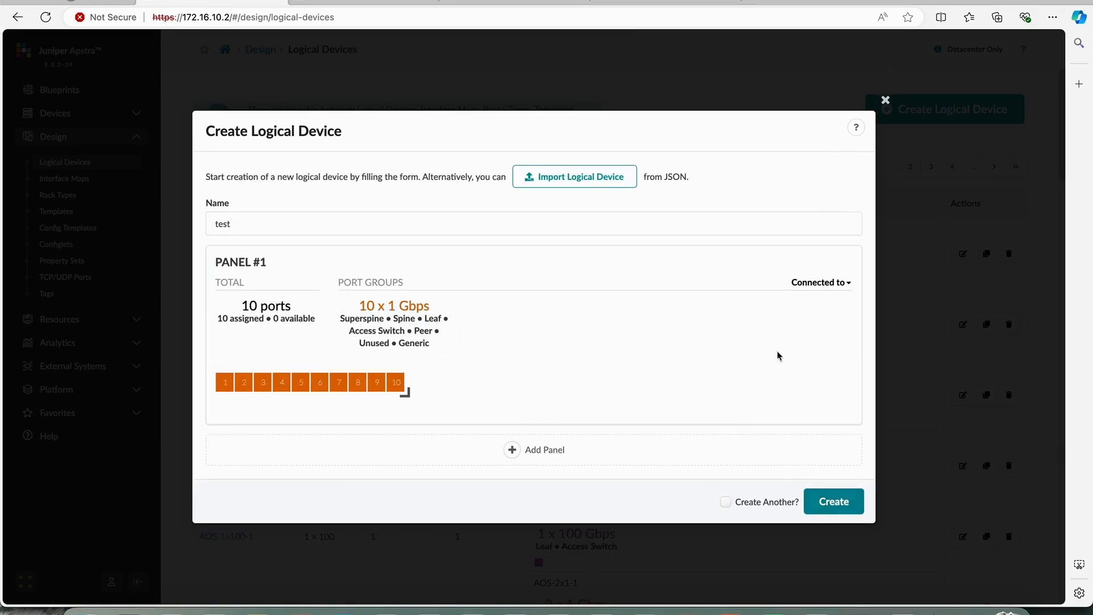
left_click(886, 101)
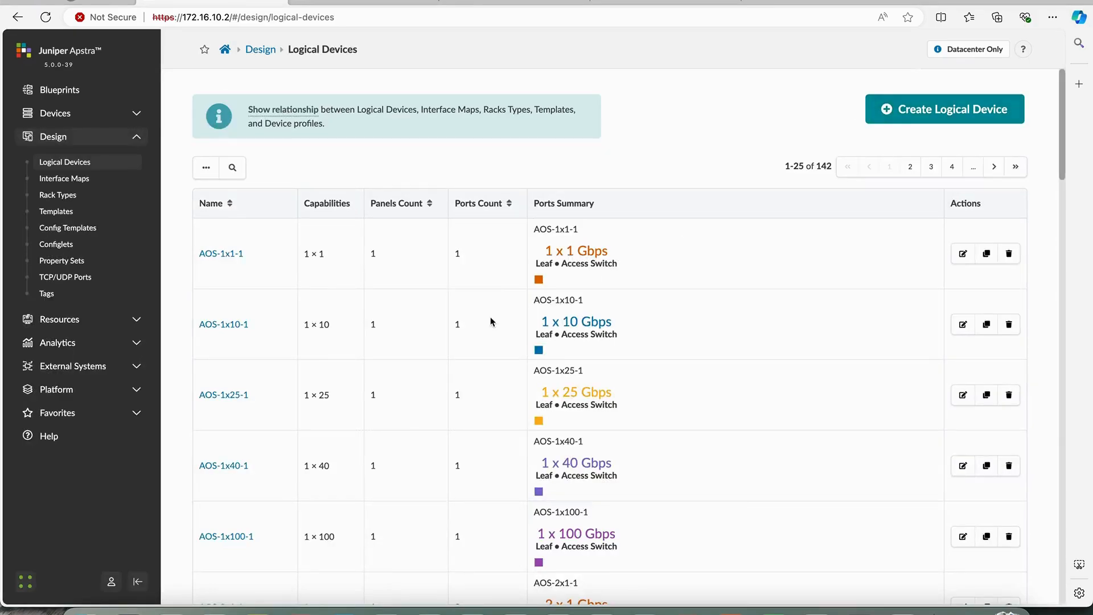
Filter the logical devices by the name LD_ to check the matching entry, then open the Interface Maps list.
left_click(231, 166)
type("LD_")
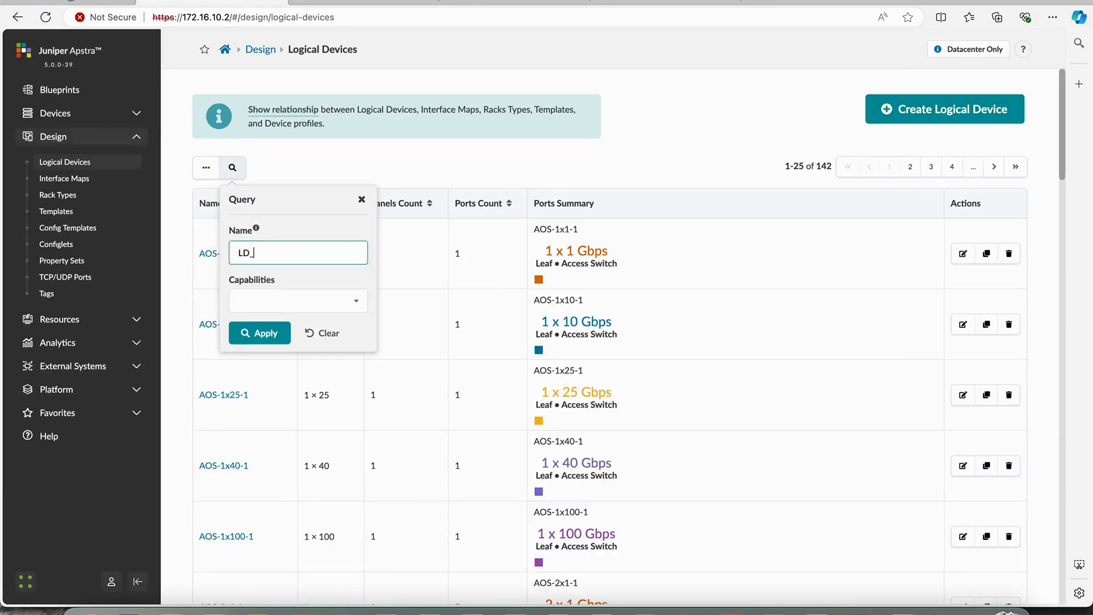
key("Return")
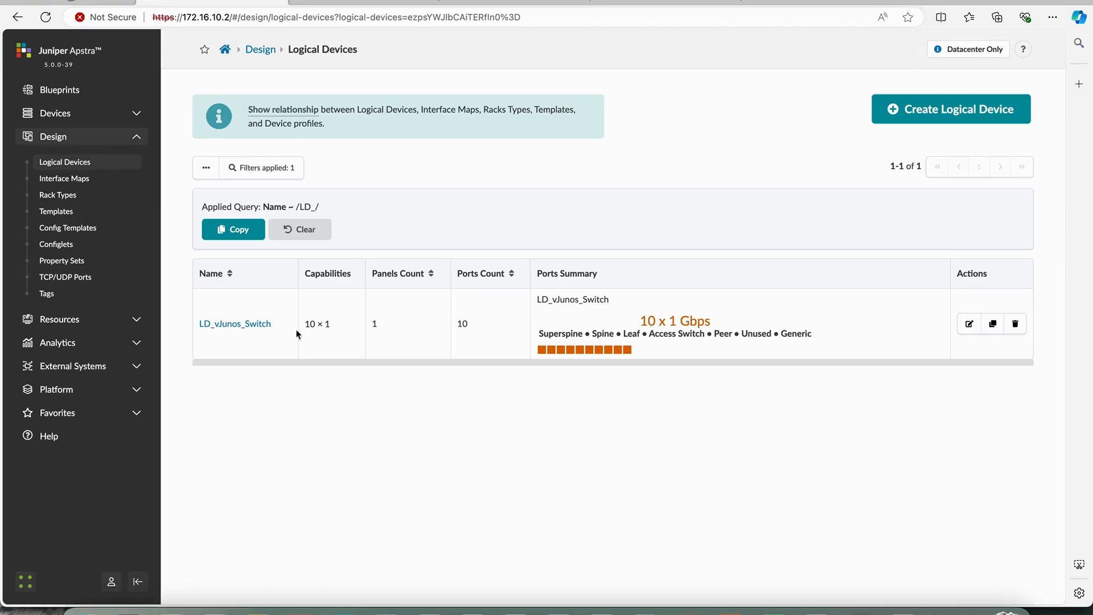
left_click(93, 180)
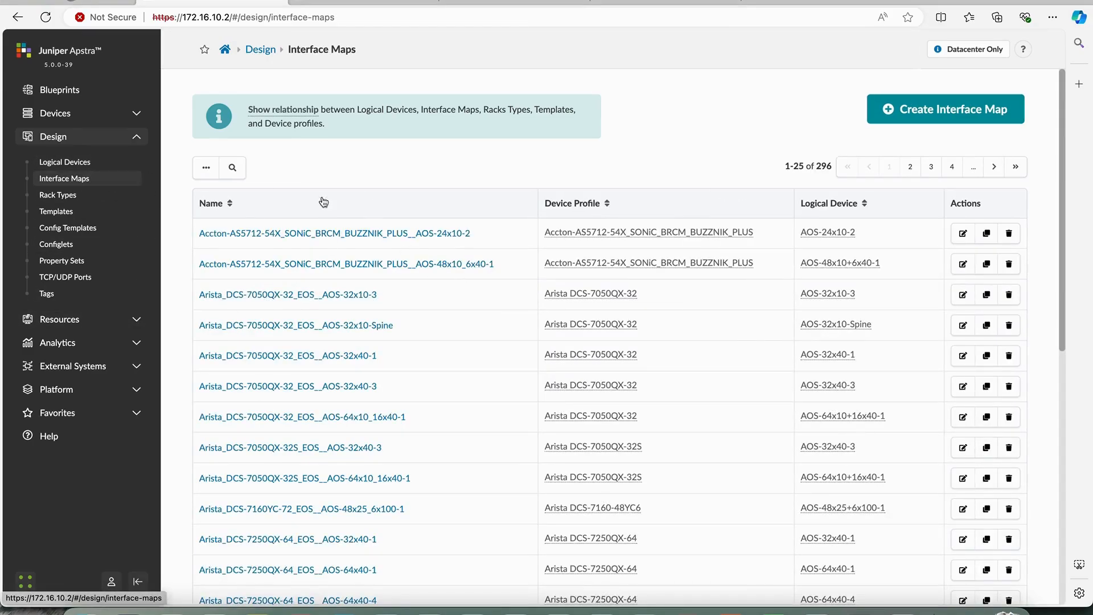
Filter the interface maps by the name vjunos, open IM_vJunos_Switch to review its port mapping, and return to the list.
left_click(234, 168)
left_click(264, 251)
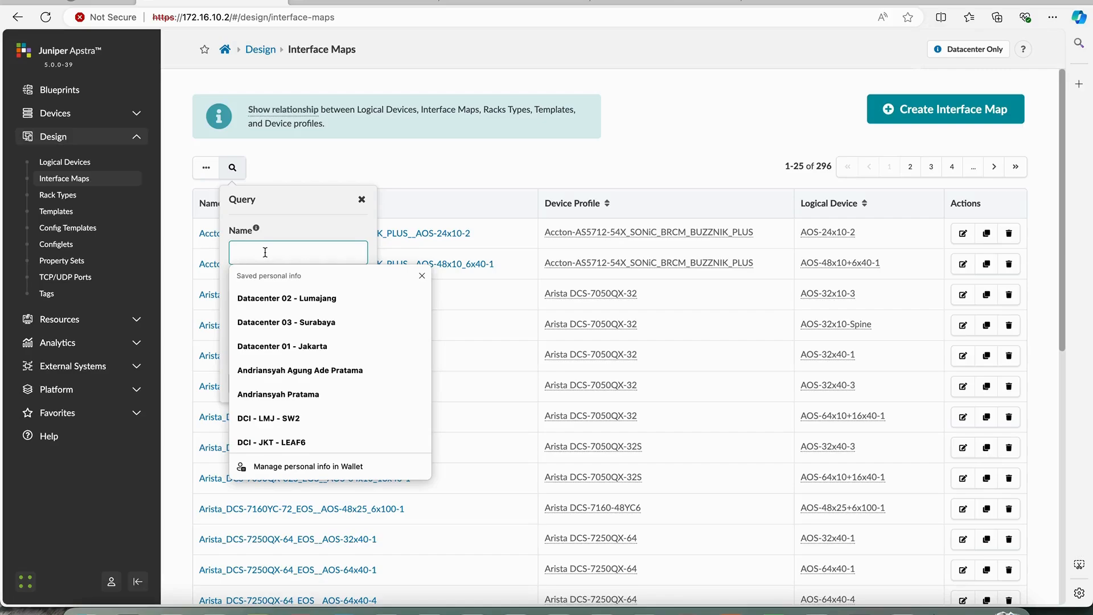
type("vjunos")
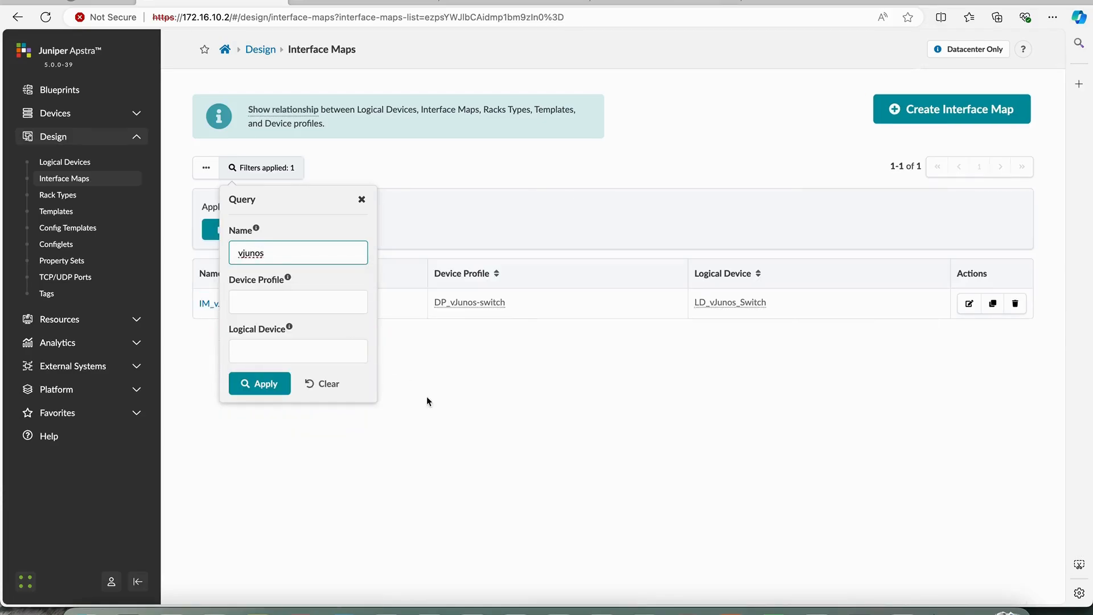
left_click(426, 398)
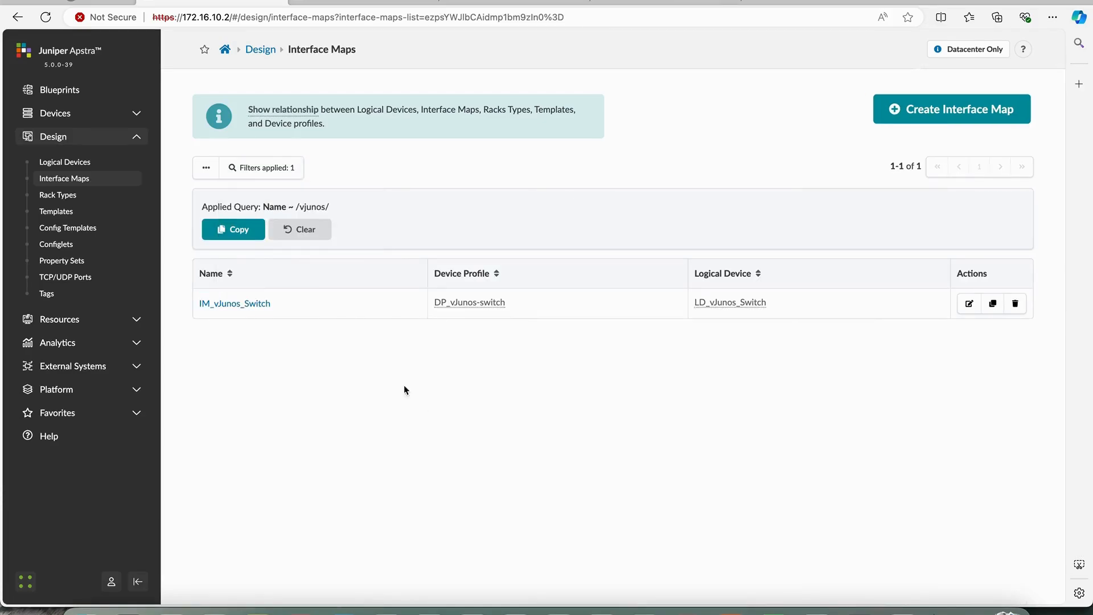
left_click(249, 303)
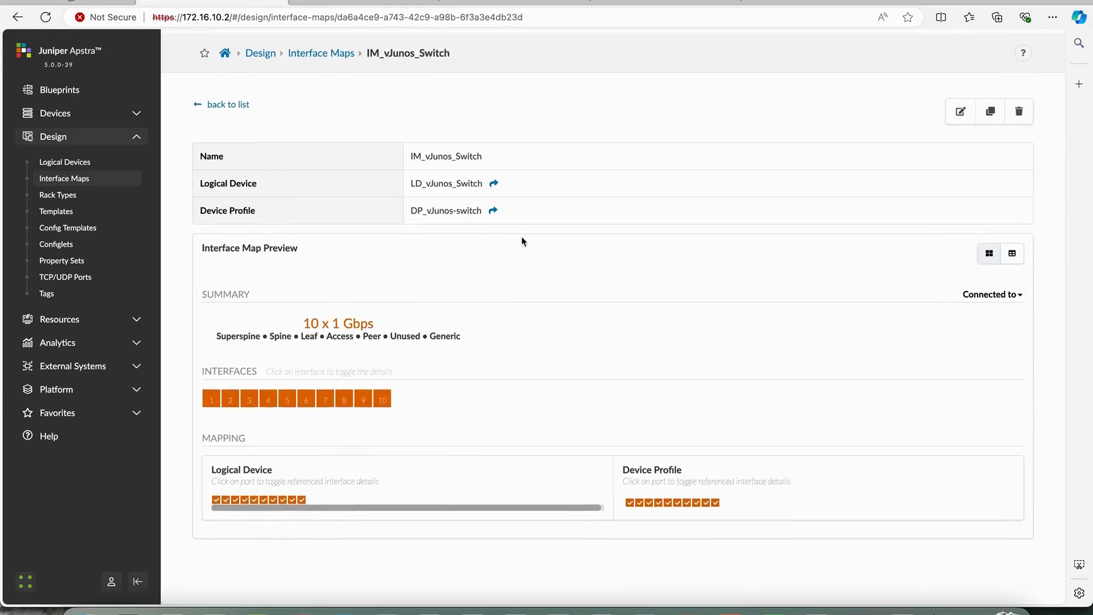
left_click(227, 102)
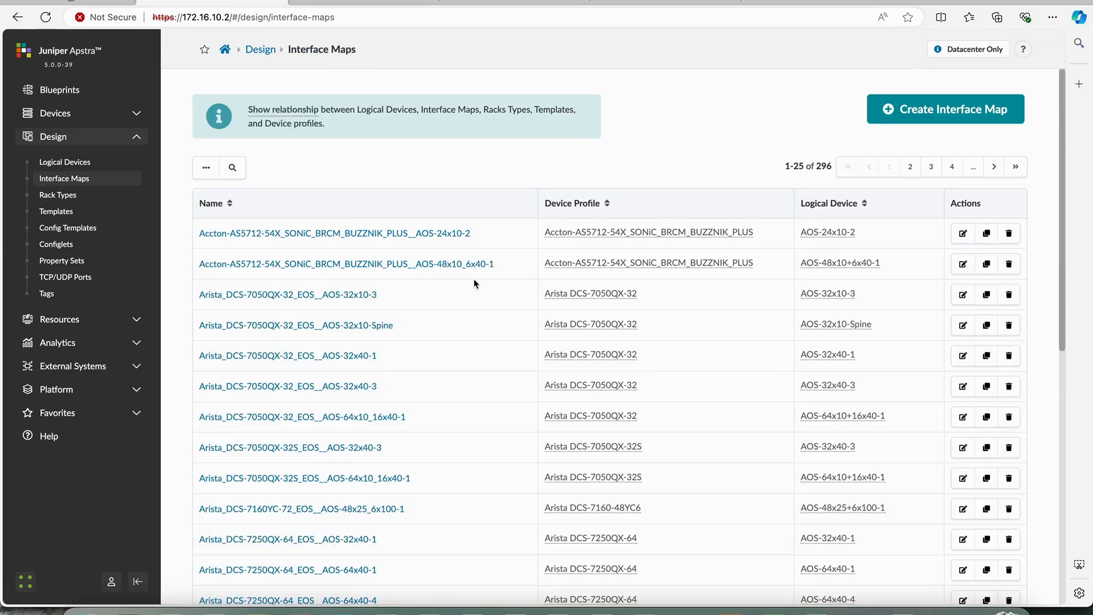
Filter the interface maps by vjunos again, inspect the selected interfaces in the IM_vJunos_Switch editor, and close it without updating.
left_click(232, 167)
left_click(261, 254)
type("v")
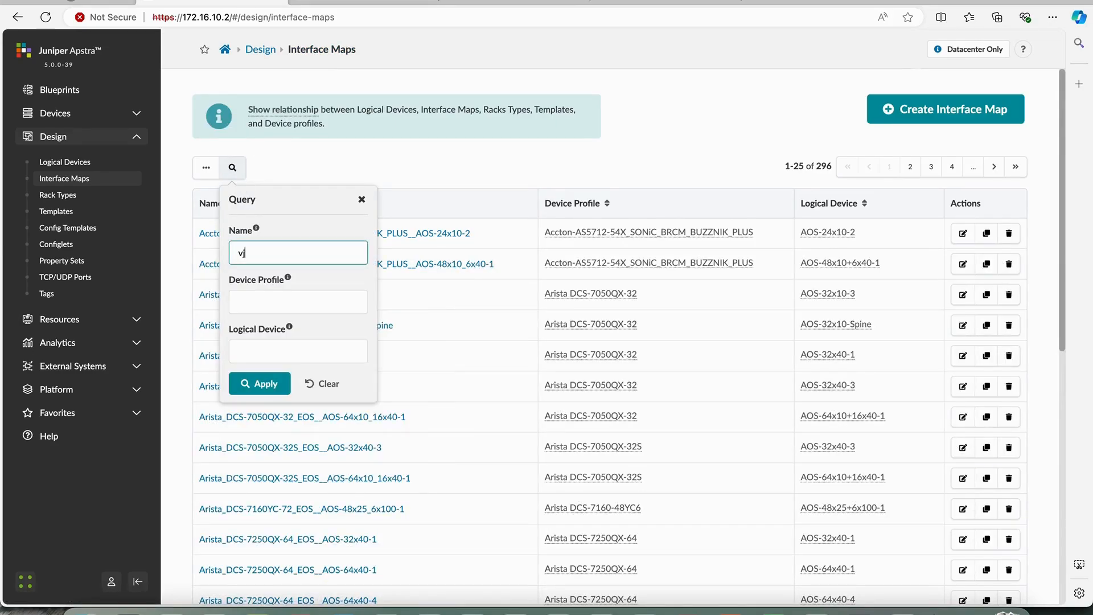
type("junos")
key("Return")
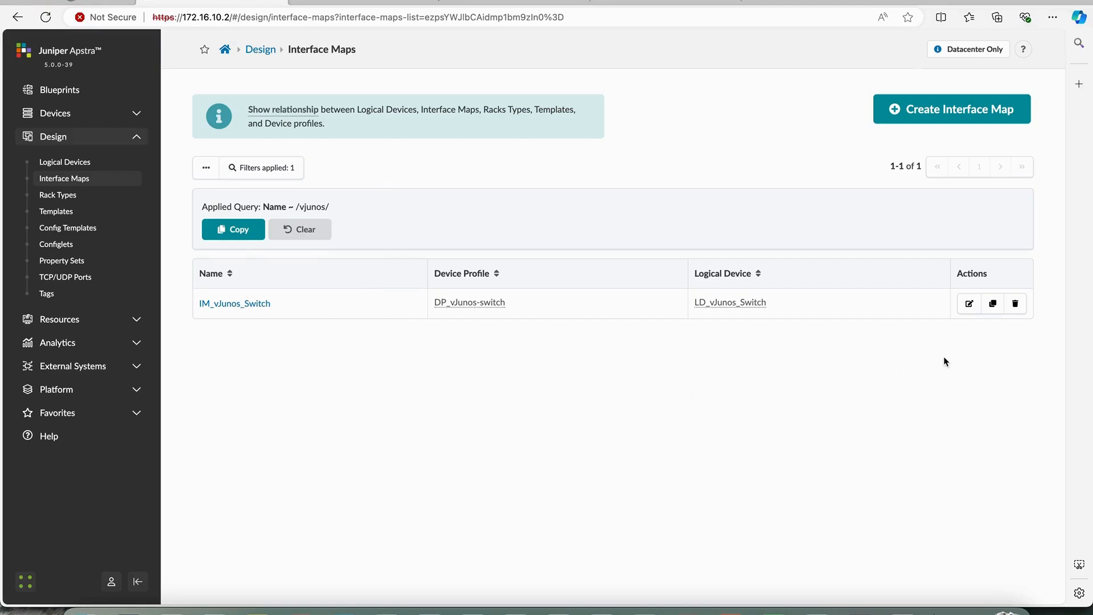
left_click(969, 303)
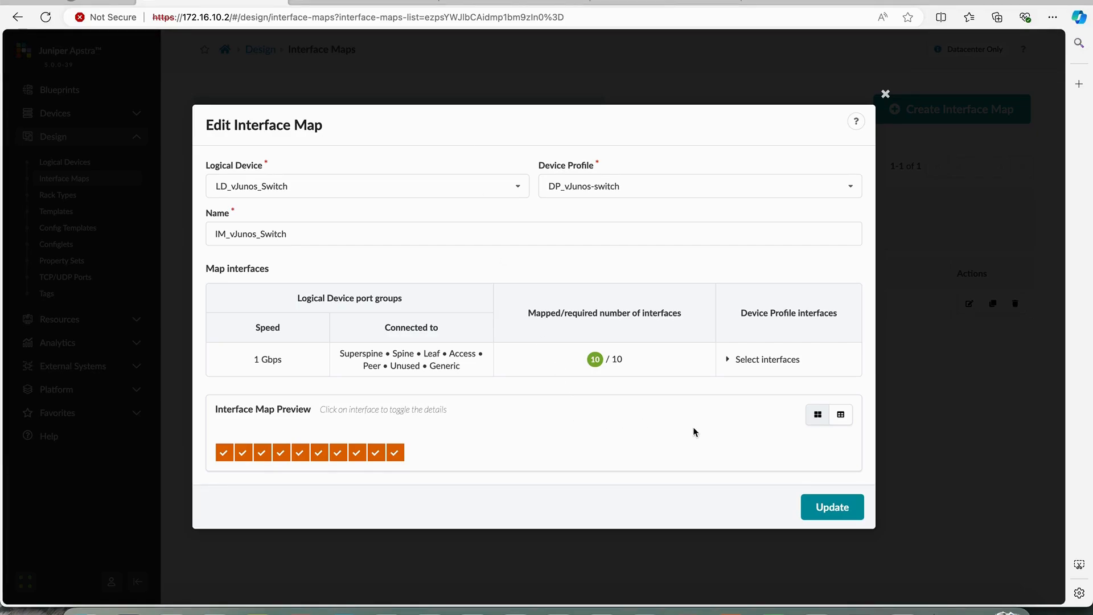
left_click(739, 359)
scroll(556, 415, "down", 1)
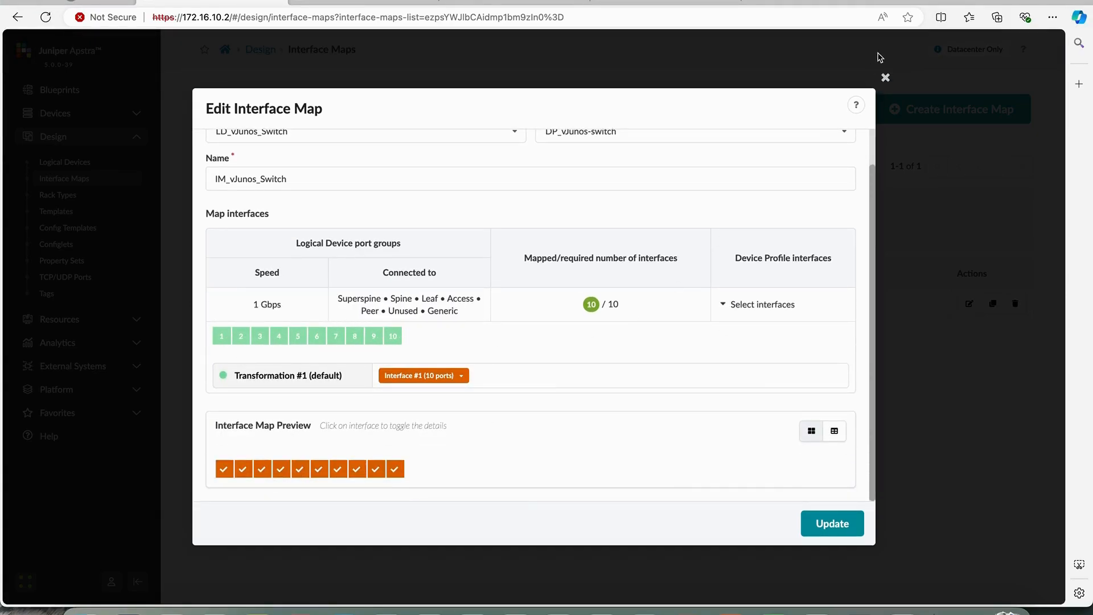
left_click(885, 79)
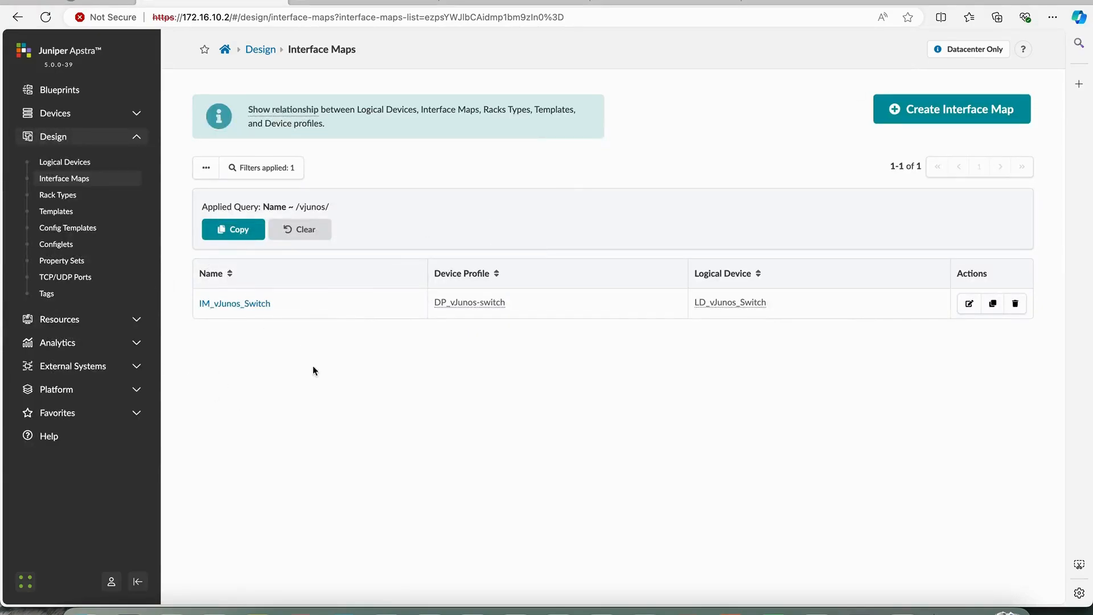
Start a new rack type with the builder in the Design section and name it RT_L3_Collapsed.
left_click(128, 205)
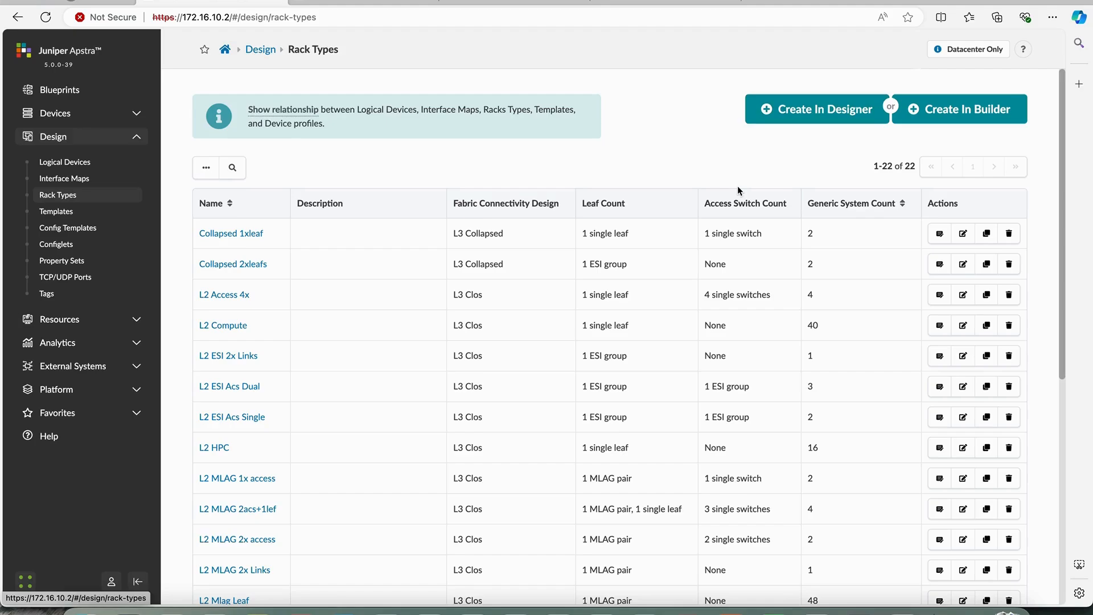
scroll(736, 185, "down", 8)
scroll(737, 186, "up", 8)
left_click(954, 110)
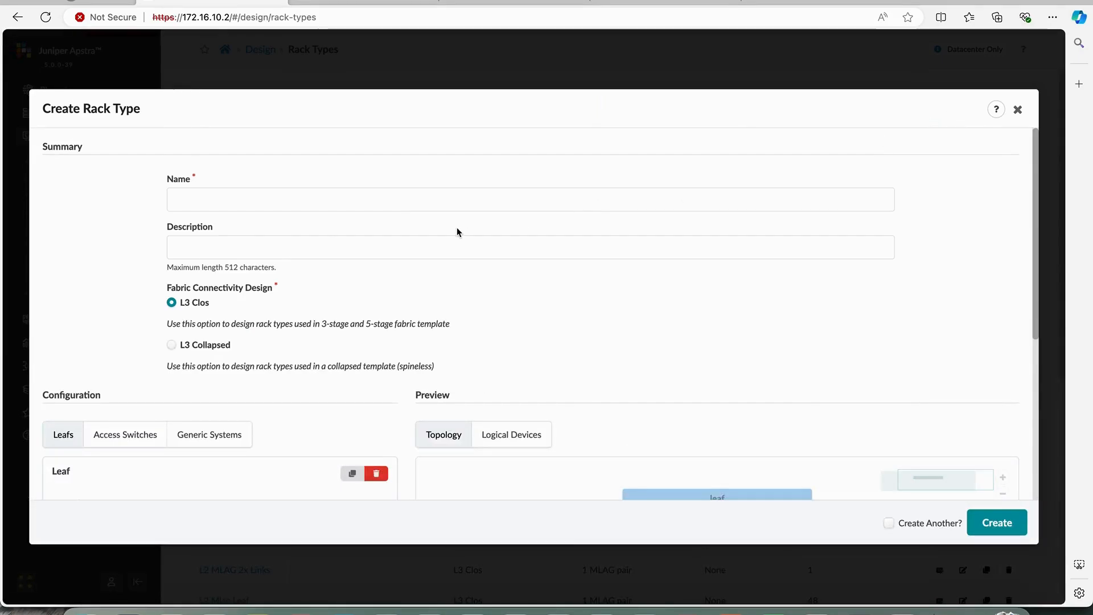
left_click(351, 197)
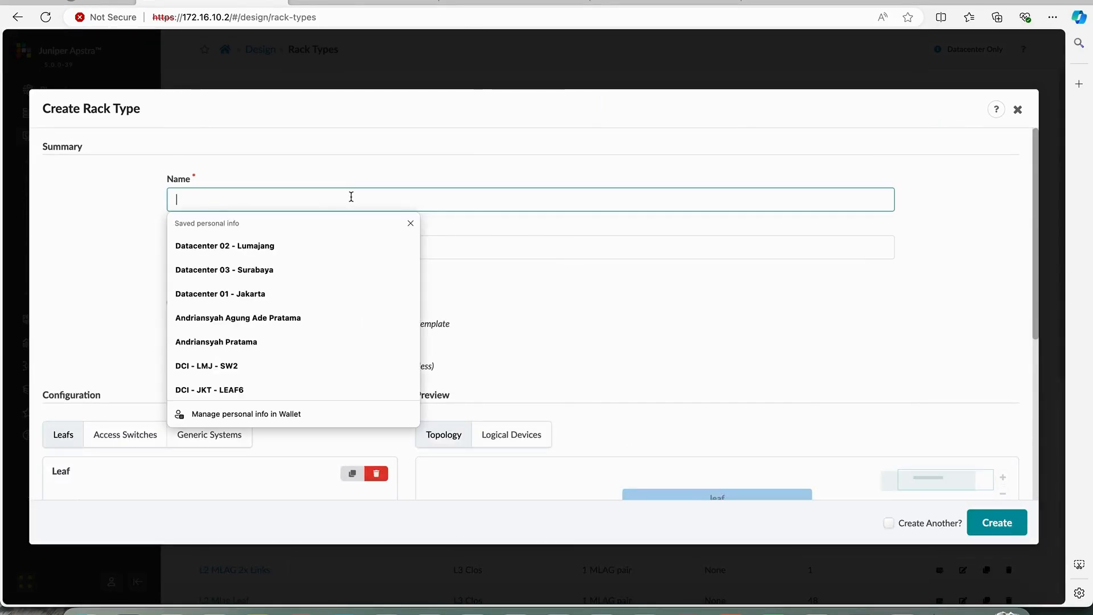
type("RT_L")
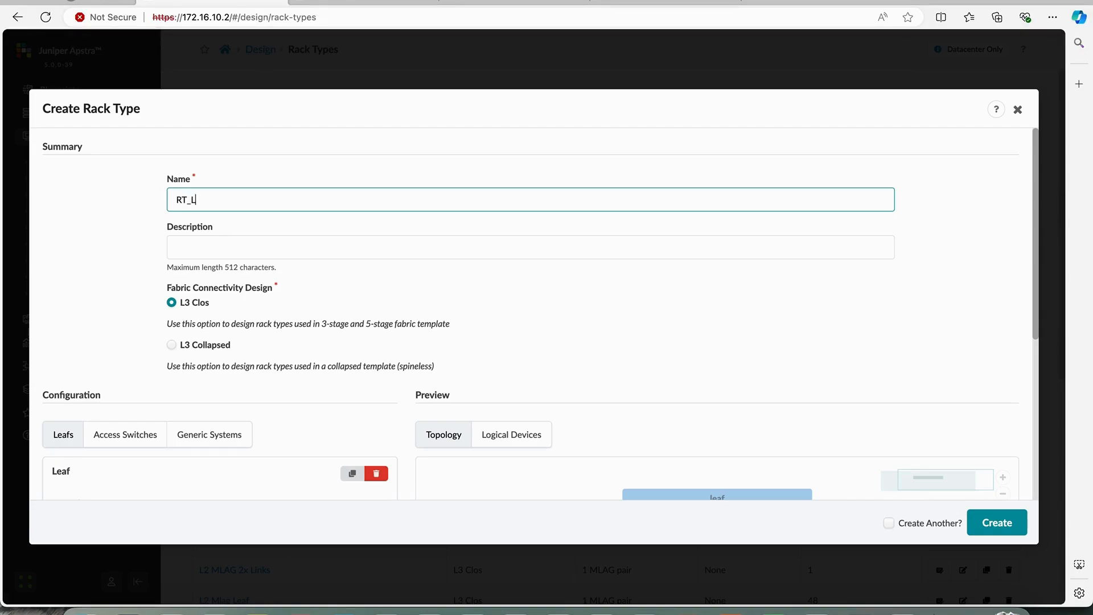
type("3_Collapsed")
key("Tab")
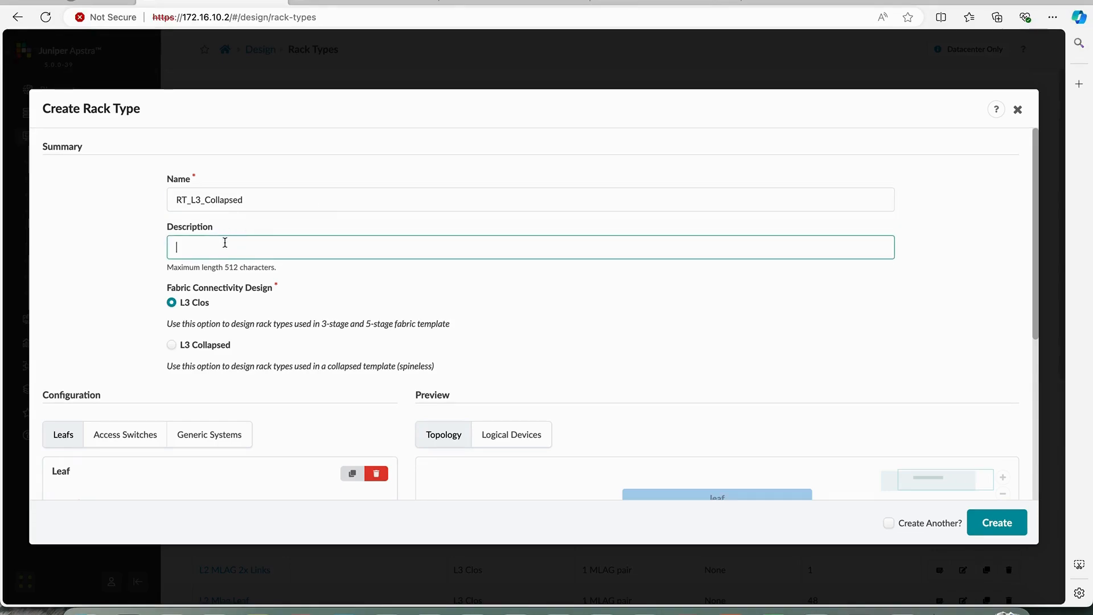
Enter the rack type description "L3 Collapsed Rack Type using 2 Switches and No Access Switches".
type("L3 Collapsed Rack Type ")
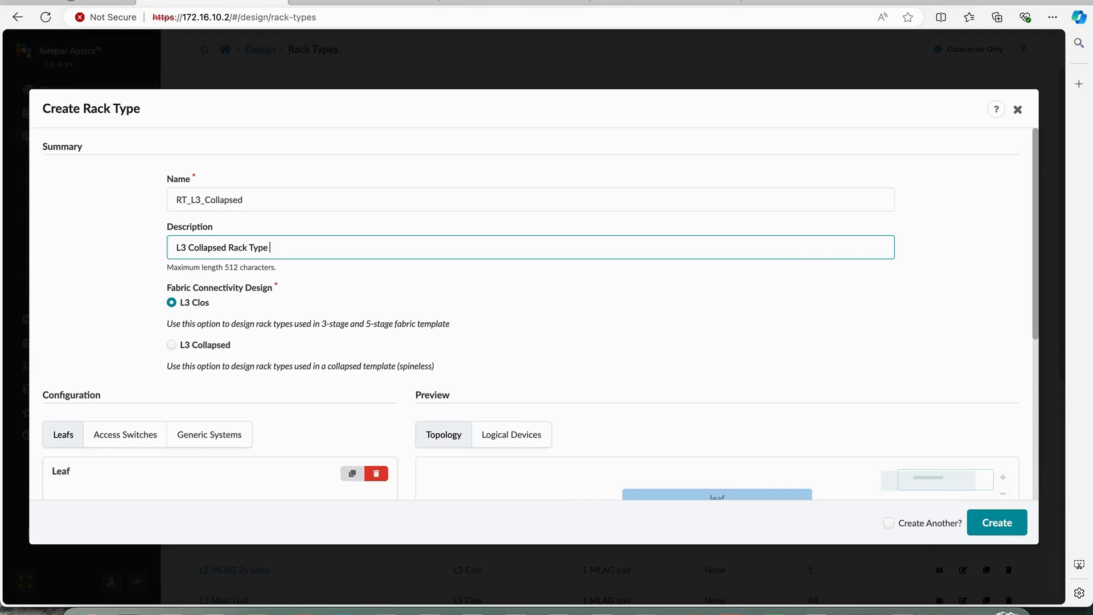
type("using 2 Switches and No Access Switches")
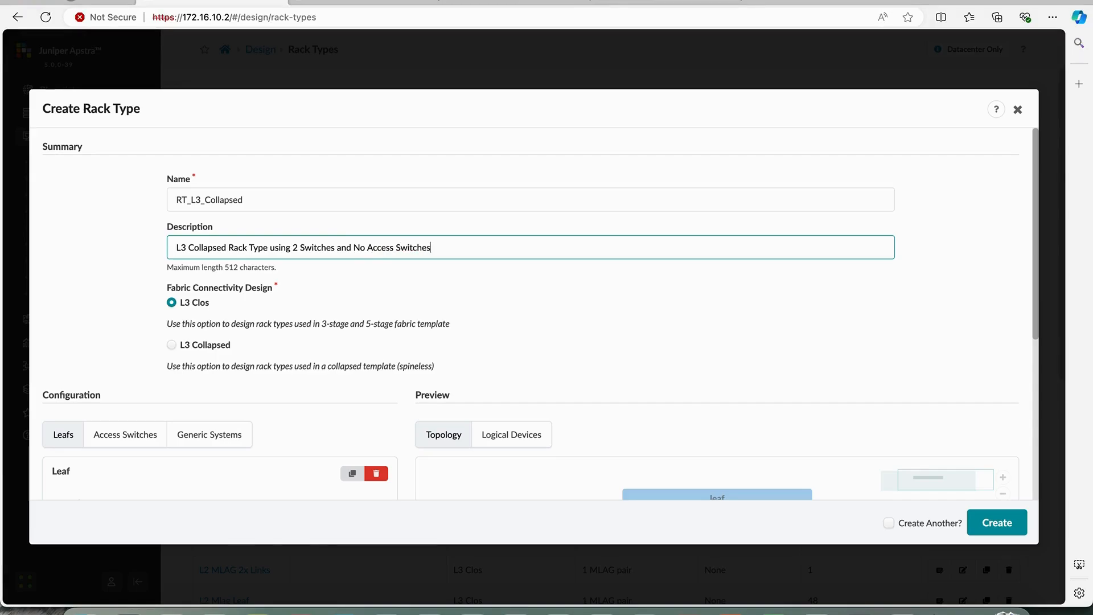
left_click(52, 261)
Switch to PowerPoint to review the Without Access Switches topology diagram, then return to the rack type form in the browser.
scroll(439, 366, "down", 4)
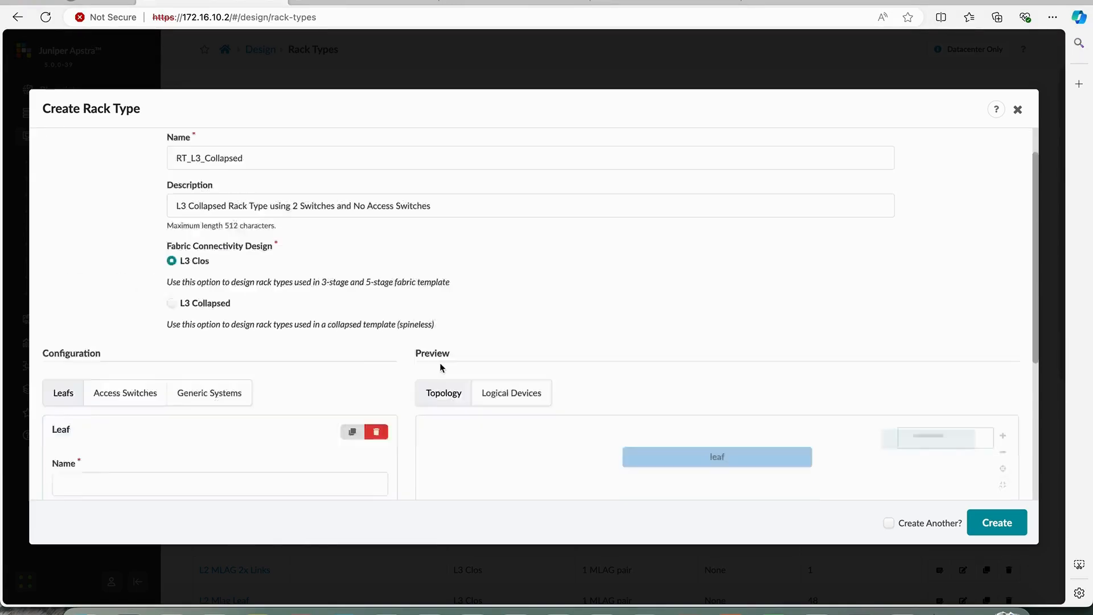
scroll(439, 366, "up", 5)
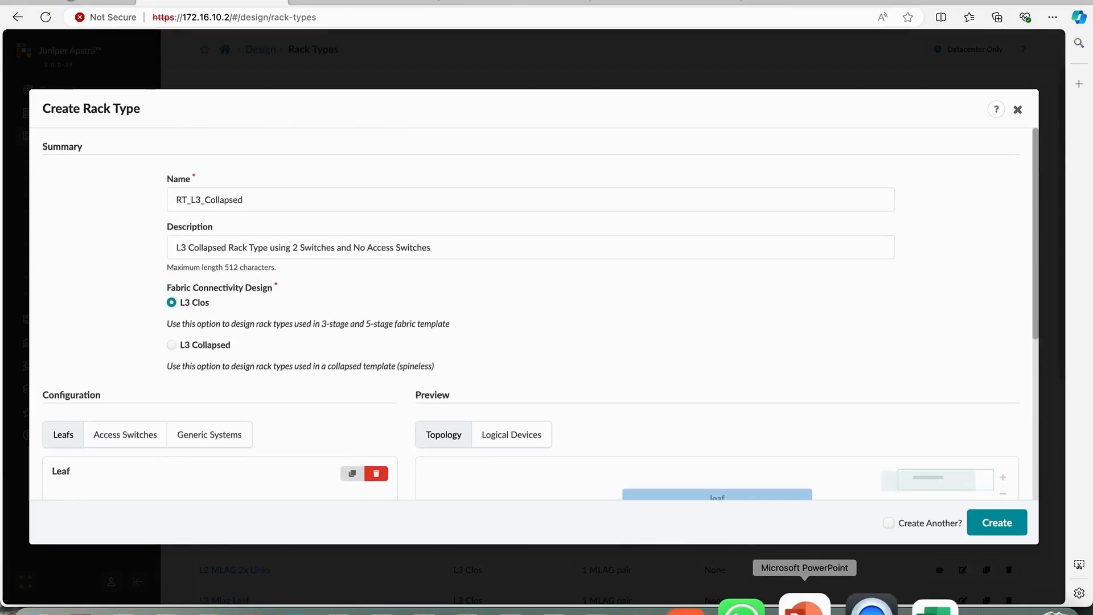
left_click(818, 605)
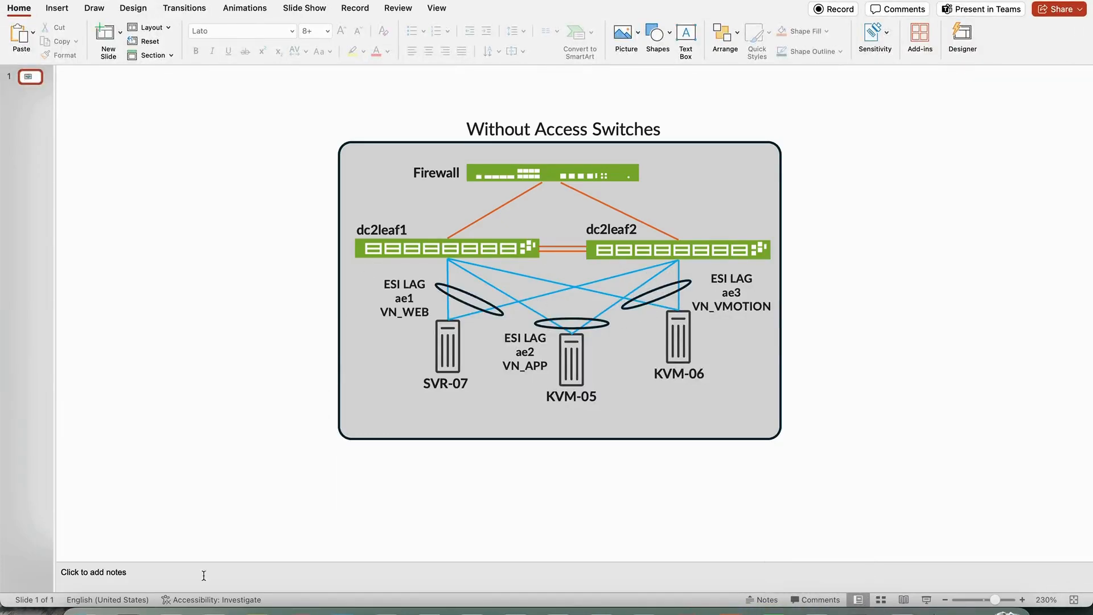
left_click(169, 602)
Configure the leaf under the L3 Clos design with the logical device LD_vJunos_Switch and the name Leaf.
scroll(340, 322, "down", 5)
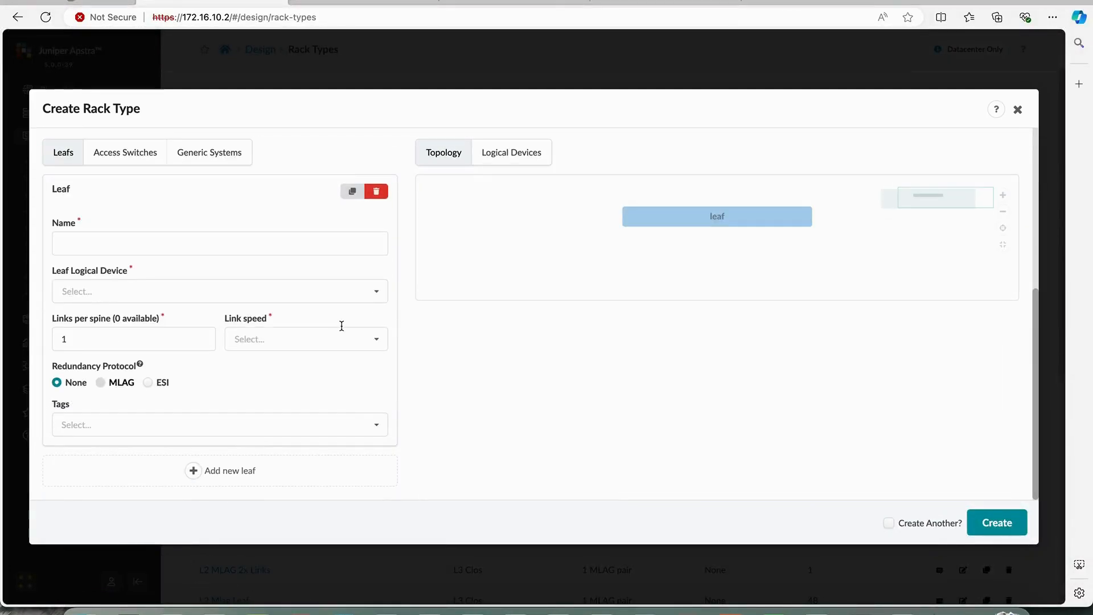
left_click(177, 287)
type("LD_")
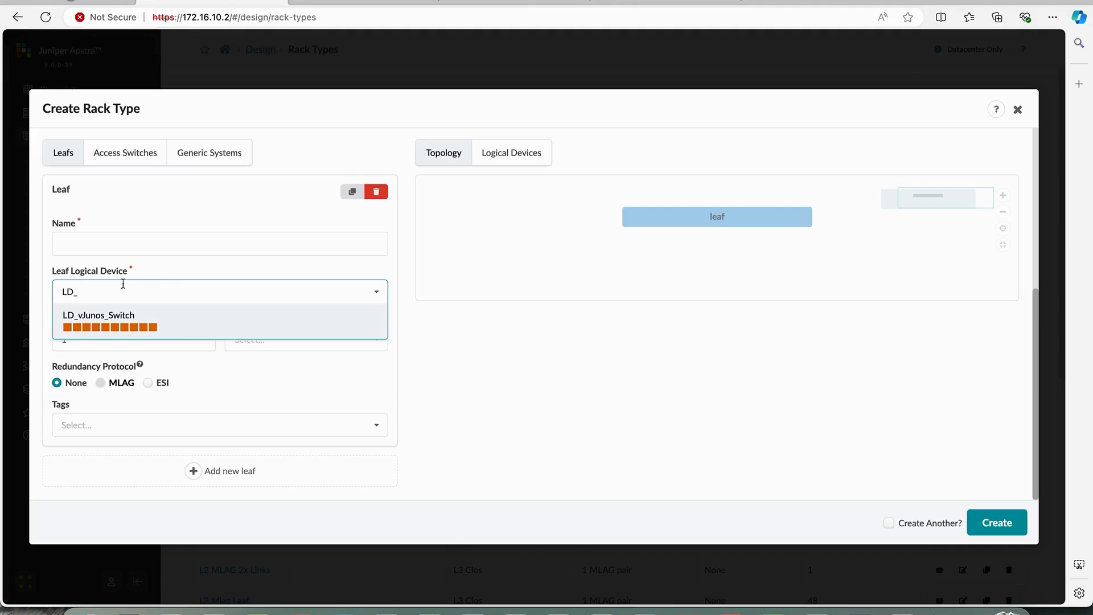
left_click(110, 312)
left_click(125, 241)
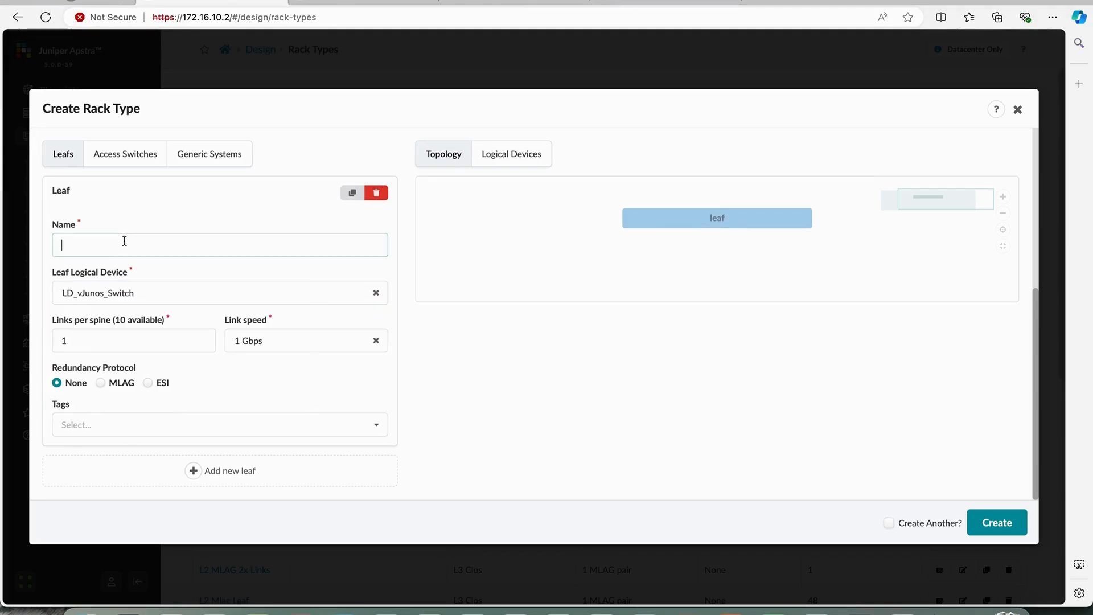
type("Leaf")
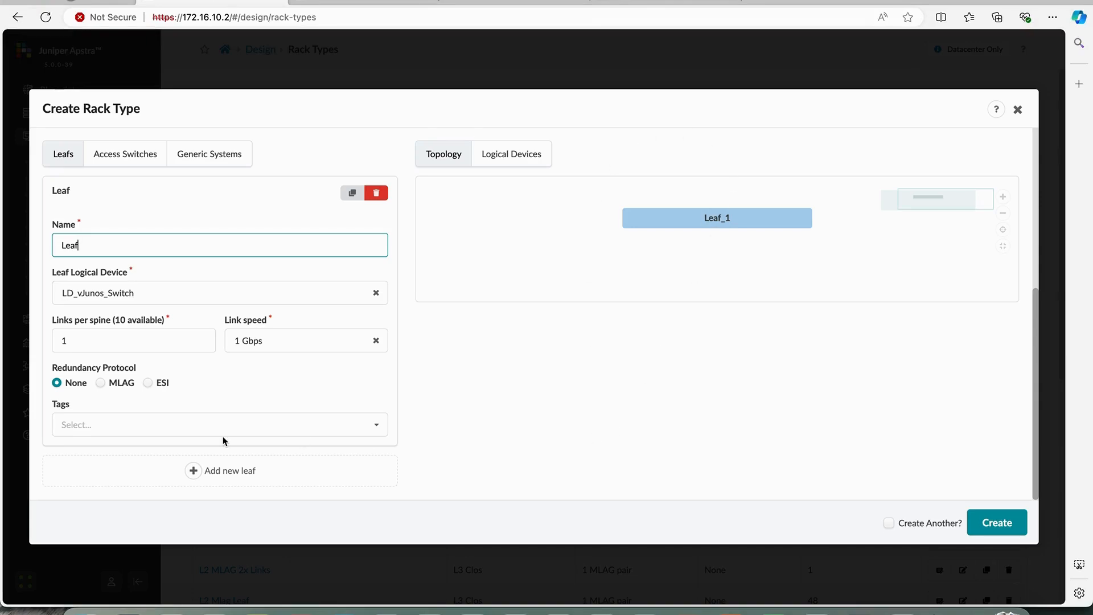
left_click(90, 337)
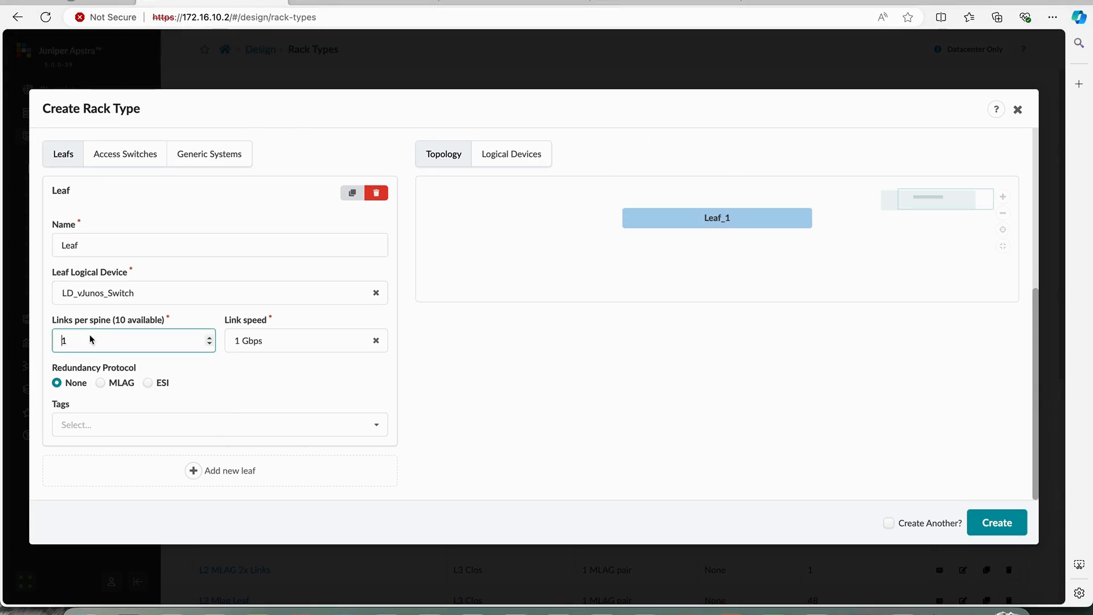
Set the rack type's fabric connectivity design to L3 Collapsed.
scroll(96, 339, "up", 5)
left_click(188, 346)
scroll(134, 347, "down", 1)
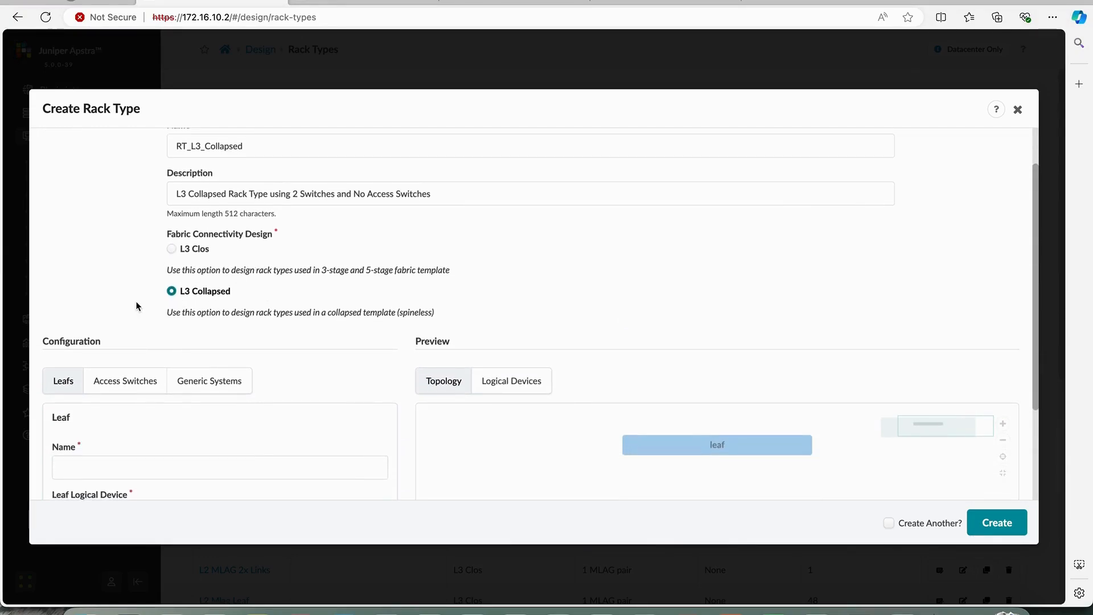
Name the leaf Leaf, assign it the logical device LD_vJunos_Switch, and set its redundancy protocol to ESI.
scroll(137, 306, "down", 3)
left_click(107, 327)
type("Leaf")
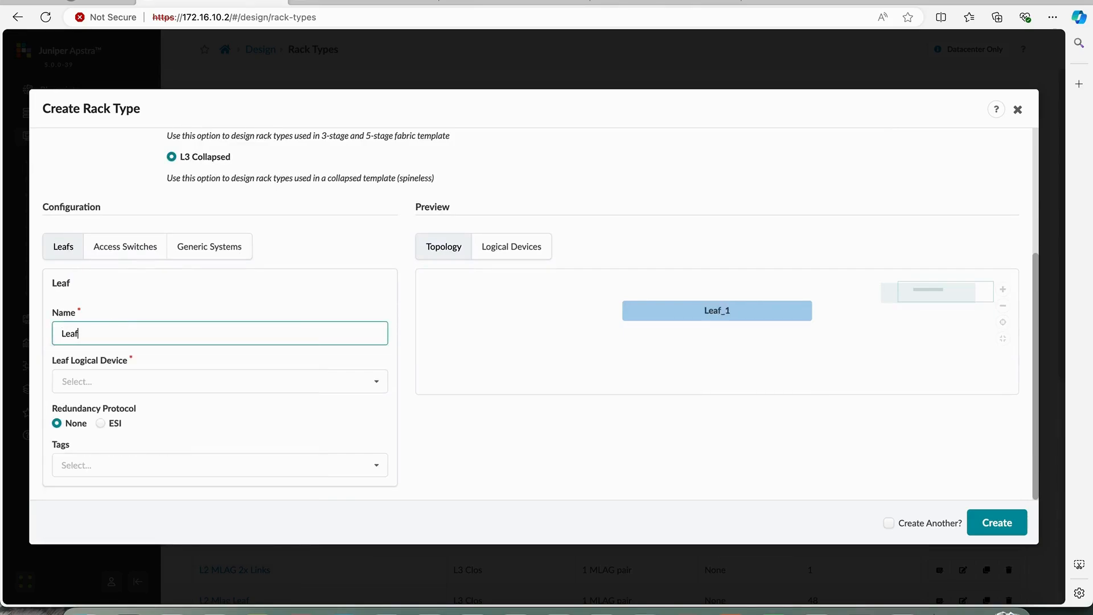
left_click(168, 386)
type("LD")
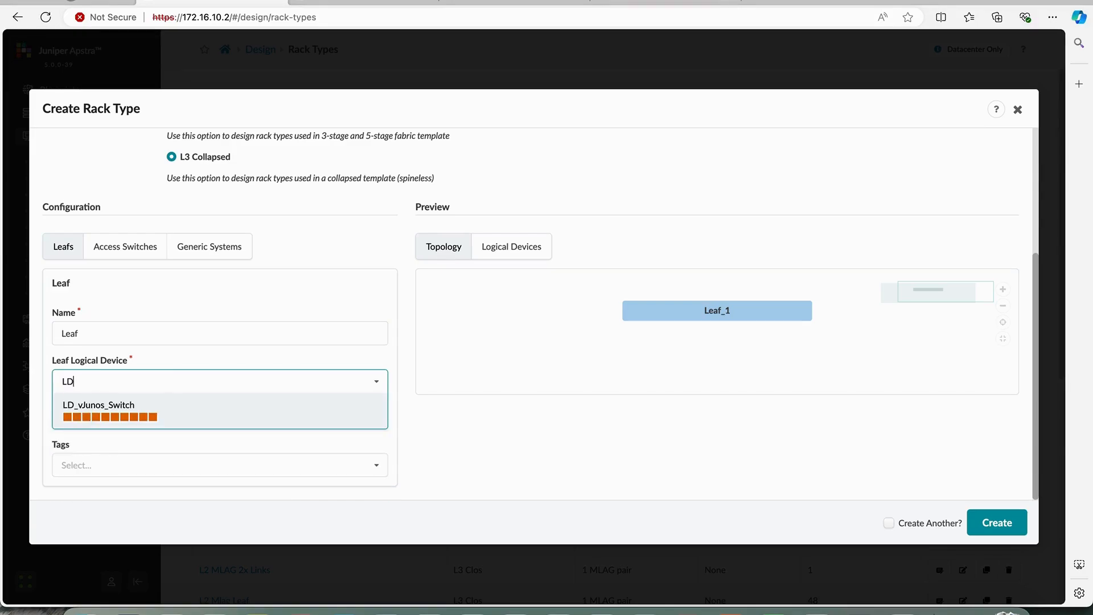
left_click(130, 408)
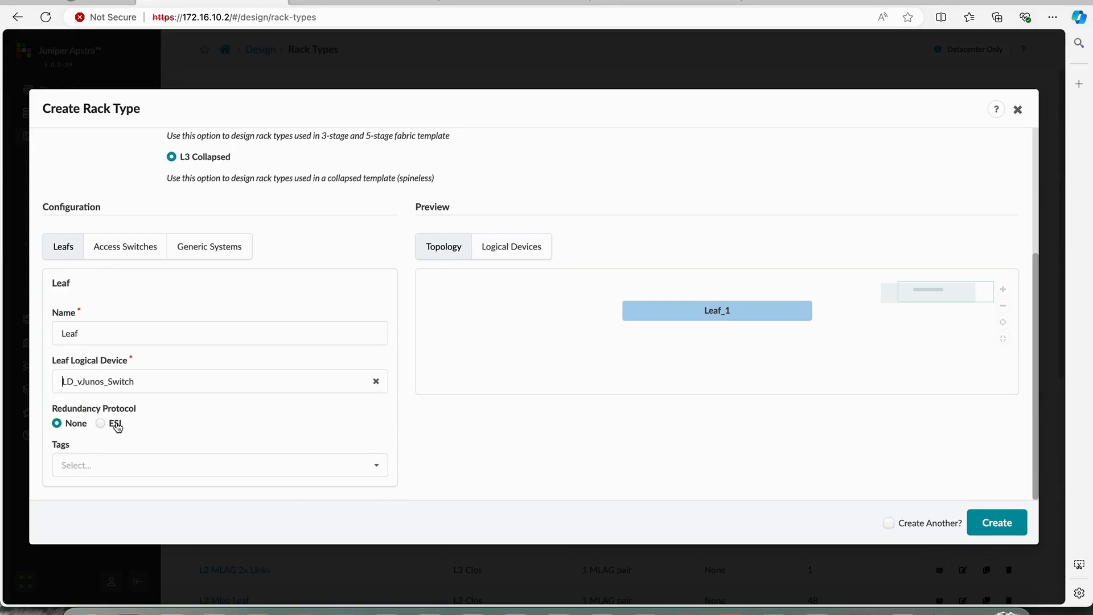
double_click(90, 410)
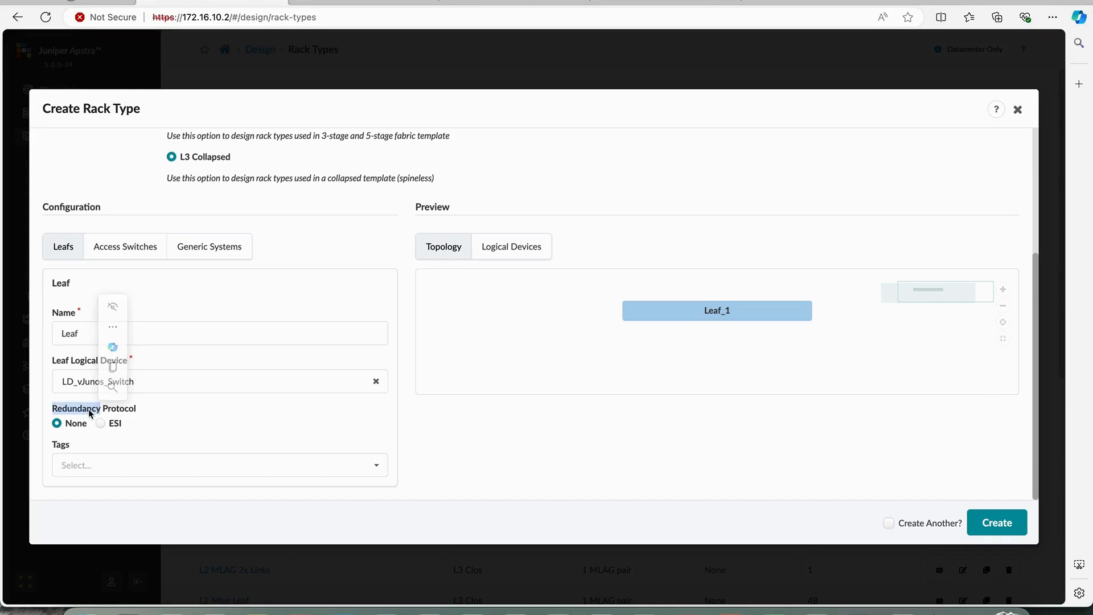
left_click(115, 423)
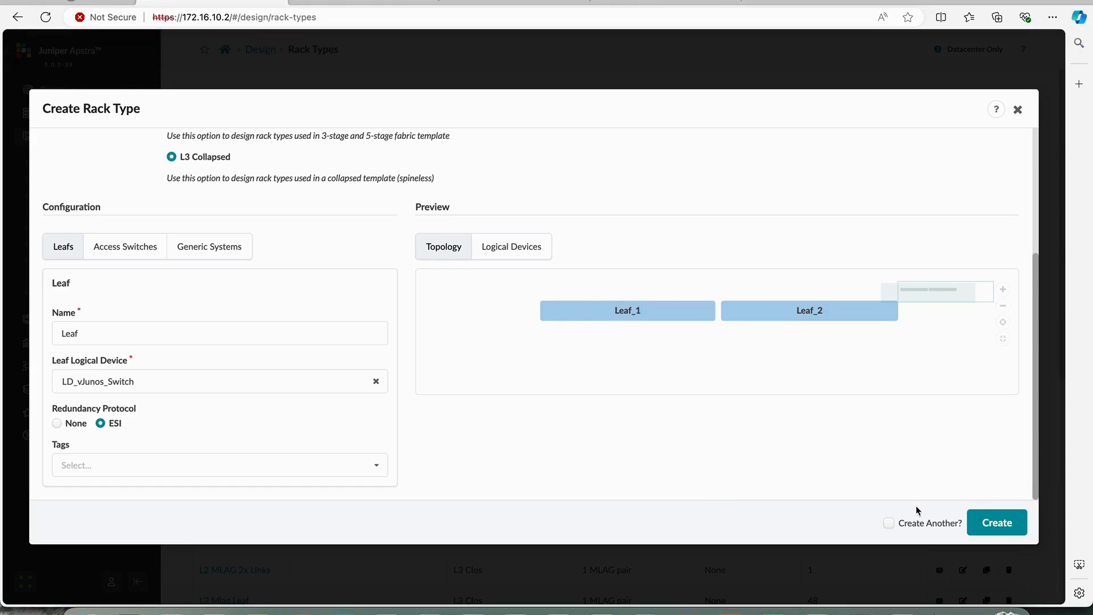
Add a new access switch to the rack type, then delete it.
left_click(134, 247)
left_click(190, 376)
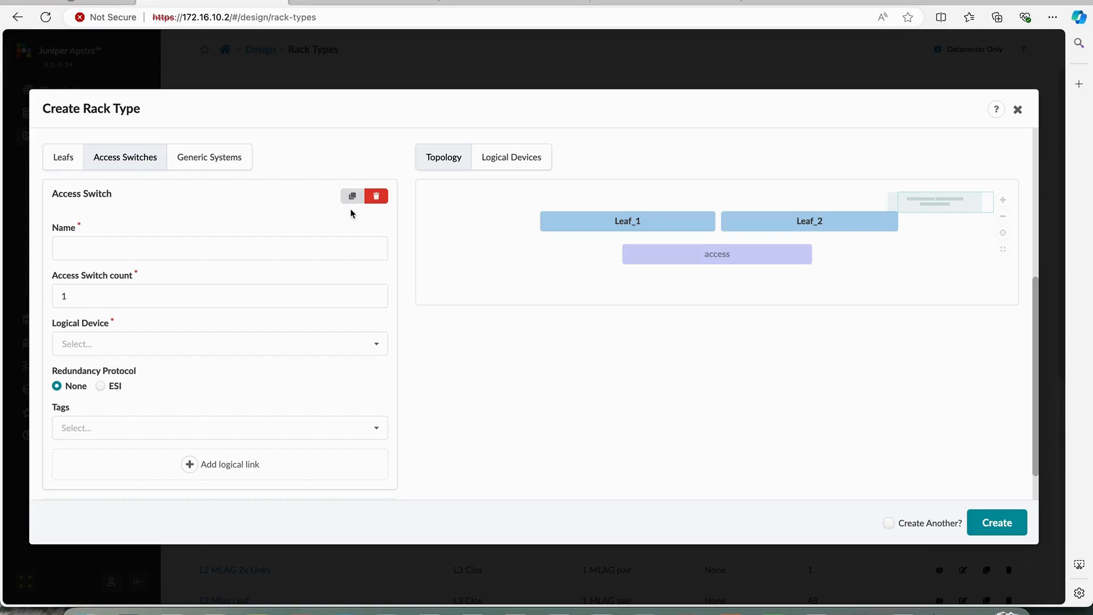
left_click(376, 196)
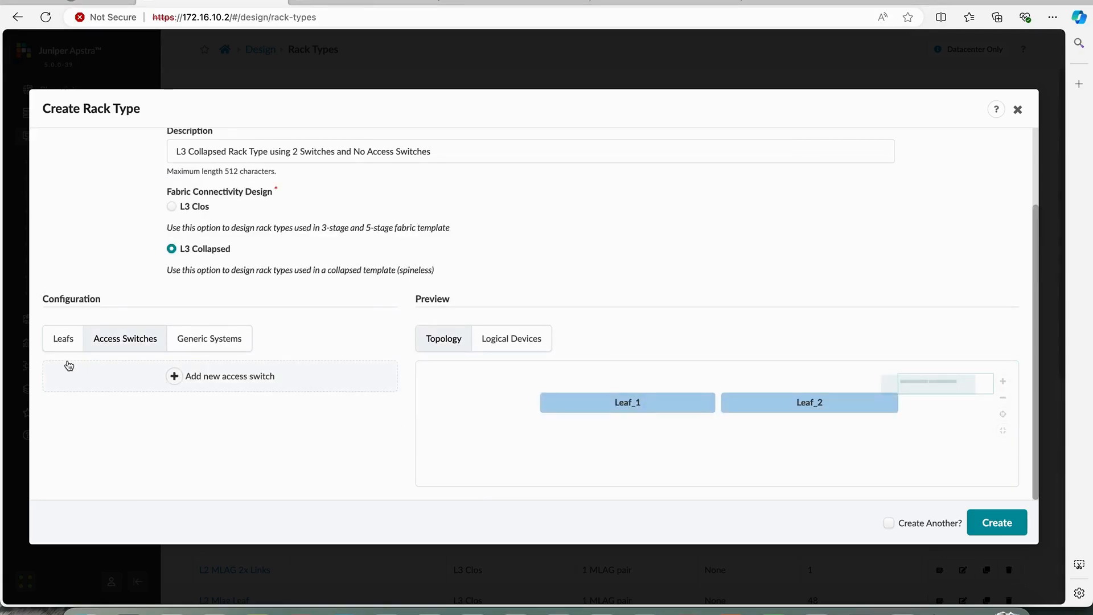
Check the rack type's generic systems configuration, then return to the leaf configuration to review it.
left_click(63, 337)
left_click(214, 339)
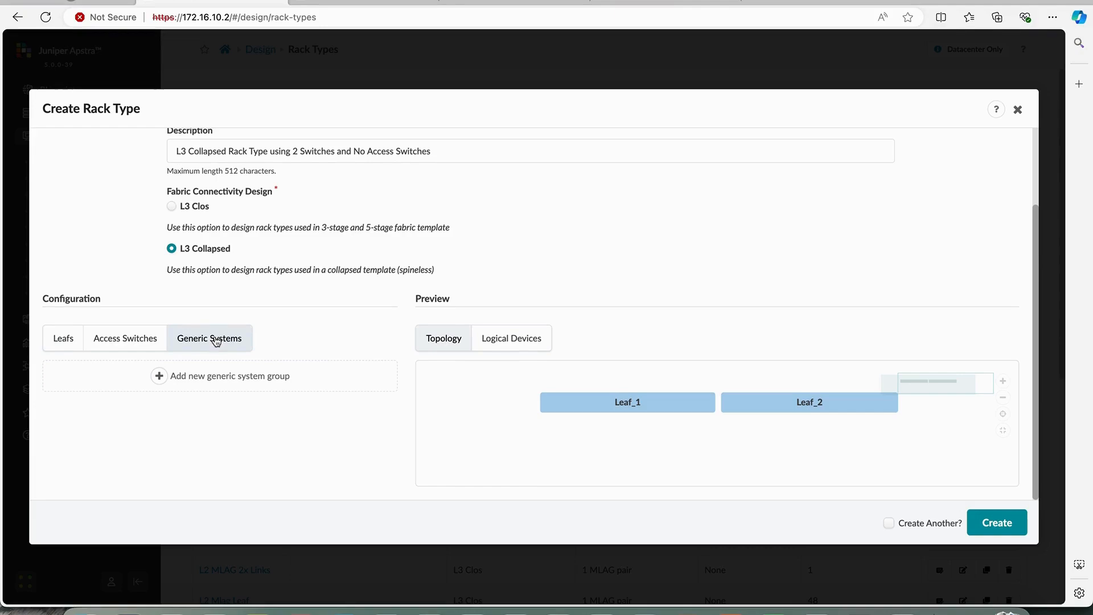
left_click(64, 339)
scroll(382, 309, "down", 2)
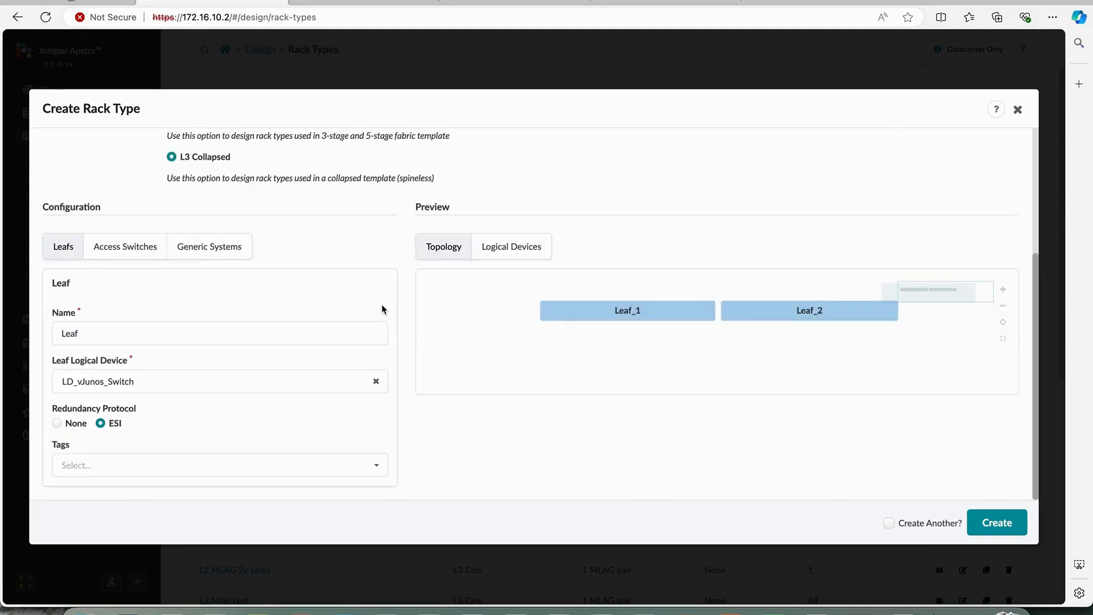
Try to create the rack type as RT_L3_Collapsed and check the form for validation errors.
left_click(1005, 531)
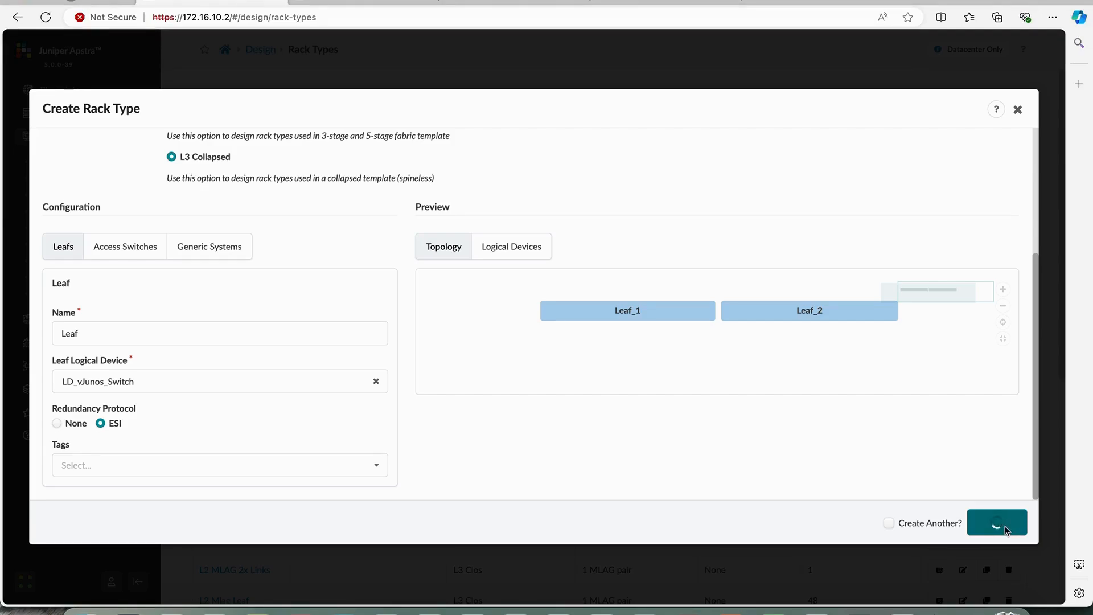
scroll(682, 336, "up", 3)
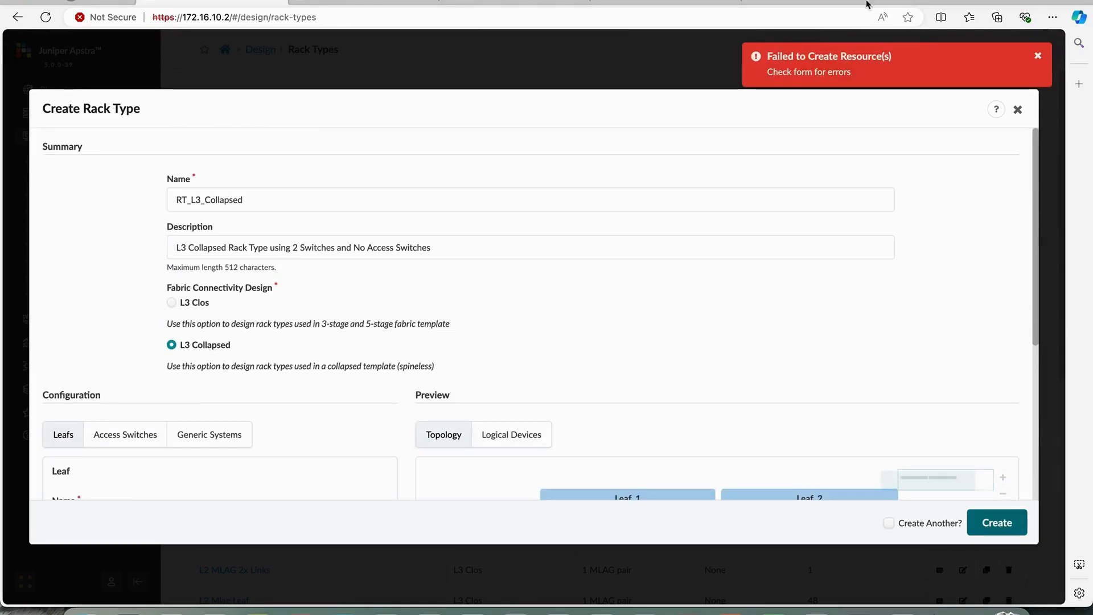
scroll(758, 261, "down", 5)
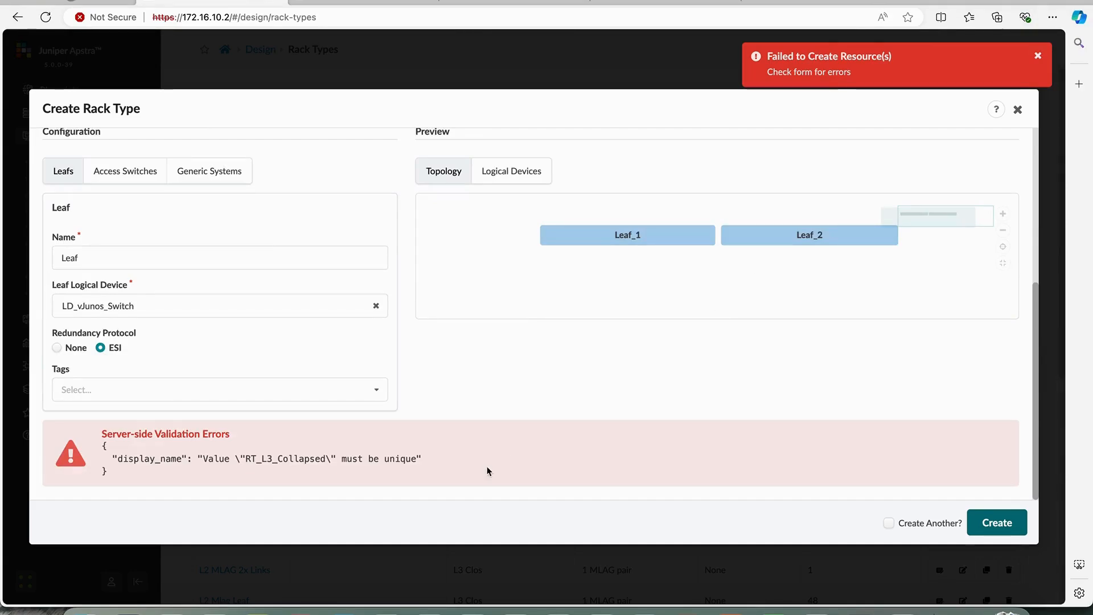
scroll(487, 471, "up", 5)
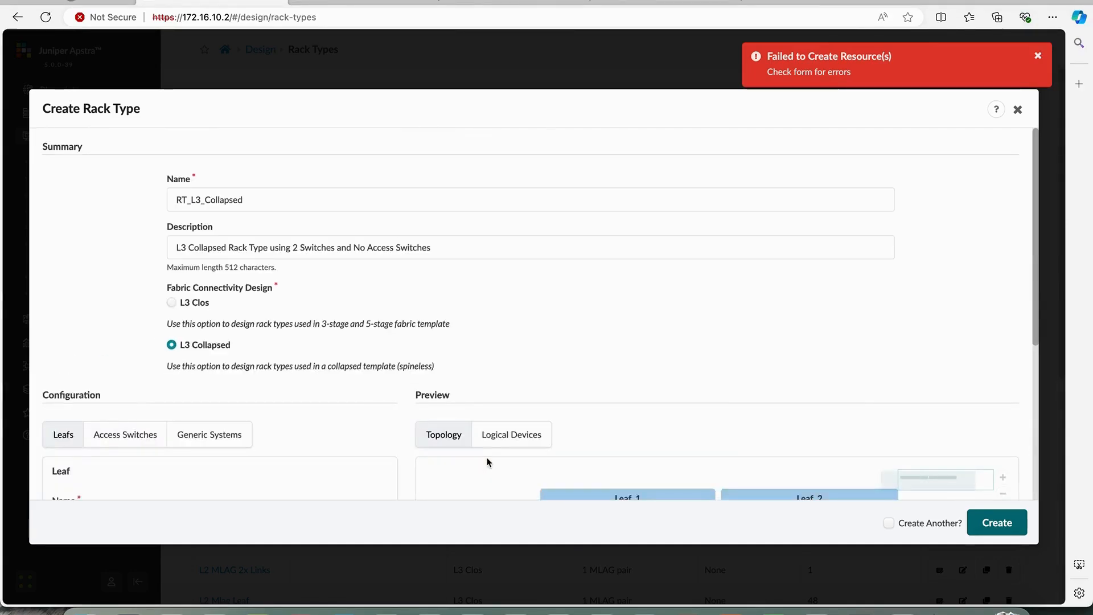
Rename the rack type as RT_L3_Collapse, create it, and find it in the rack types list.
left_click(313, 194)
key("BackSpace")
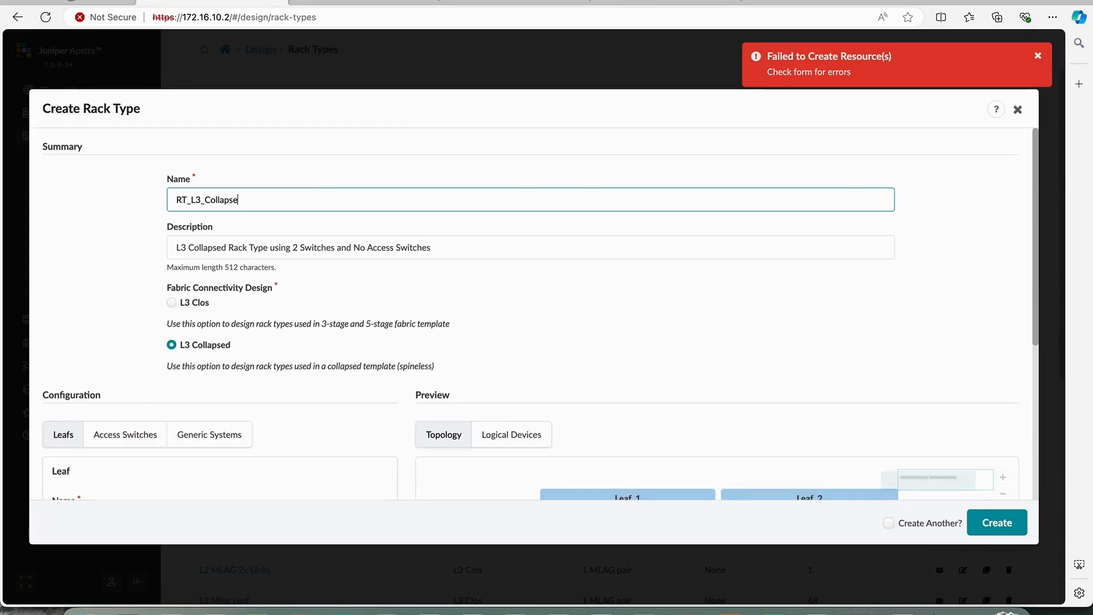
left_click(487, 300)
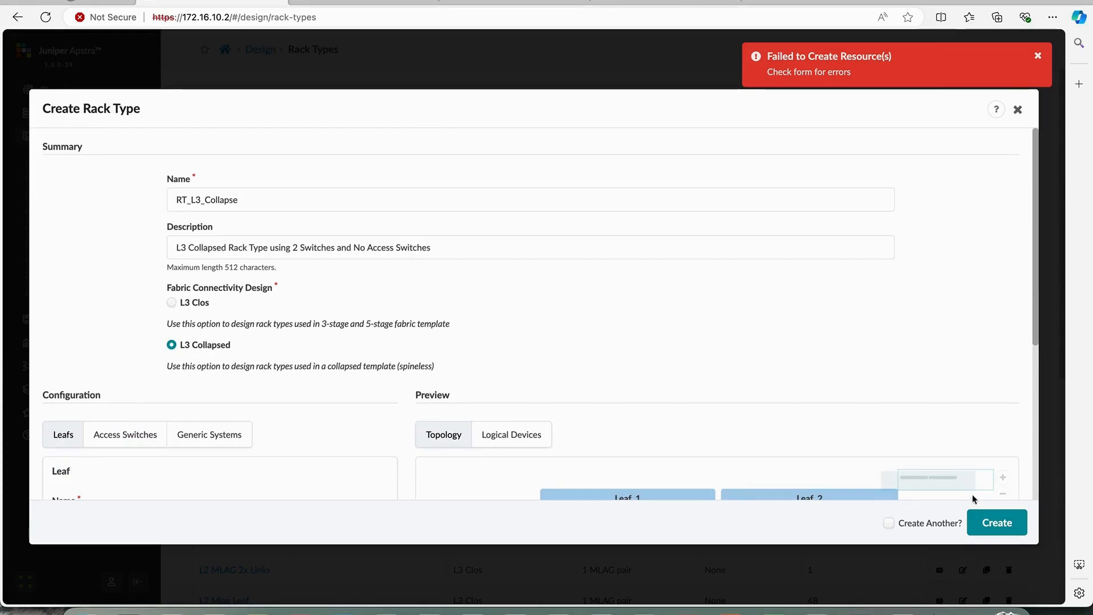
left_click(986, 525)
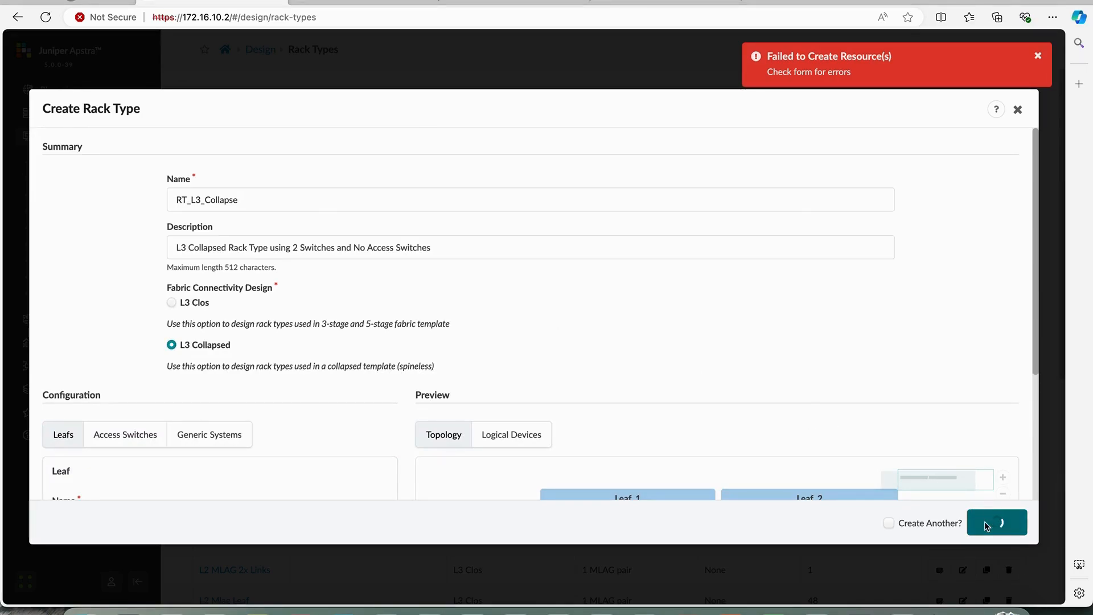
scroll(522, 459, "down", 10)
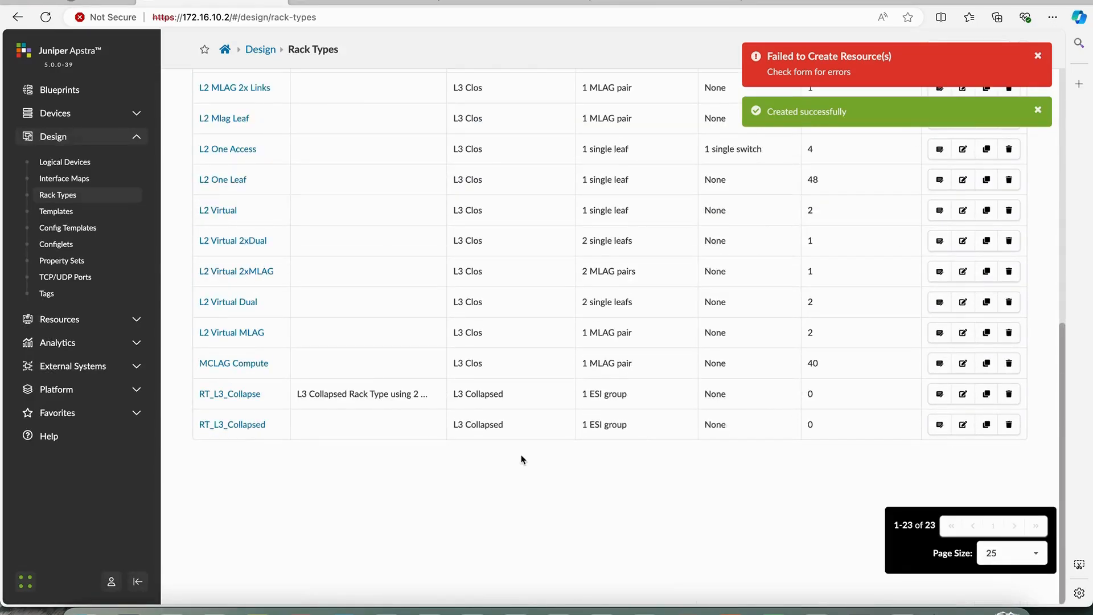
Delete the older RT_L3_Collapsed rack type and check the remaining rack types.
left_click(1009, 424)
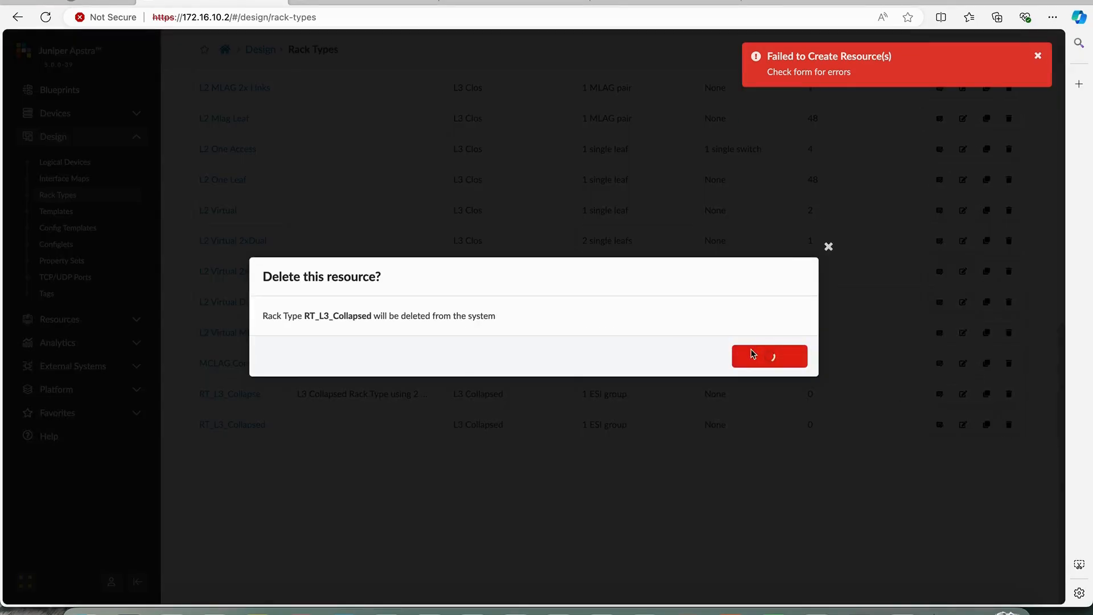
left_click(752, 354)
scroll(288, 394, "up", 10)
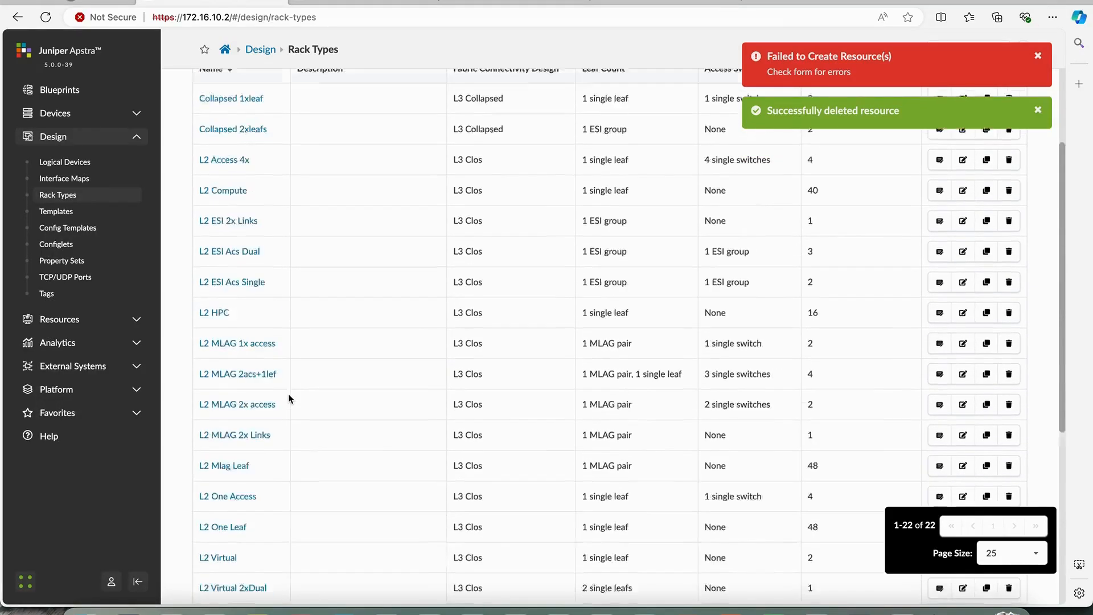
scroll(348, 414, "down", 10)
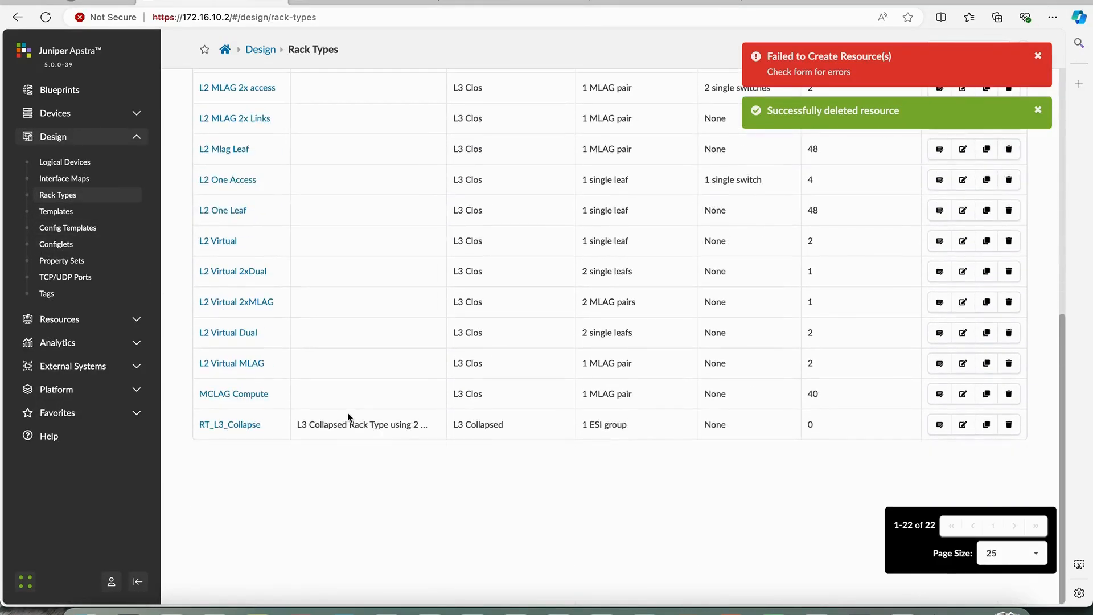
scroll(272, 271, "up", 10)
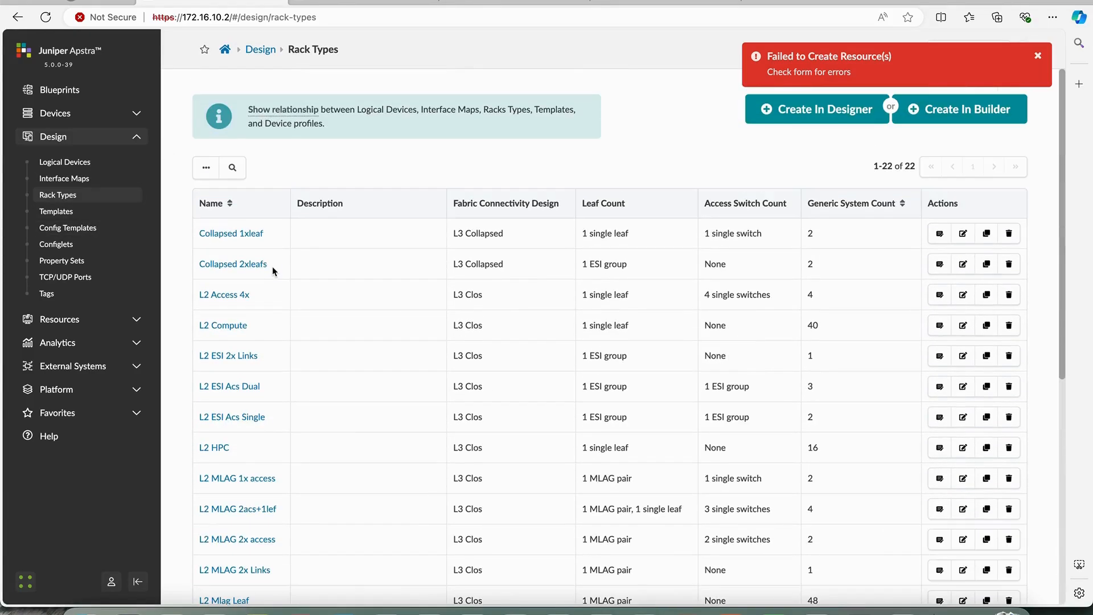
Start a new design template named TMP_Datacenter_02 and set its type to Collapsed.
left_click(95, 211)
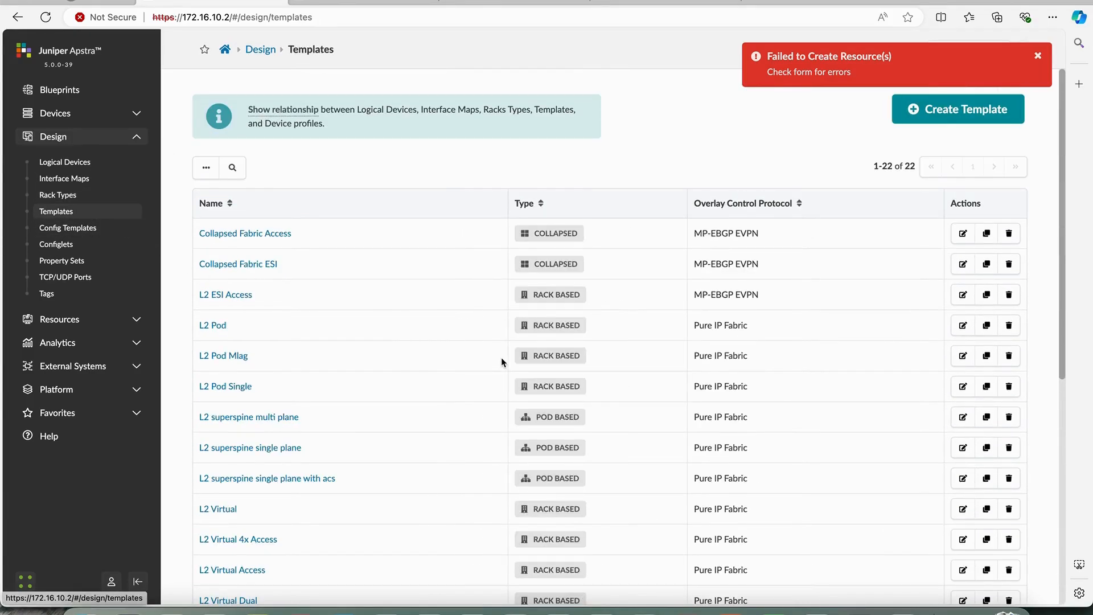
scroll(503, 361, "down", 10)
scroll(503, 361, "up", 10)
left_click(943, 108)
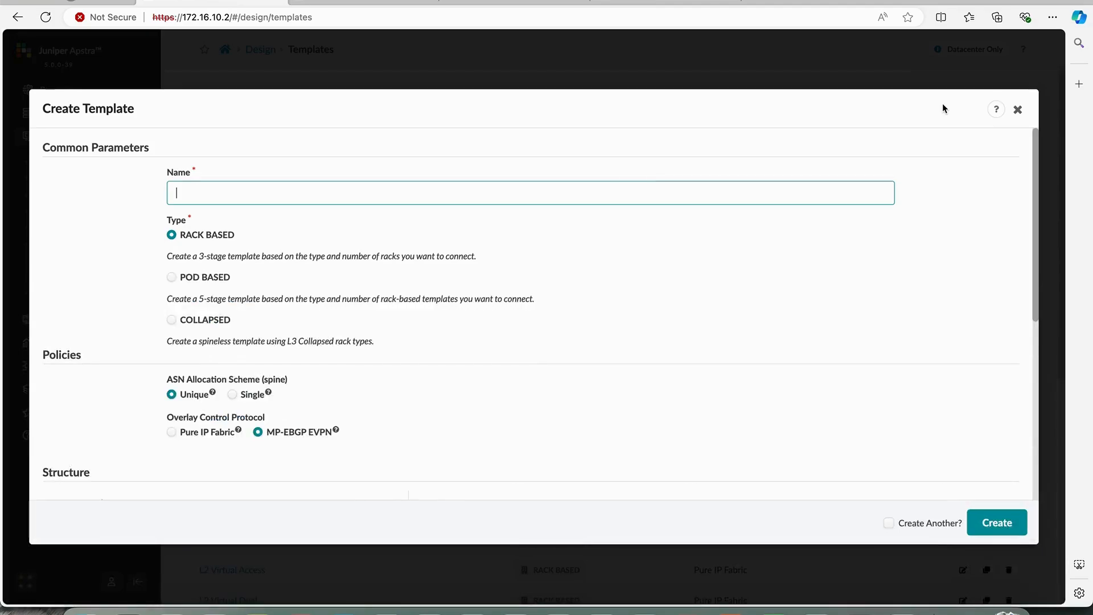
left_click(436, 199)
type("TMP_Datacenter_02")
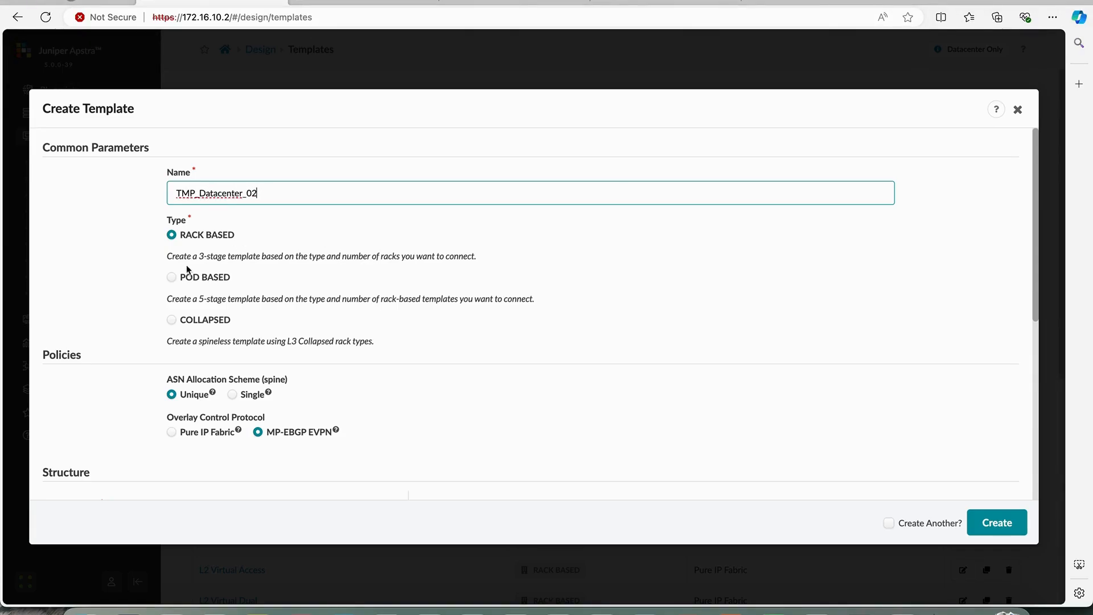
left_click(211, 318)
Assign rack type RT_L3_Collapse to the template and set mesh connectivity to 2 links at 1 Gbps.
scroll(210, 320, "down", 2)
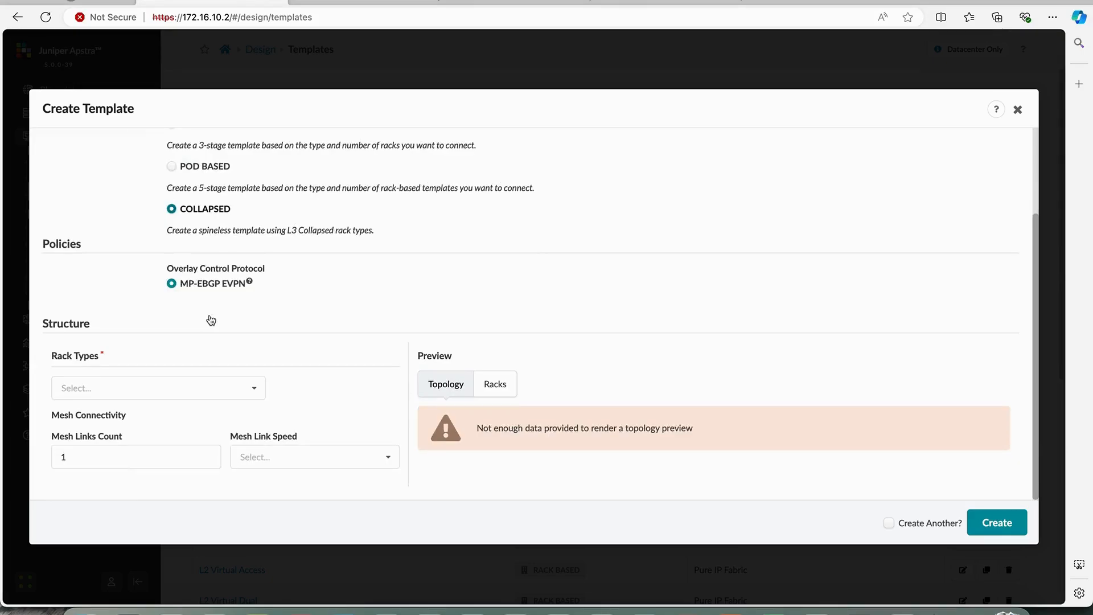
left_click(192, 388)
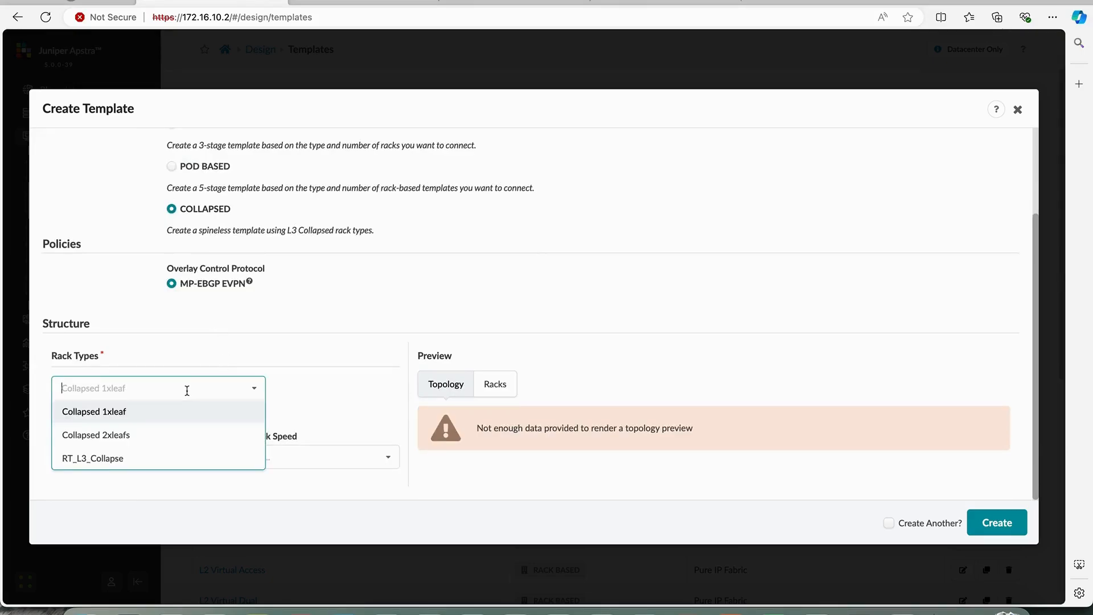
left_click(123, 457)
scroll(373, 422, "down", 2)
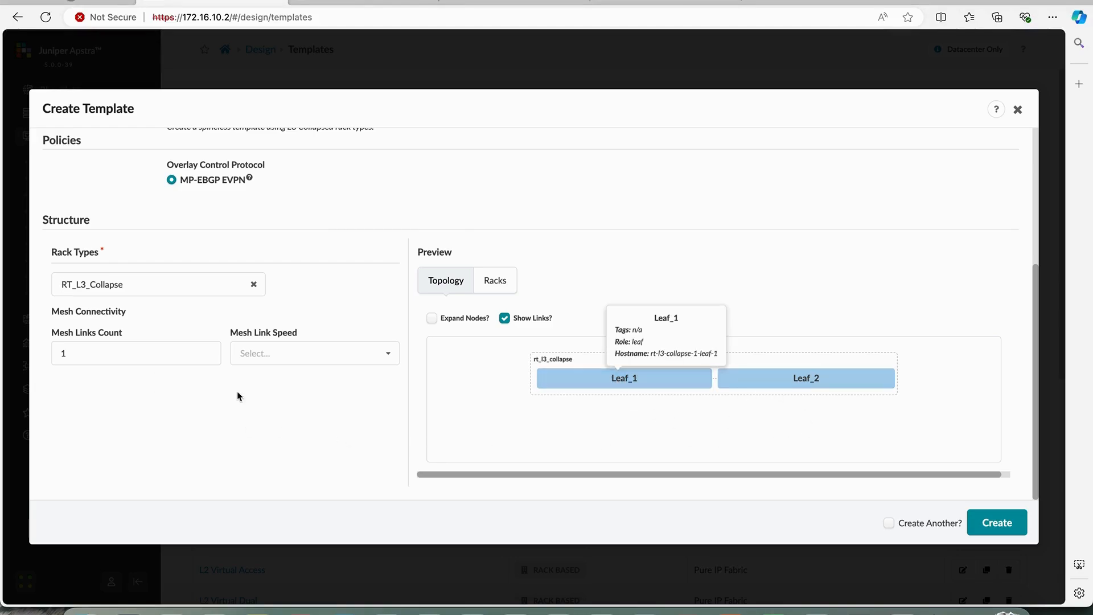
left_click(124, 357)
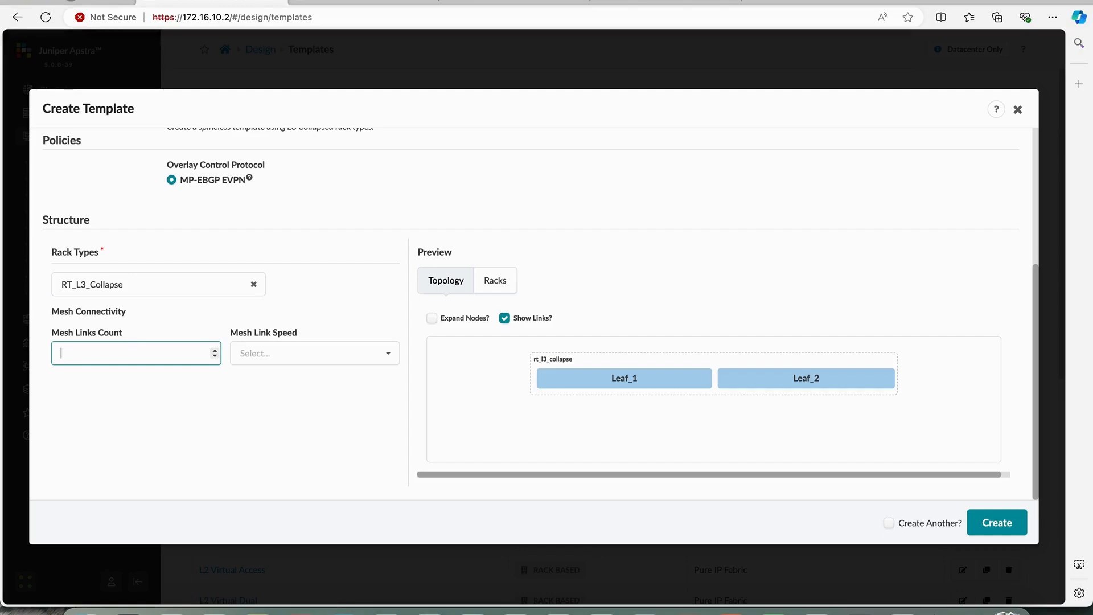
left_click(240, 426)
left_click(307, 357)
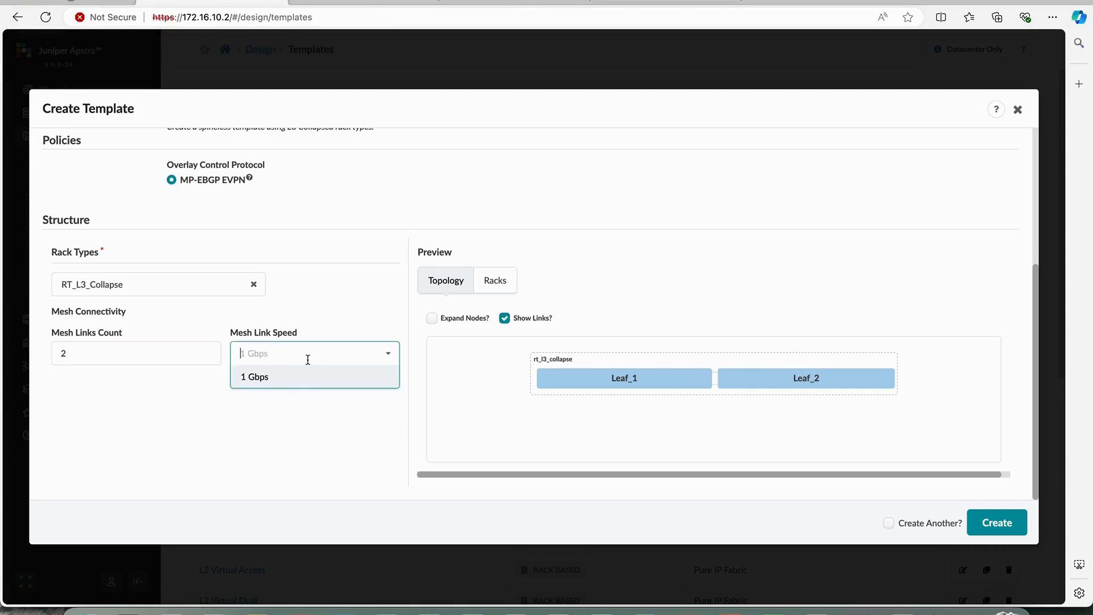
left_click(289, 376)
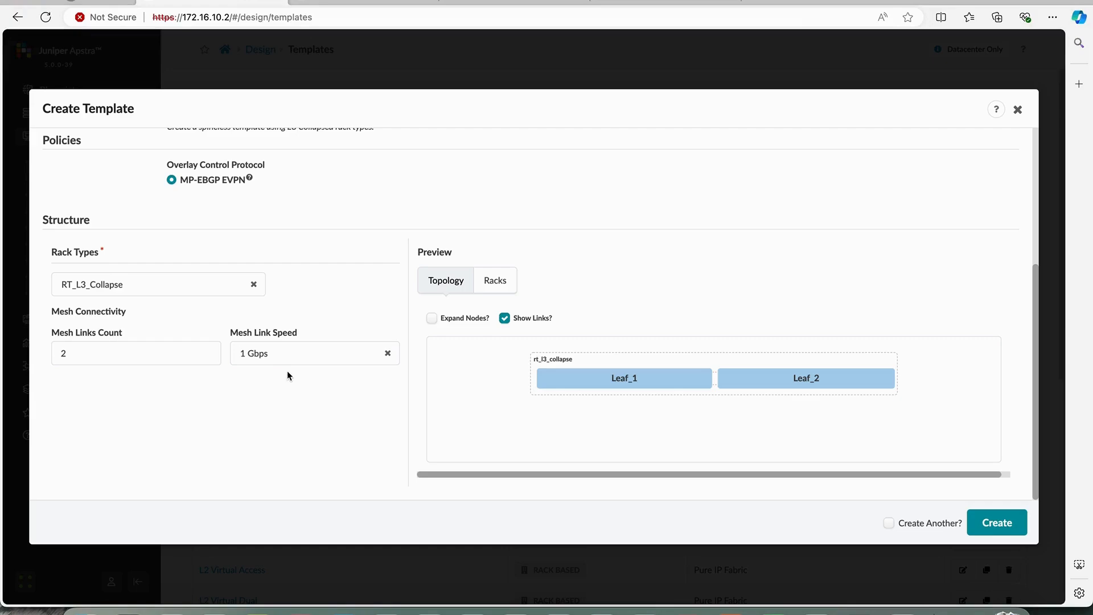
Create the TMP_Datacenter_02 template and look it up in the templates list.
left_click(1012, 521)
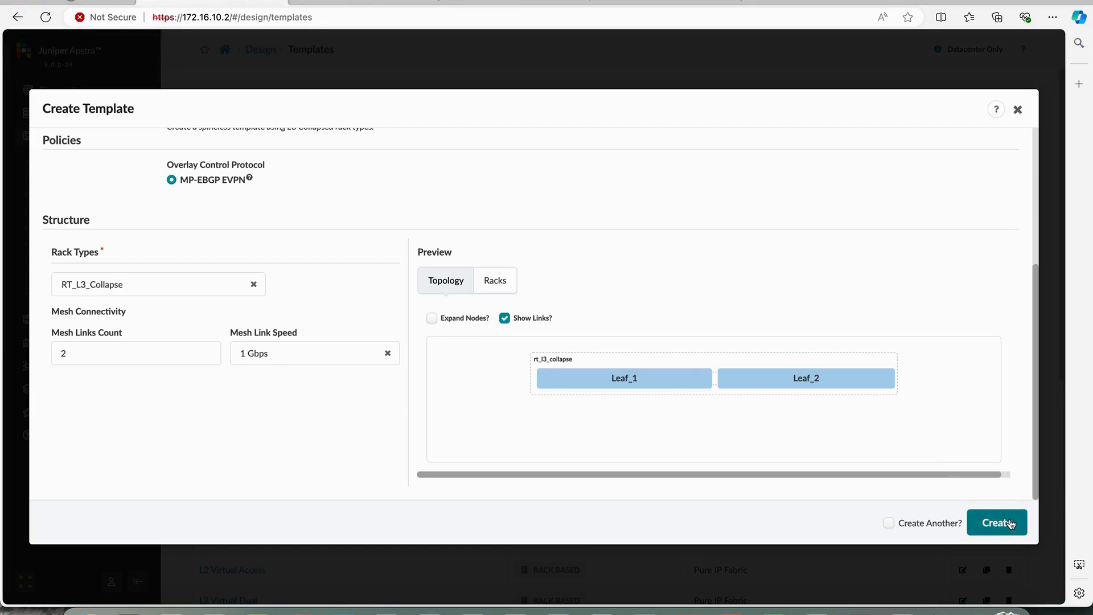
scroll(753, 253, "up", 5)
scroll(753, 253, "down", 5)
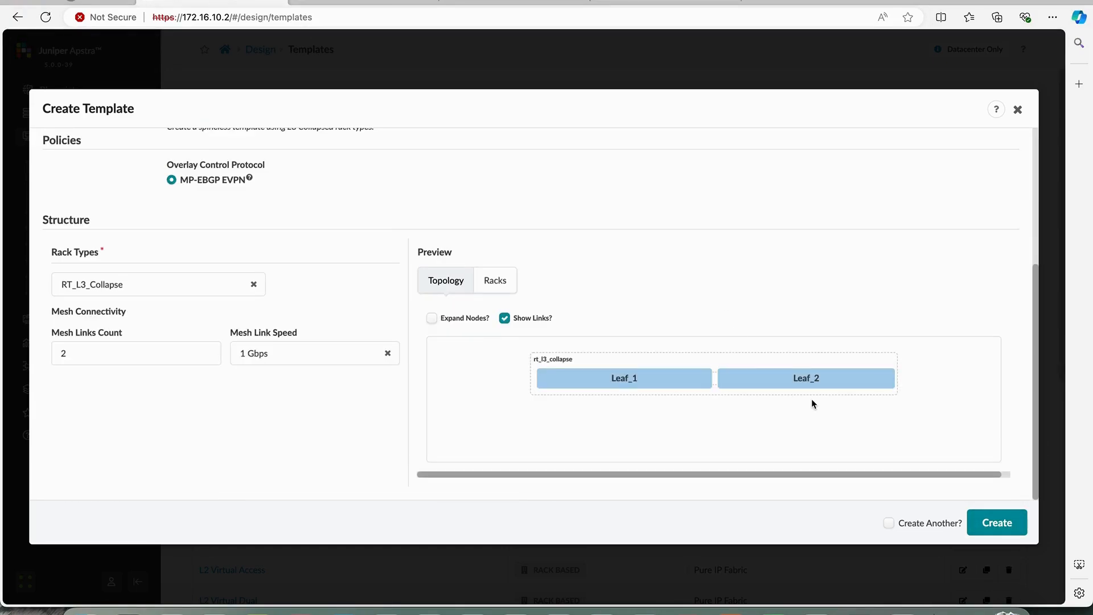
left_click(997, 522)
scroll(360, 307, "down", 10)
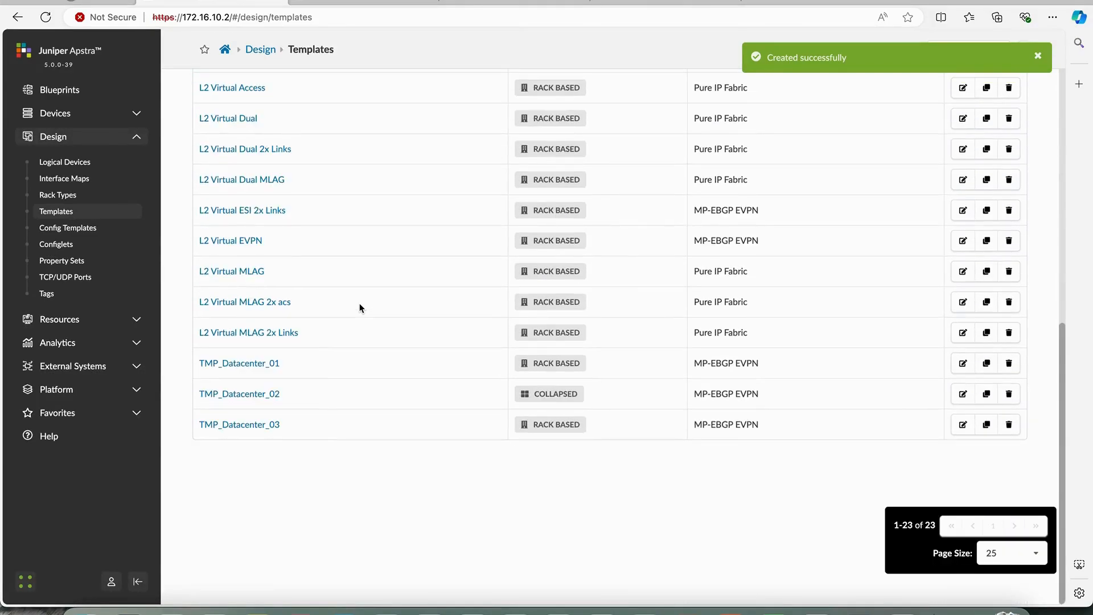
scroll(359, 302, "up", 10)
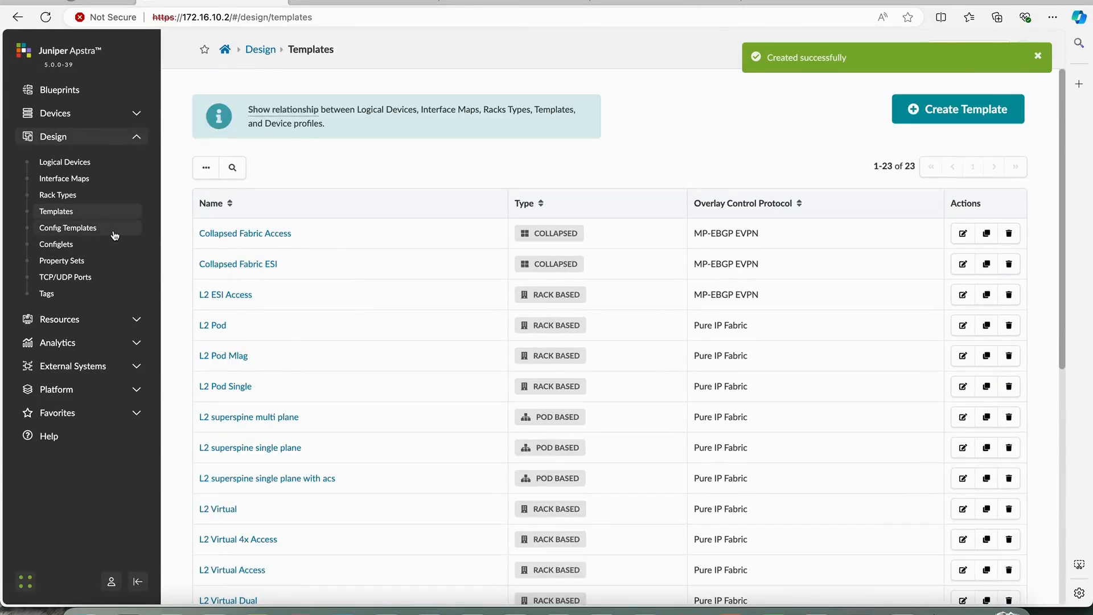
Review the template text of the admin configlet, then close it without changes.
left_click(112, 231)
left_click(94, 244)
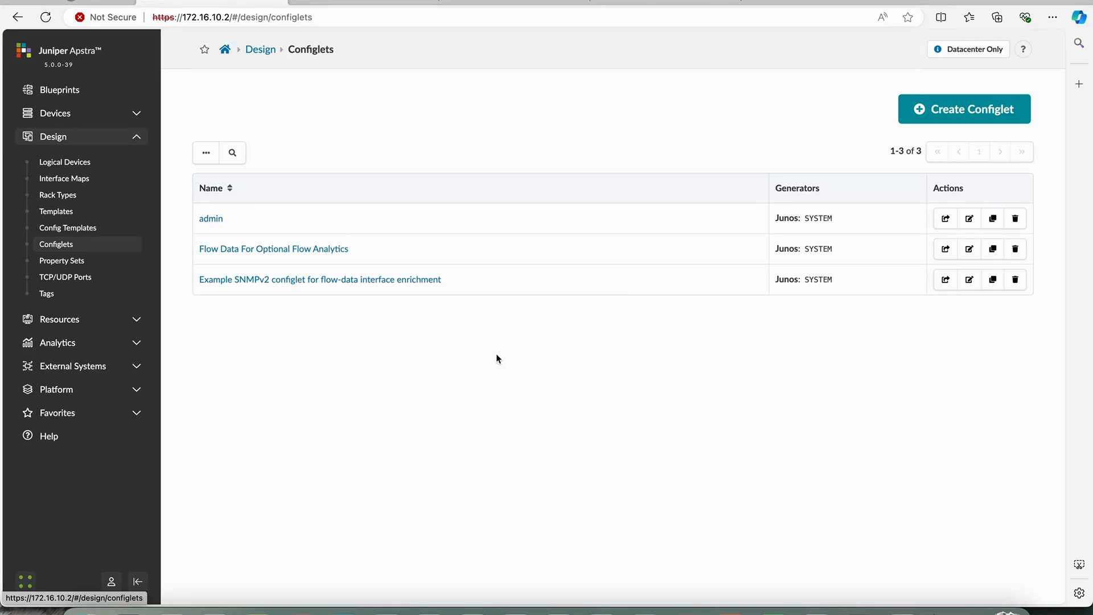
left_click(968, 218)
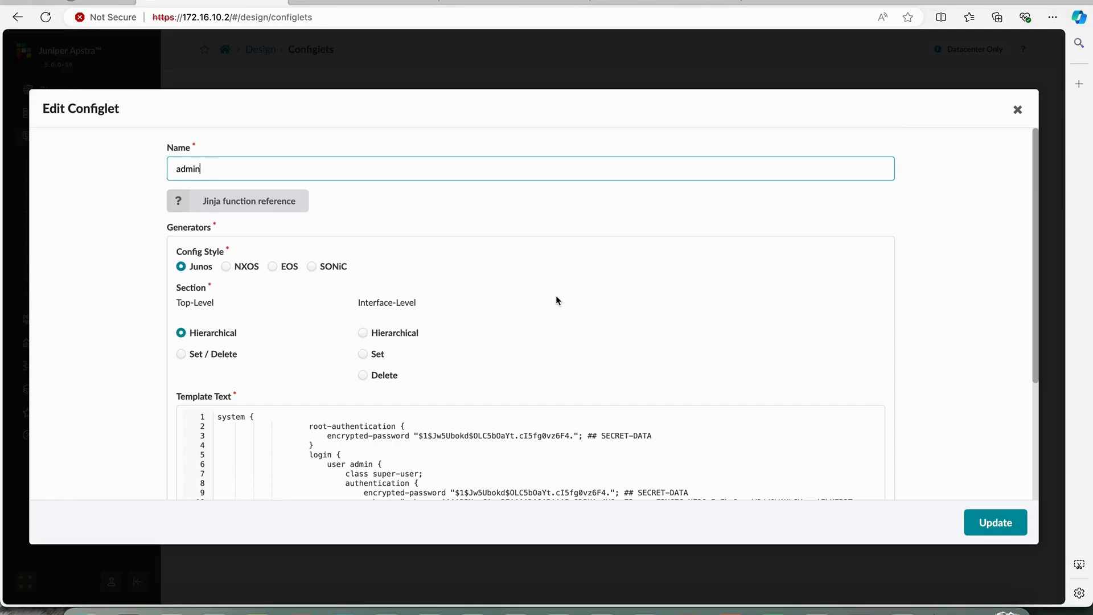
scroll(482, 439, "down", 3)
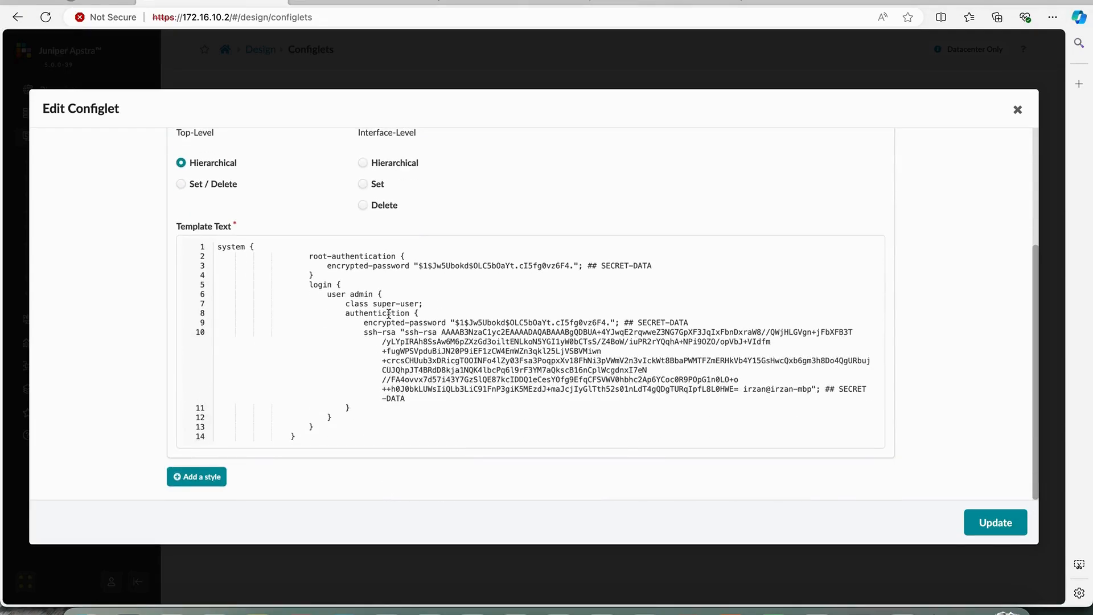
scroll(389, 314, "up", 3)
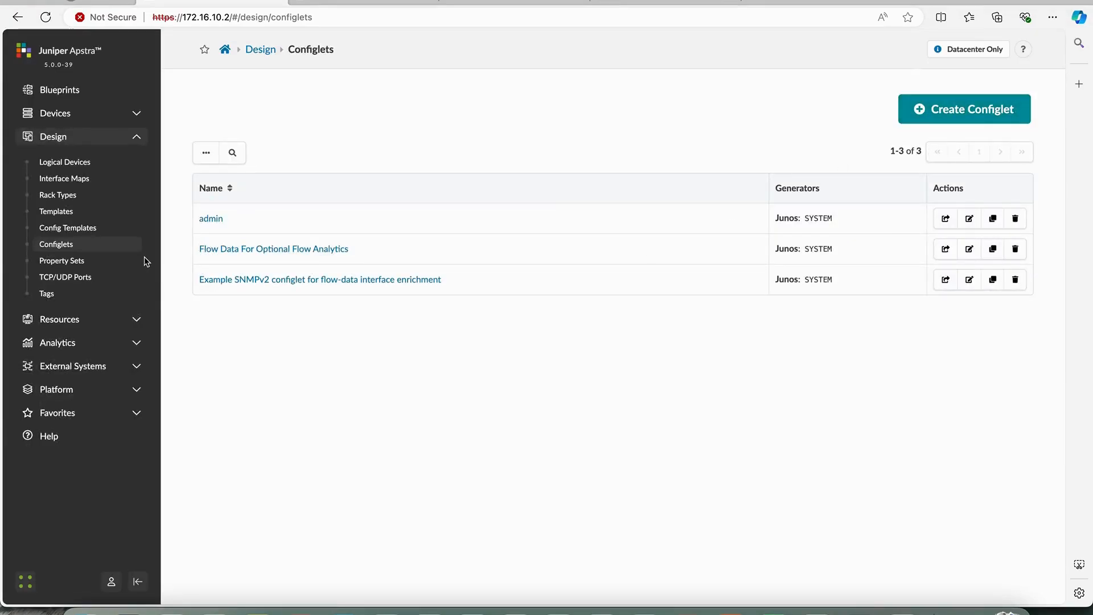
Start a new blueprint named Datacenter 02 - Lumajang and review its reference design options.
left_click(70, 91)
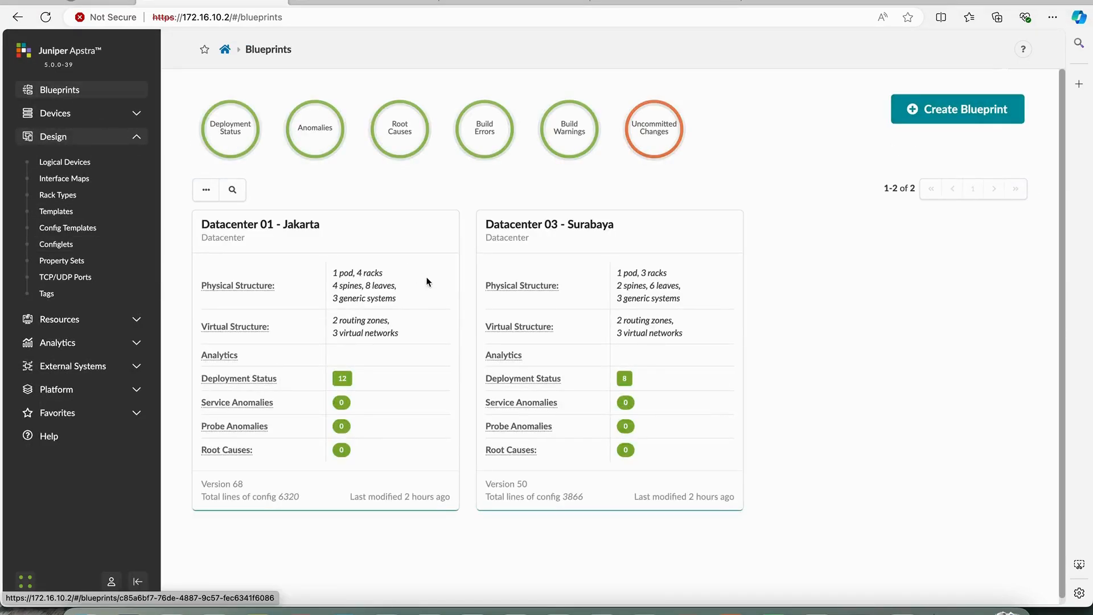
left_click(927, 113)
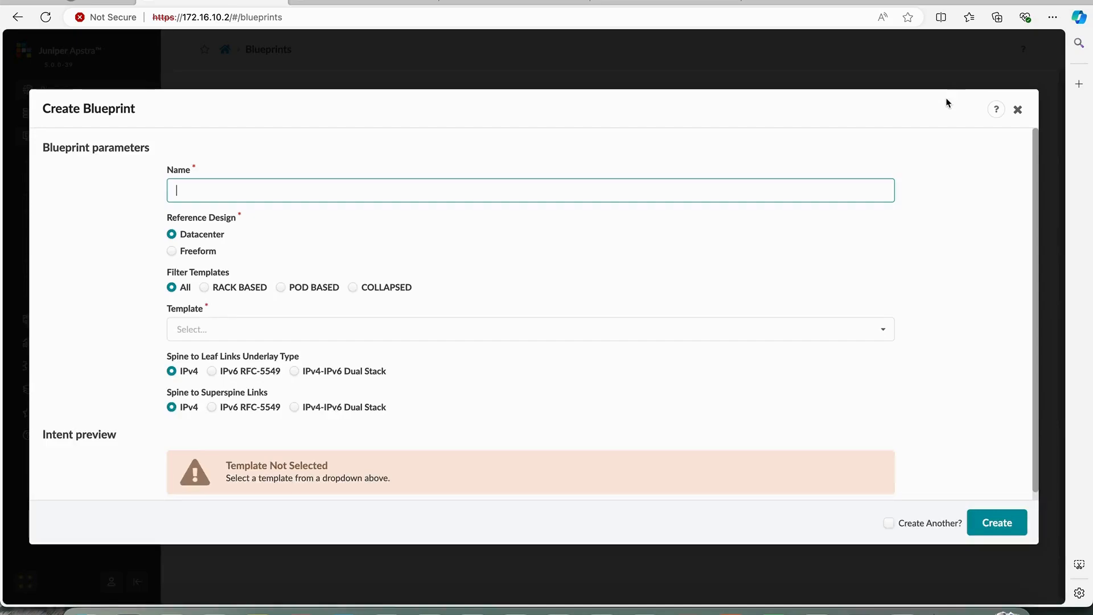
type("Datacenter 02 - Lumajang")
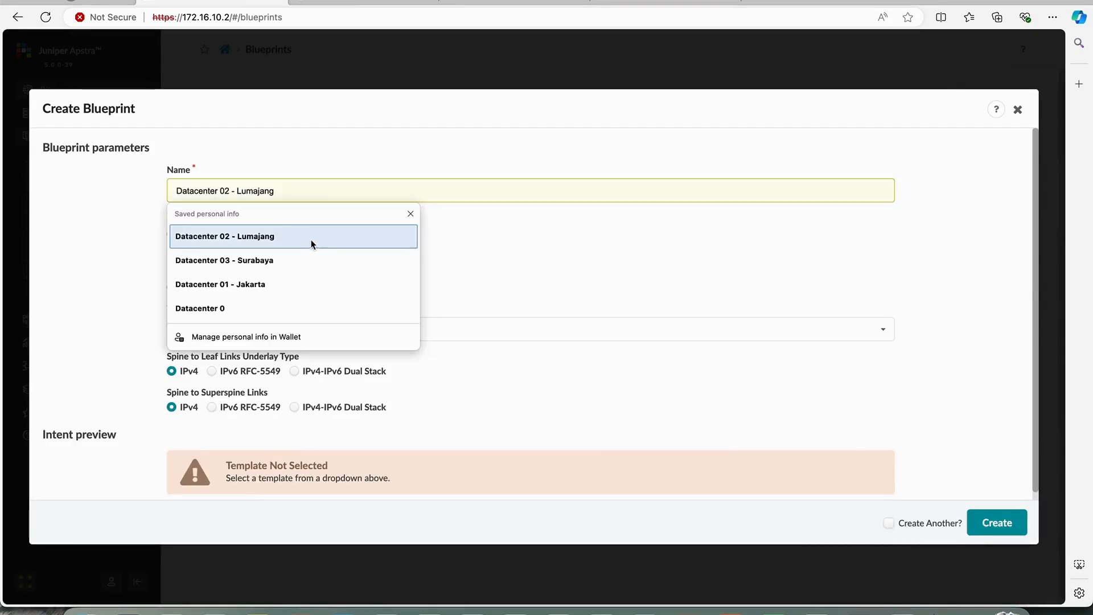
left_click(312, 244)
left_click(104, 198)
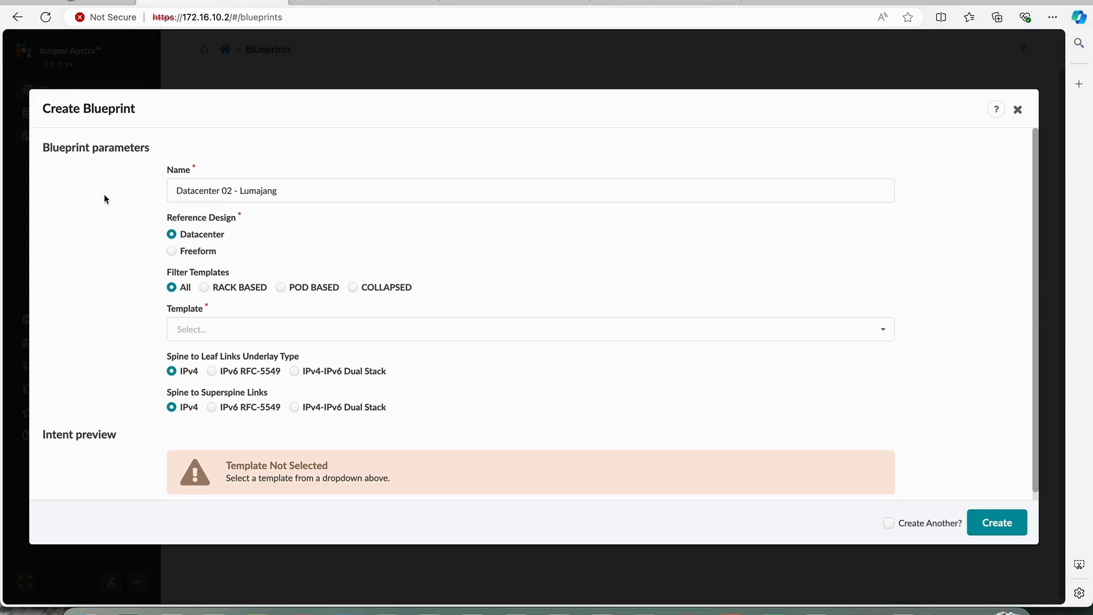
scroll(111, 264, "down", 1)
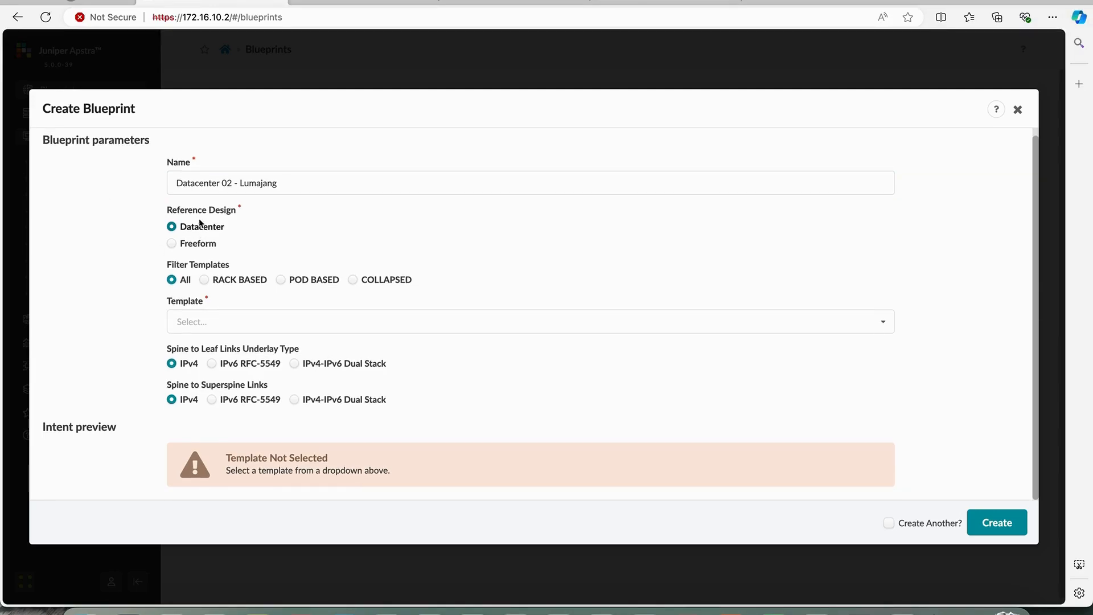
left_click_drag(168, 211, 269, 211)
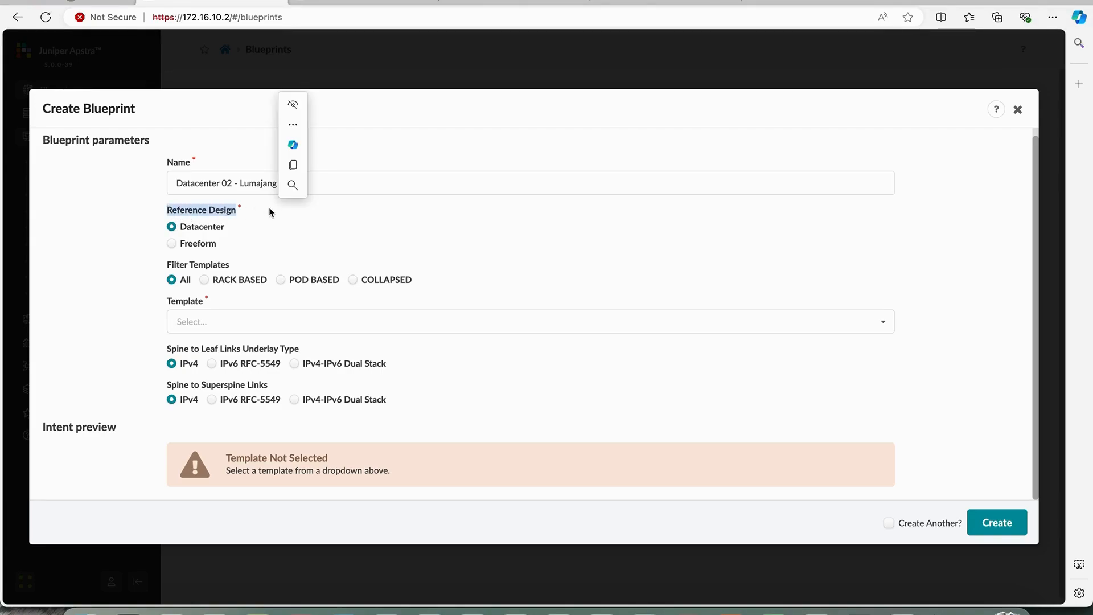
left_click(248, 233)
left_click(210, 244)
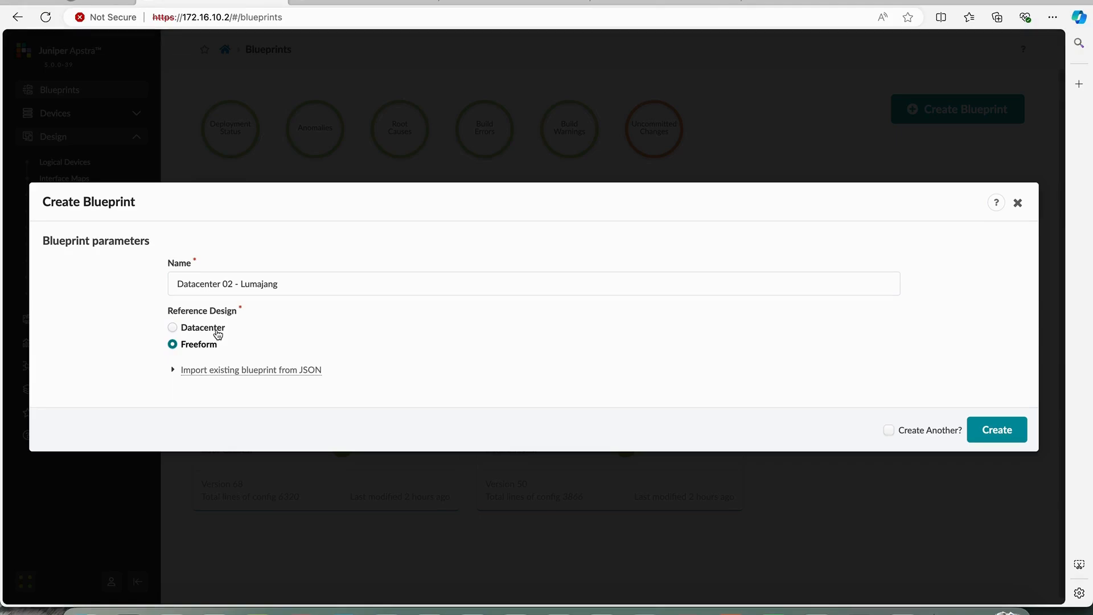
left_click(218, 335)
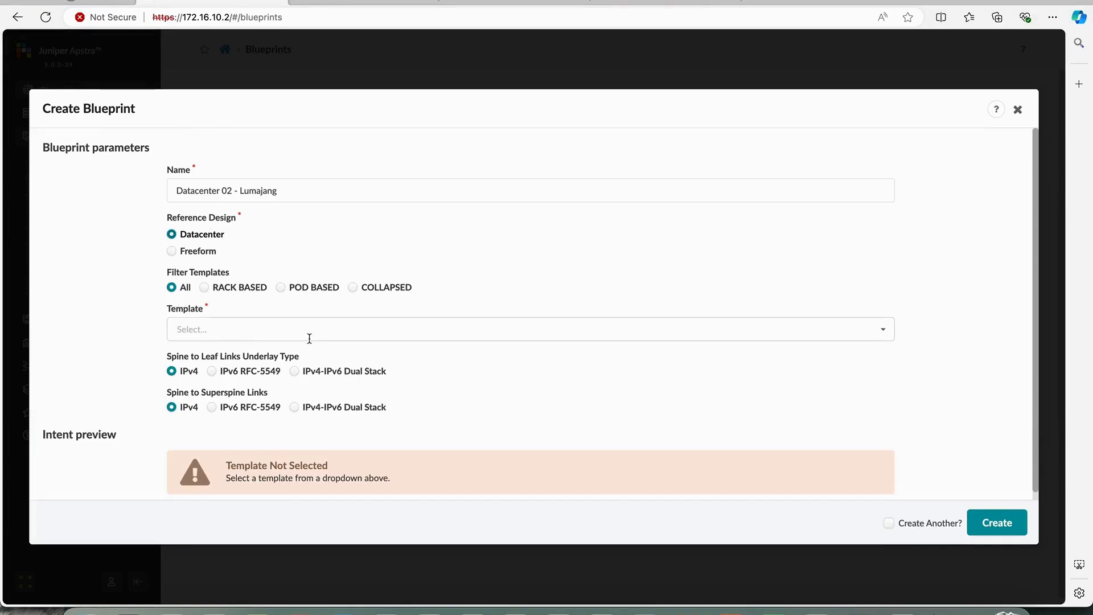
Filter the blueprint's templates to COLLAPSED and select the TMP_Datacenter_02 template.
left_click(383, 288)
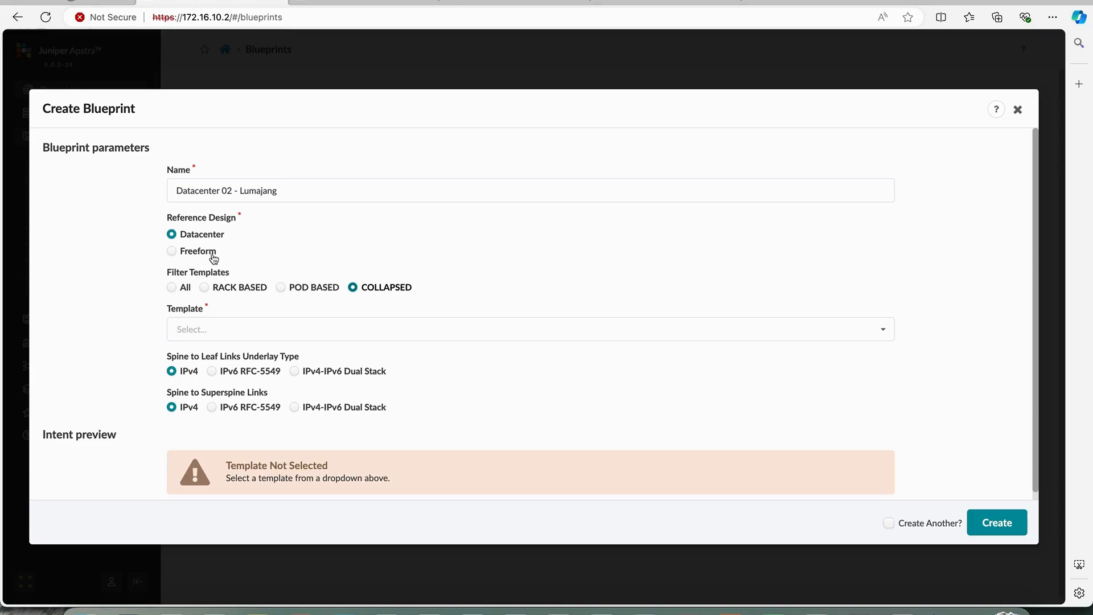
left_click_drag(178, 250, 132, 254)
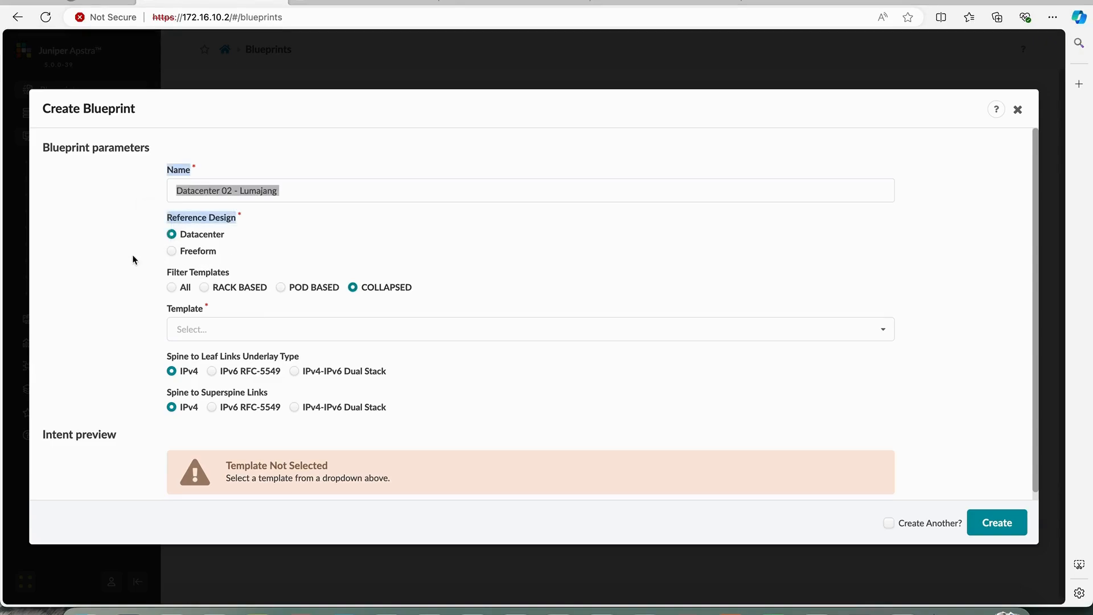
left_click(126, 306)
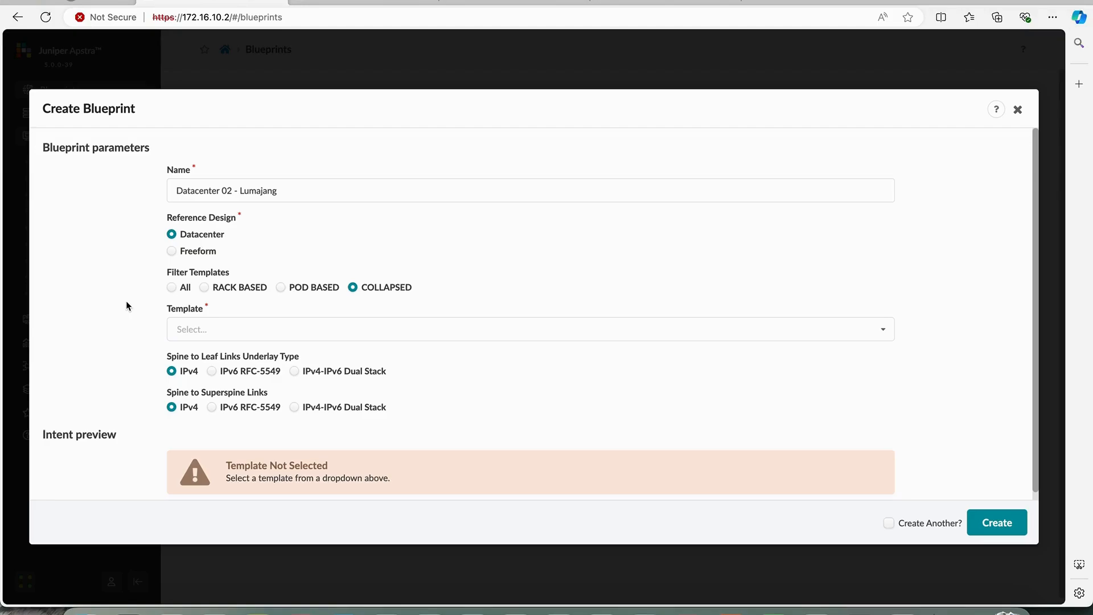
left_click(296, 325)
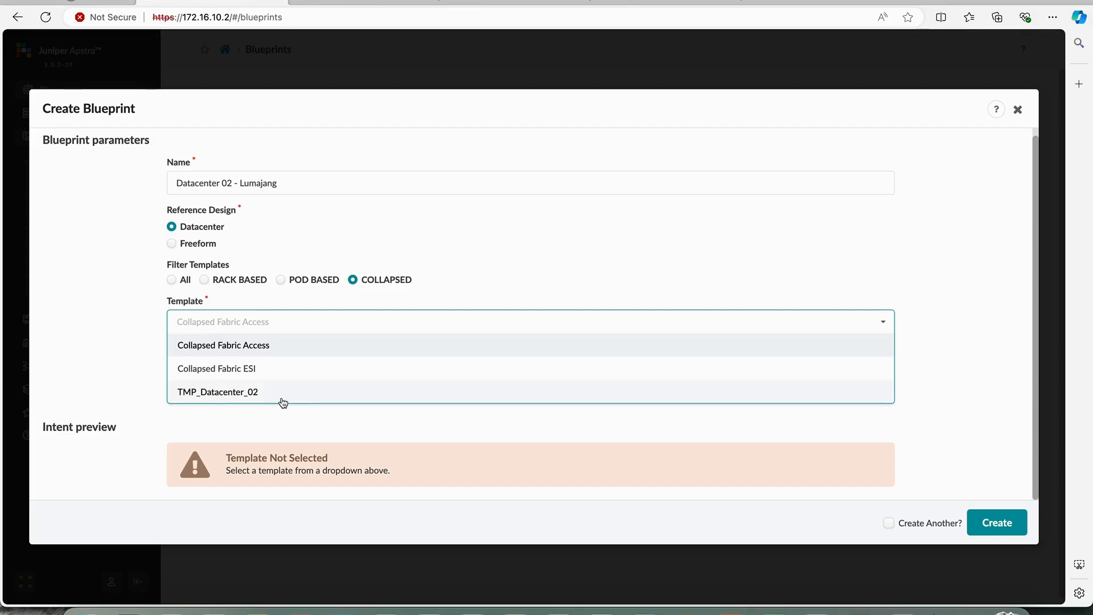
left_click(251, 392)
Review the intent preview of the selected template and create the Datacenter 02 - Lumajang blueprint.
scroll(140, 344, "down", 5)
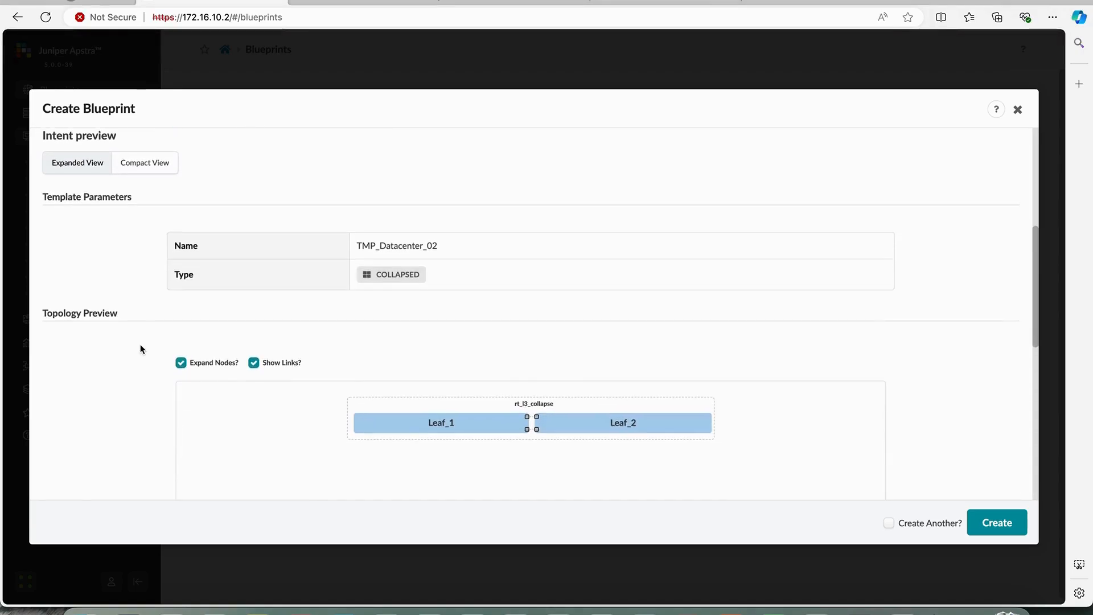
scroll(143, 349, "down", 5)
scroll(143, 347, "down", 4)
scroll(143, 347, "up", 12)
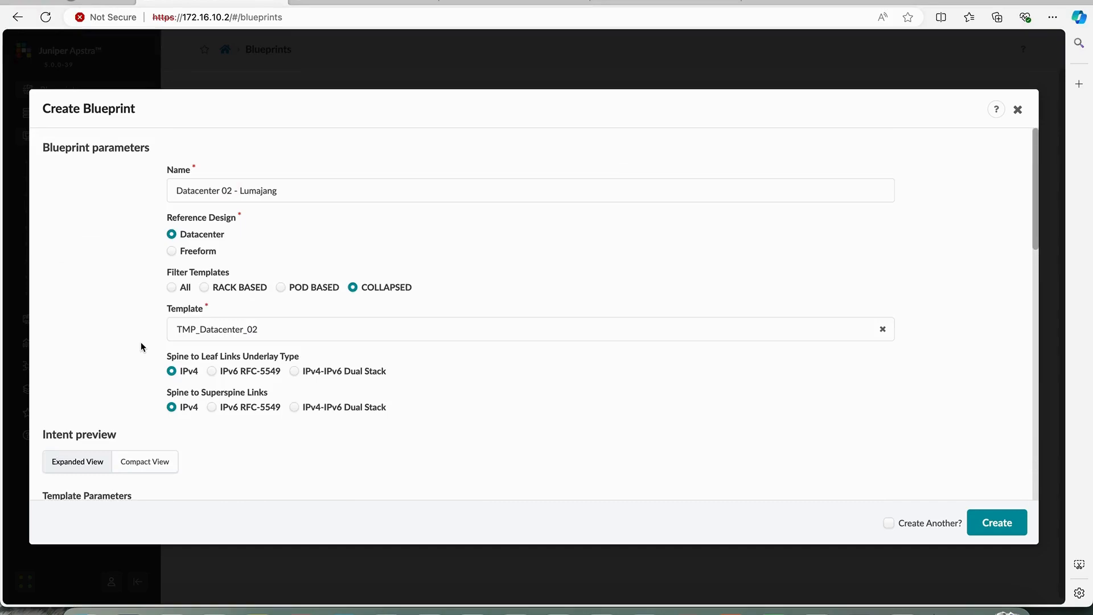
scroll(143, 347, "down", 12)
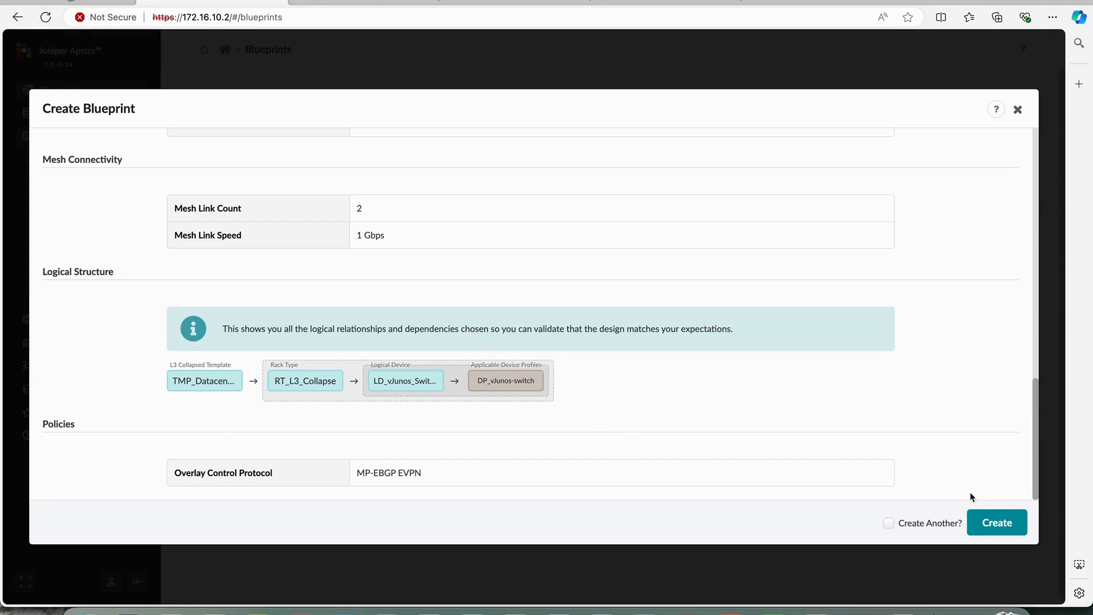
left_click(992, 521)
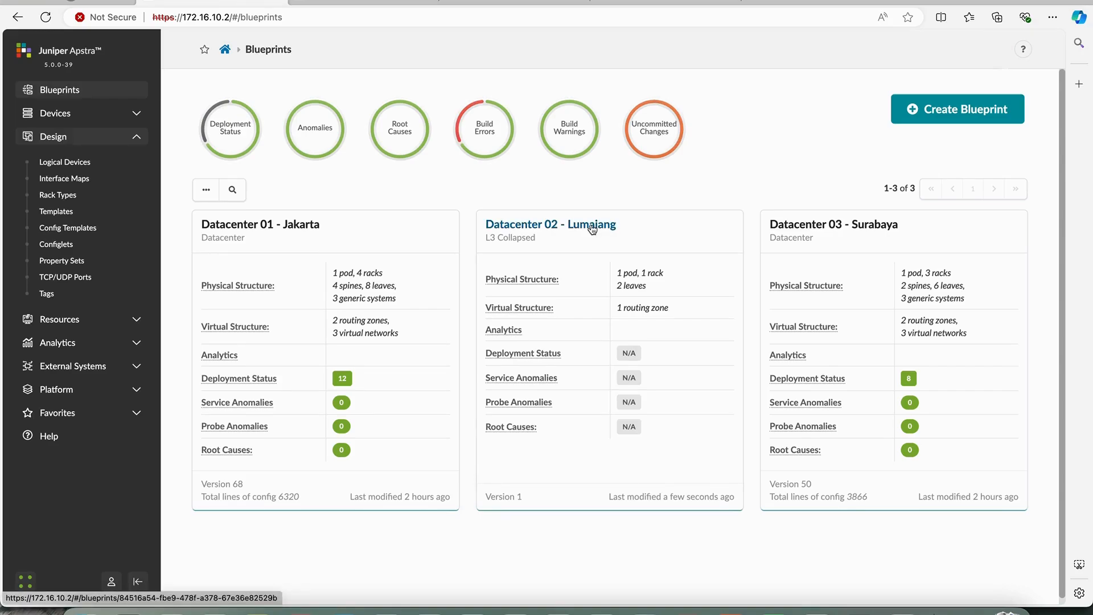
Open the staged physical topology of the Datacenter 02 - Lumajang blueprint.
mouse_move(461, 121)
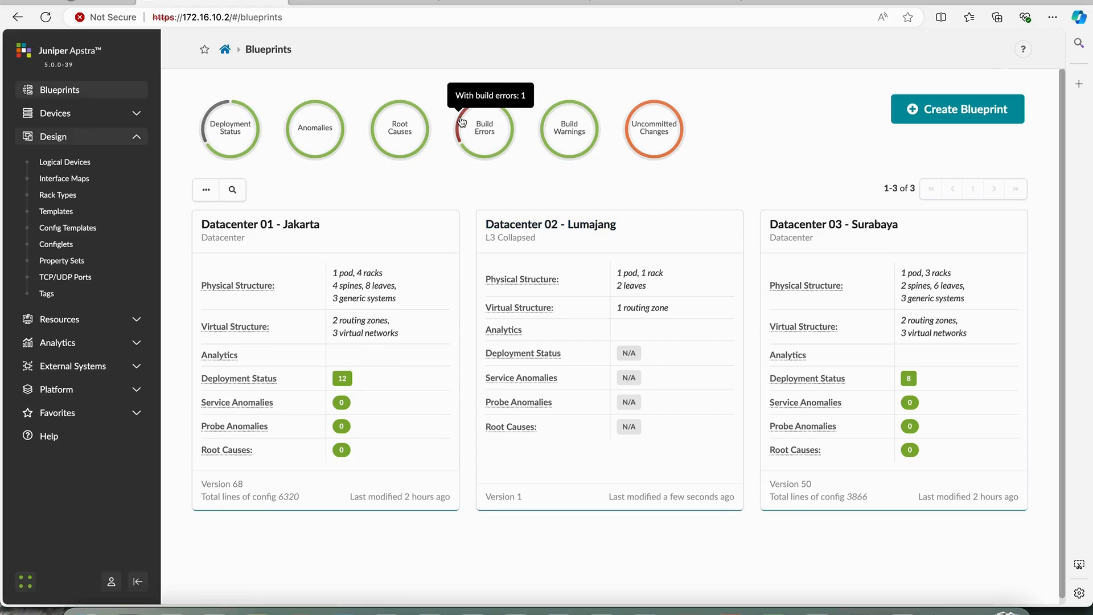
left_click(546, 226)
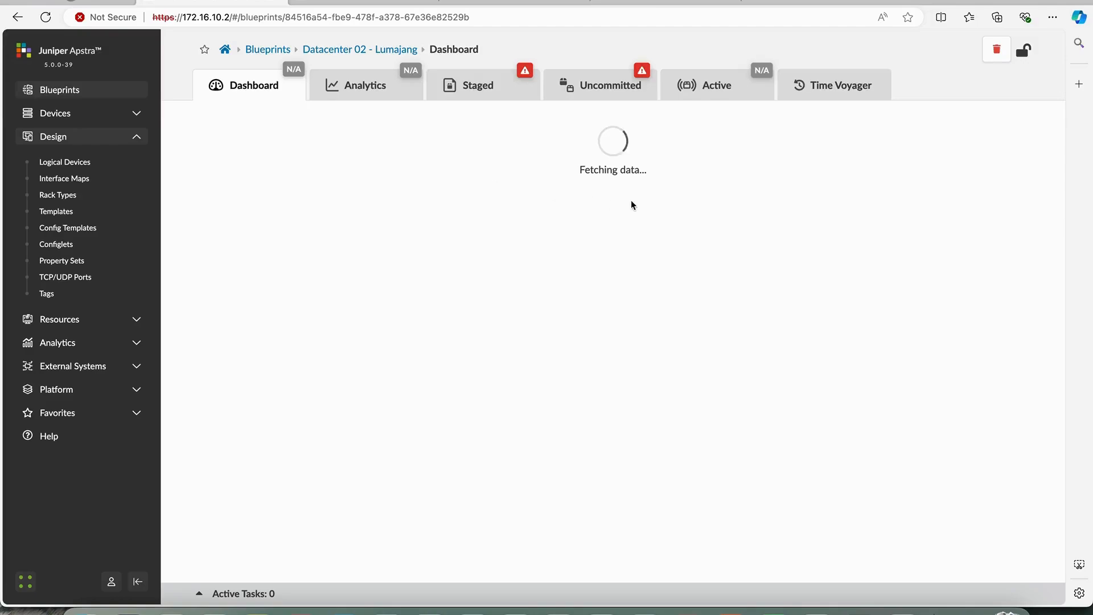
left_click(470, 95)
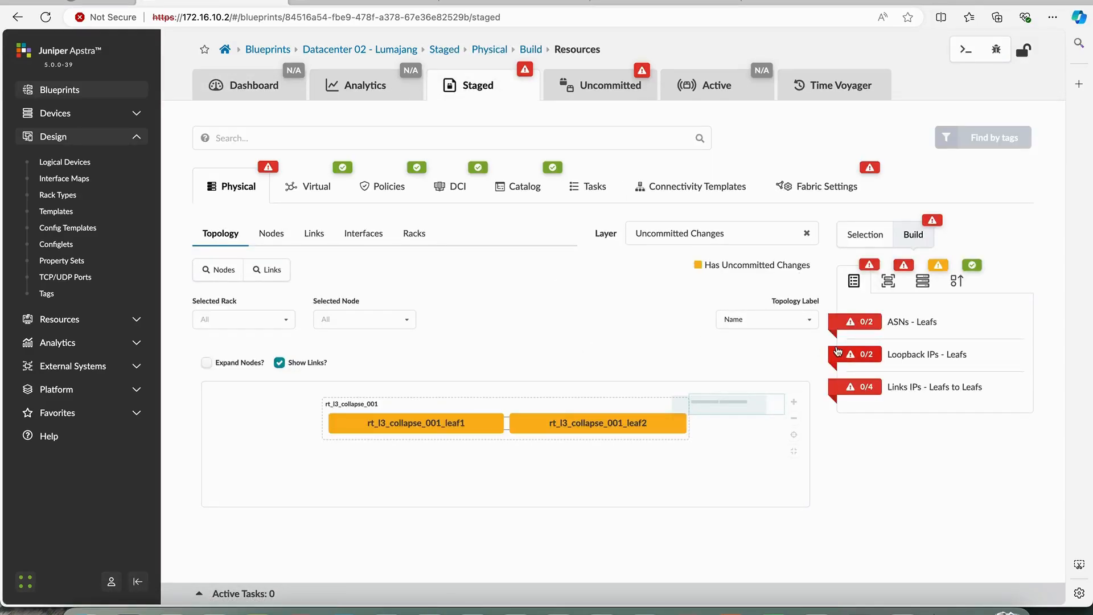
Assign the ASN_DC2 pool to the leaf ASNs and save the assignment.
left_click(858, 325)
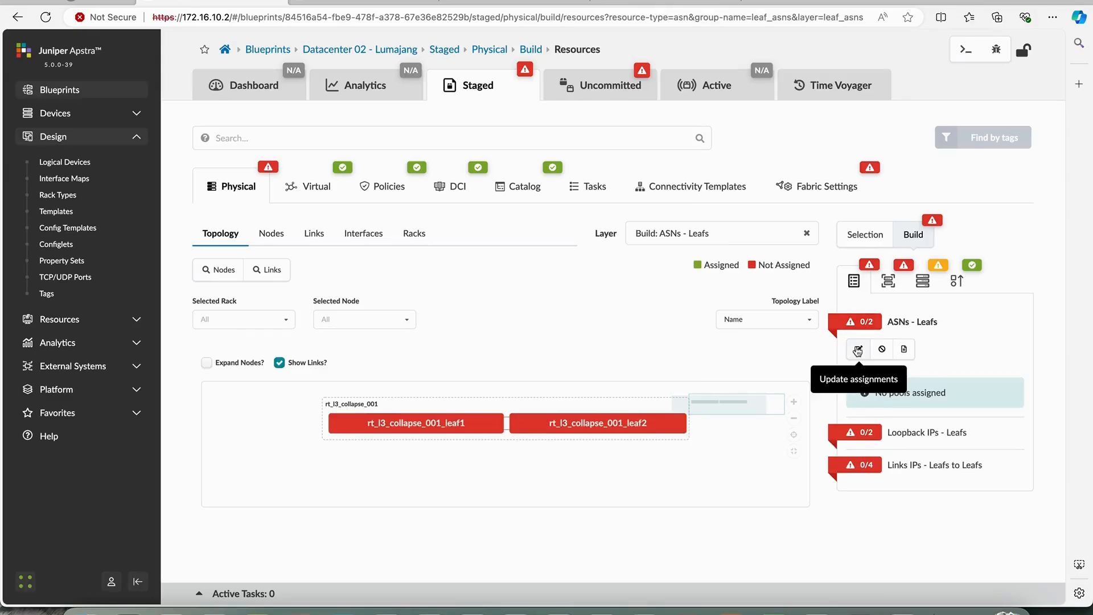
left_click(858, 349)
scroll(873, 376, "down", 1)
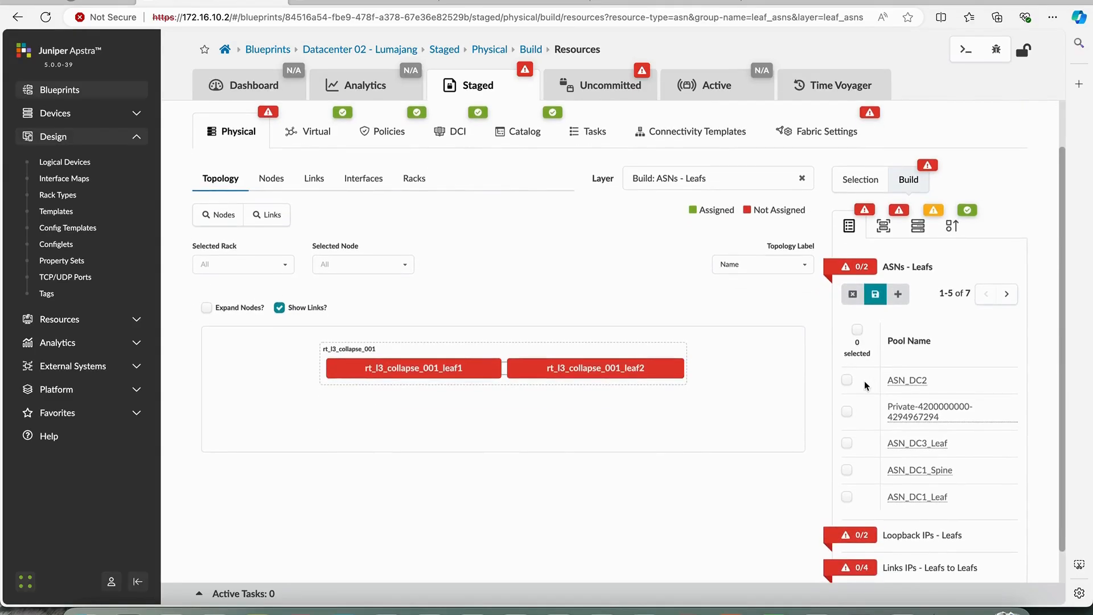
scroll(864, 381, "down", 1)
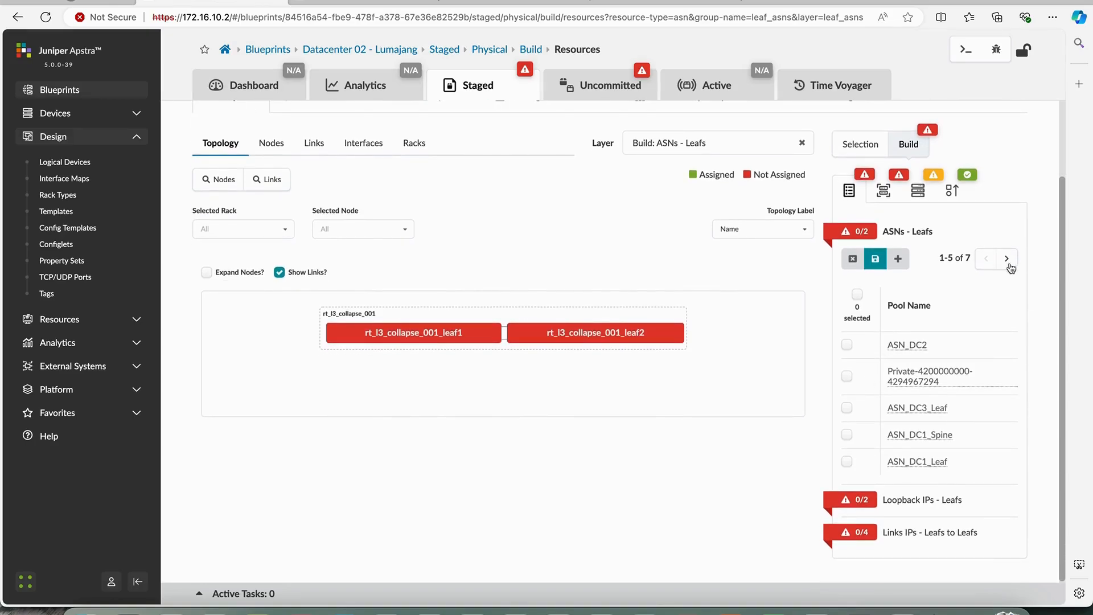
scroll(1010, 267, "up", 2)
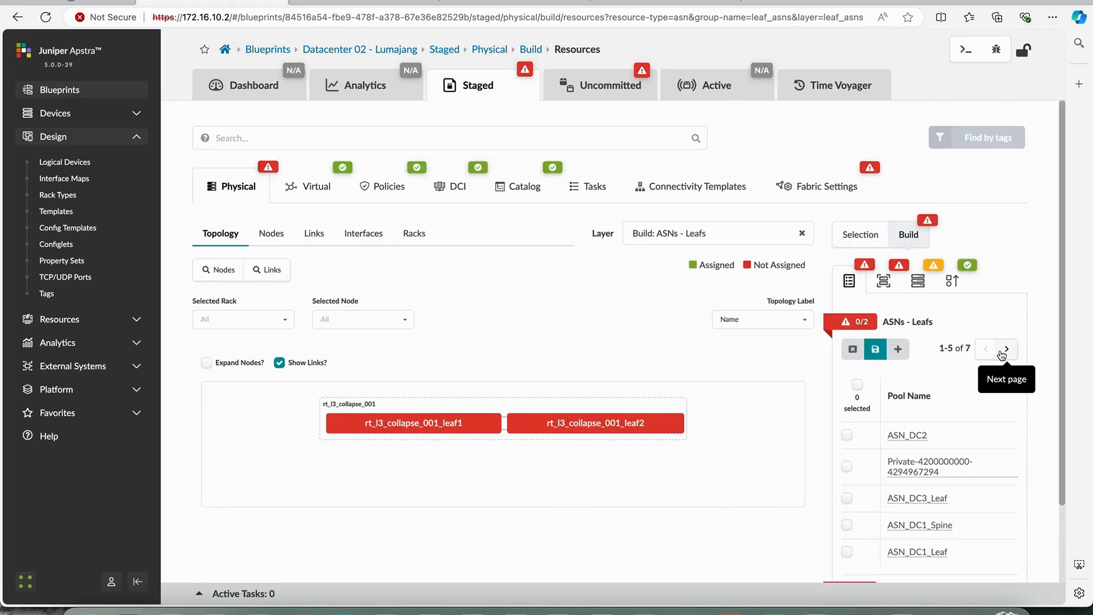
left_click(871, 357)
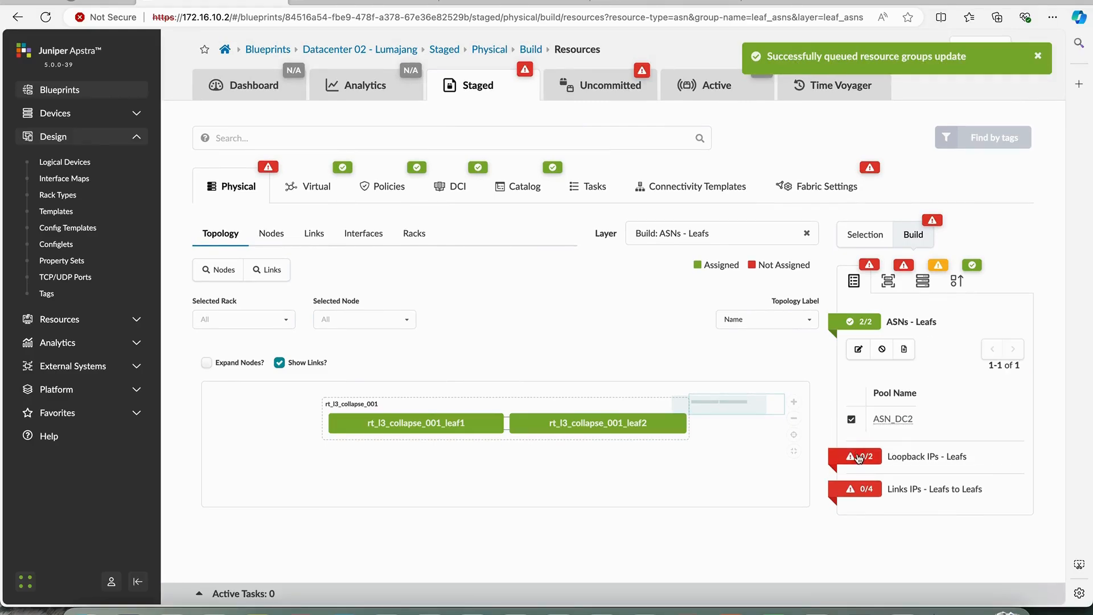
Assign the DC2_Leaf_loopback pool to the leaf loopback IPs and save the assignment.
left_click(860, 454)
left_click(858, 381)
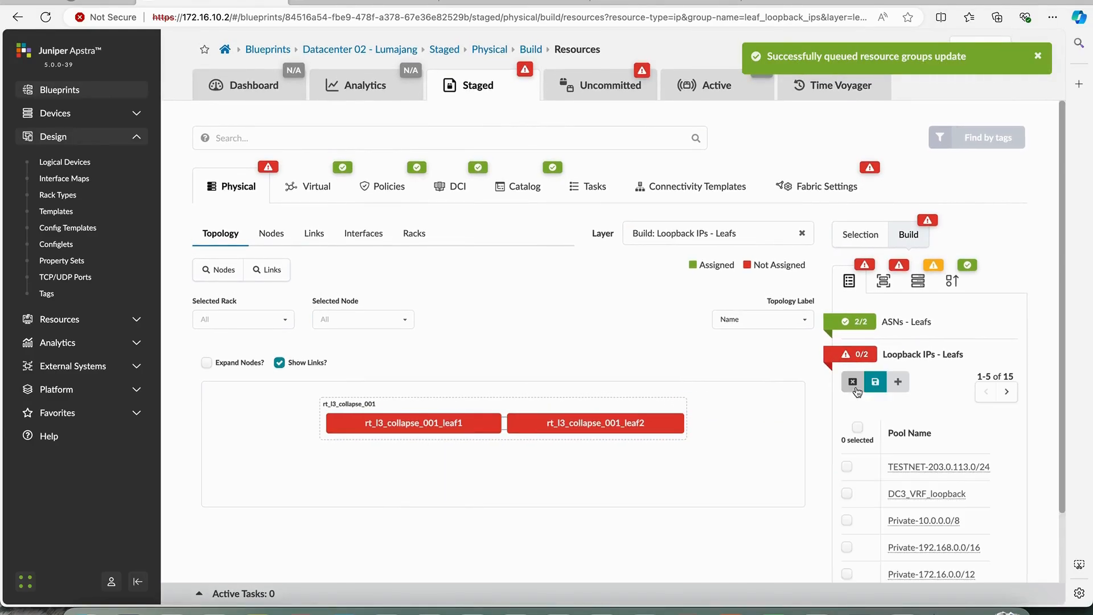
scroll(857, 386, "down", 2)
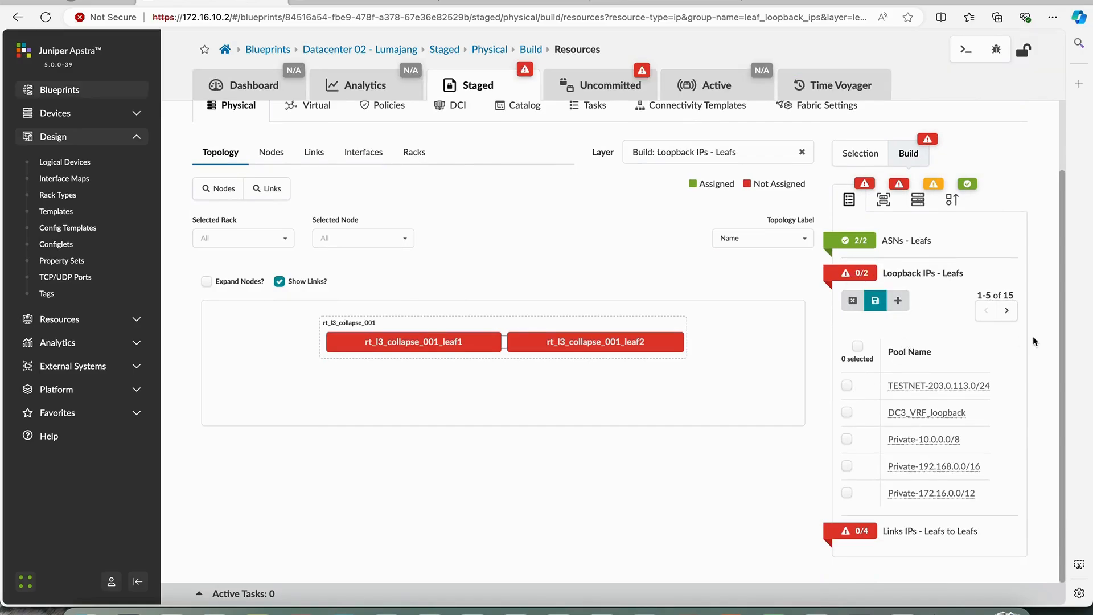
left_click(1014, 316)
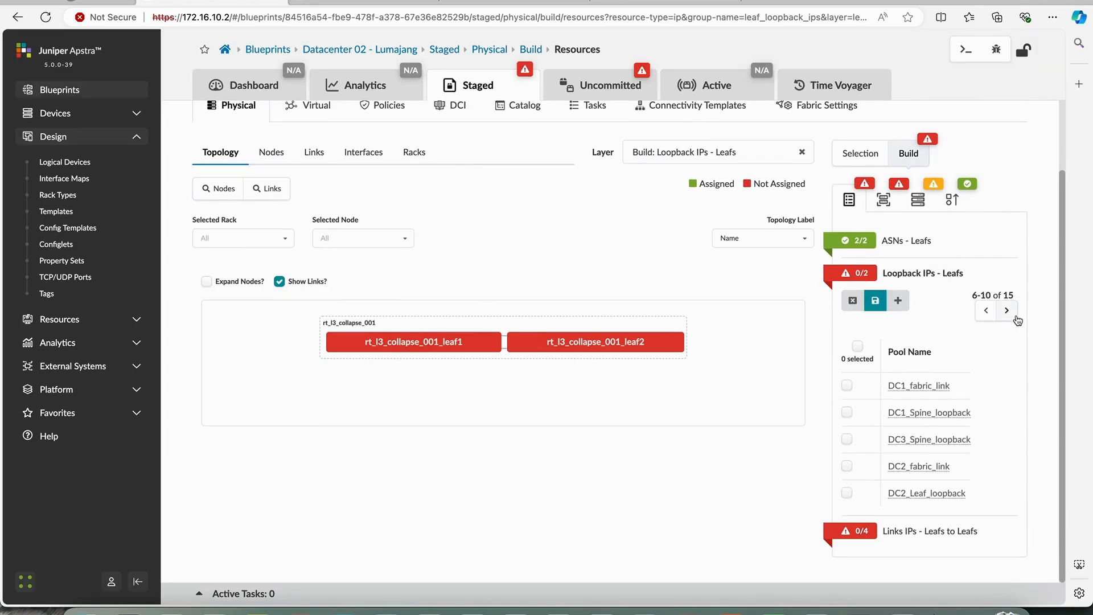
left_click(846, 493)
left_click(875, 300)
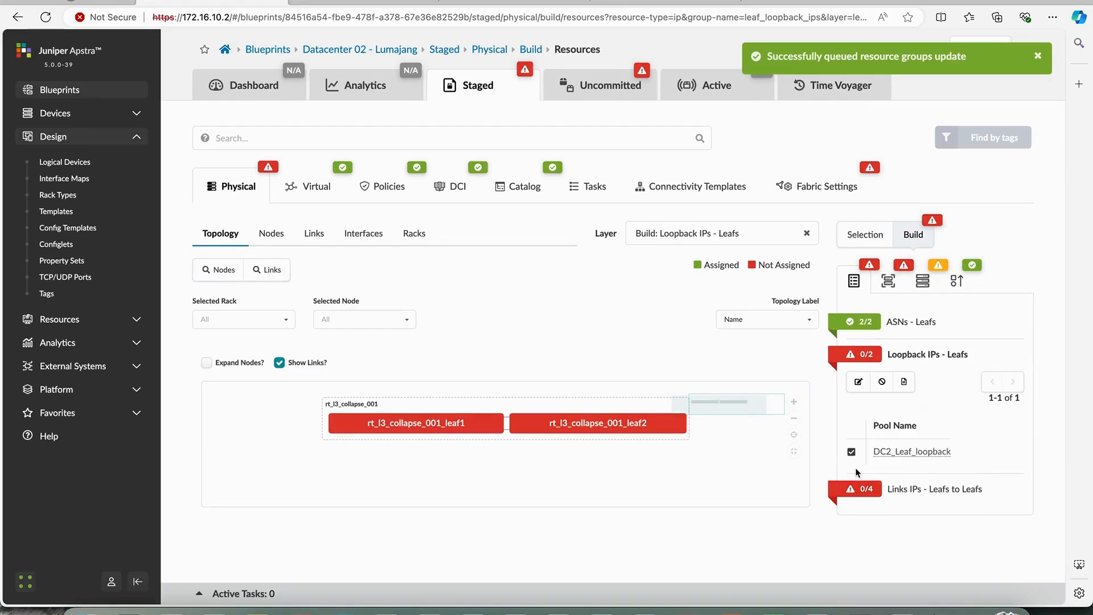
Assign the DC2_fabric_link pool to the leaf-to-leaf link IPs and save the assignment.
left_click(858, 489)
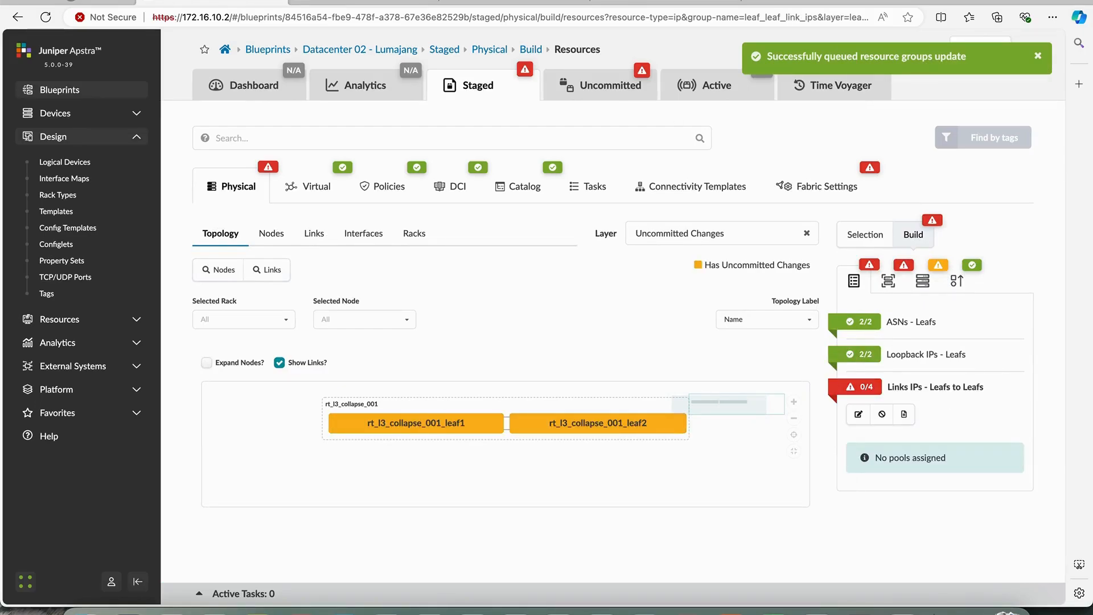
left_click(621, 2)
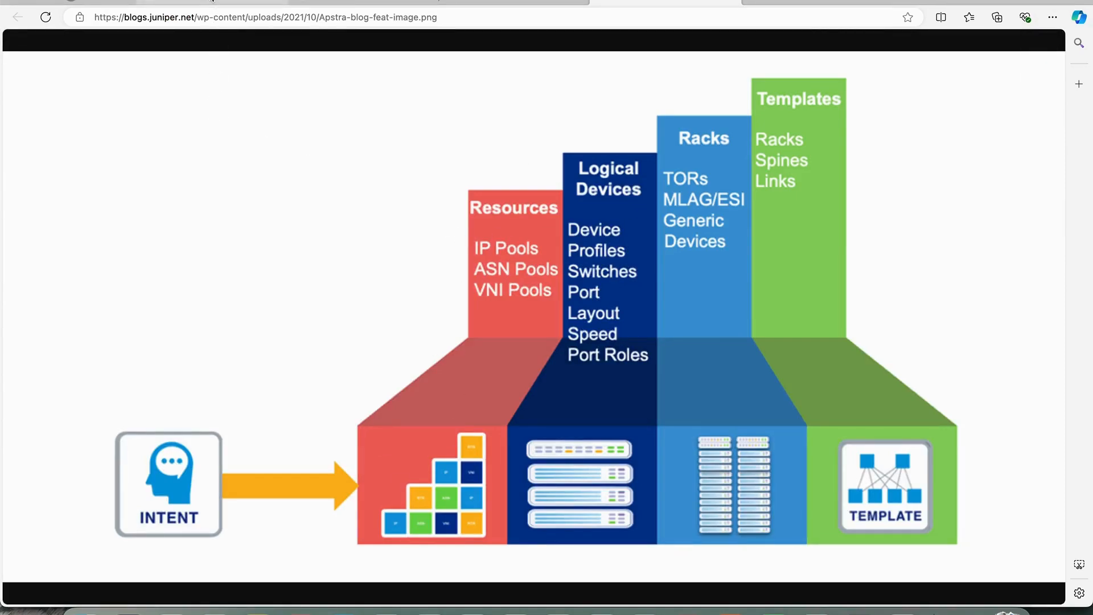
left_click(212, 2)
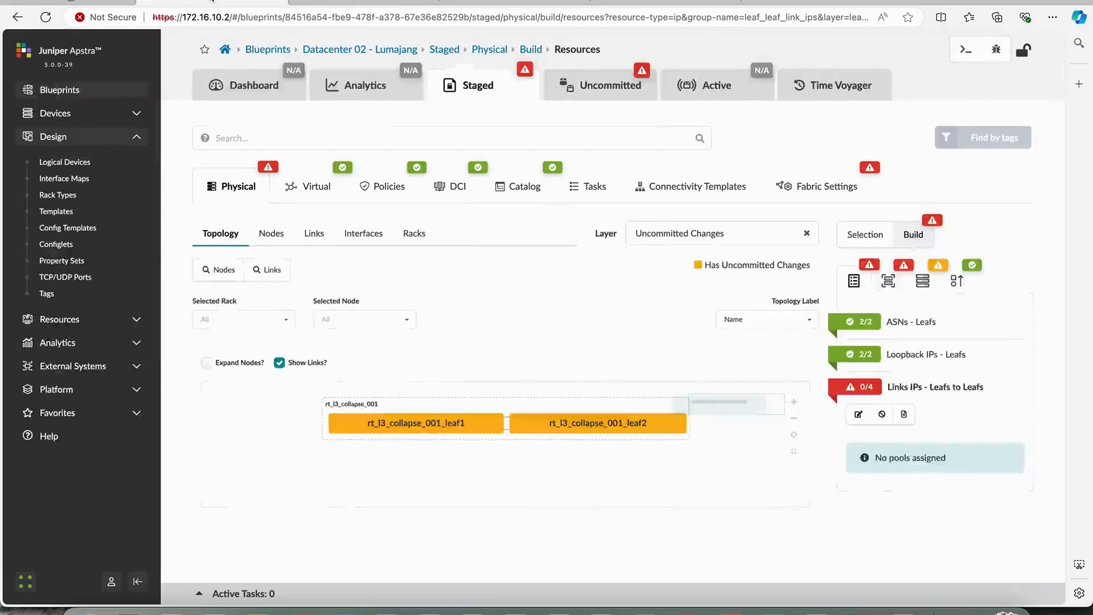
left_click(860, 411)
scroll(859, 407, "down", 2)
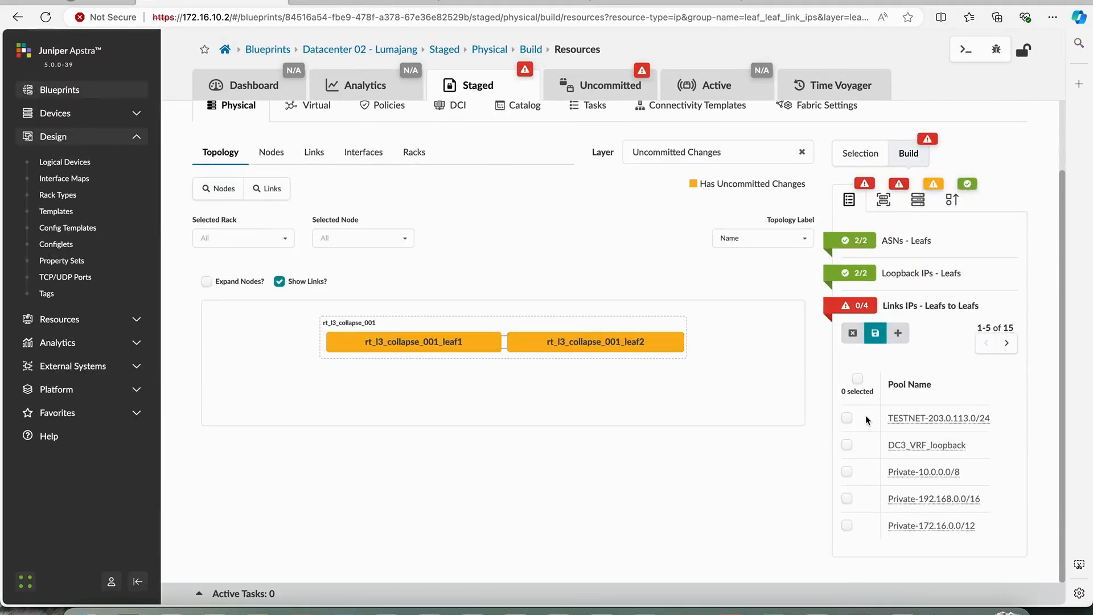
left_click(1009, 344)
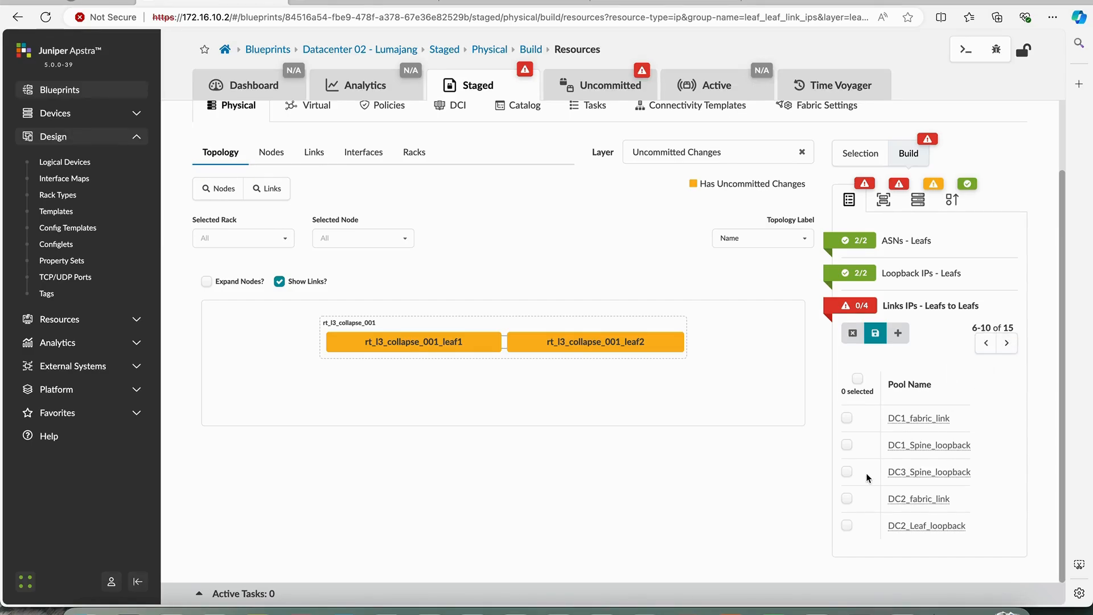
left_click(847, 499)
left_click(875, 333)
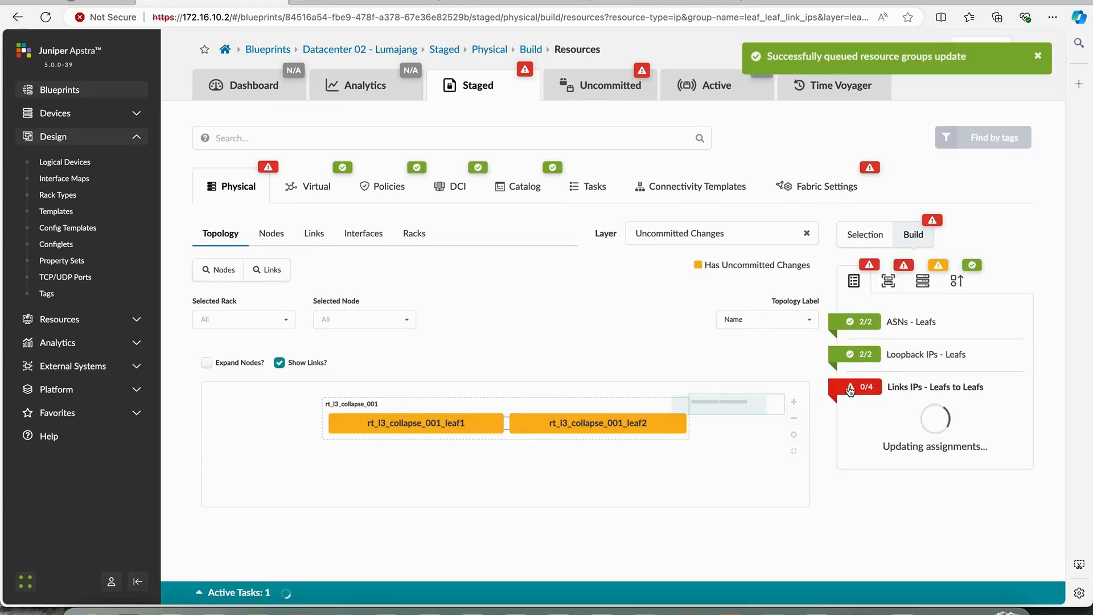
Assign the IM_vJunos_Switch interface map to both leafs of logical device LD_vJunos_Switch and update the assignments.
left_click(888, 281)
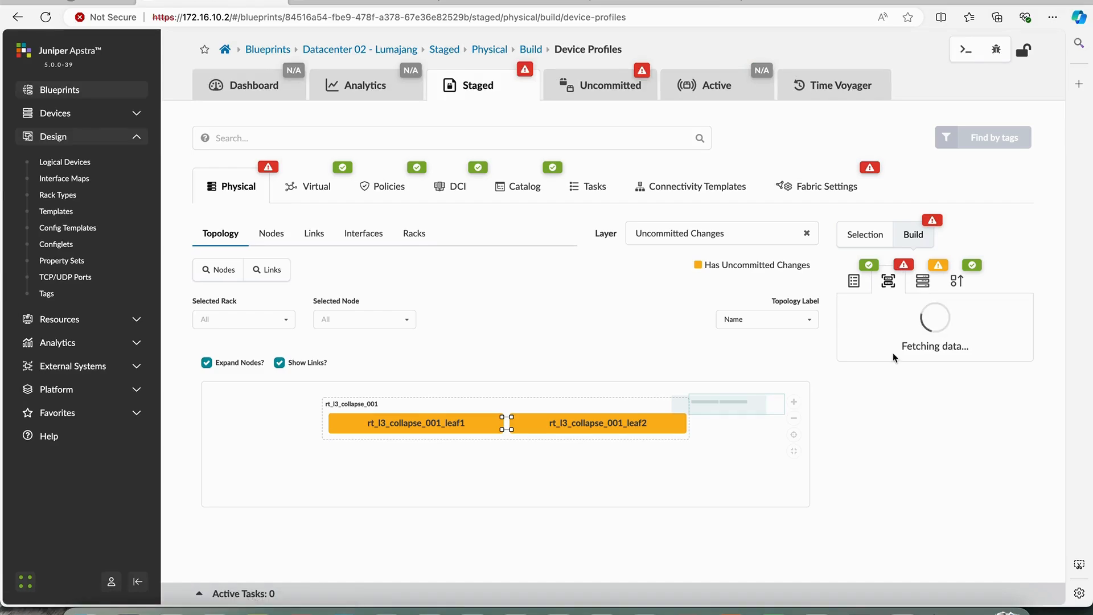
left_click(873, 342)
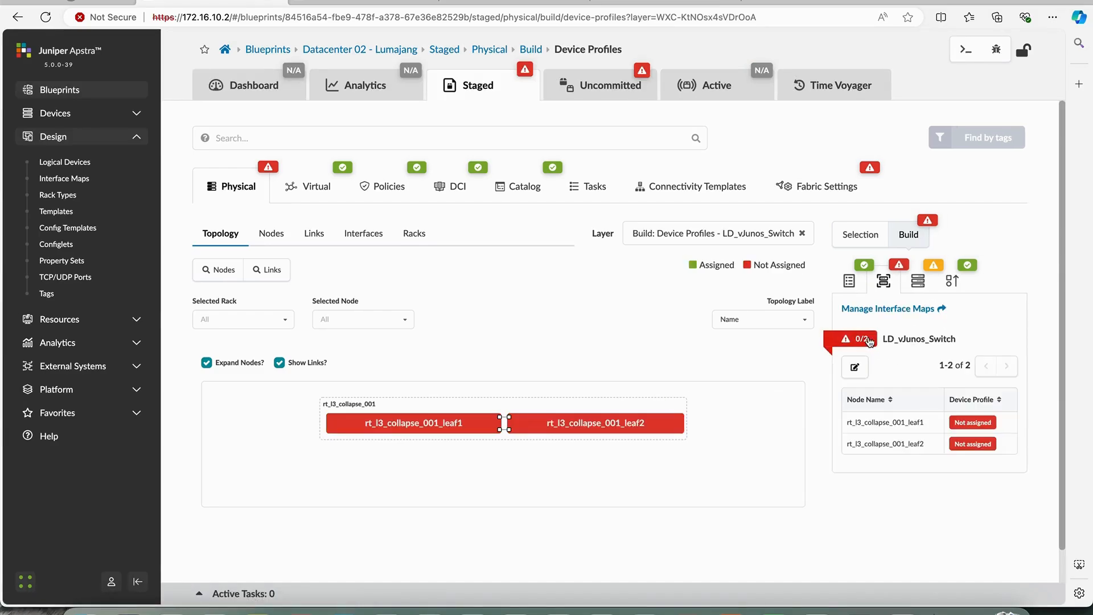
left_click(865, 365)
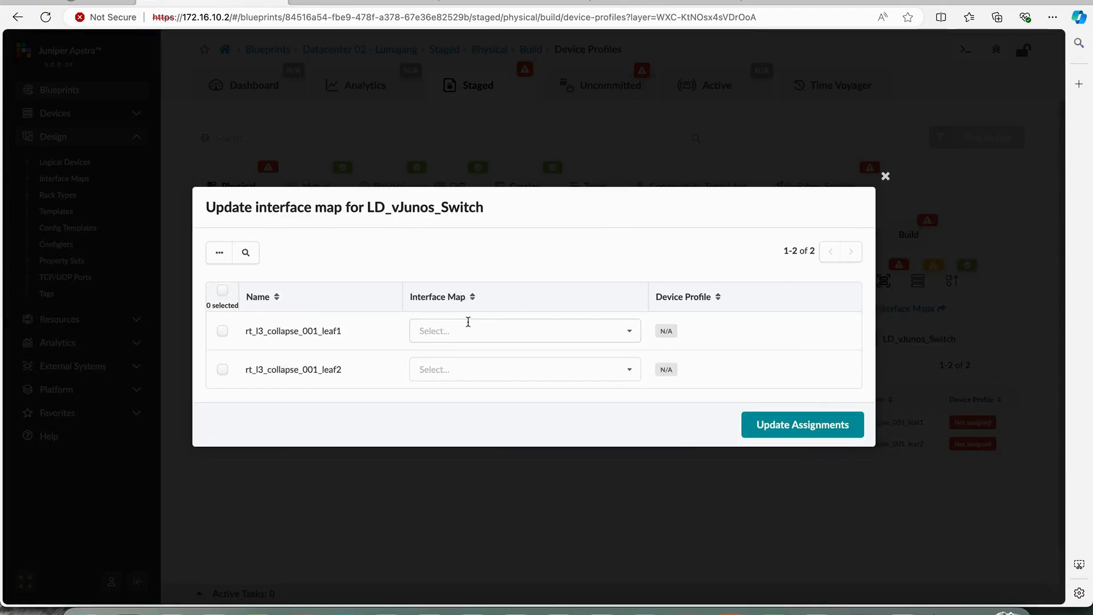
left_click(222, 294)
left_click(264, 278)
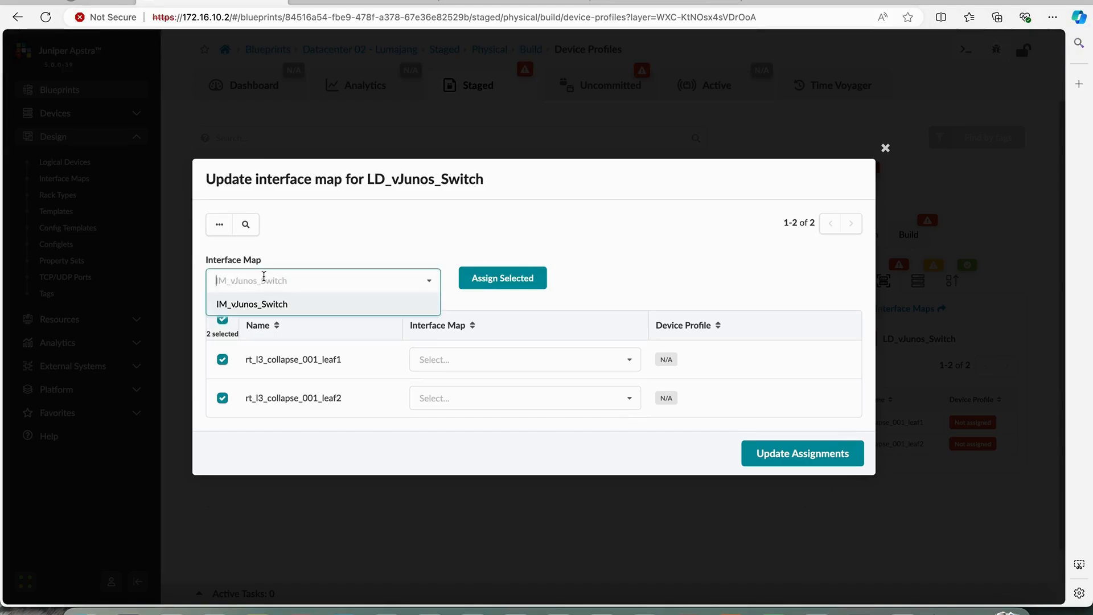
left_click(261, 305)
left_click(503, 282)
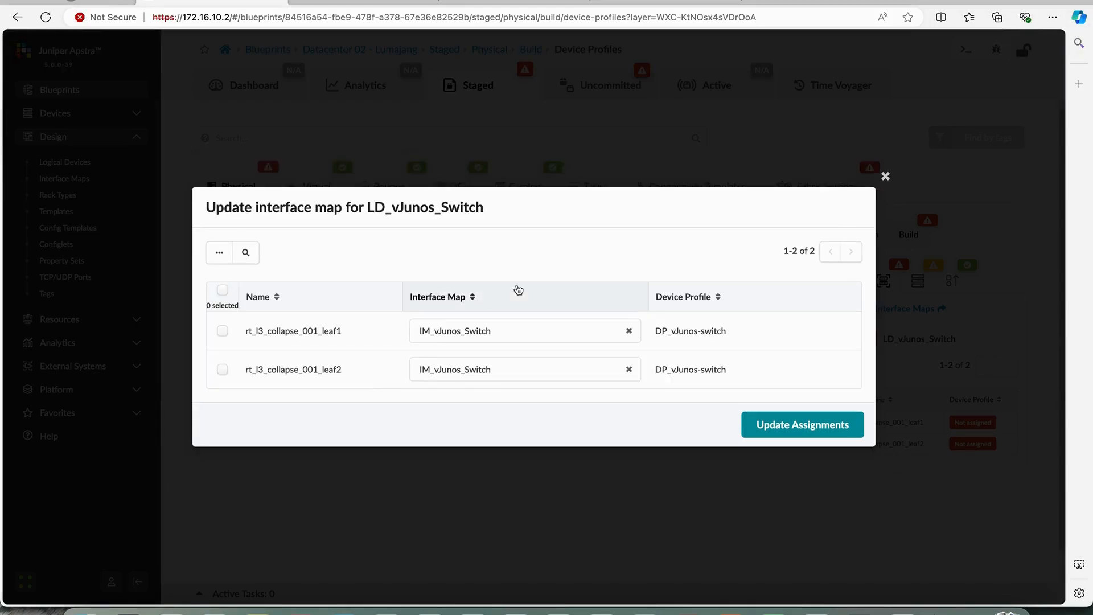
left_click(781, 425)
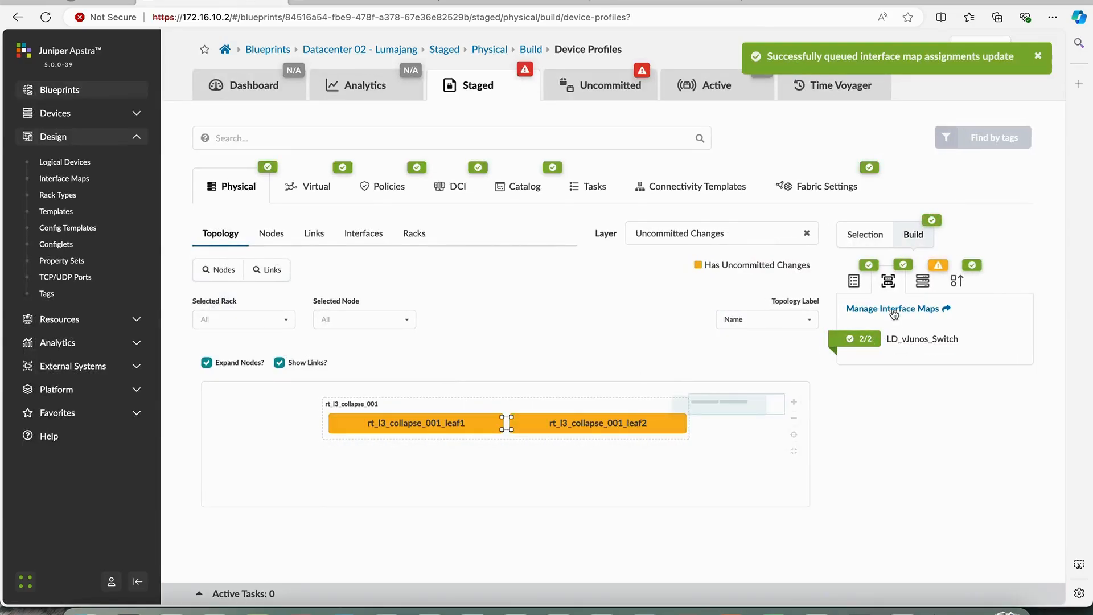
left_click(922, 282)
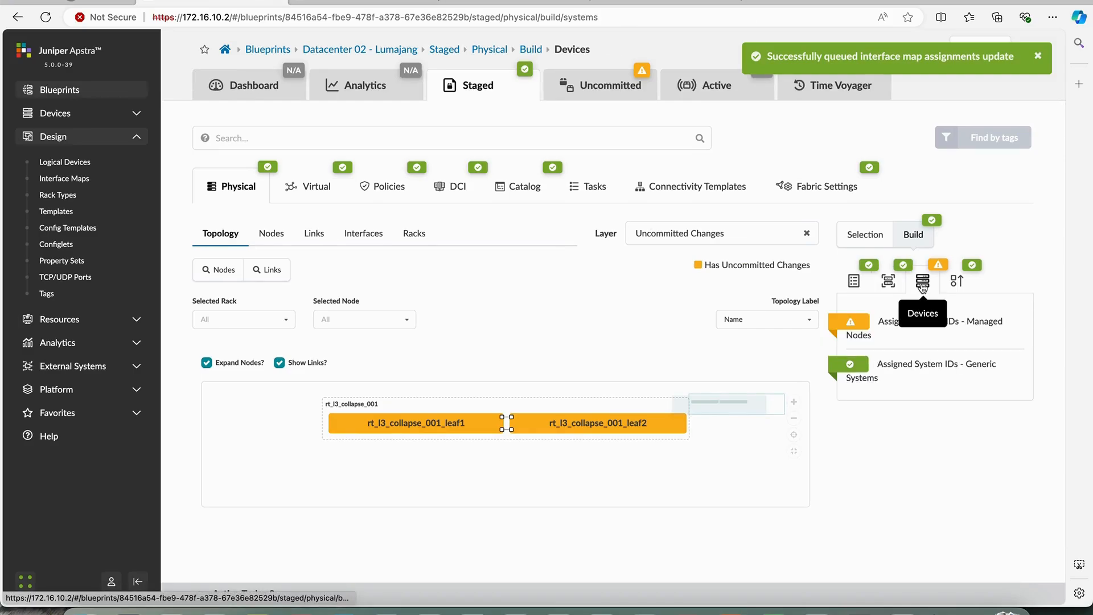
left_click(848, 333)
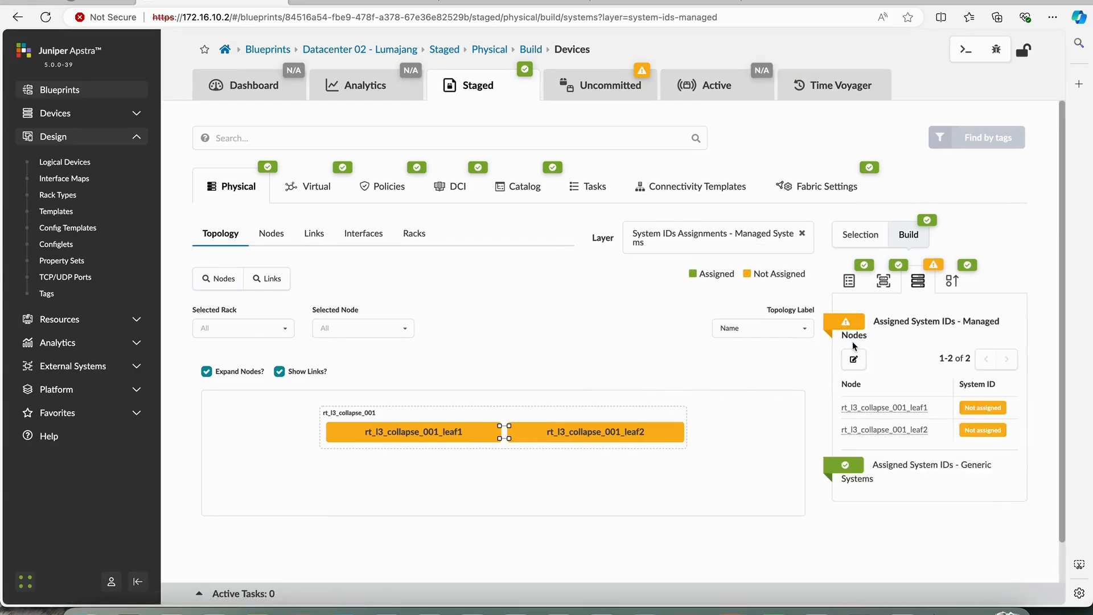
left_click(854, 358)
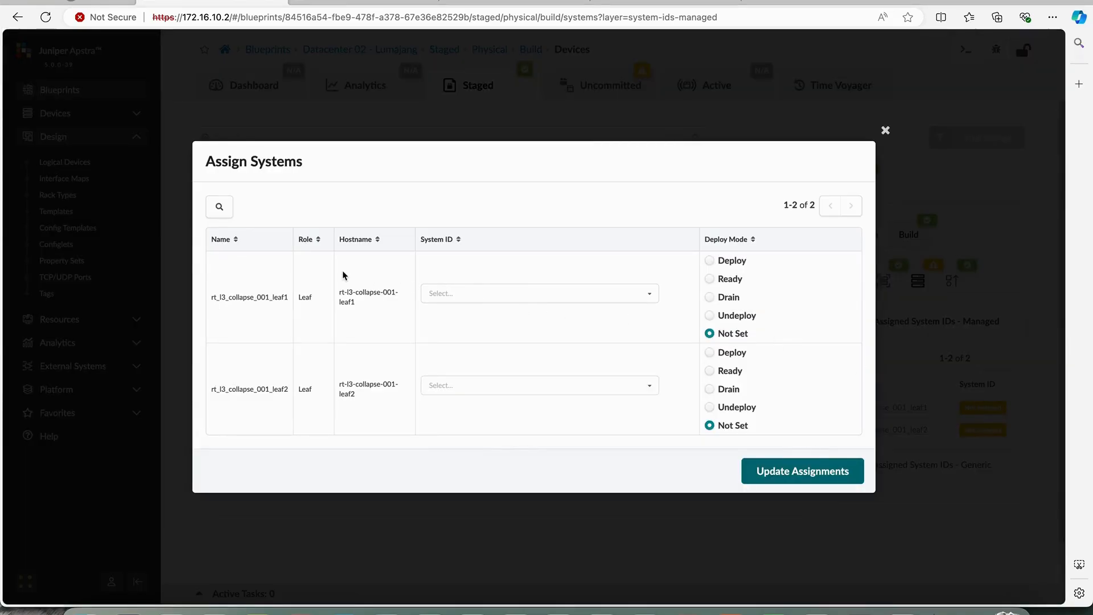
left_click(460, 287)
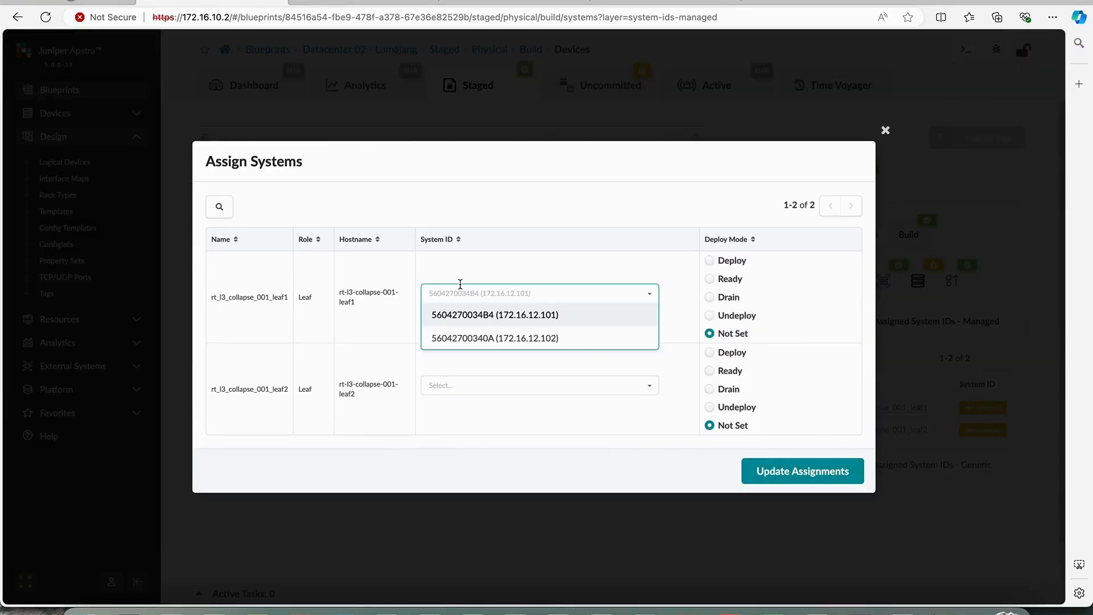
left_click(480, 316)
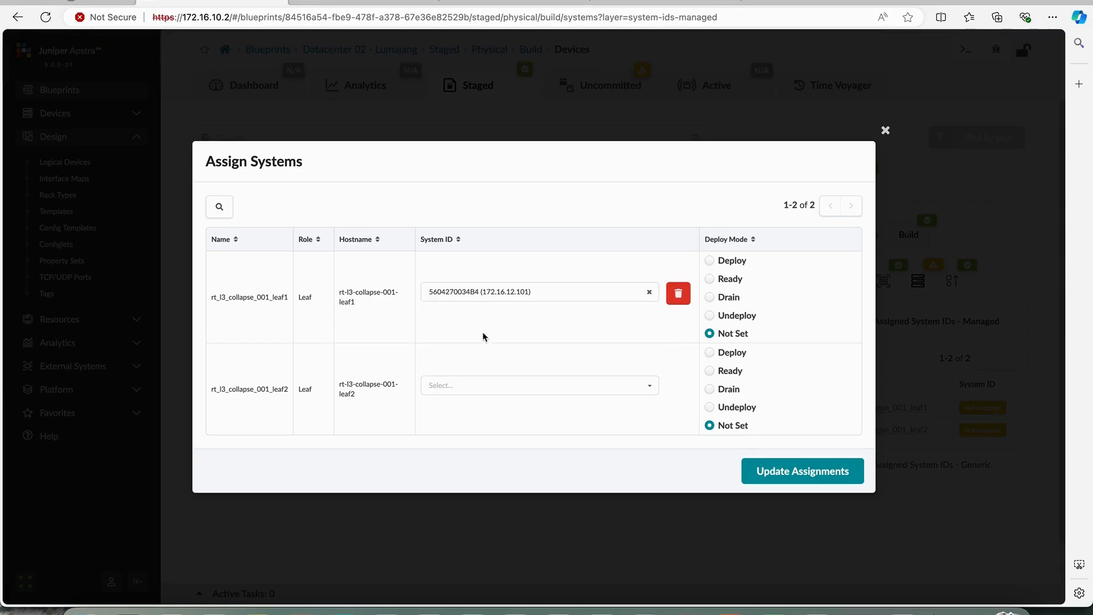
left_click(474, 390)
left_click(477, 402)
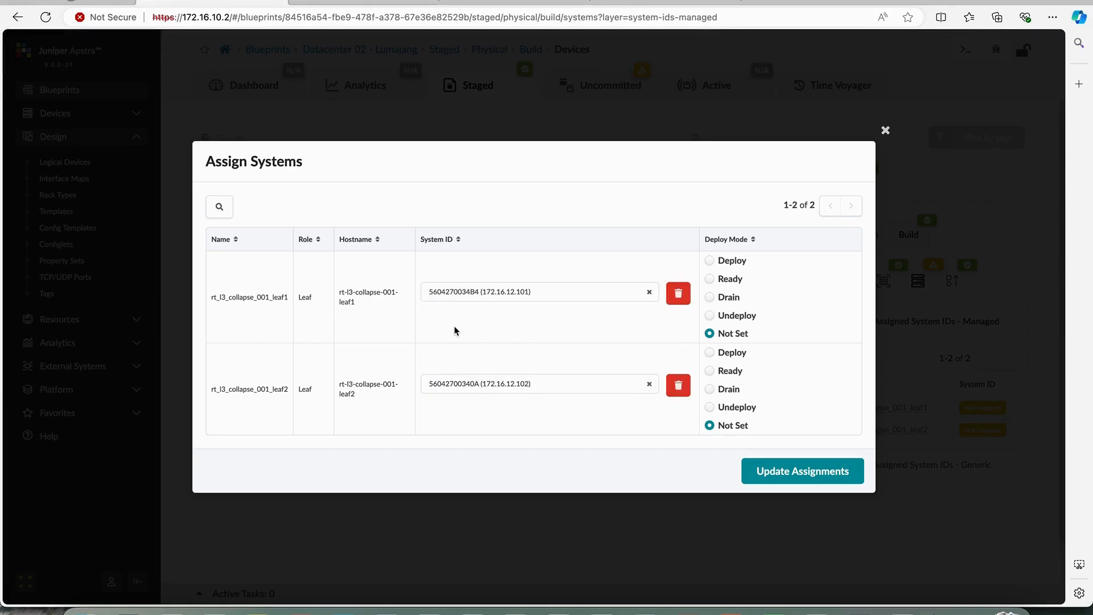
Set the deploy mode of both leafs to Deploy and update the system assignments.
left_click(739, 265)
left_click(739, 357)
left_click(791, 478)
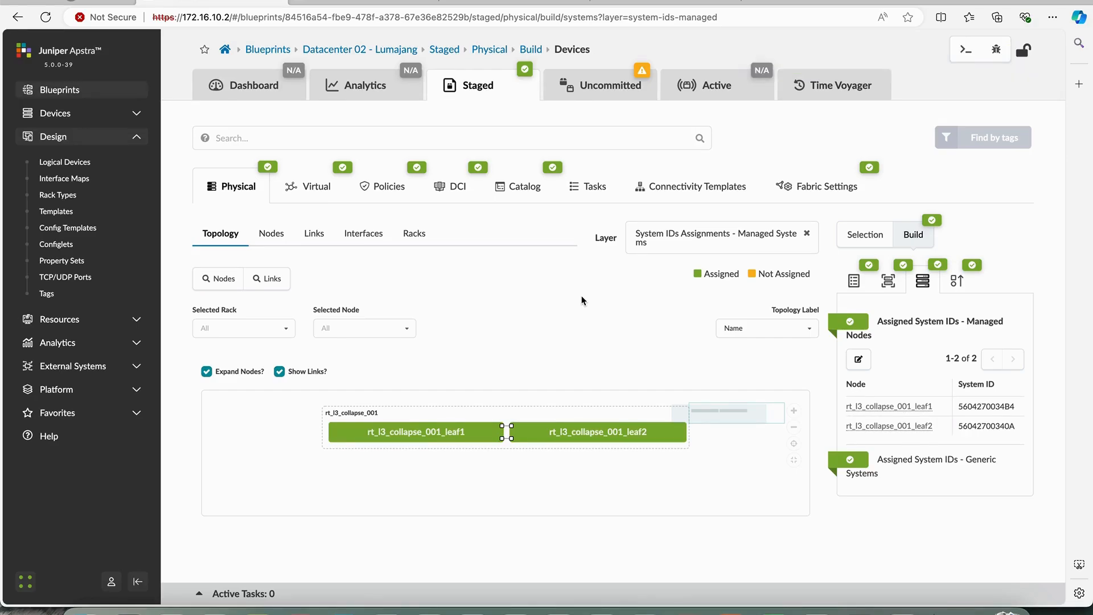
Change the hostname of node rt_l3_collapse_001_leaf1 to dc2sw1 and save it.
left_click(417, 430)
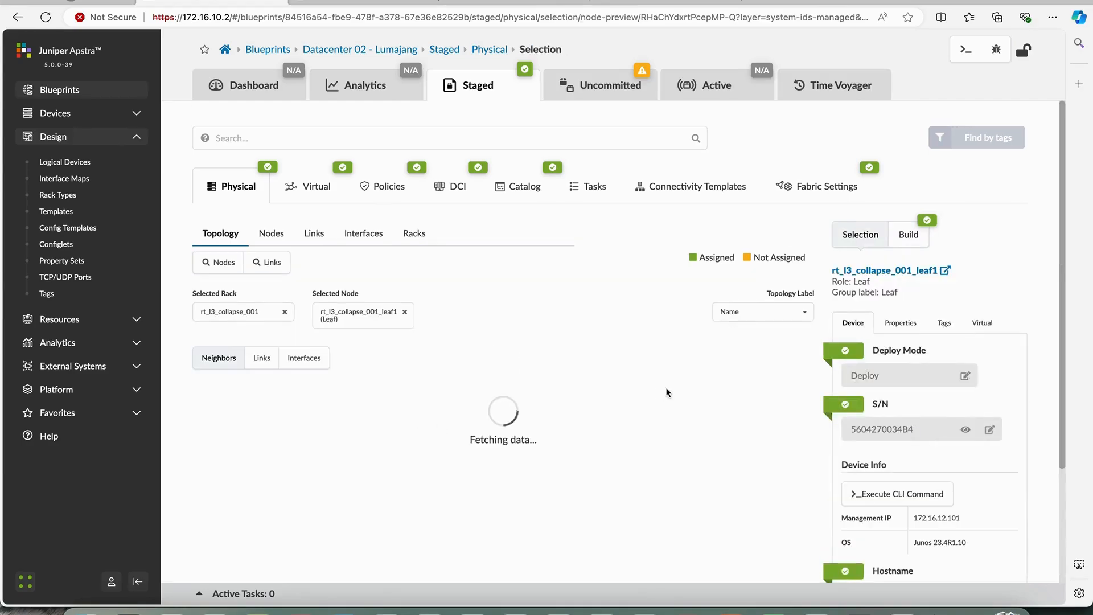
scroll(667, 392, "down", 3)
left_click(965, 446)
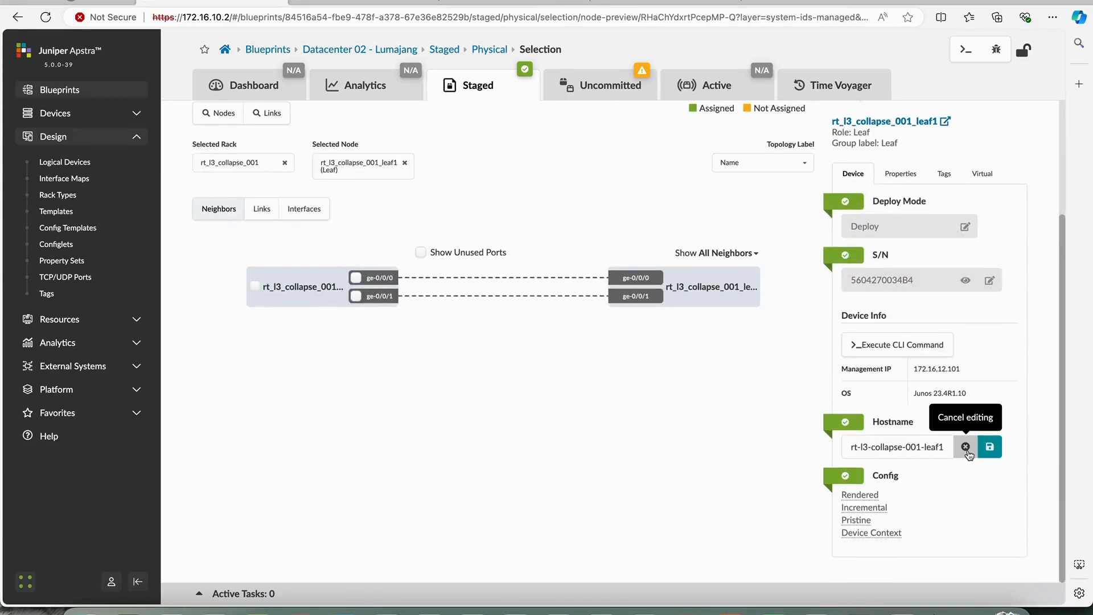
triple_click(936, 450)
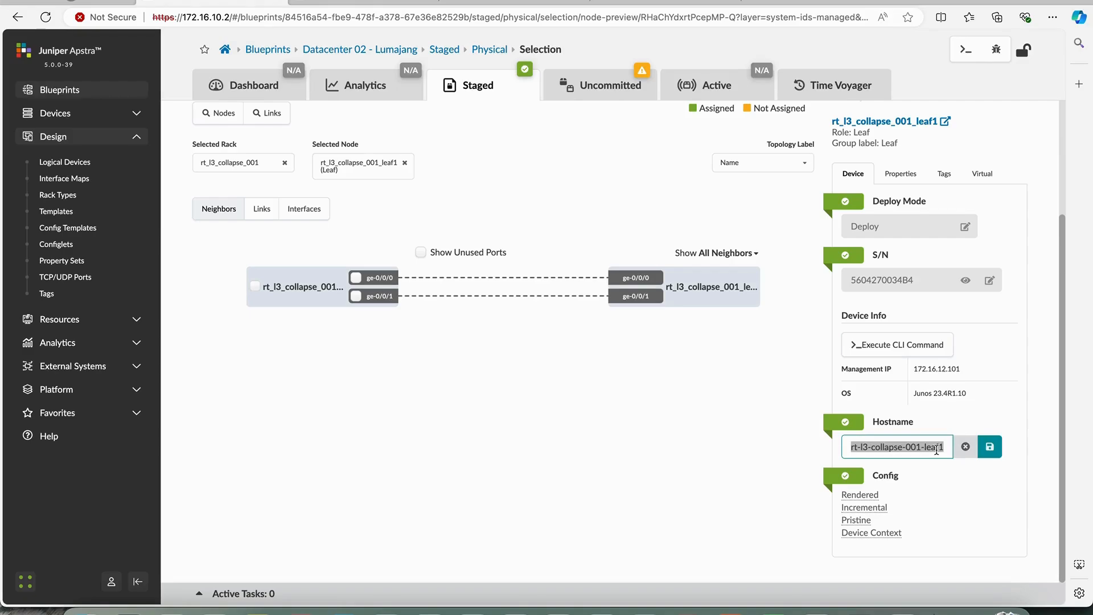
type("d")
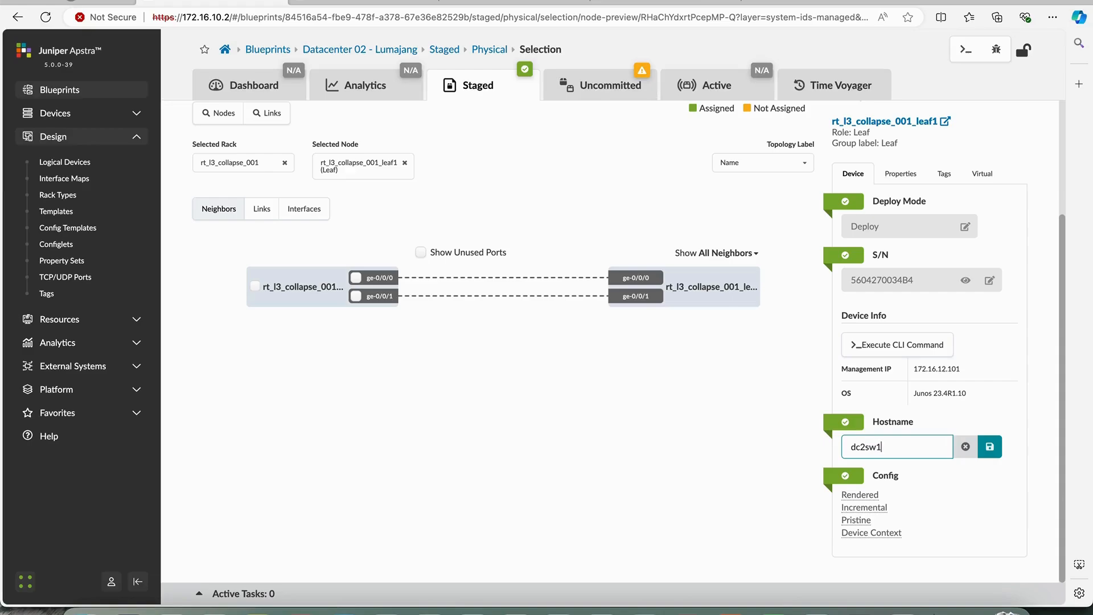
type("c2sw1")
left_click(989, 447)
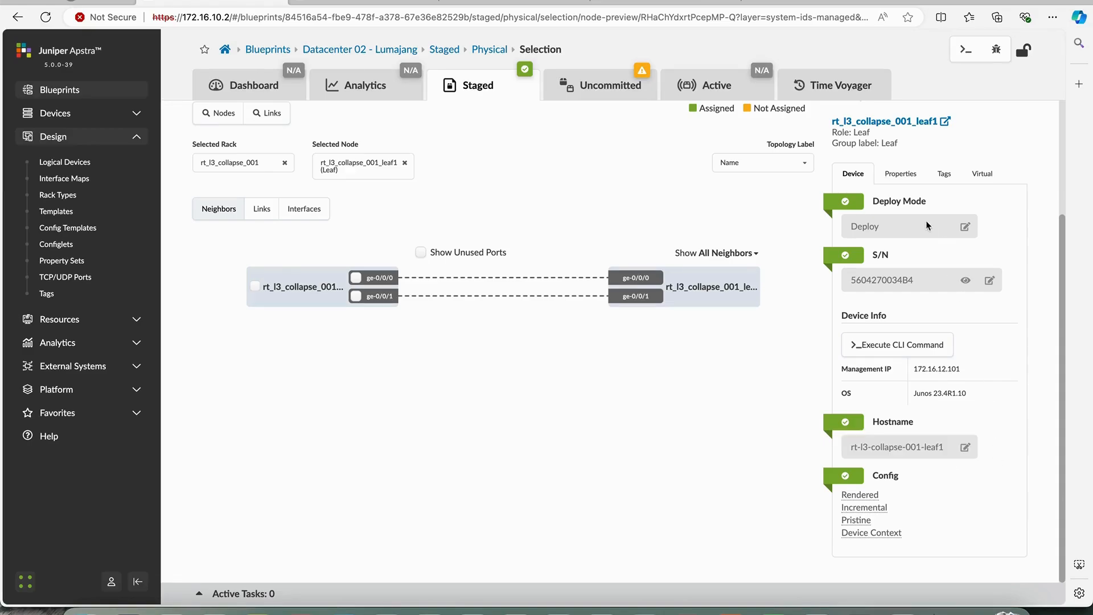
Rename node rt_l3_collapse_001_leaf1 to dc2sw1 in its properties and save the name.
left_click(900, 174)
left_click(965, 259)
triple_click(897, 258)
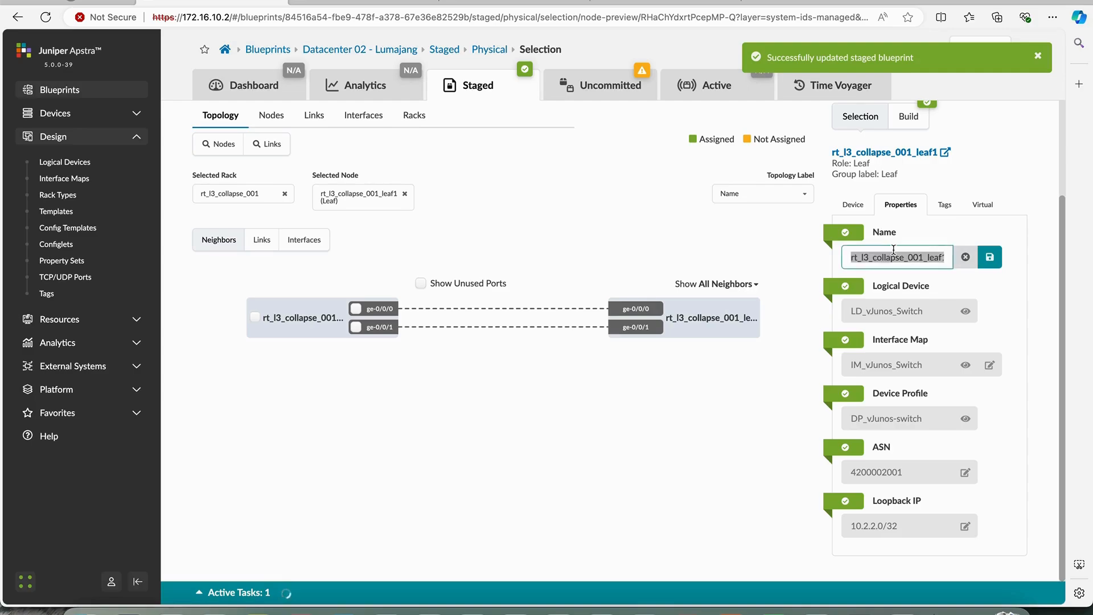
type("dc2sw1")
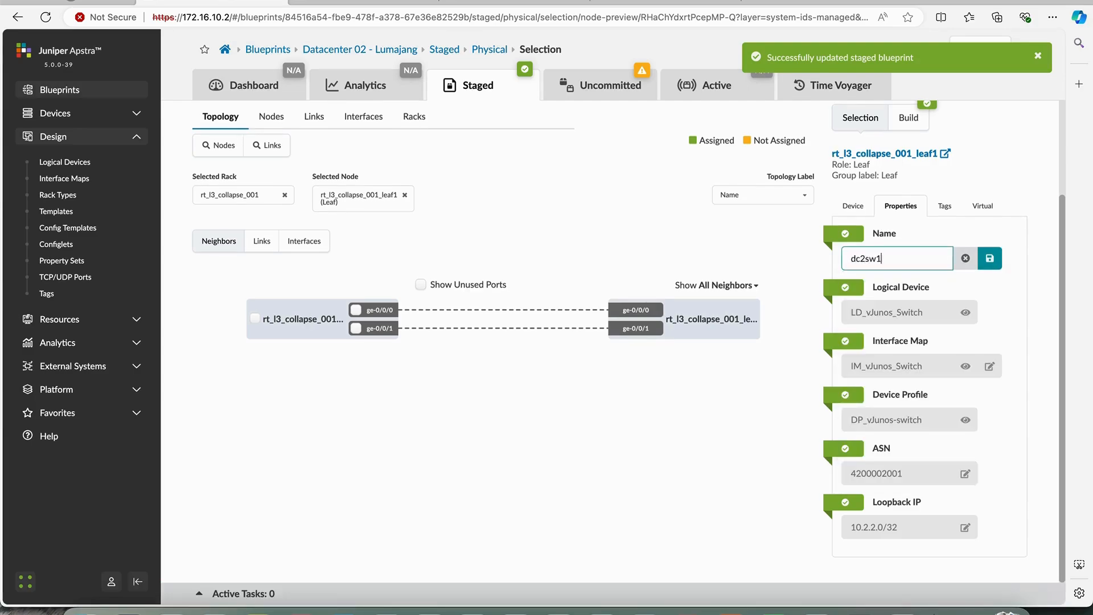
left_click(990, 258)
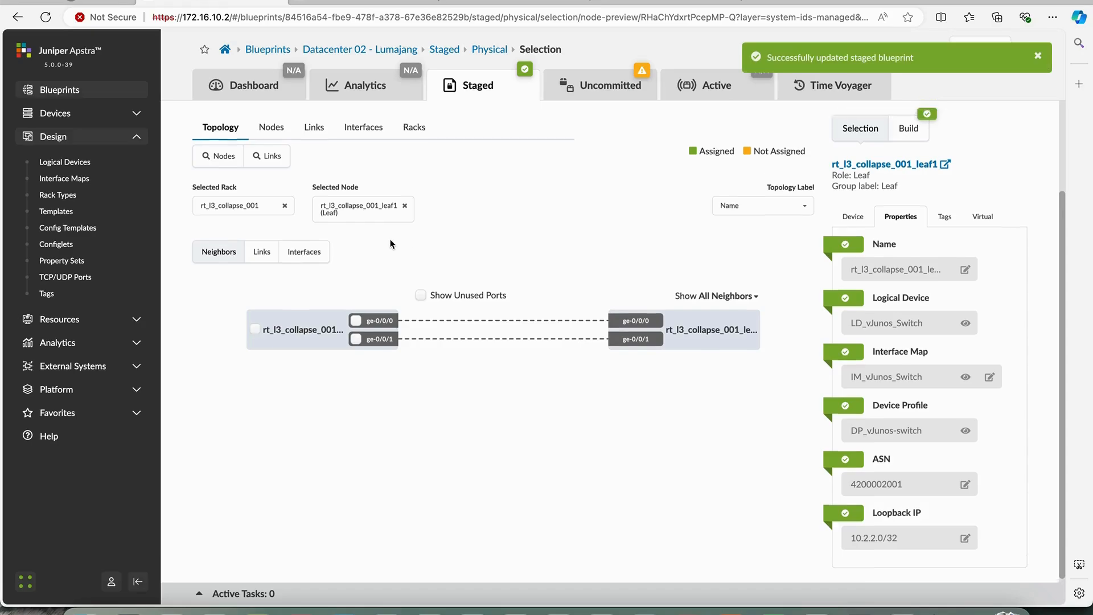
Select node rt_l3_collapse_001_leaf2 in the topology, rename it to dc2sw2 and save the name.
scroll(391, 244, "up", 2)
left_click(228, 241)
left_click(570, 436)
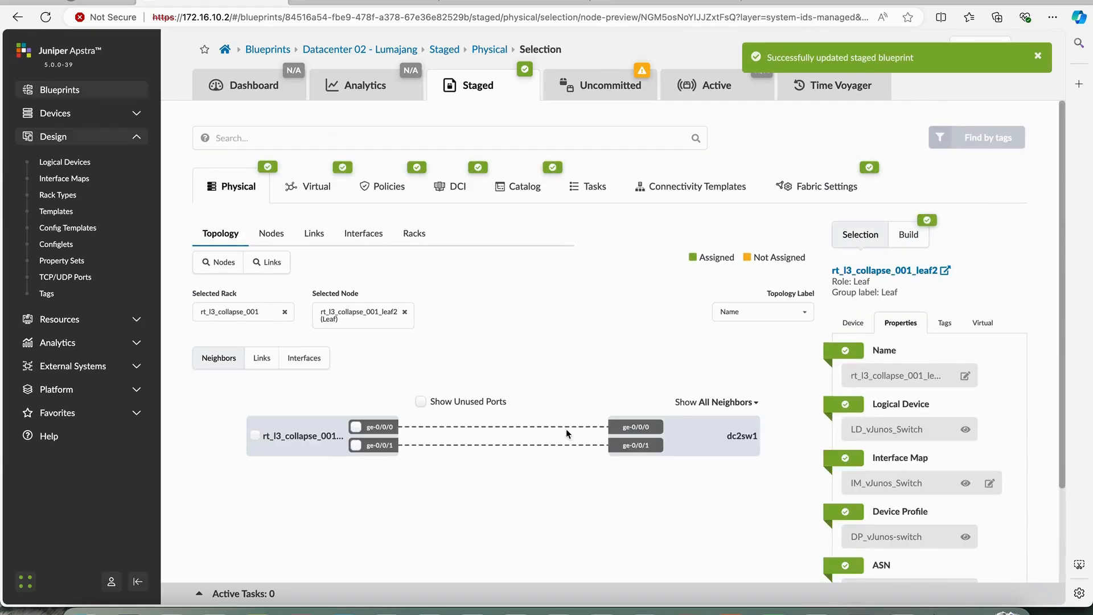
left_click(965, 376)
key("ctrl+a")
type("d")
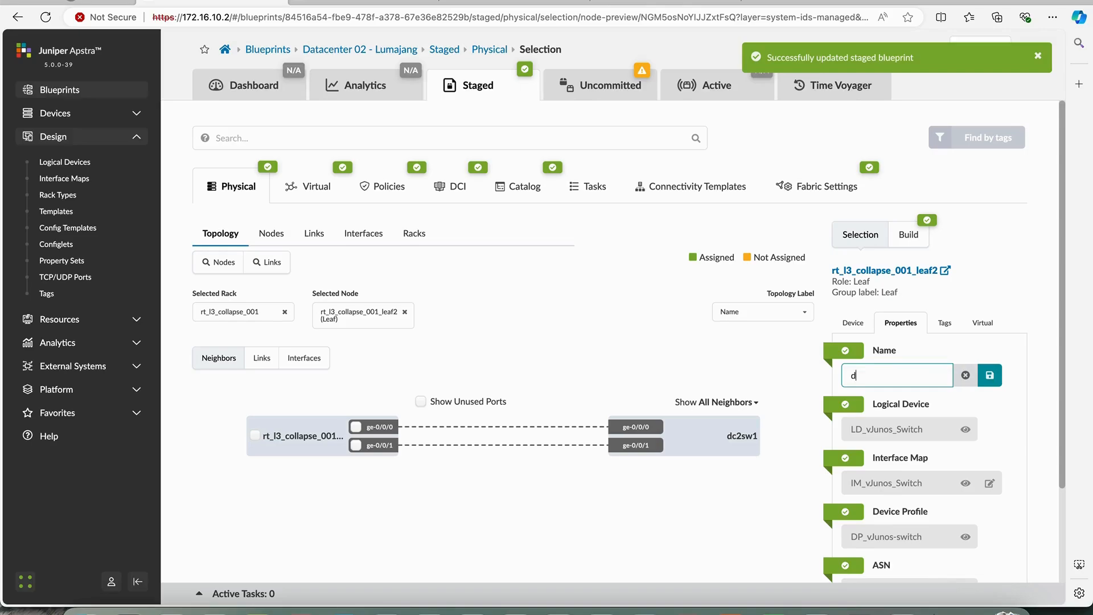
type("c2sw1")
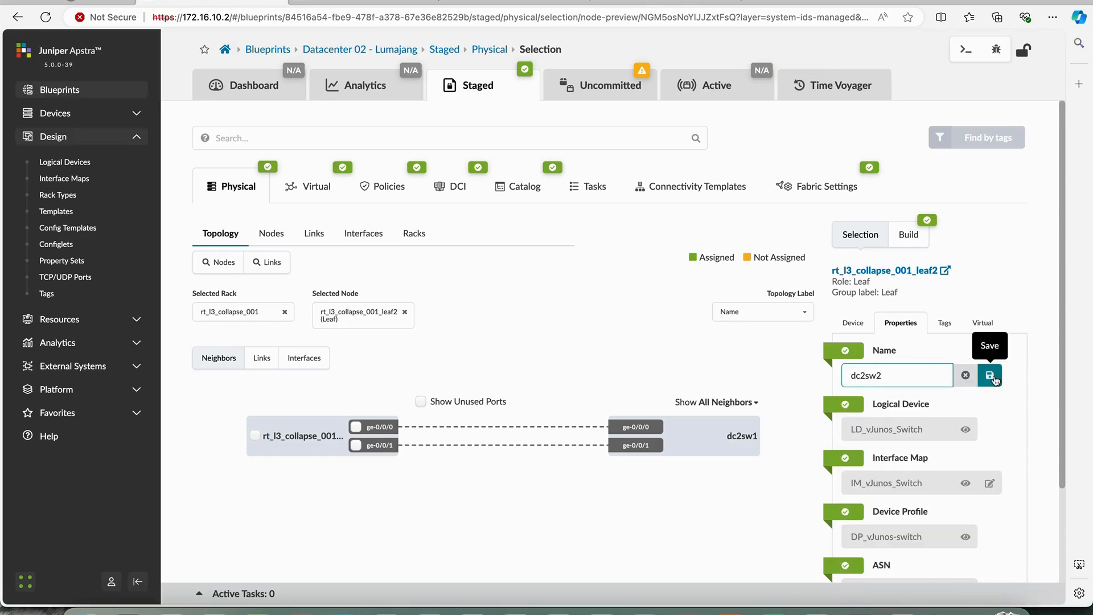
left_click(990, 375)
Change the second leaf's hostname to dc2sw2, save it and return to the full topology.
left_click(852, 323)
scroll(916, 398, "down", 3)
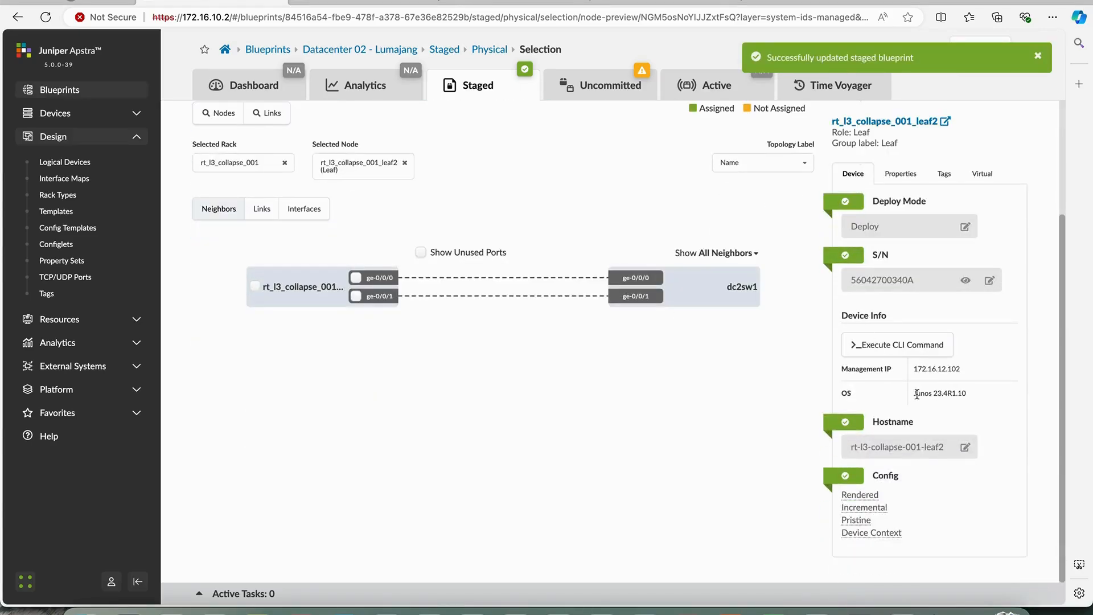
left_click(966, 447)
key("ctrl+a")
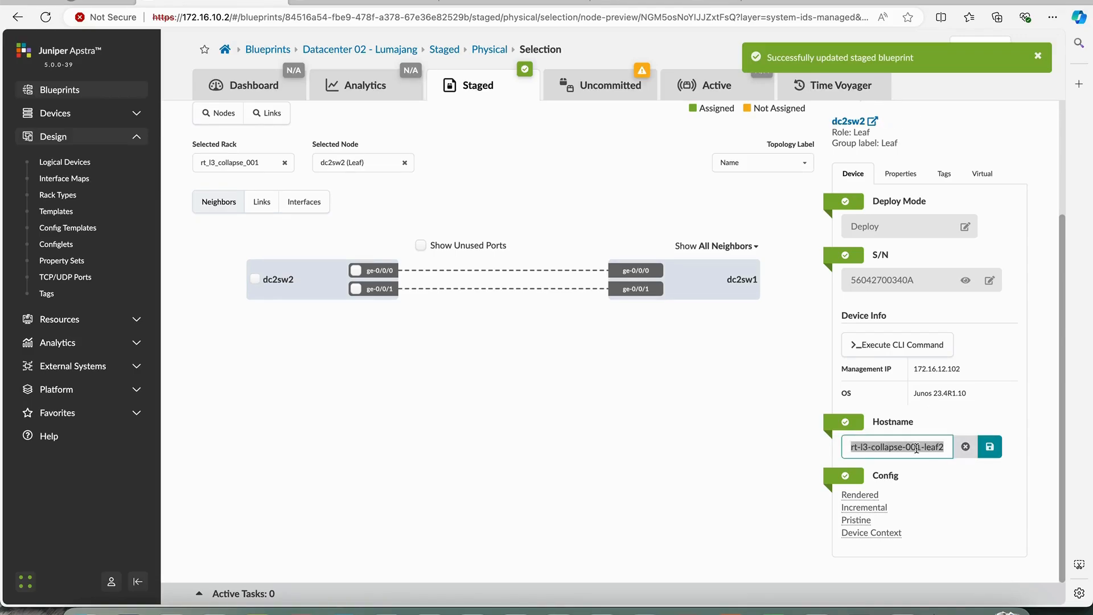
type("dc2sw2")
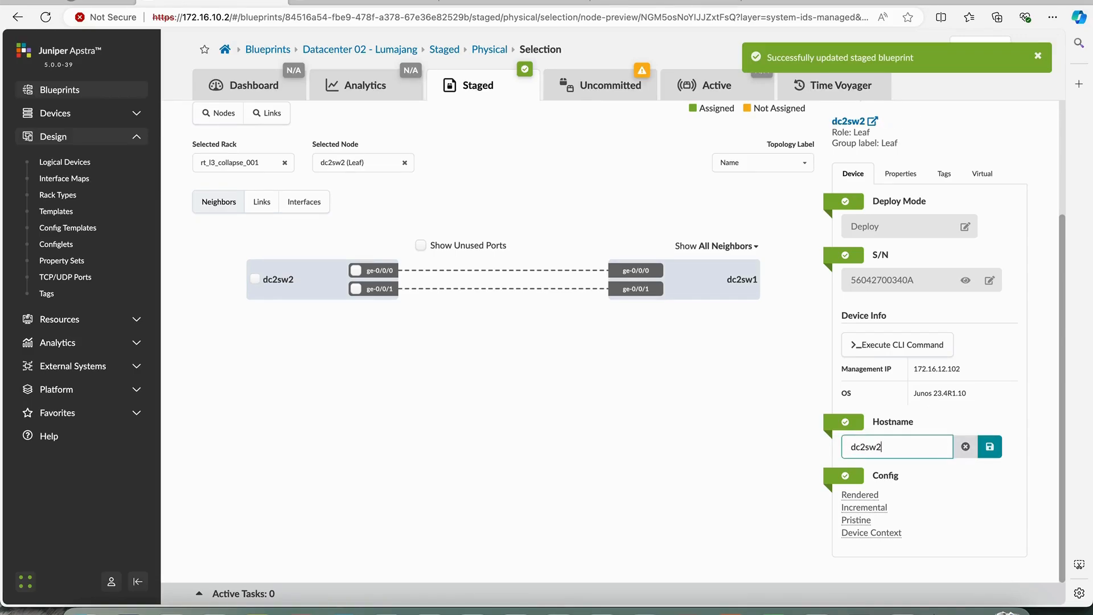
left_click(989, 446)
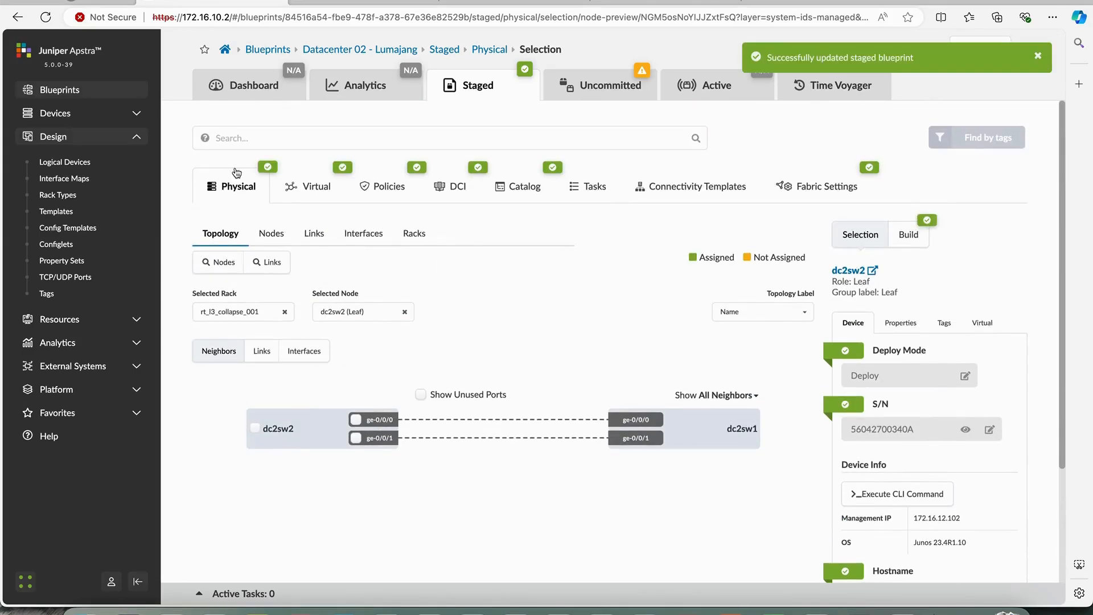
left_click(223, 236)
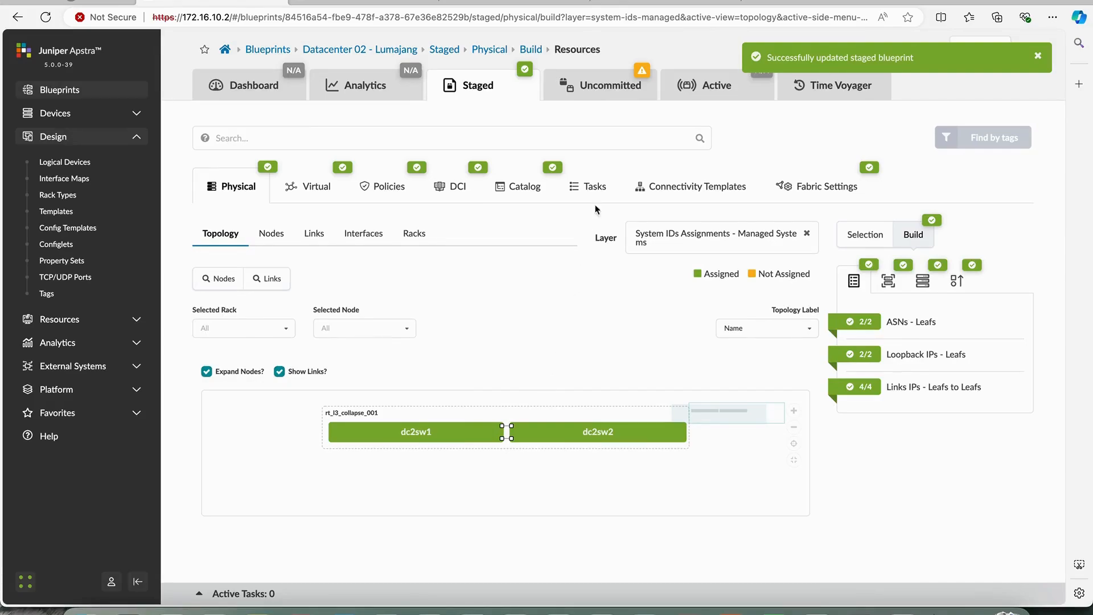
Run a commit check of the uncommitted blueprint changes on all devices.
left_click(607, 91)
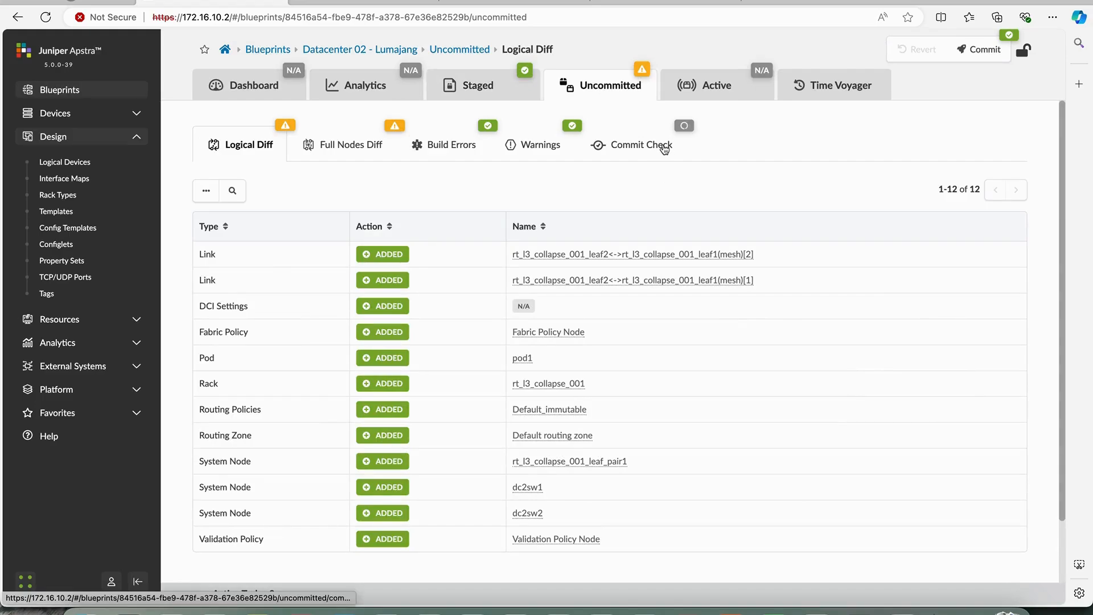
left_click(664, 147)
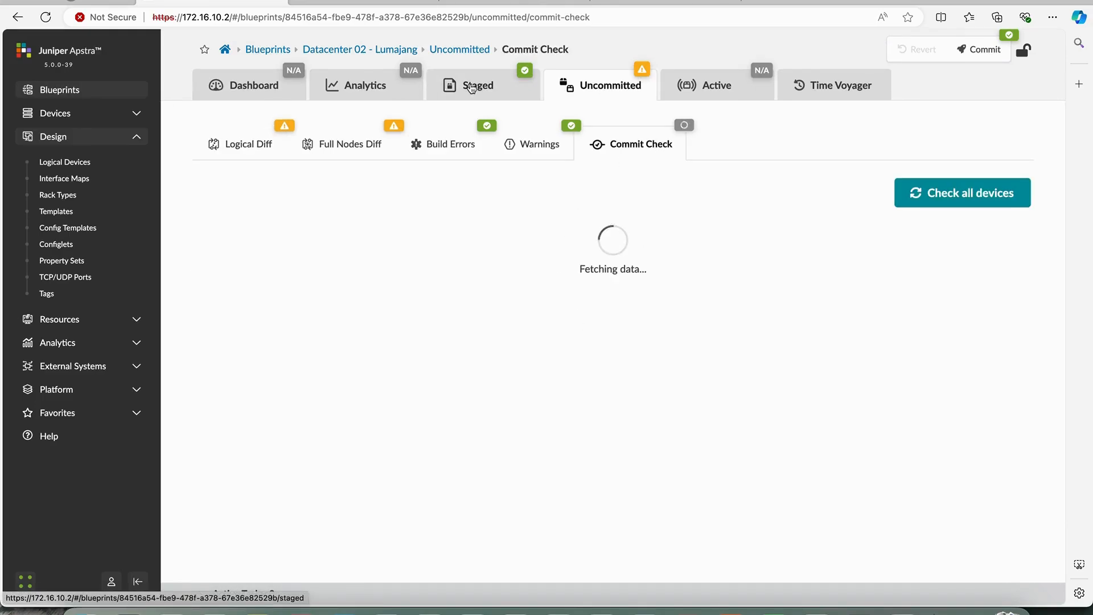
left_click(471, 87)
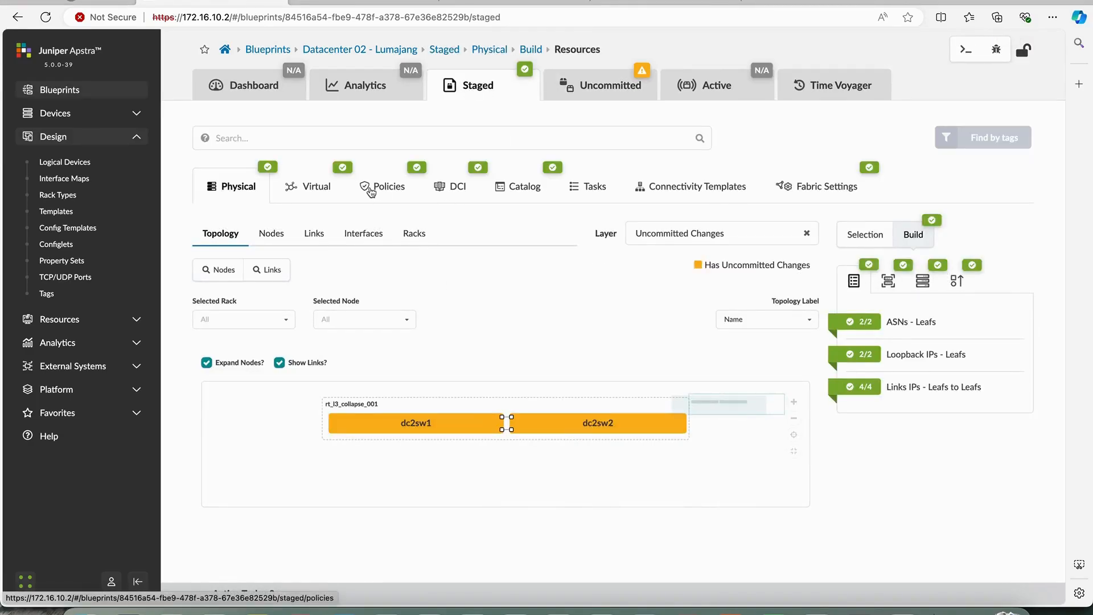
left_click(563, 96)
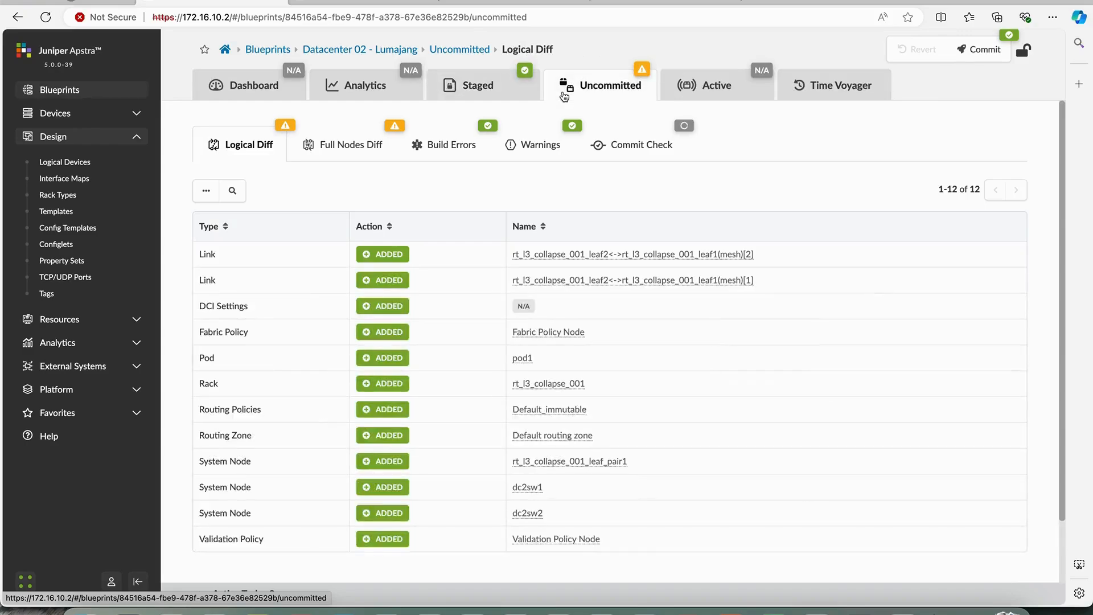
left_click(652, 140)
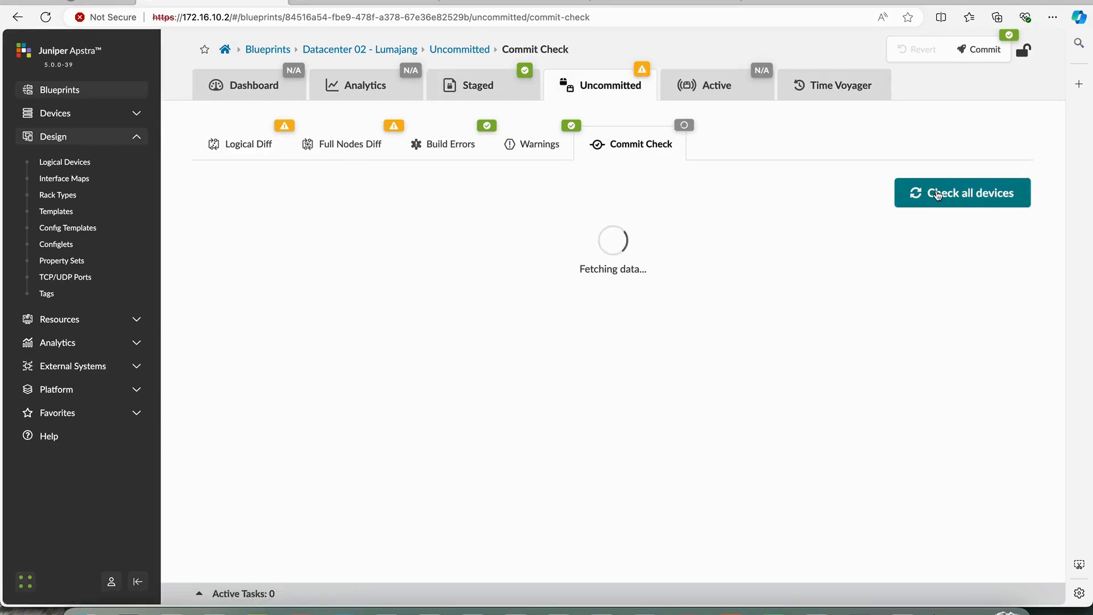
left_click(937, 194)
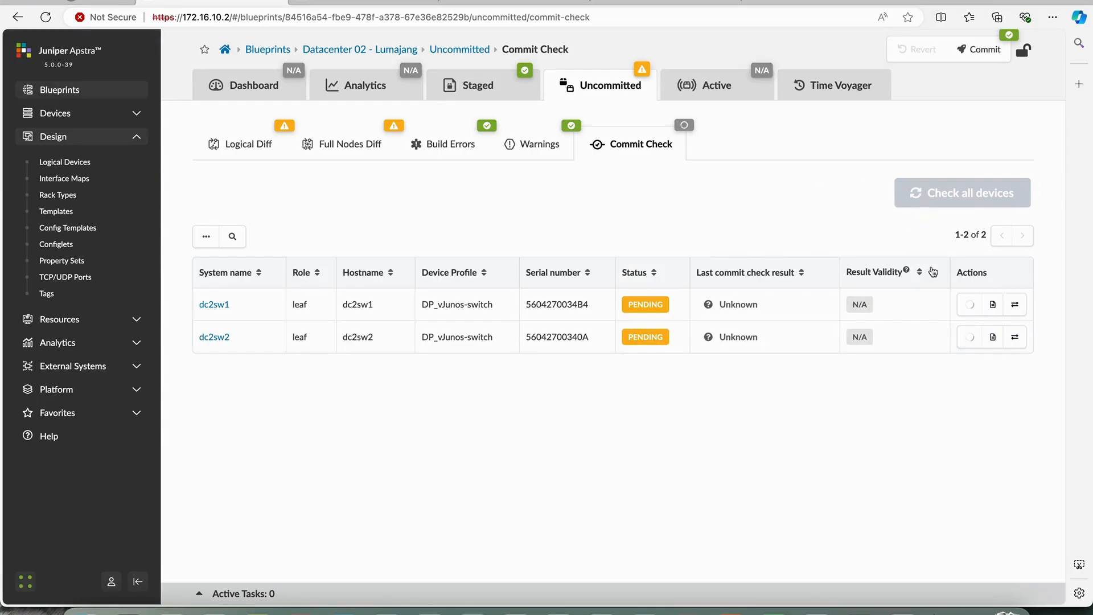
Examine the rendered configuration of dc2sw1, including its interfaces, routing options and BGP neighbors.
left_click(992, 304)
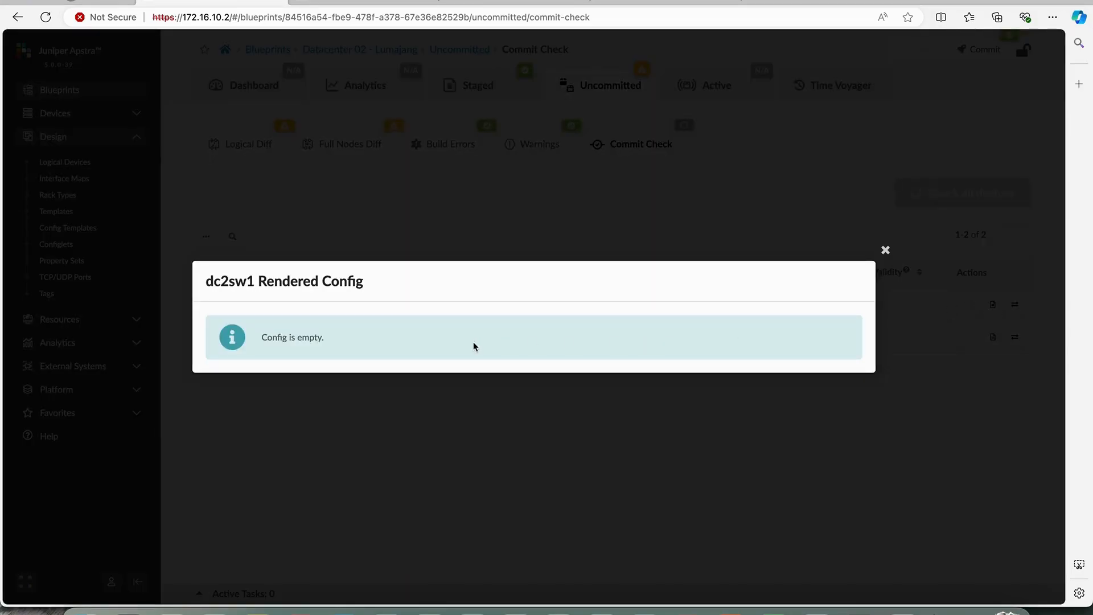
left_click(885, 250)
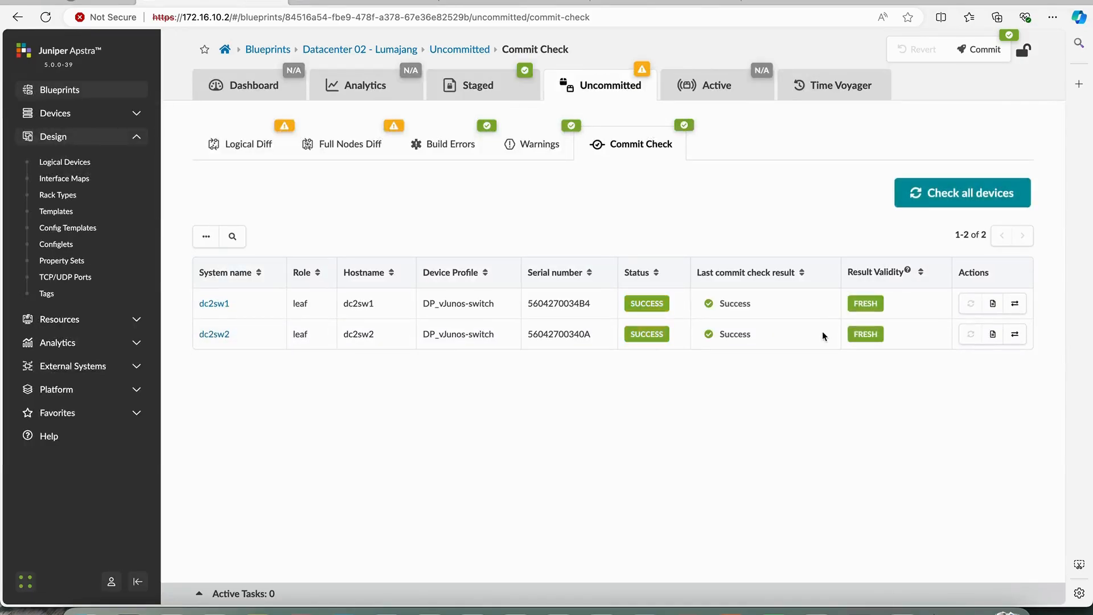
left_click(992, 303)
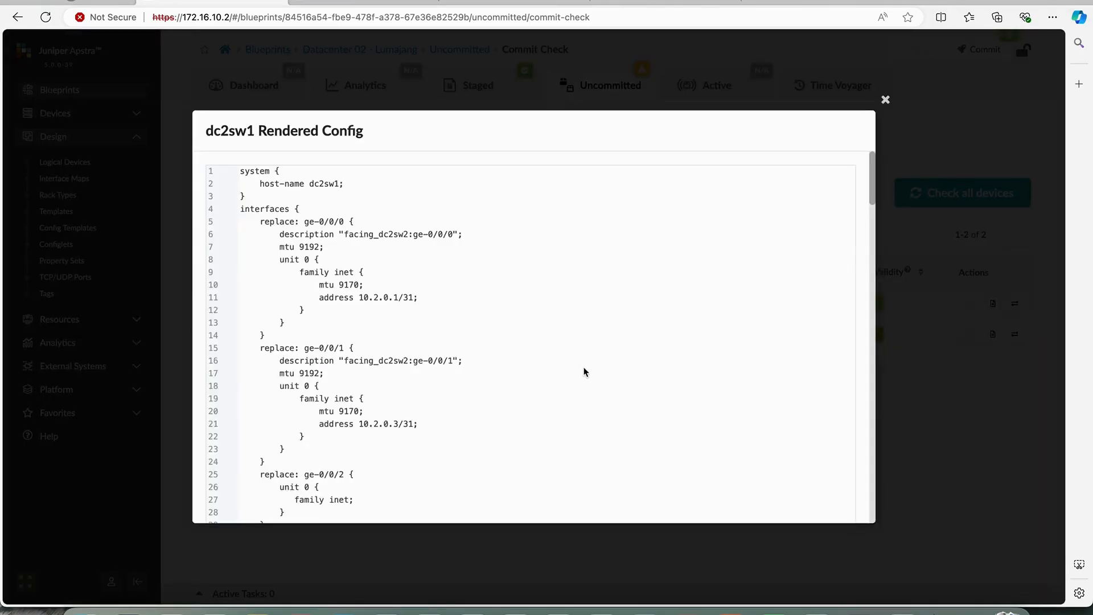
scroll(584, 371, "down", 2)
scroll(584, 372, "up", 2)
scroll(583, 372, "down", 12)
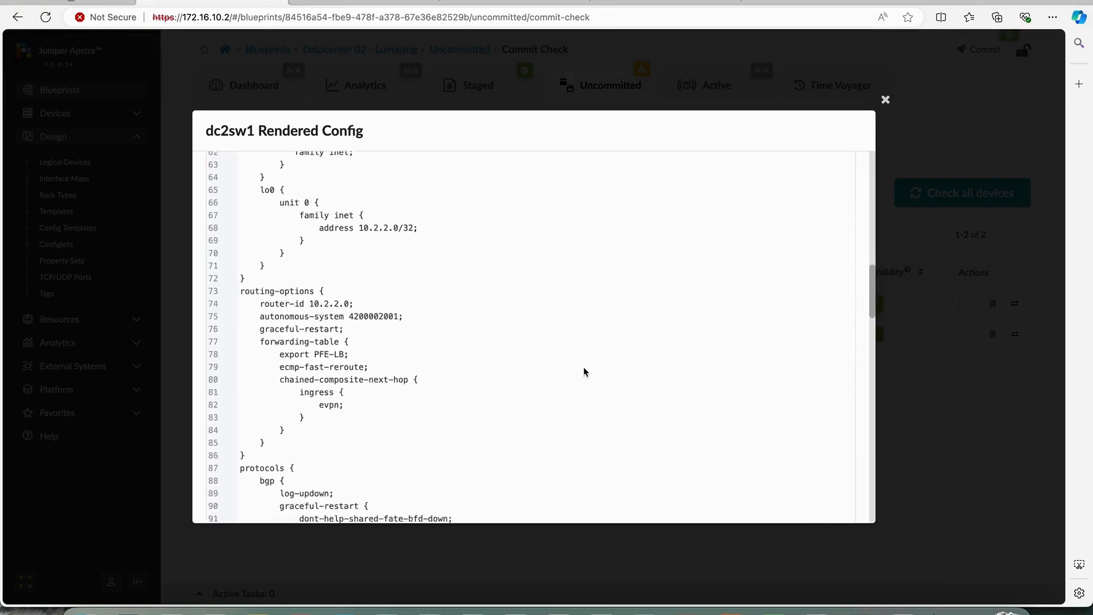
scroll(584, 372, "down", 6)
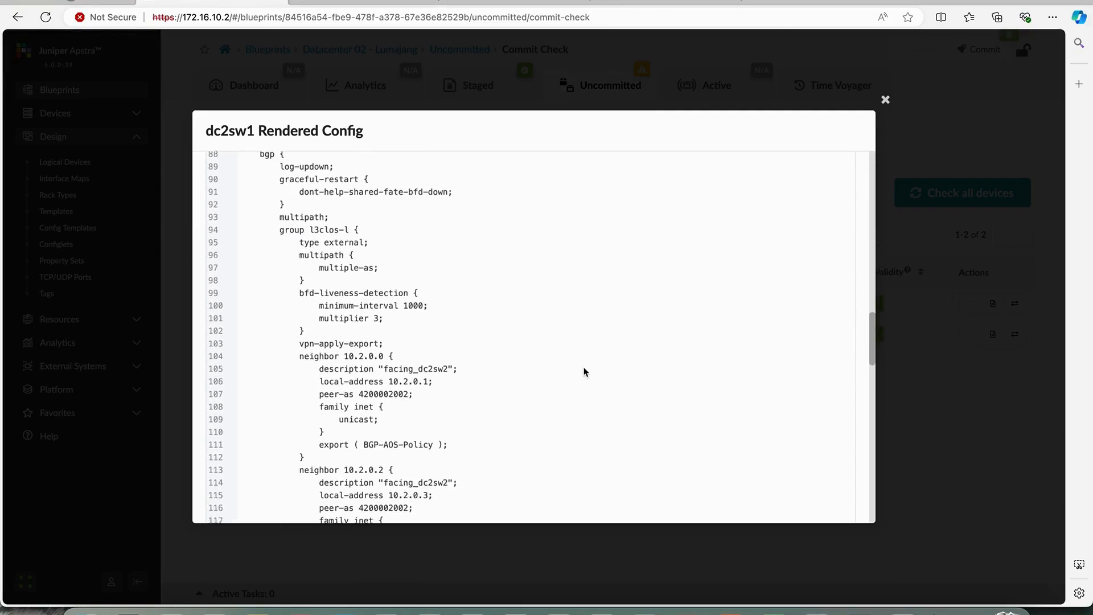
scroll(583, 371, "down", 5)
scroll(584, 371, "up", 3)
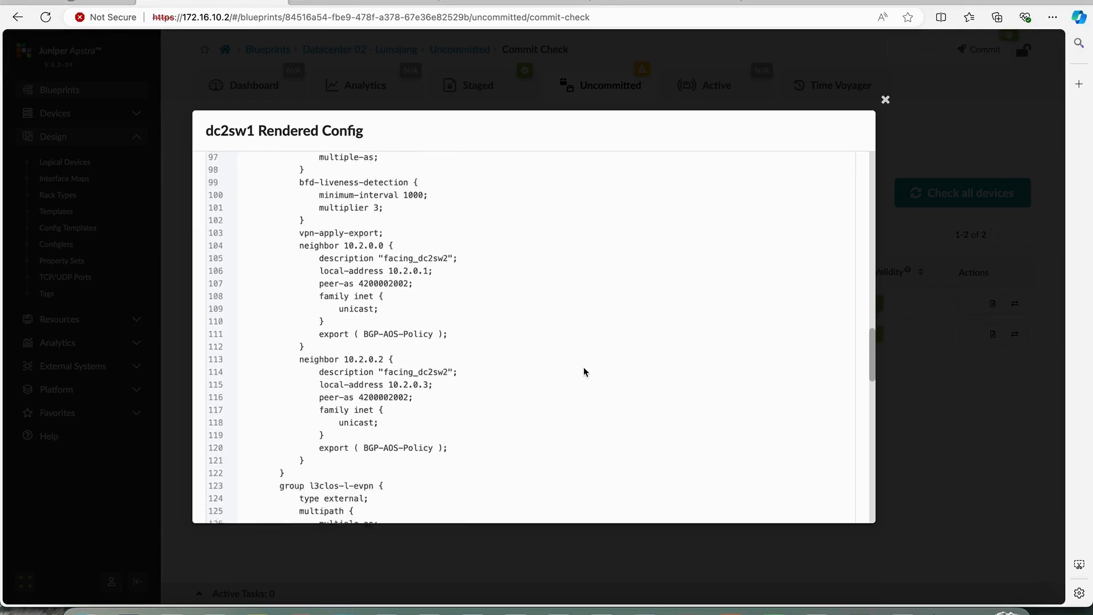
Review the remaining EVPN BGP group and policy statements in dc2sw1's rendered configuration and close it.
scroll(583, 371, "up", 1)
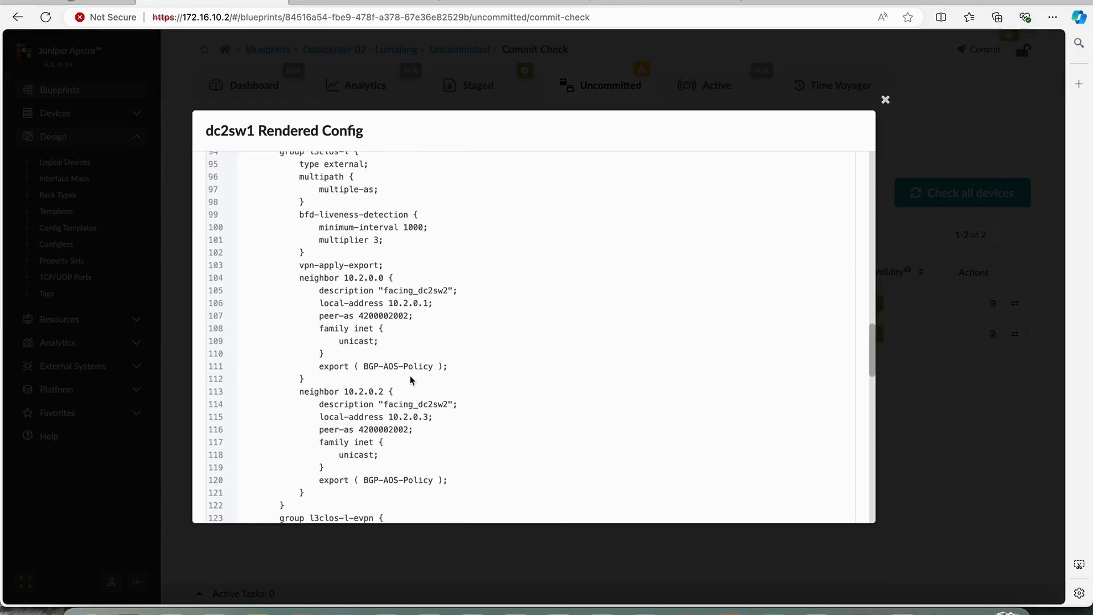
scroll(467, 408, "down", 5)
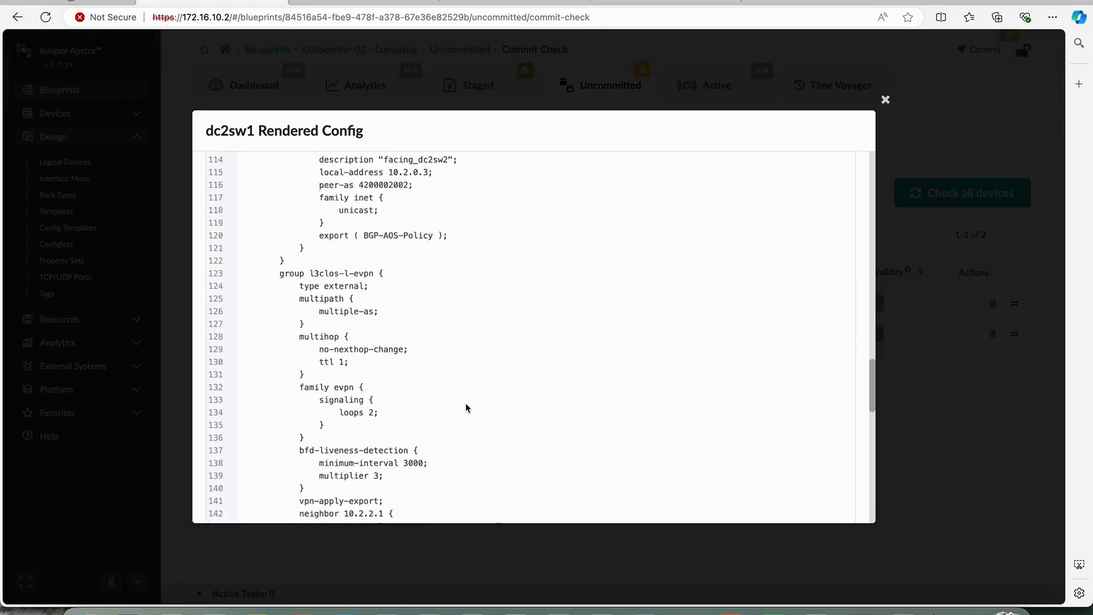
scroll(467, 408, "down", 15)
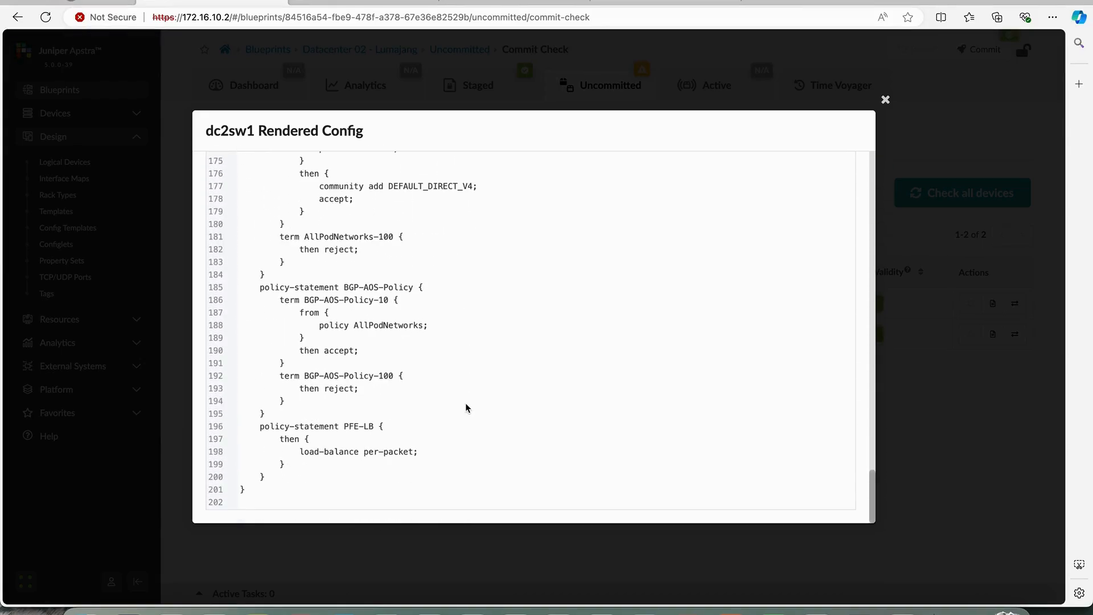
scroll(467, 407, "up", 20)
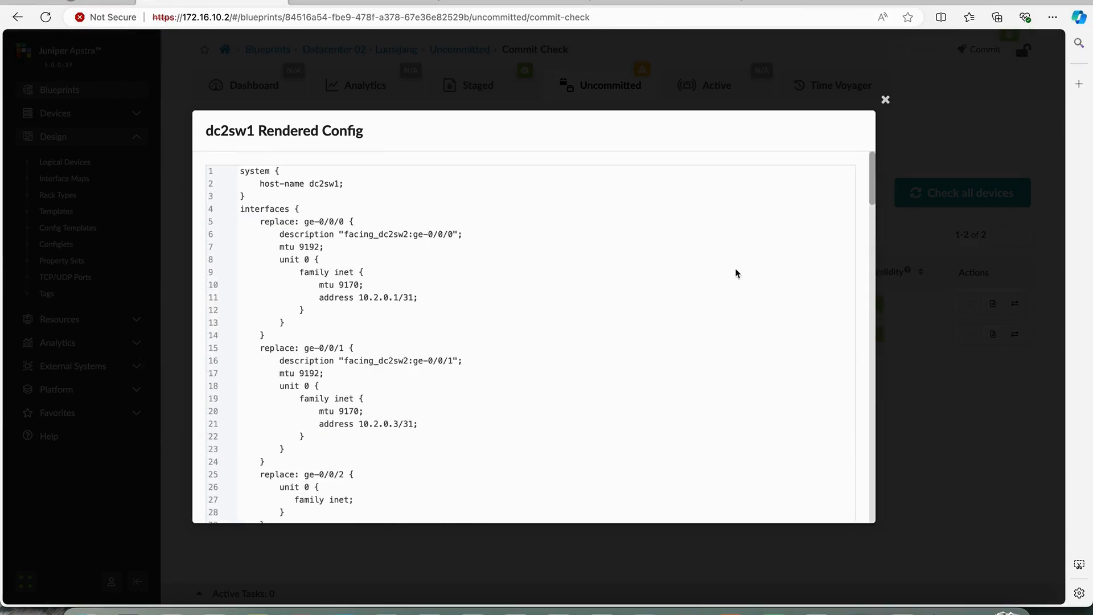
left_click(886, 100)
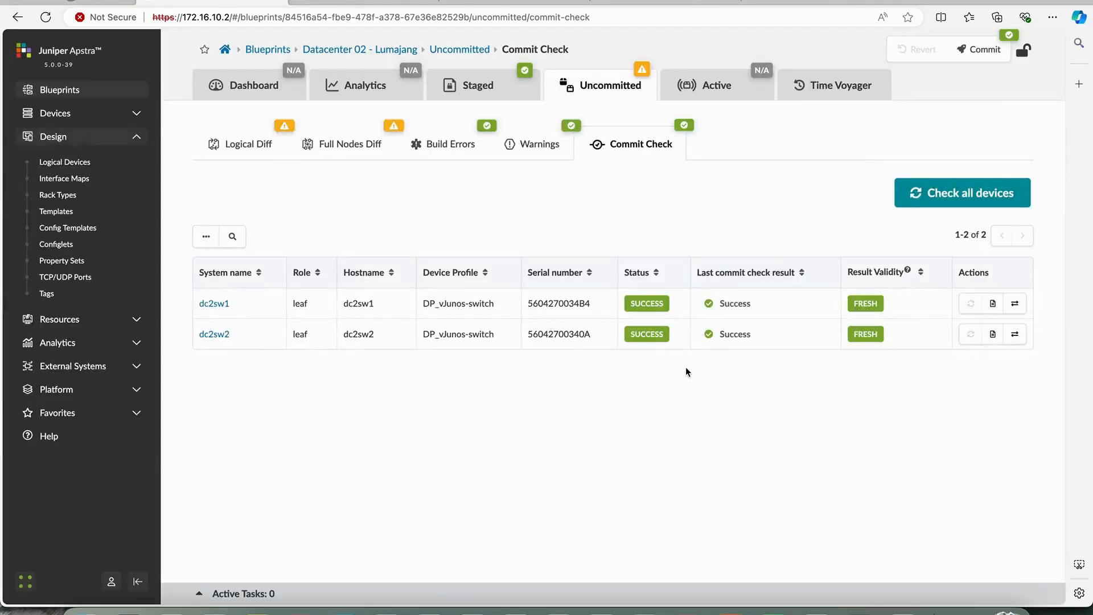
Commit the staged changes to the active blueprint with the revision description "First Data Center Build".
left_click(974, 49)
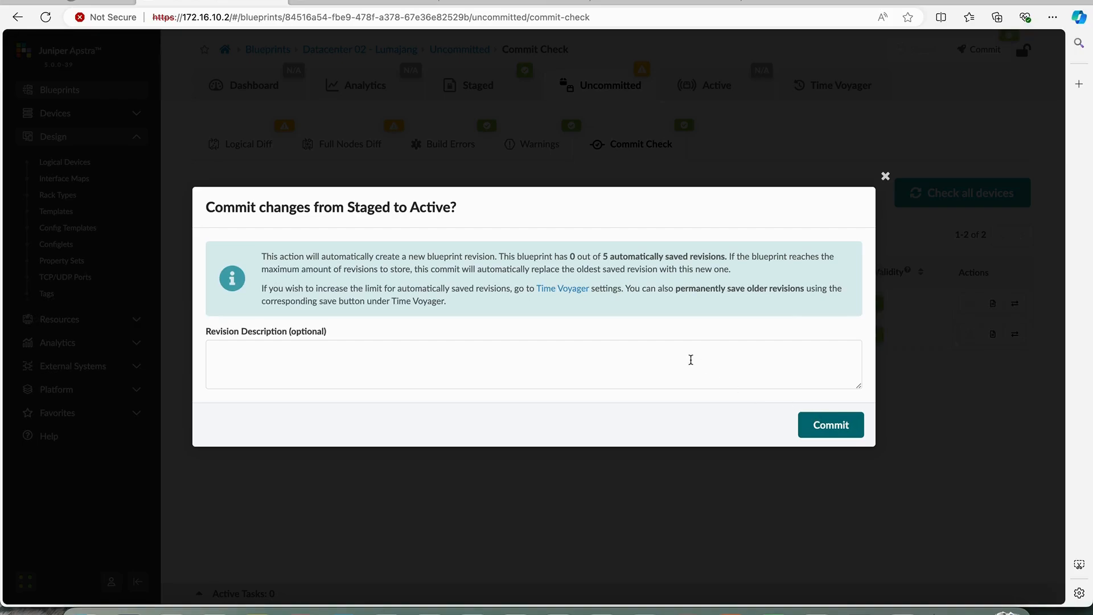
left_click(691, 359)
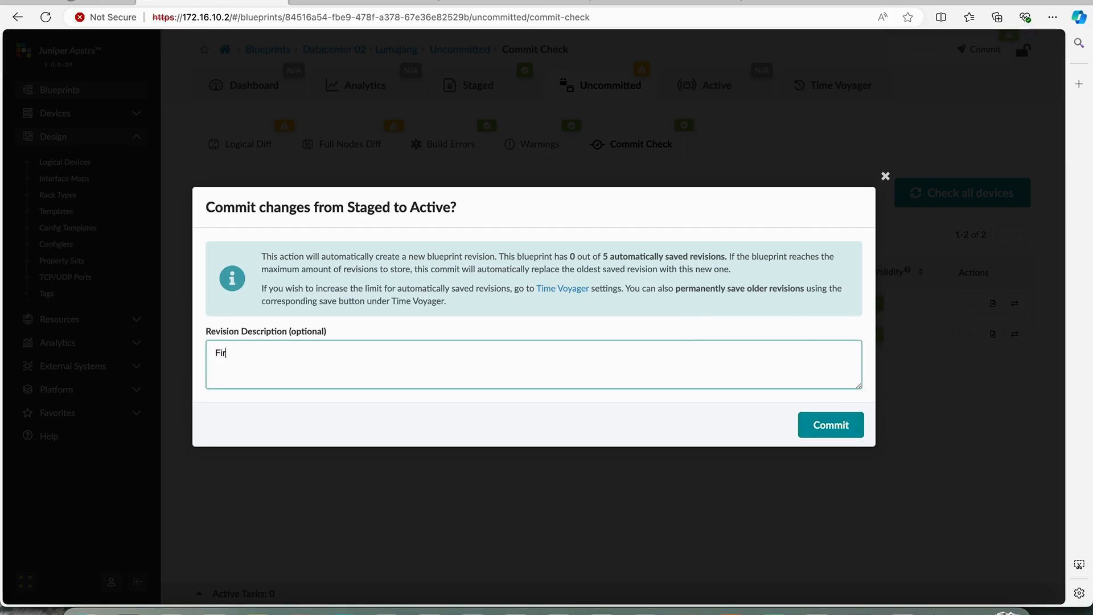
type("First Data Center Build")
left_click(852, 433)
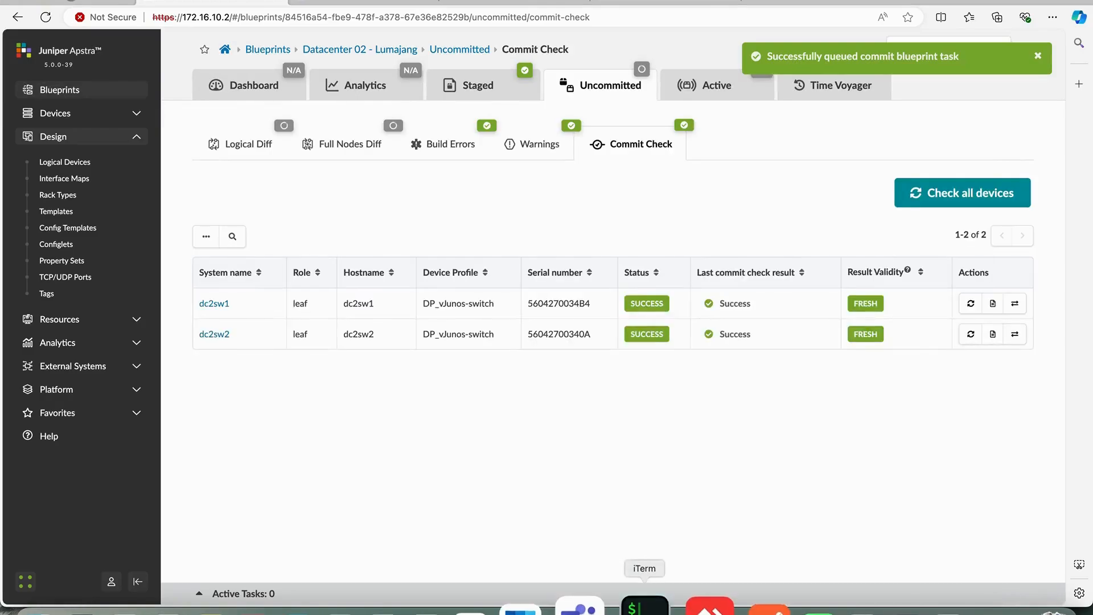
Switch to iTerm and start a ping to 8.8.8.8 from the Firewall session.
left_click(644, 604)
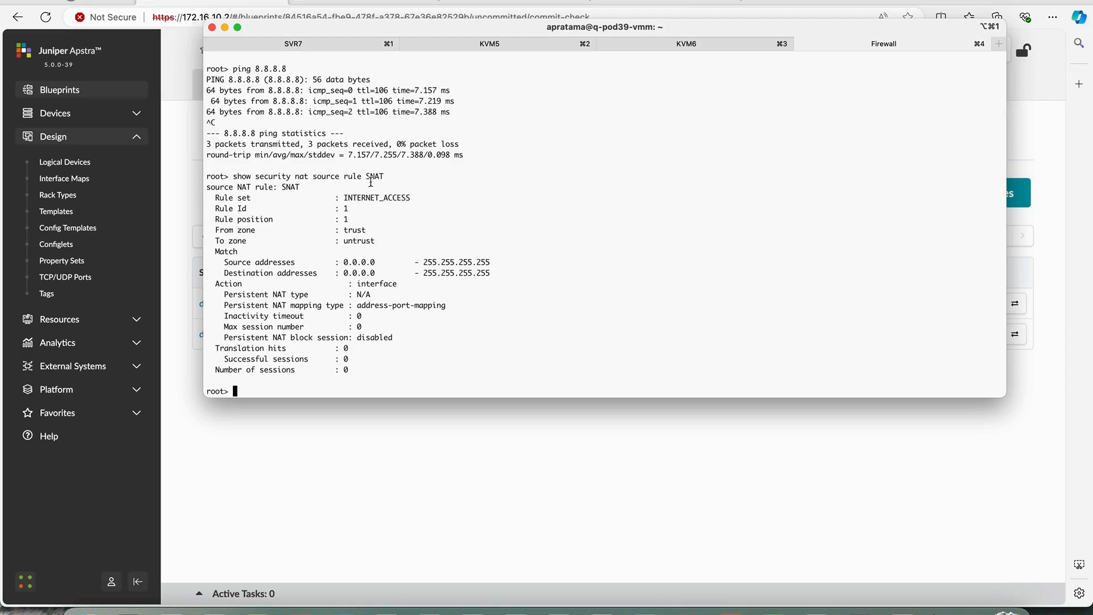
left_click_drag(244, 173, 497, 359)
left_click(498, 361)
key("Return")
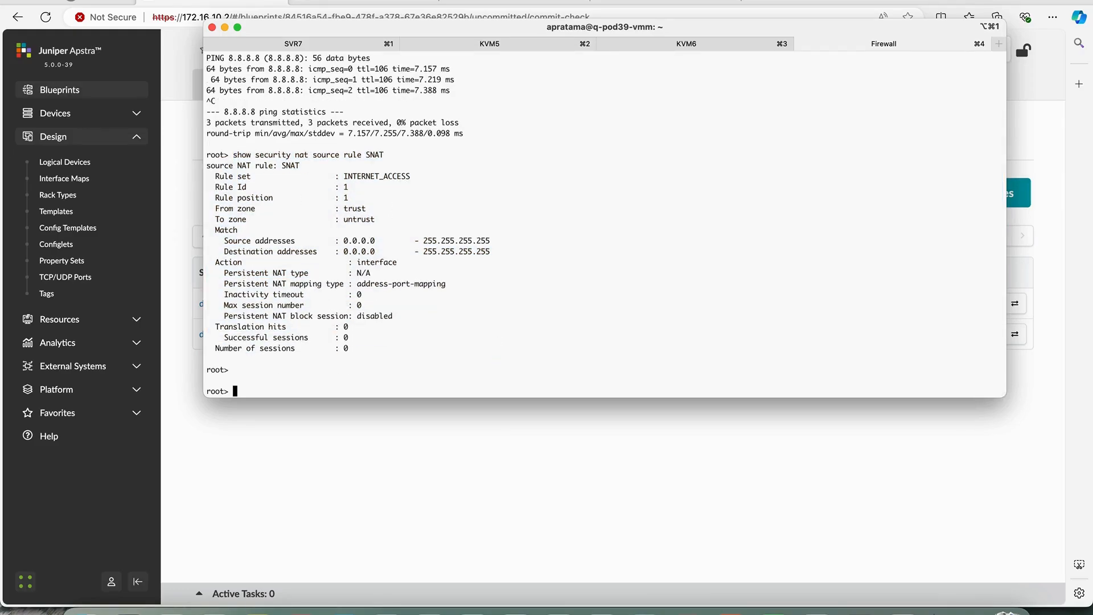
key("Return")
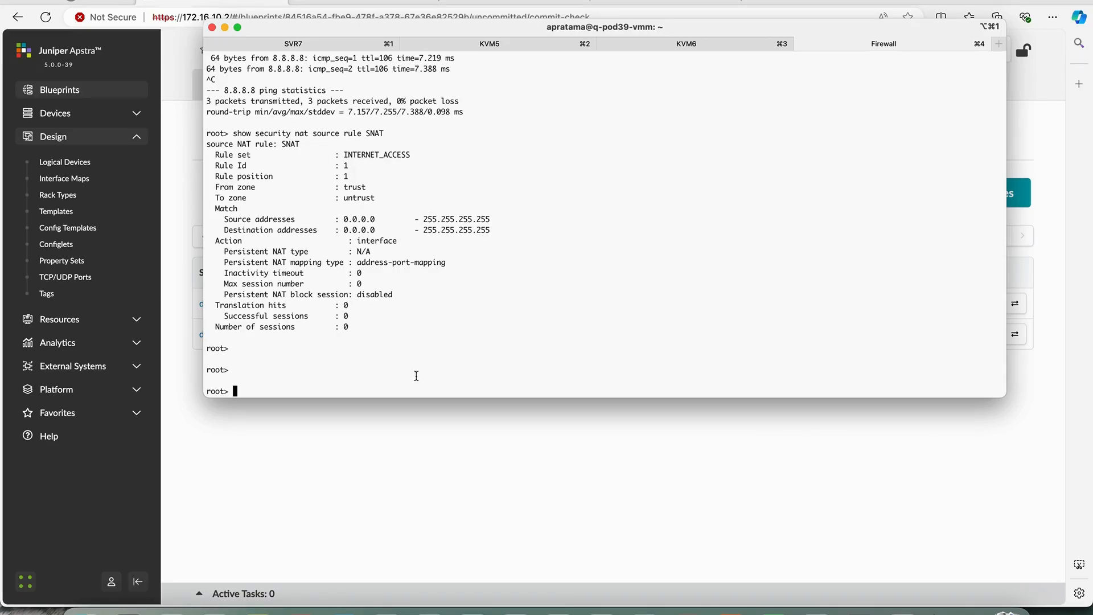
type("ping 8.8.8.8")
key("Return")
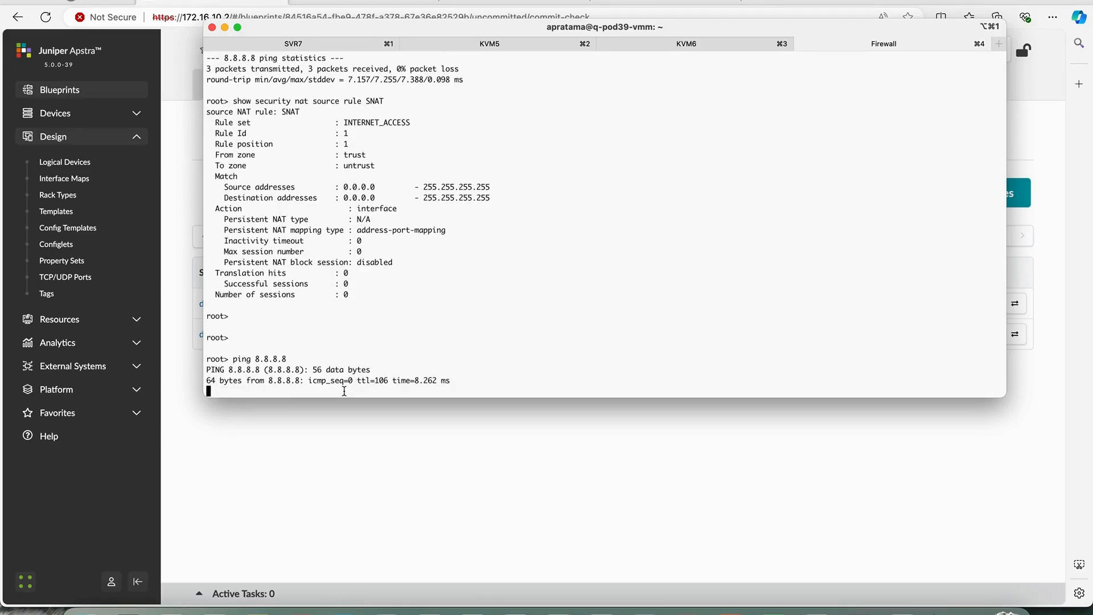
Return to Apstra and create a routing zone with the VRF name PRODUCTION in the staged blueprint.
left_click(340, 457)
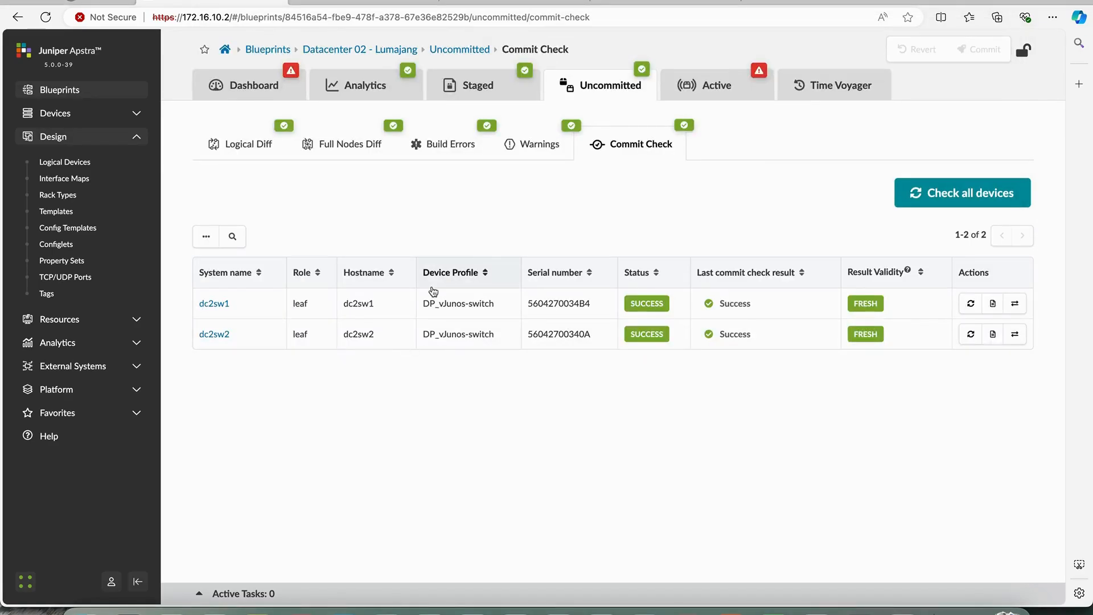
left_click(467, 86)
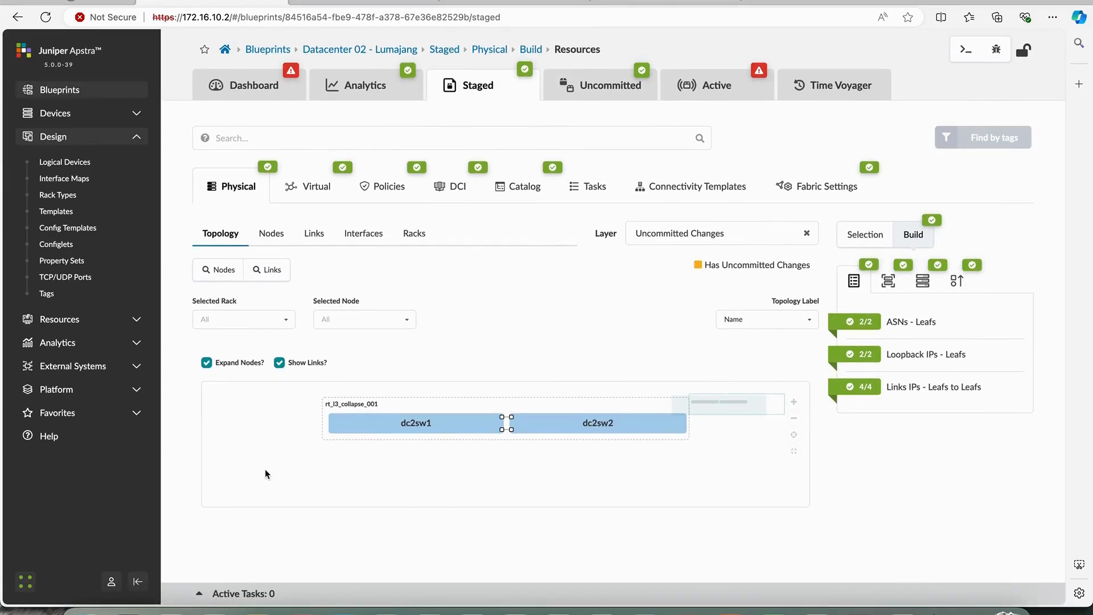
left_click(307, 186)
left_click(333, 234)
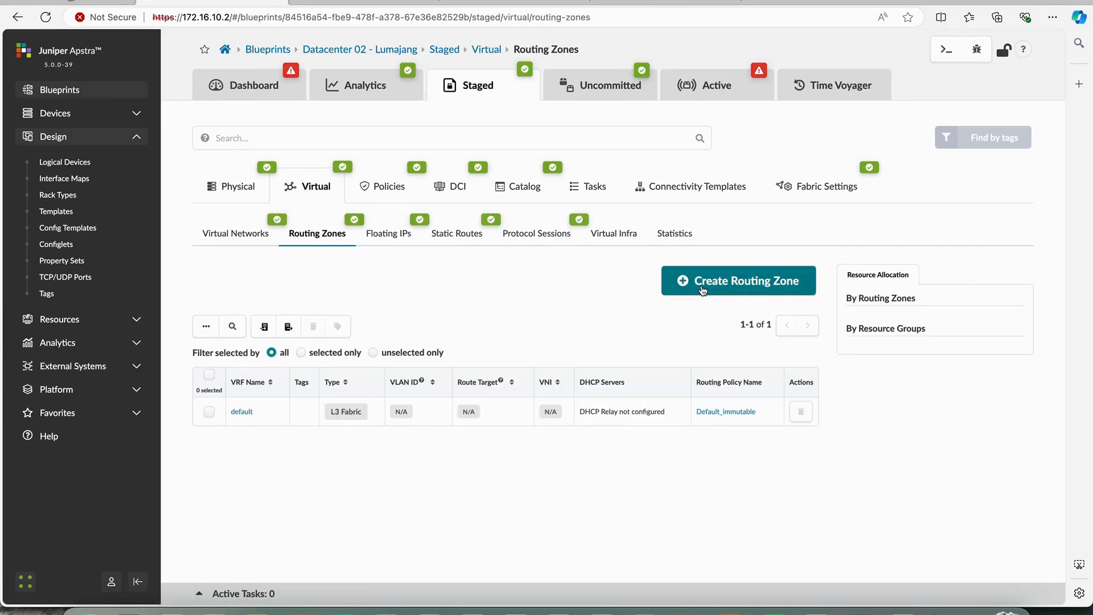
left_click(702, 281)
left_click(392, 171)
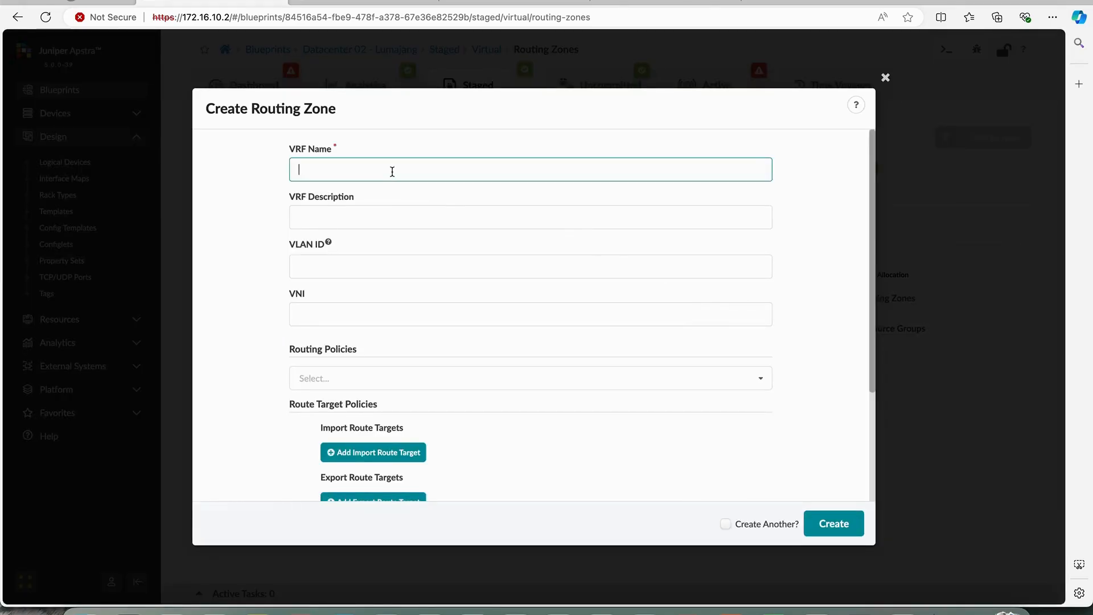
type("PRODUCTION")
key("Caps_Lock")
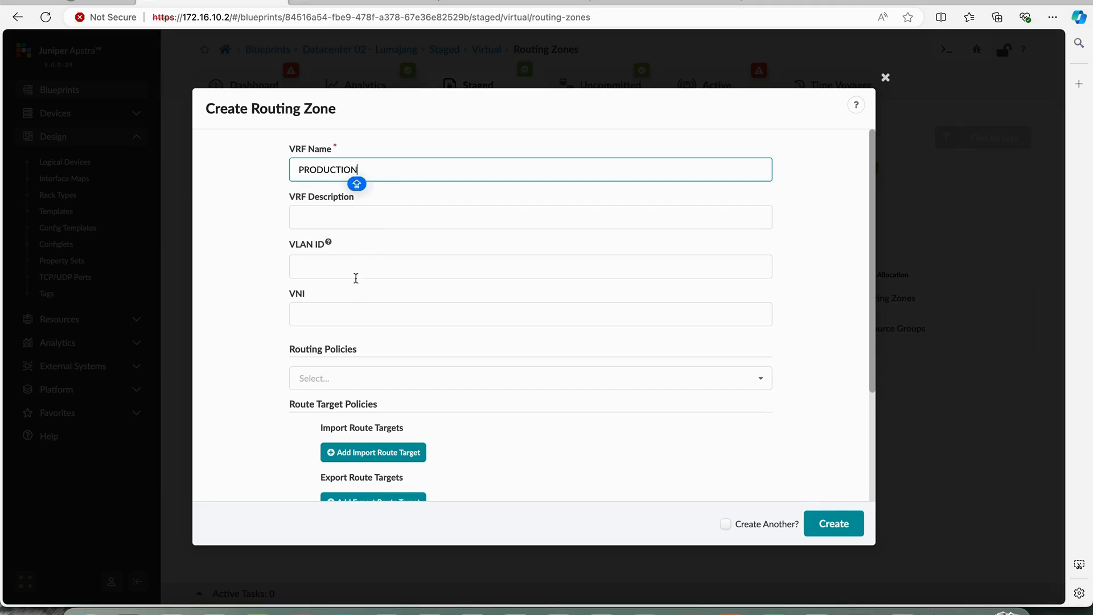
scroll(346, 370, "down", 3)
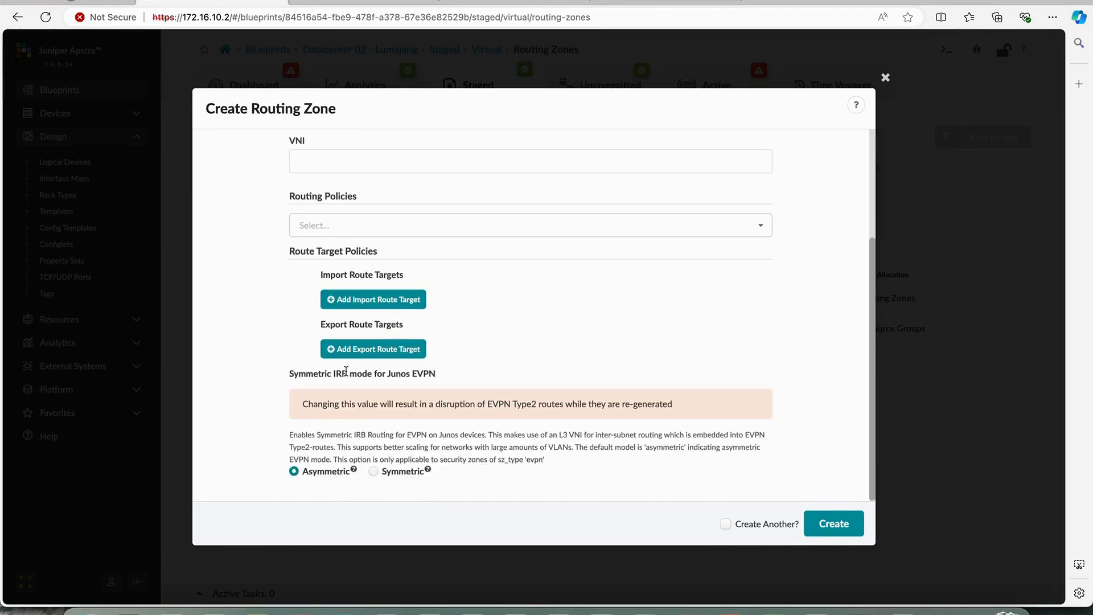
scroll(345, 370, "up", 3)
left_click(831, 523)
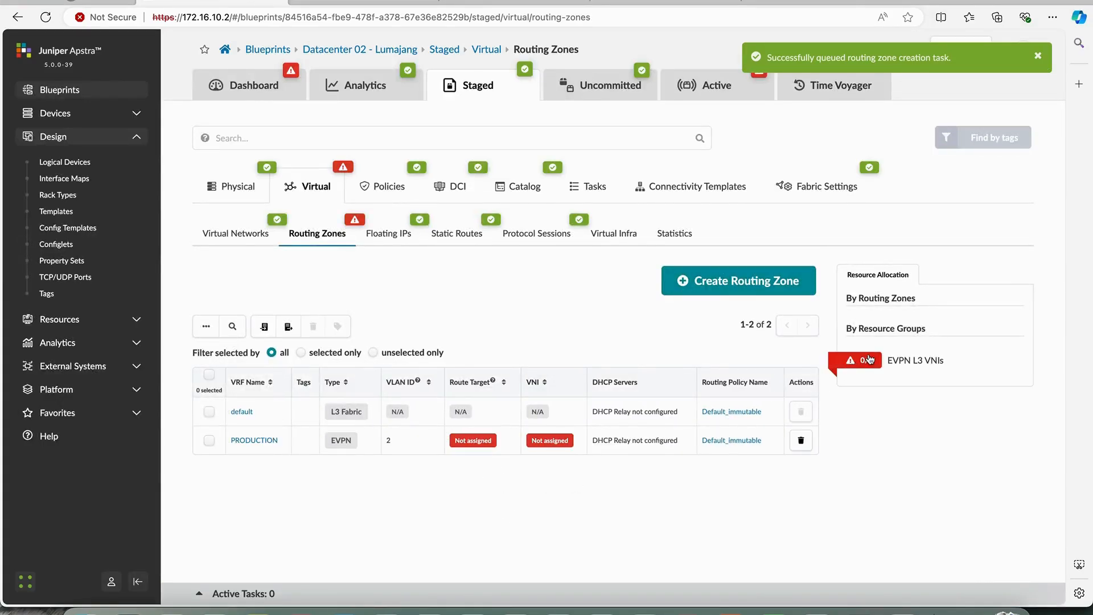
Assign the VNI_DC_02 pool to the EVPN L3 VNIs resource group and save the allocation.
left_click(869, 359)
left_click(856, 389)
scroll(861, 388, "down", 1)
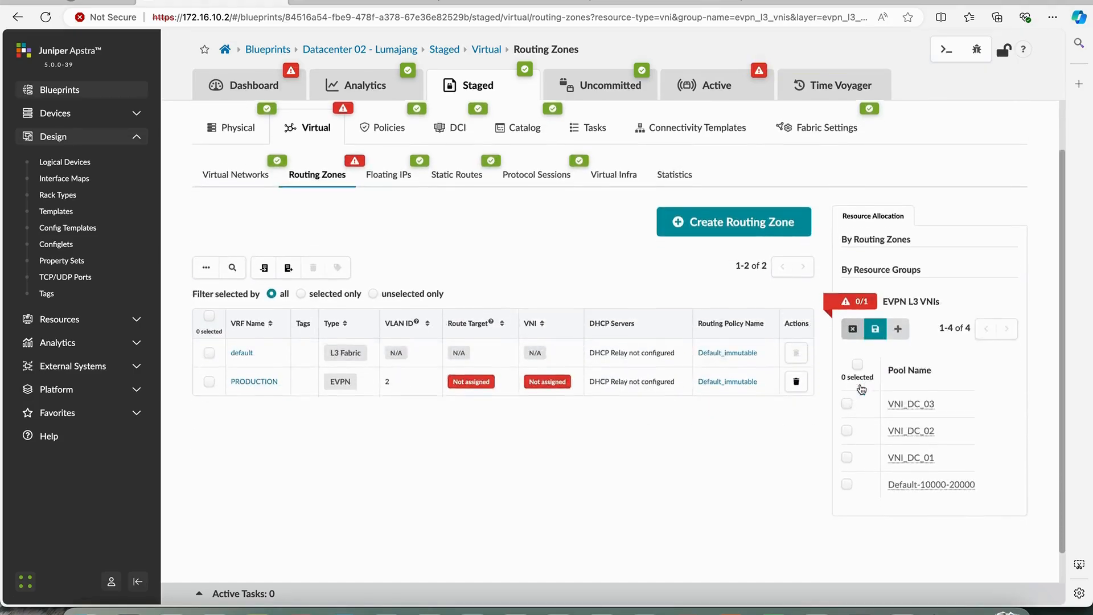
scroll(862, 388, "down", 1)
left_click(847, 408)
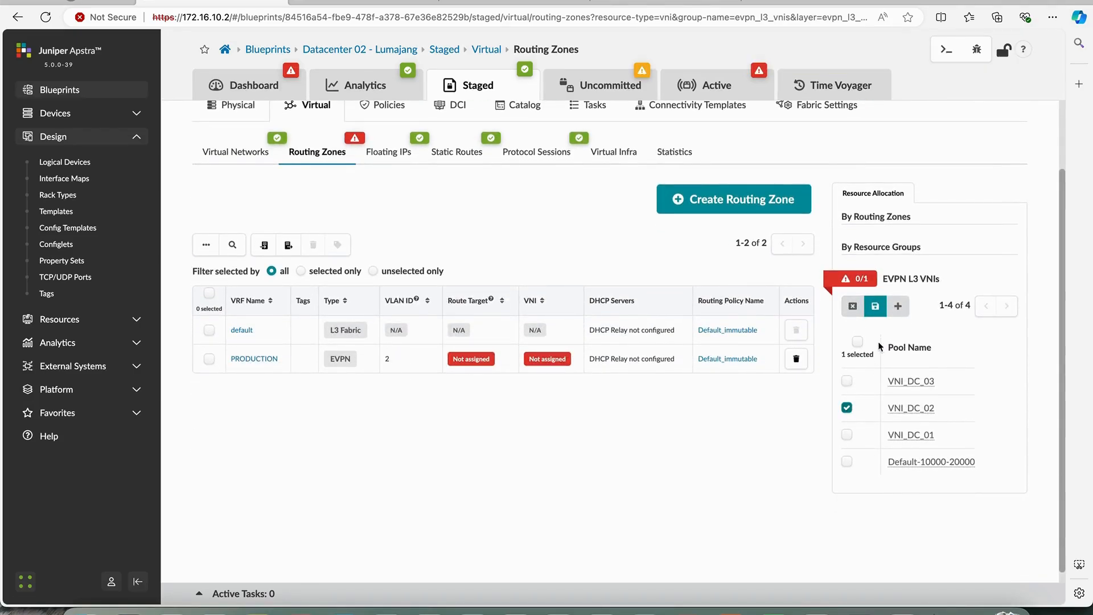
left_click(874, 306)
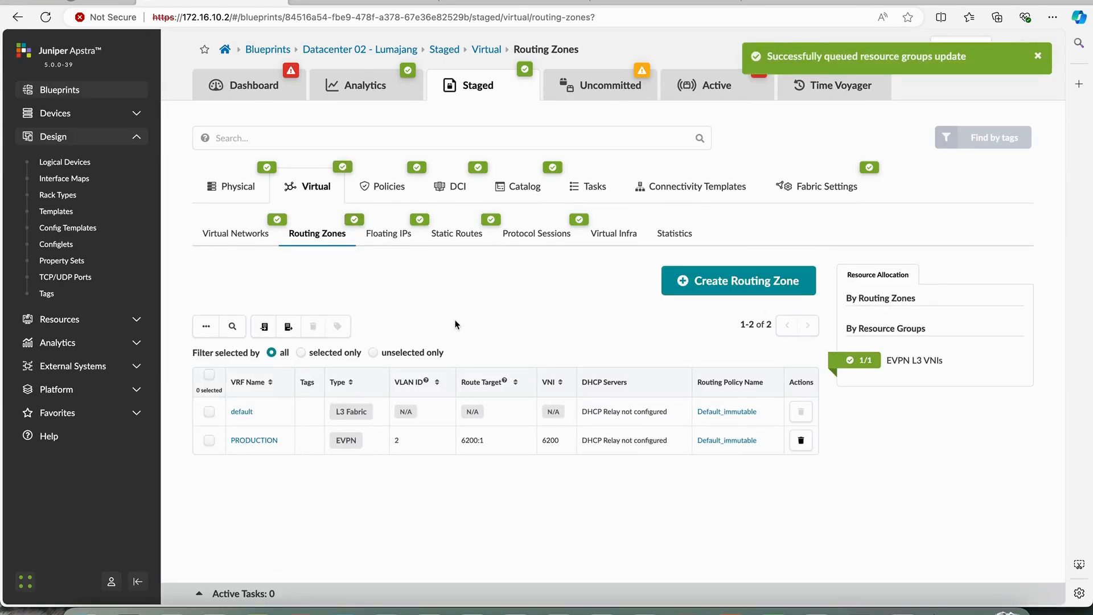
Show the staged virtual networks and switch to iTerm to check the Firewall session's running ping.
left_click(237, 243)
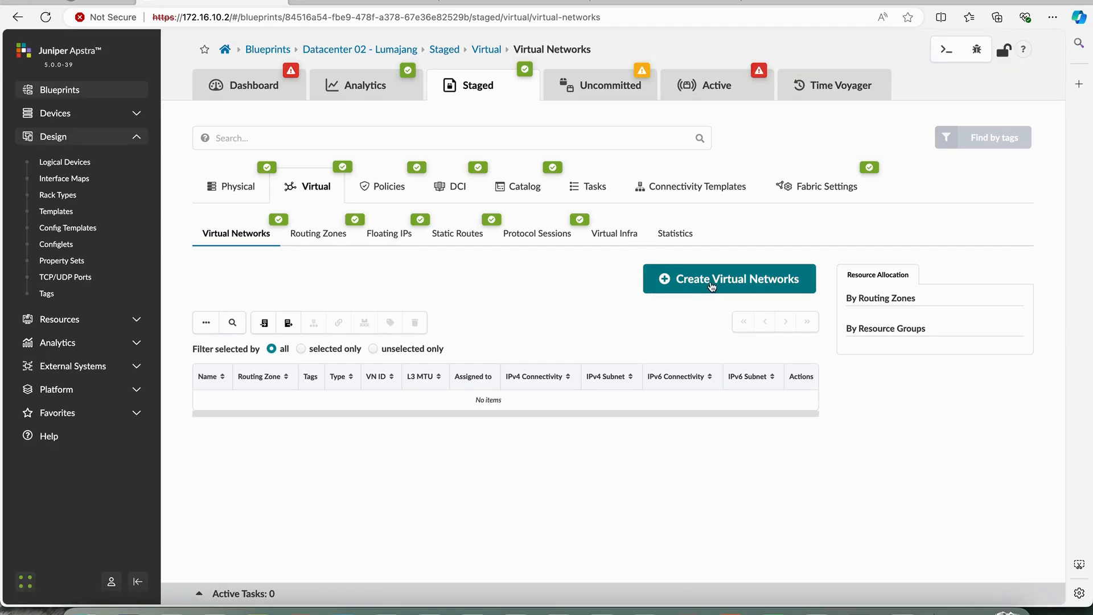
left_click(639, 603)
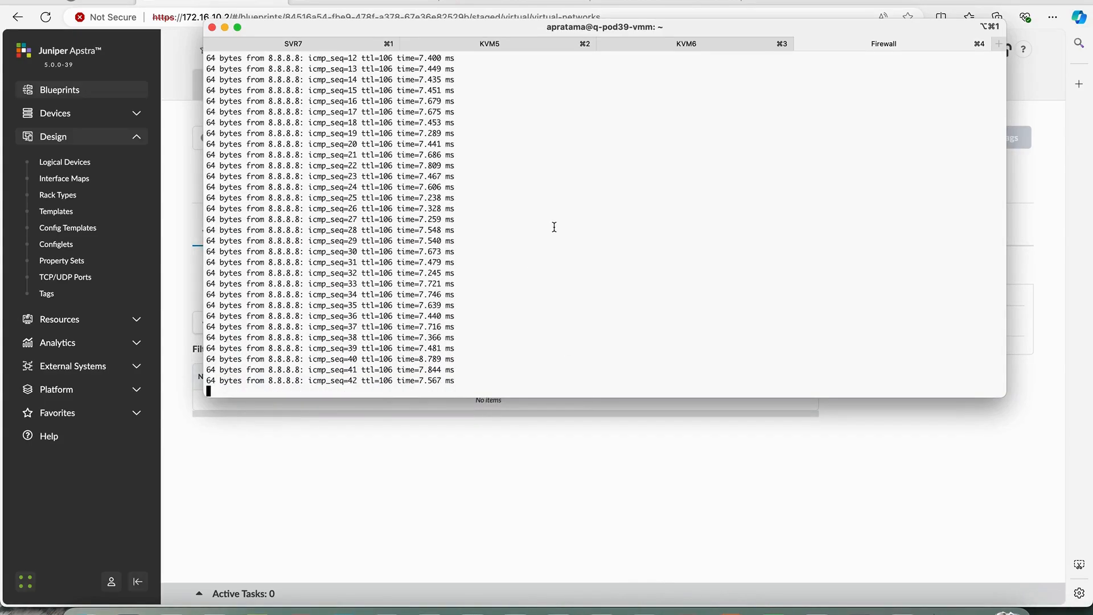
Stop the running ping in the Firewall session and check the SVR7, KVM5 and KVM6 terminal sessions.
key("ctrl+c")
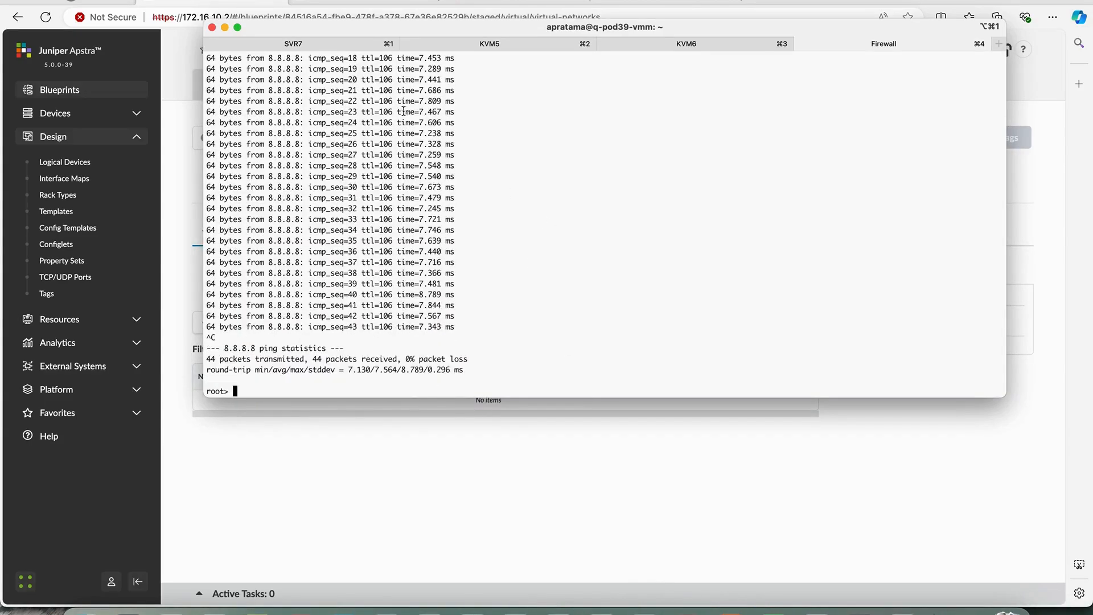
left_click(303, 43)
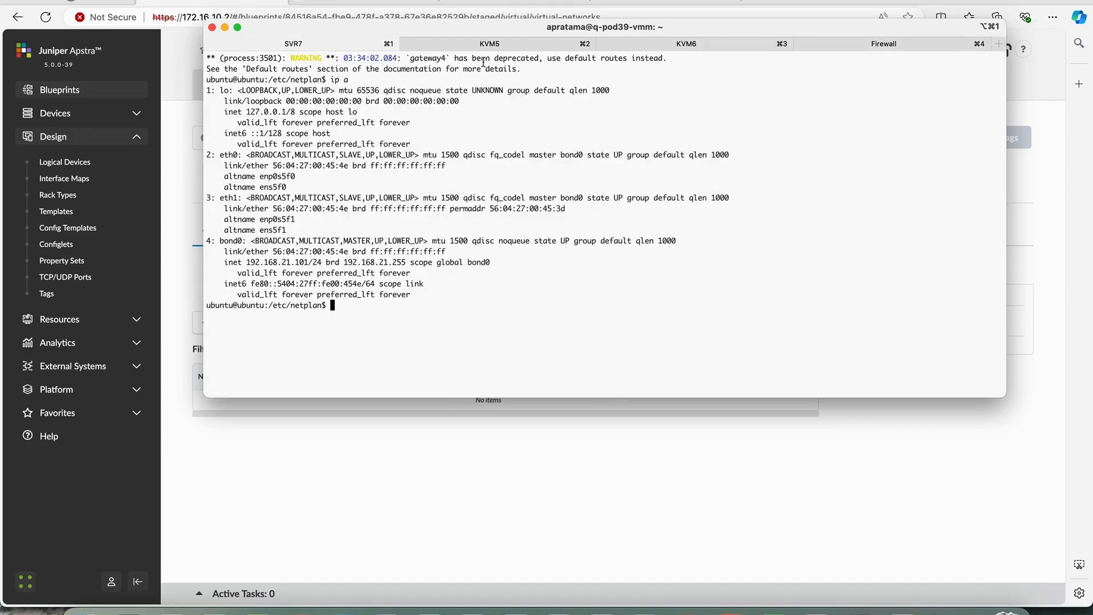
left_click(472, 44)
left_click(661, 43)
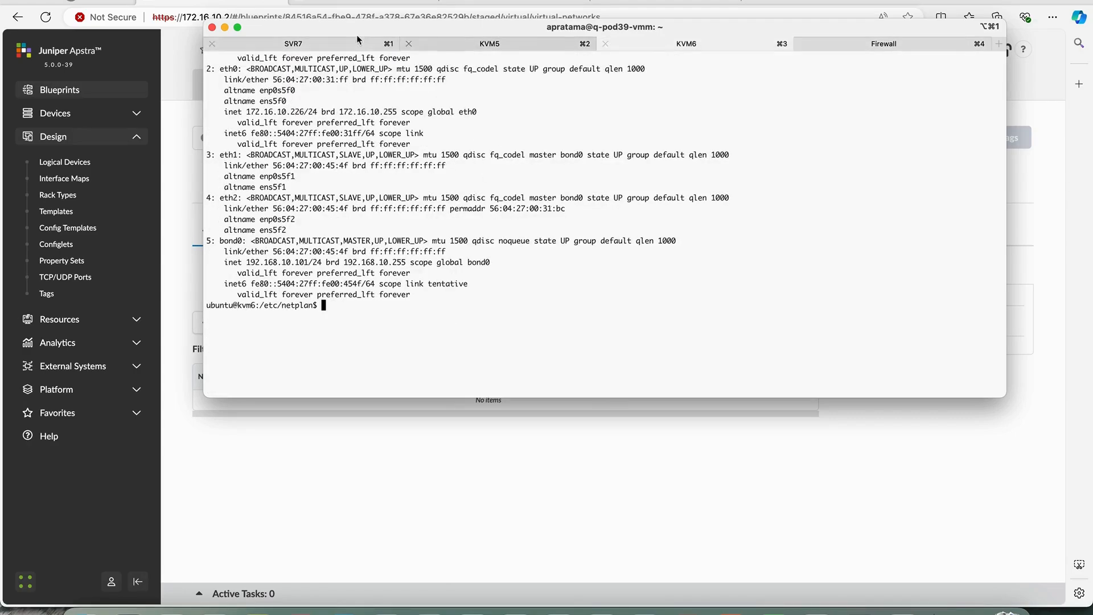
left_click(331, 44)
Switch to Juniper Apstra and start a VXLAN virtual network named VN_WEB in the PRODUCTION routing zone.
left_click(371, 486)
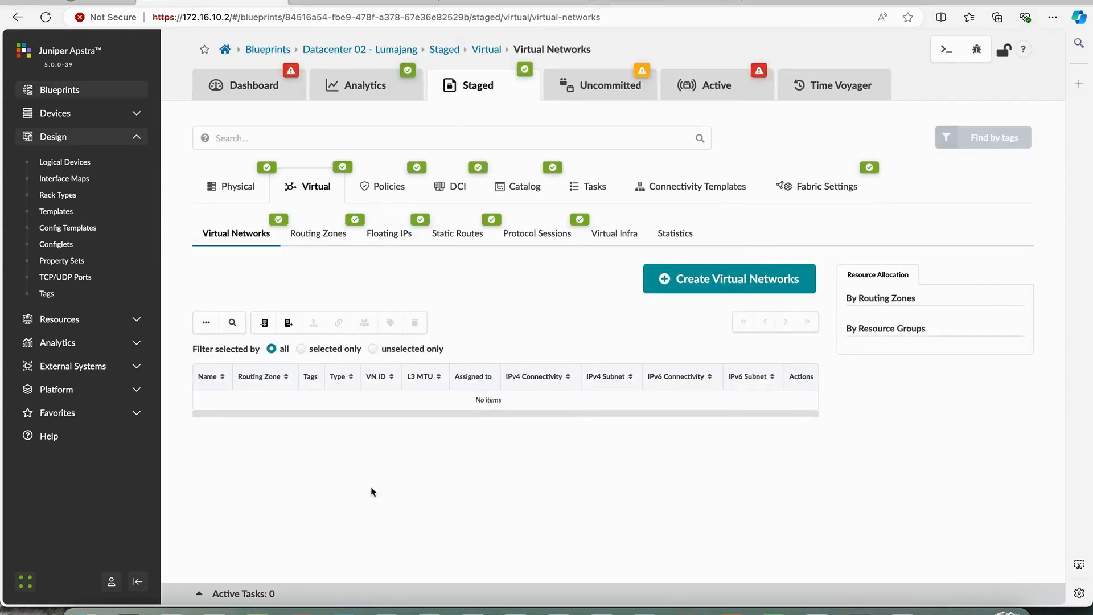
left_click(727, 276)
left_click(299, 265)
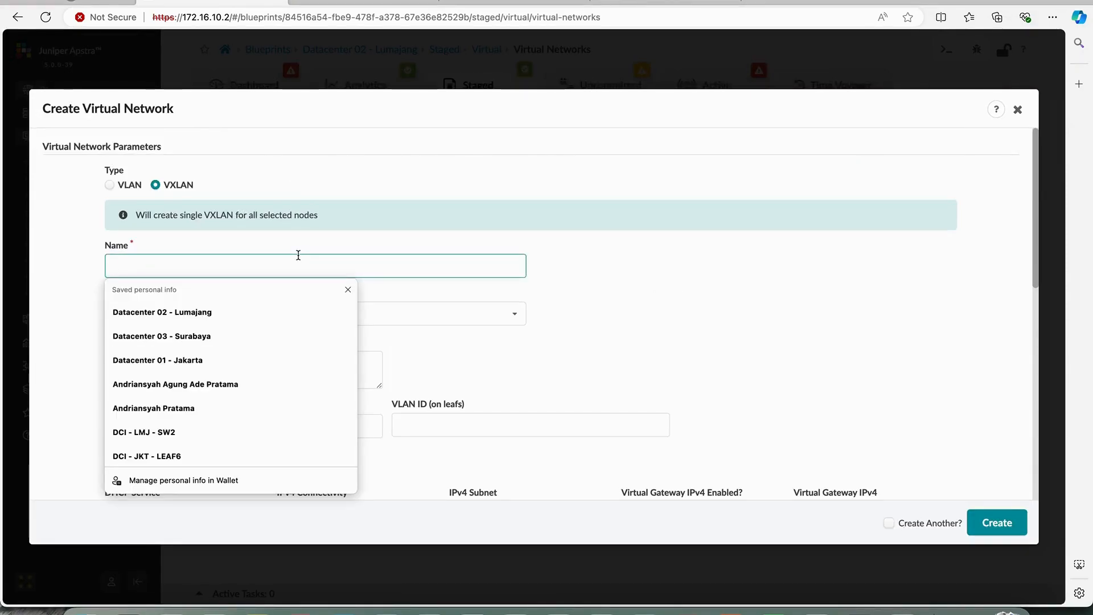
type("VN")
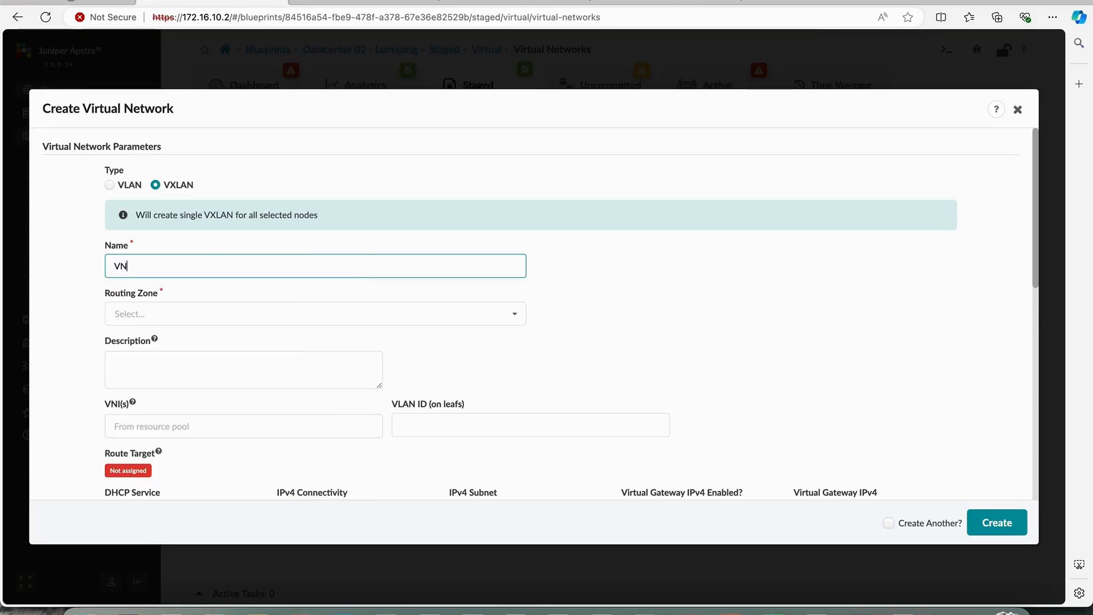
type("_WEB")
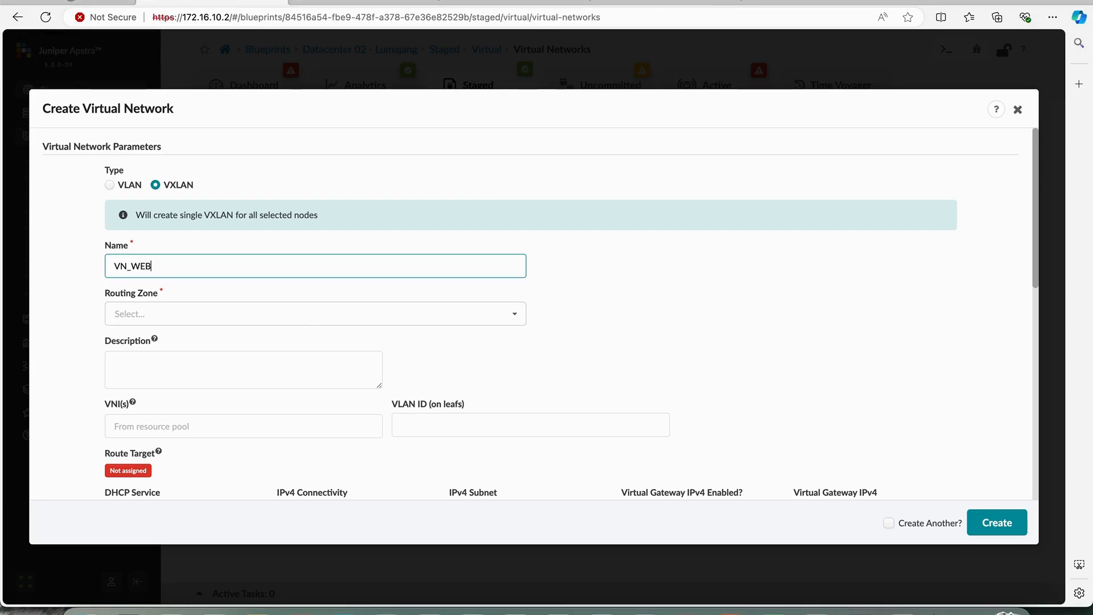
left_click(223, 305)
left_click(184, 336)
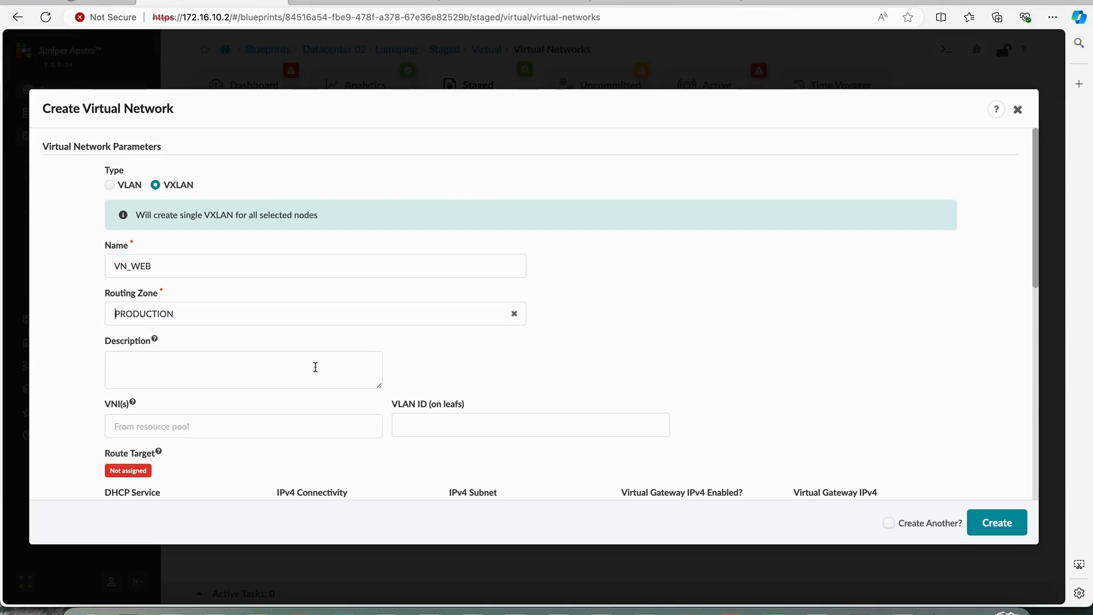
Set VN_WEB's VLAN ID on leafs to 21 and reserve it across the blueprint.
scroll(314, 367, "down", 1)
left_click(430, 351)
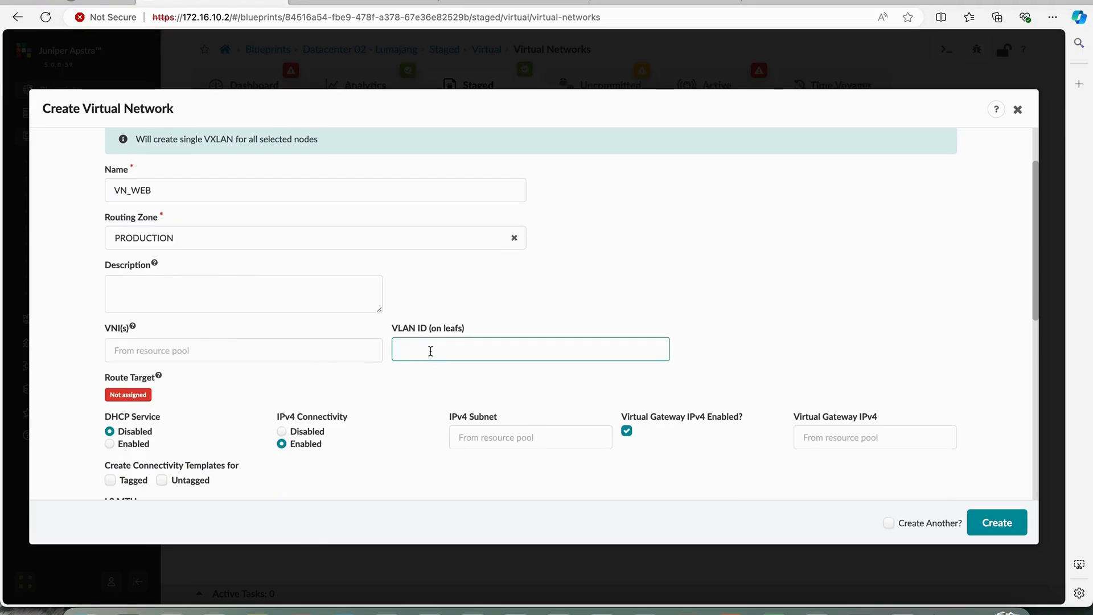
type("21")
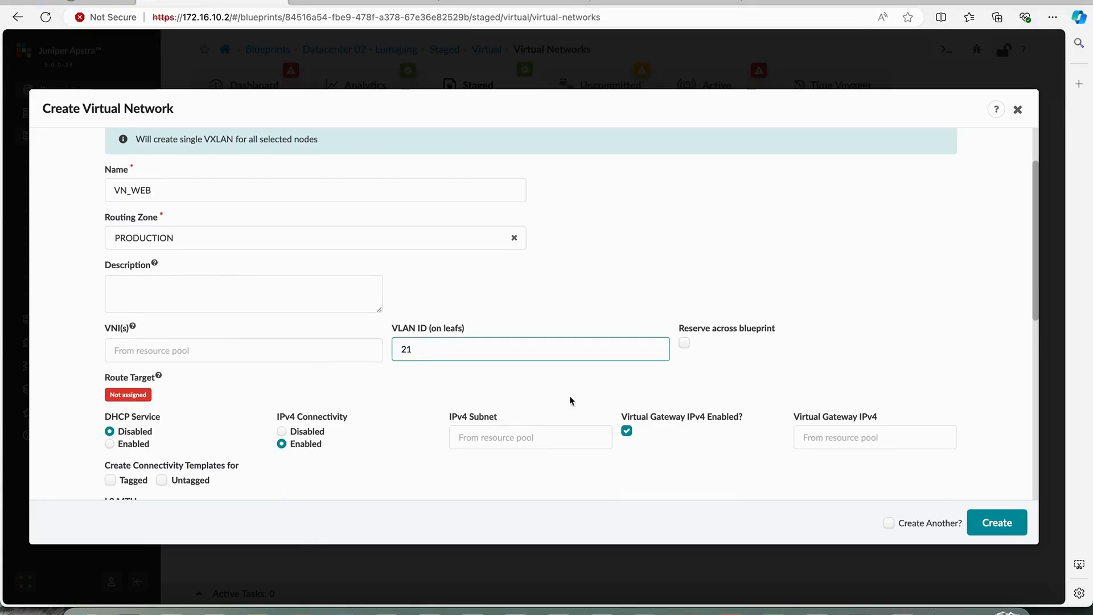
left_click(684, 342)
Set VN_WEB's IPv4 subnet to 192.168.21.0/24 and its virtual gateway IPv4 to 192.168.21.1.
left_click(533, 437)
type("192.16")
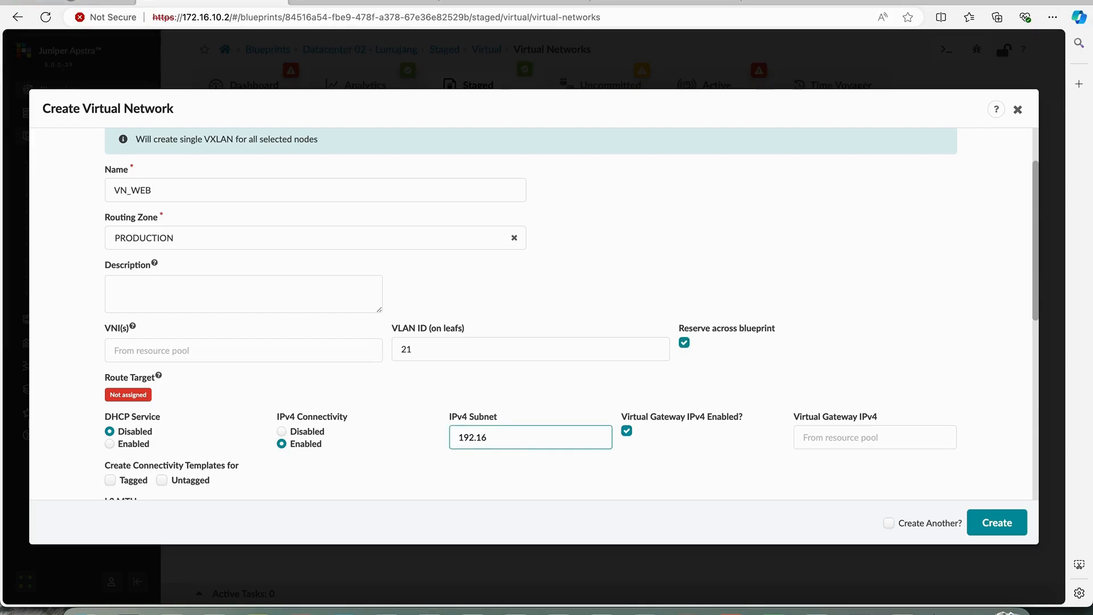
type("8.")
key("Tab")
key("Tab")
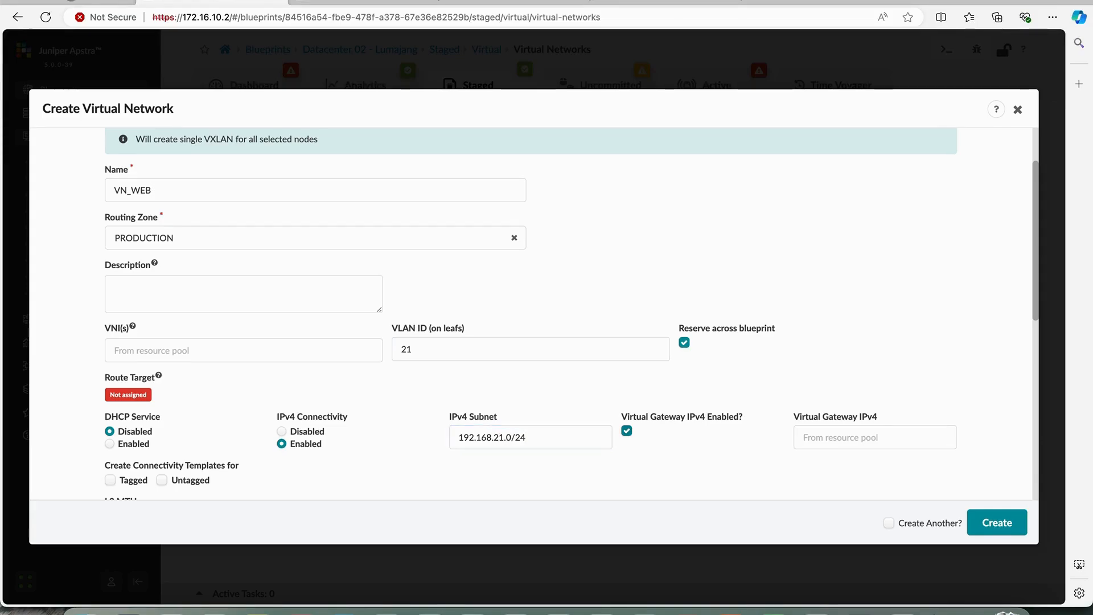
type("192.168.21.1")
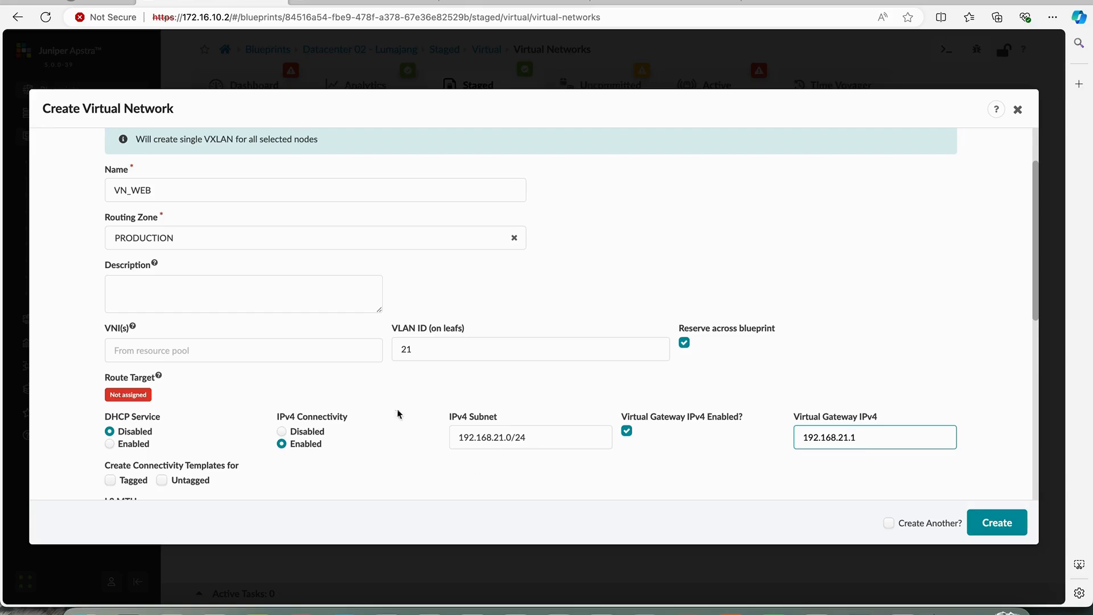
left_click(378, 381)
Enable creation of both tagged and untagged connectivity templates for VN_WEB.
scroll(364, 378, "down", 5)
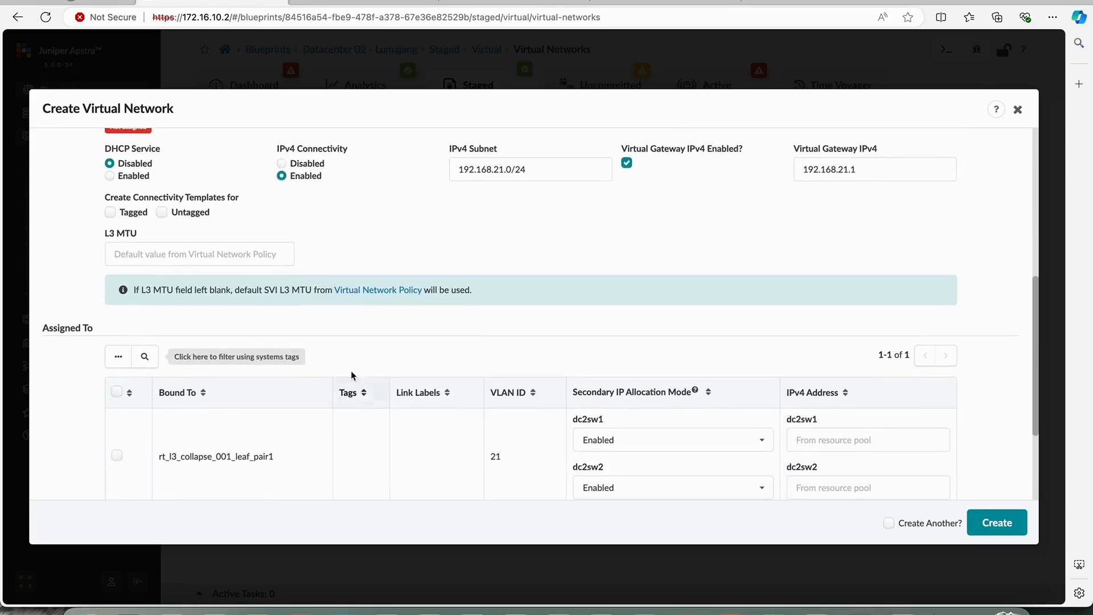
scroll(132, 216, "up", 3)
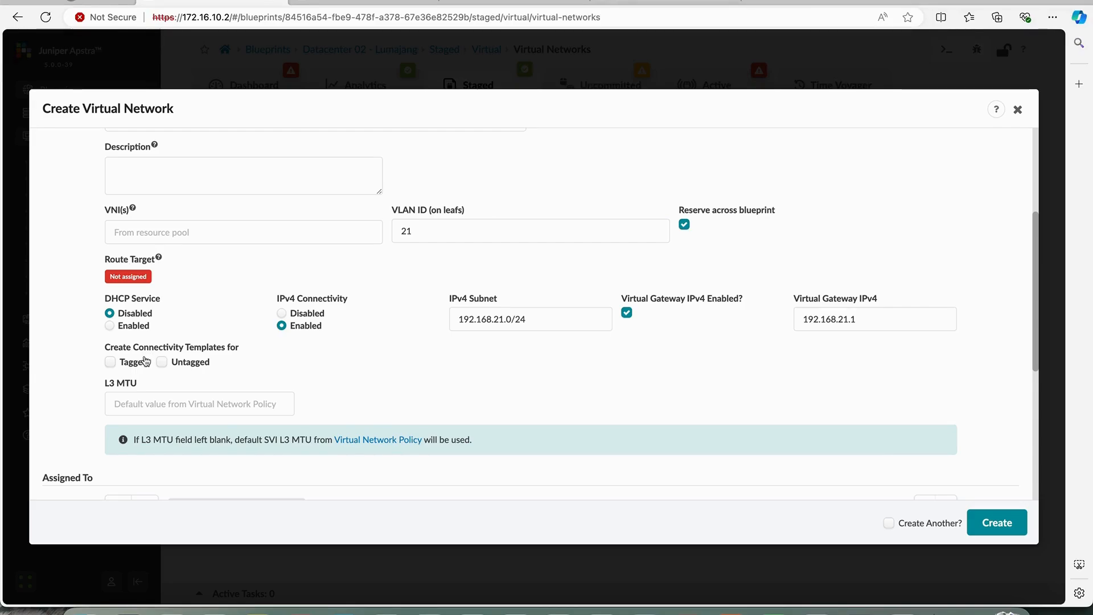
left_click(135, 365)
left_click(174, 363)
Assign VN_WEB to rt_l3_collapse_001_leaf_pair1, review its parameters and create the virtual network.
scroll(176, 367, "down", 1)
scroll(176, 367, "down", 5)
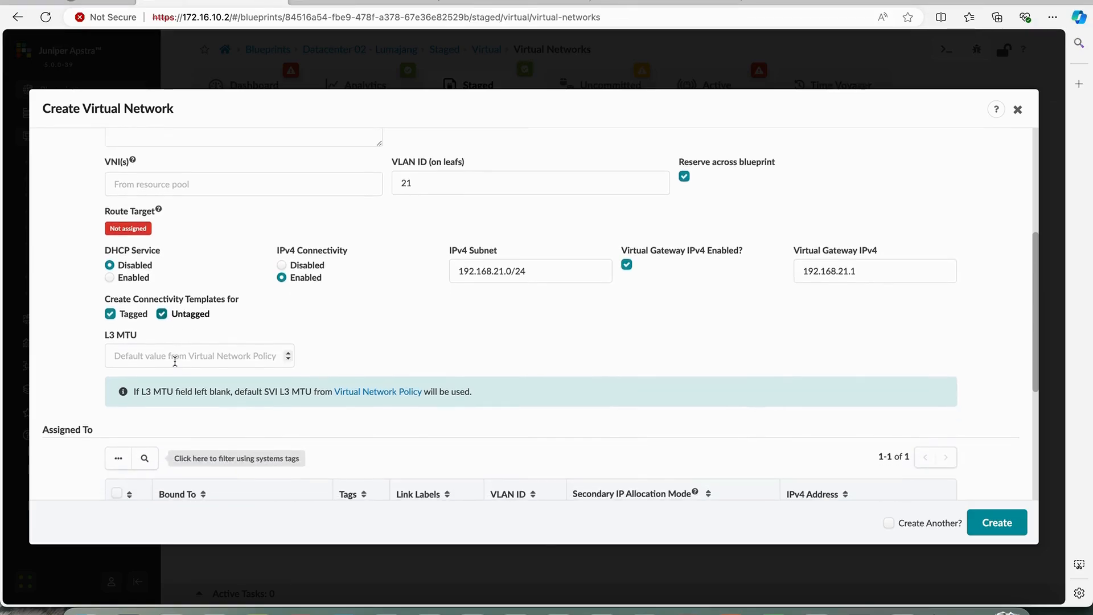
left_click(119, 278)
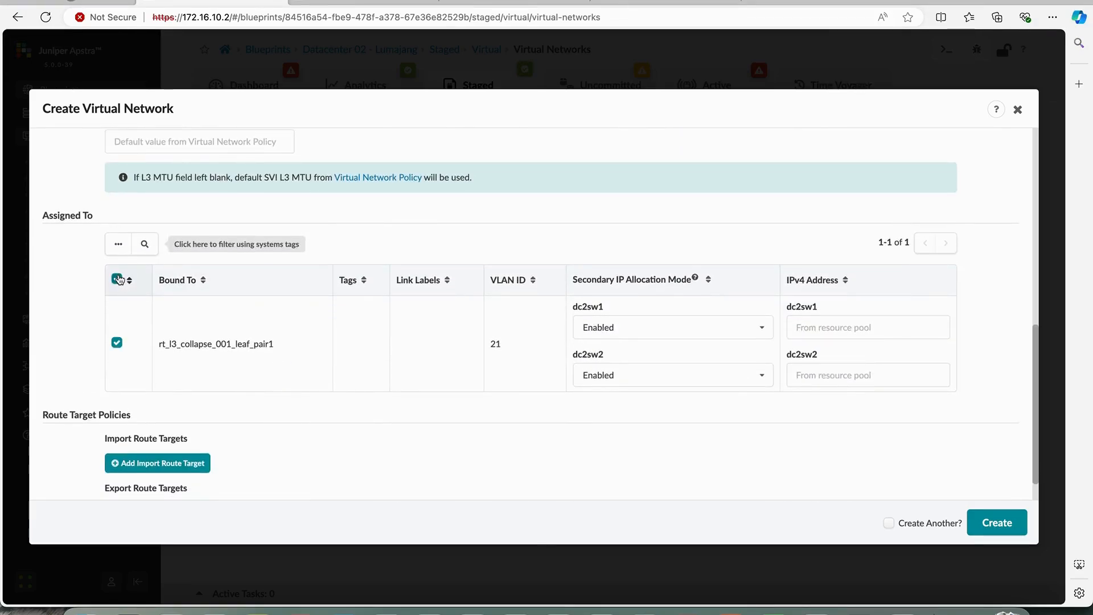
scroll(372, 415, "down", 1)
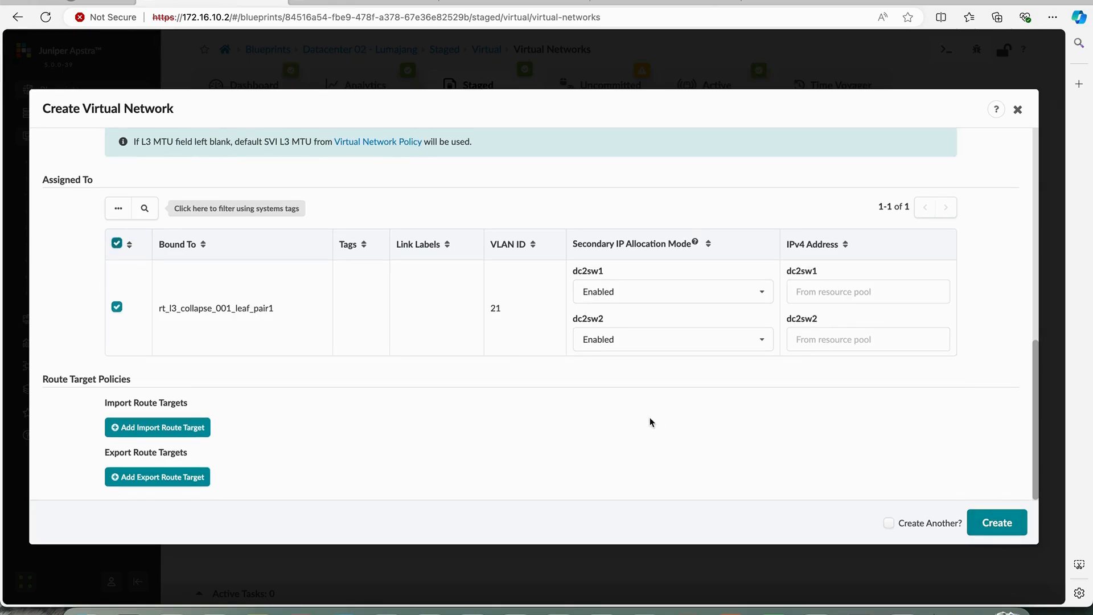
scroll(542, 474, "up", 10)
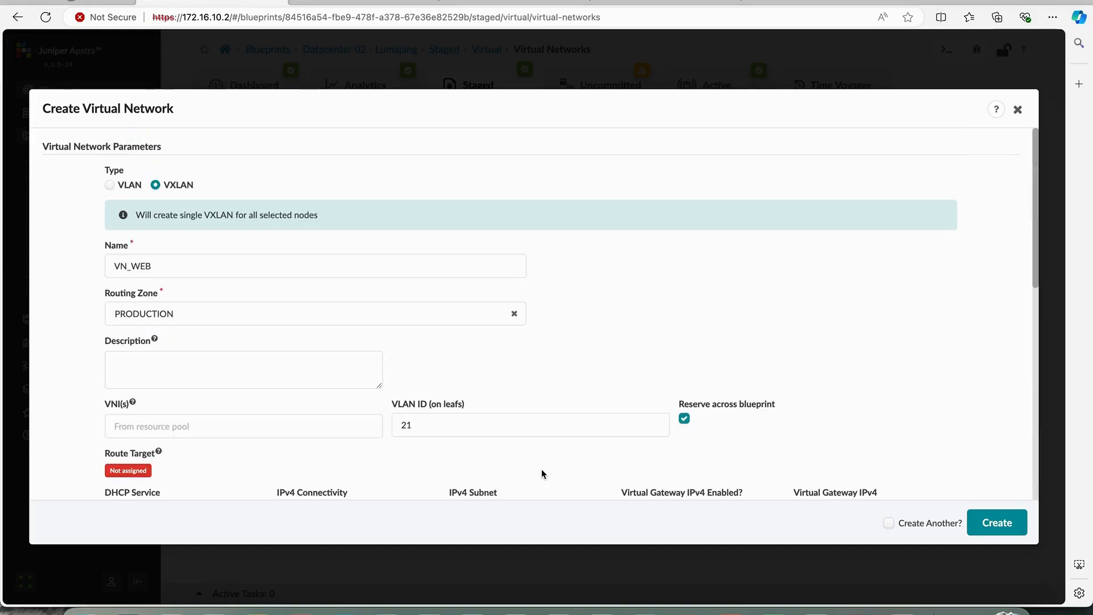
scroll(658, 350, "down", 10)
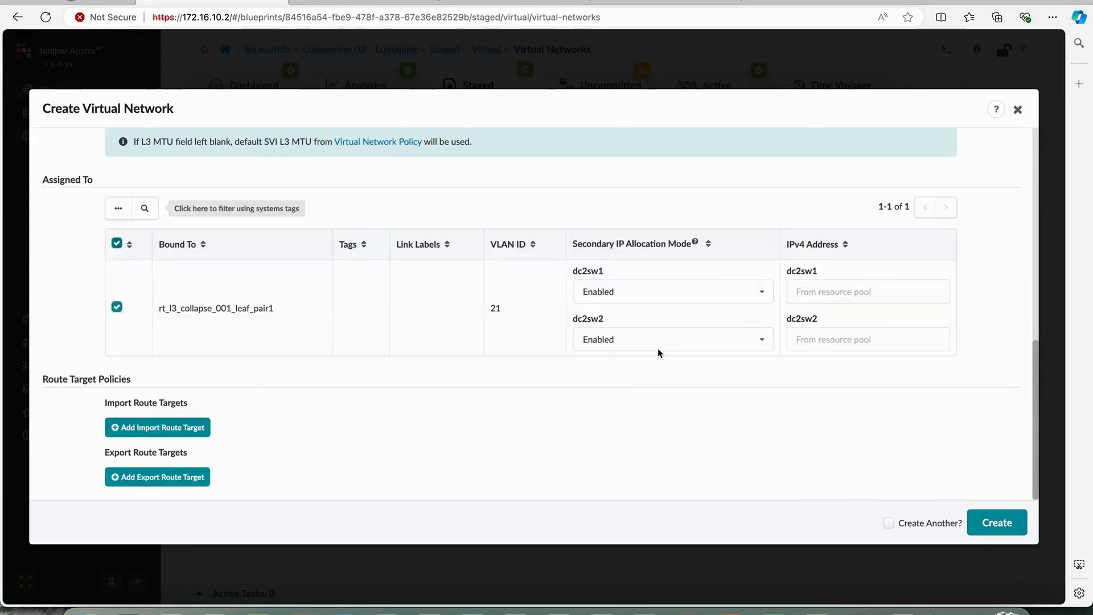
left_click(996, 522)
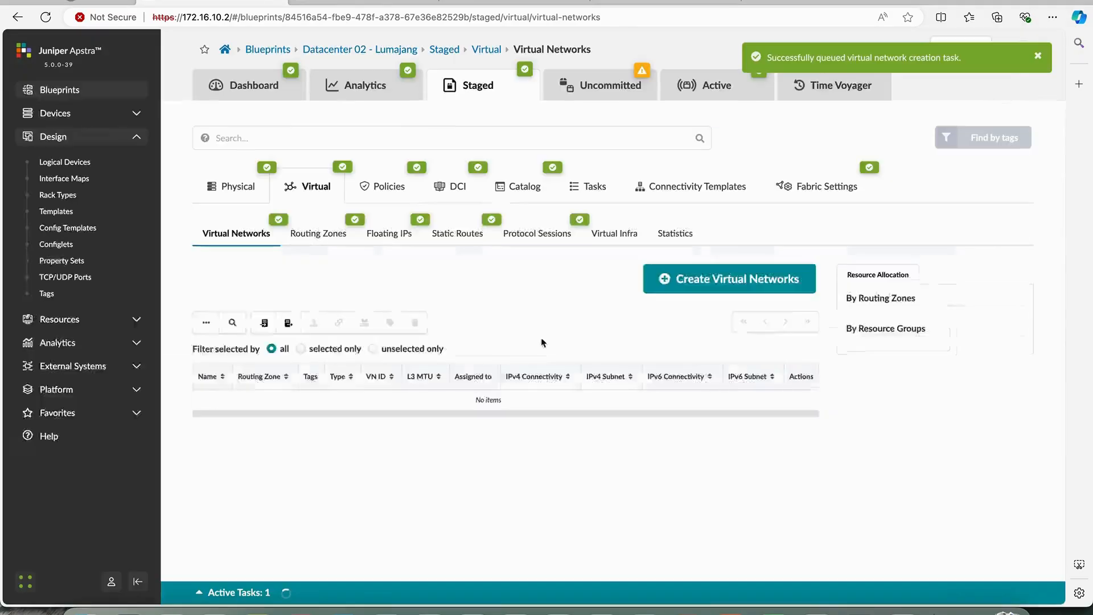
Start a second VXLAN virtual network named VN_APP in the PRODUCTION routing zone.
left_click(669, 276)
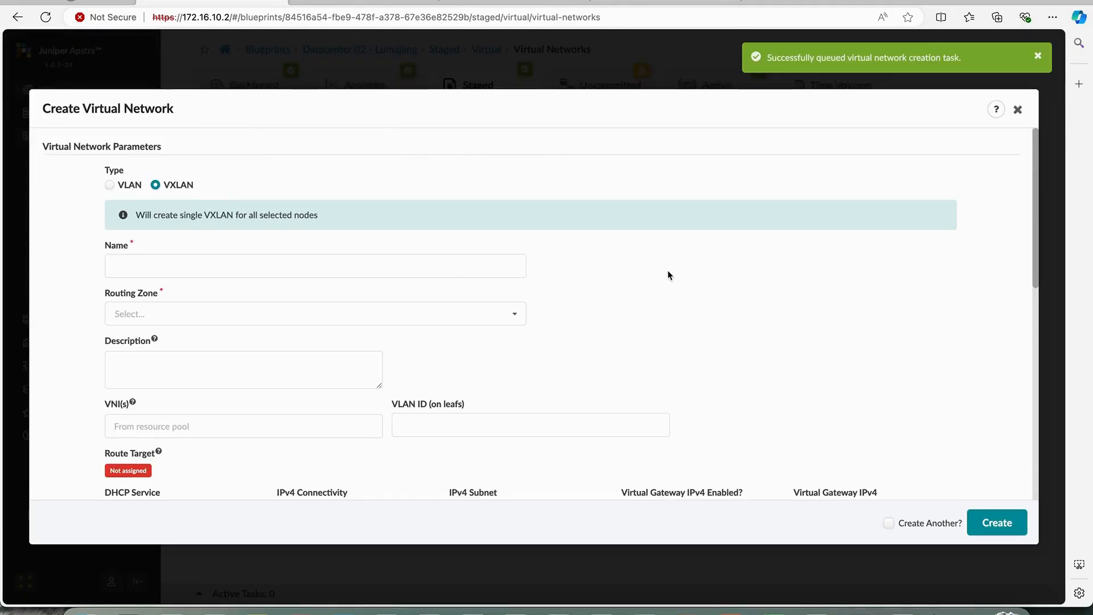
left_click(261, 266)
type("VN_APP")
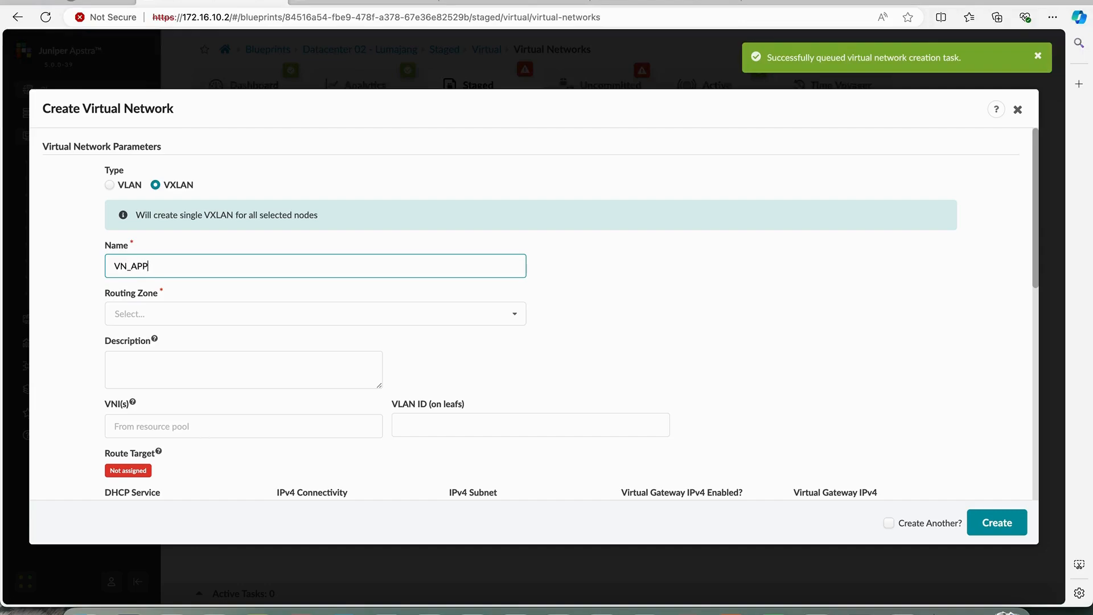
key("Tab")
key("Return")
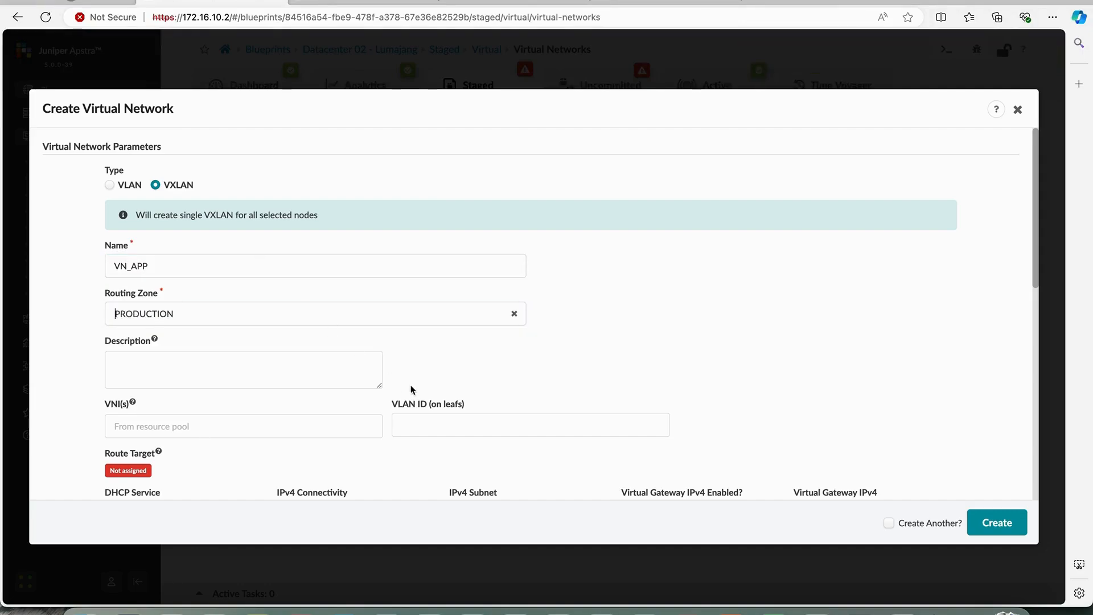
Set VN_APP's VLAN ID on leafs to 22 and reserve it across the blueprint.
scroll(413, 390, "down", 3)
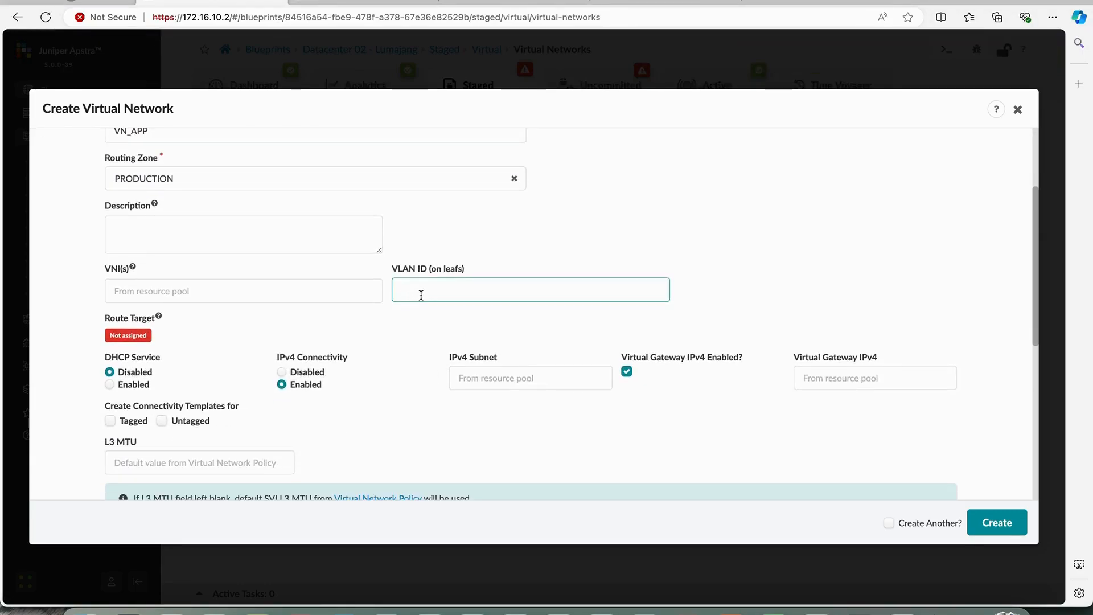
type("22")
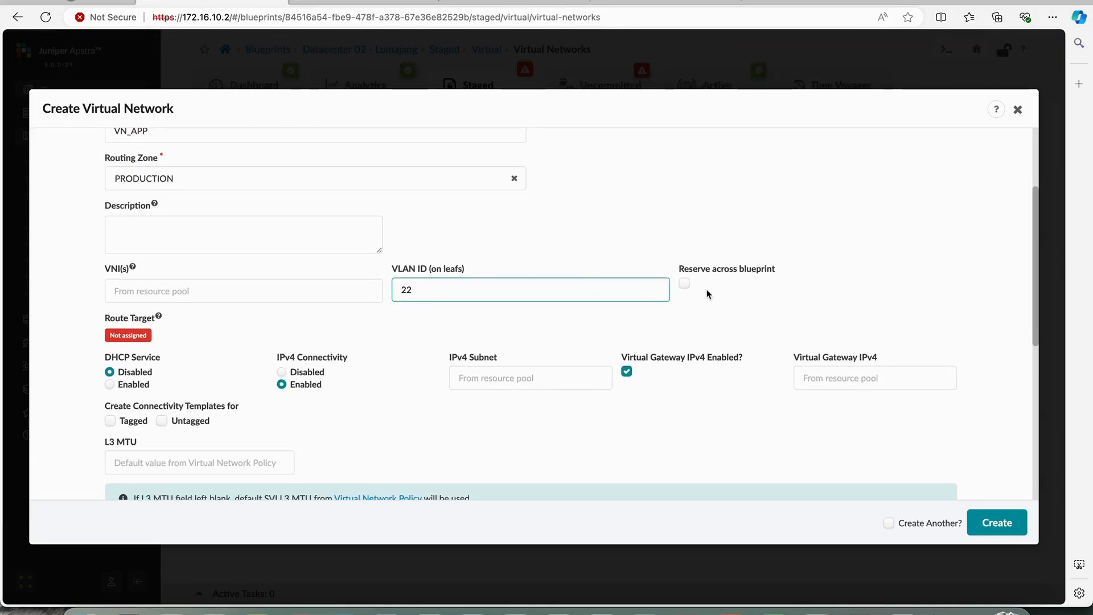
left_click(684, 283)
Set VN_APP's IPv4 subnet to 192.168.22.0/24 and its virtual gateway IPv4 to 192.168.22.1.
left_click(524, 379)
type("192")
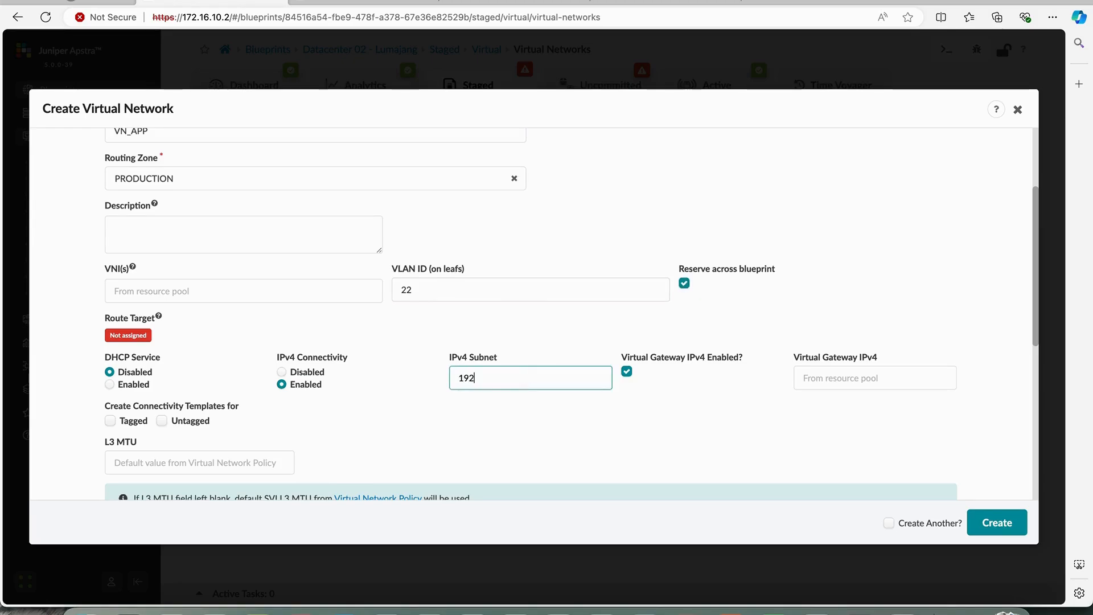
type(".168.22.0/24")
key("Tab")
key("Tab")
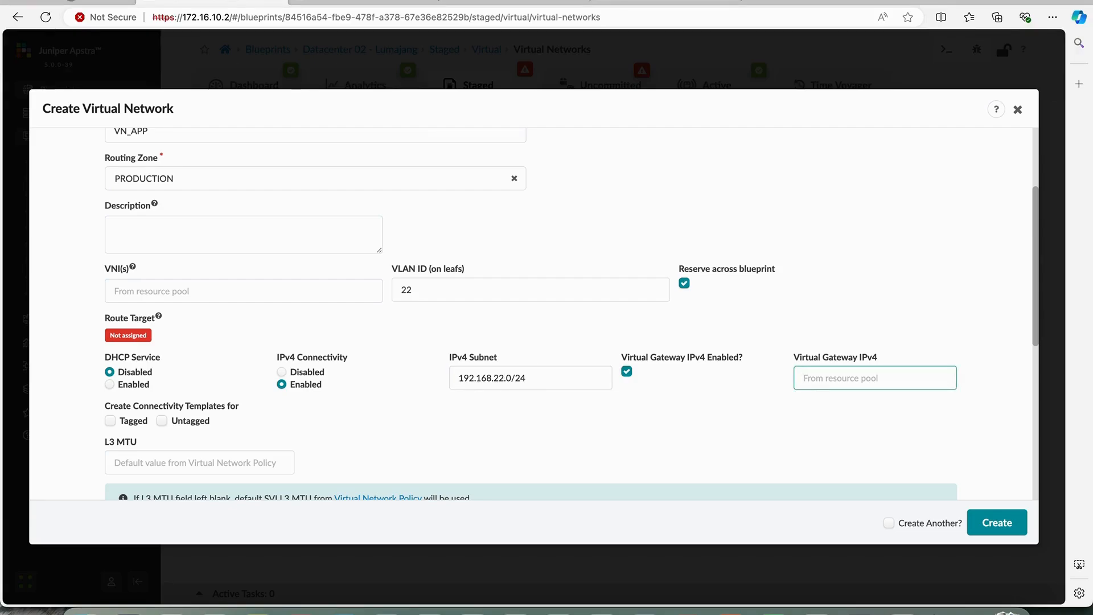
type("192.168.22.1")
Enable creation of both tagged and untagged connectivity templates for VN_APP.
left_click(120, 422)
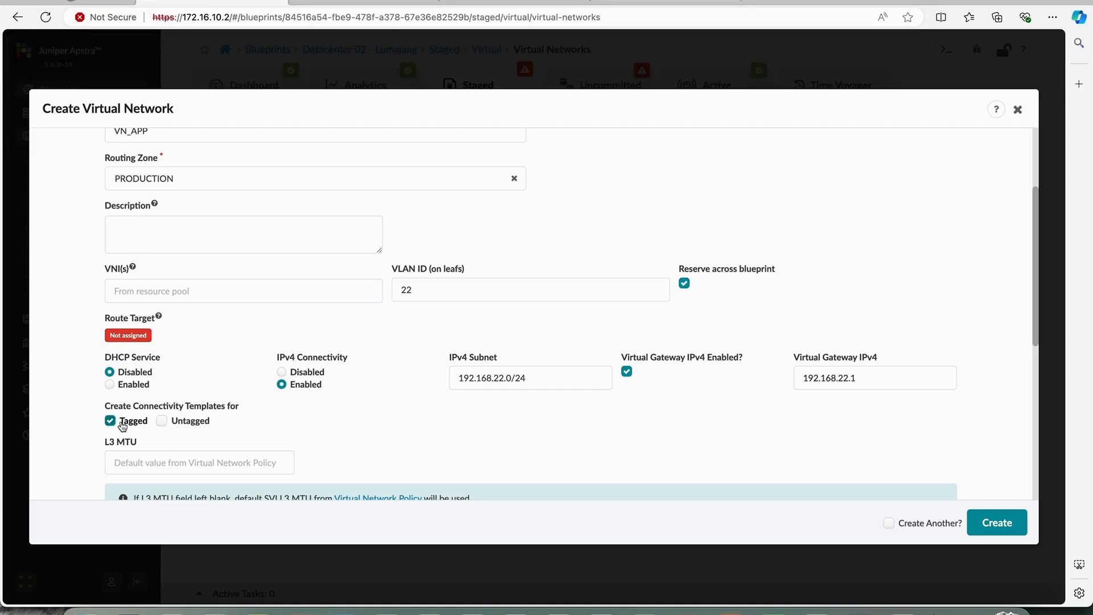
left_click(196, 421)
Assign VN_APP to rt_l3_collapse_001_leaf_pair1 and create it with the option to create another network.
scroll(195, 422, "down", 6)
left_click(118, 245)
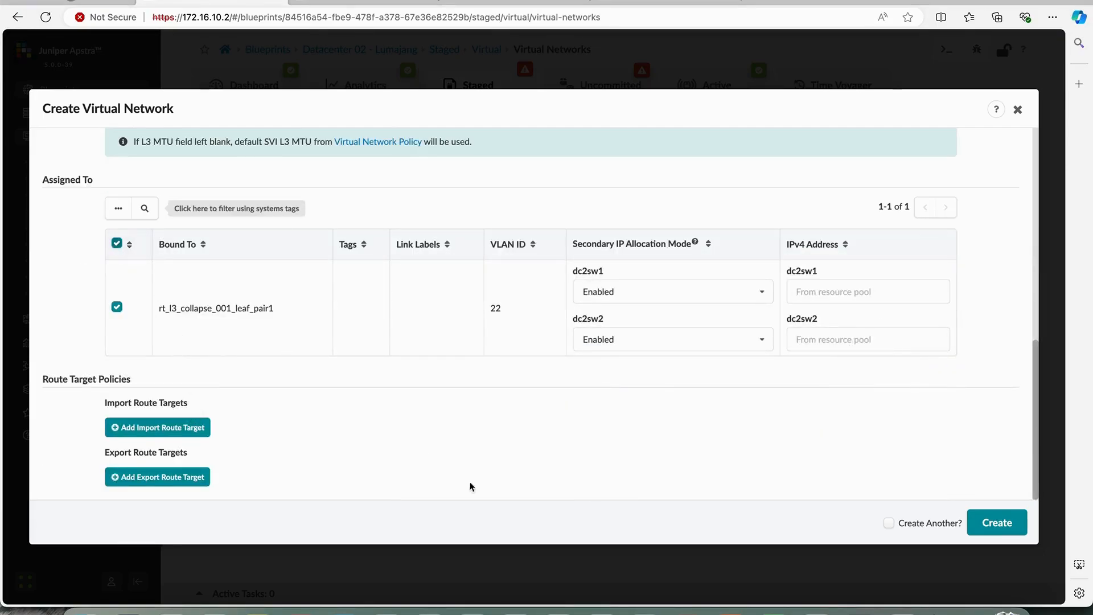
left_click(891, 522)
left_click(992, 518)
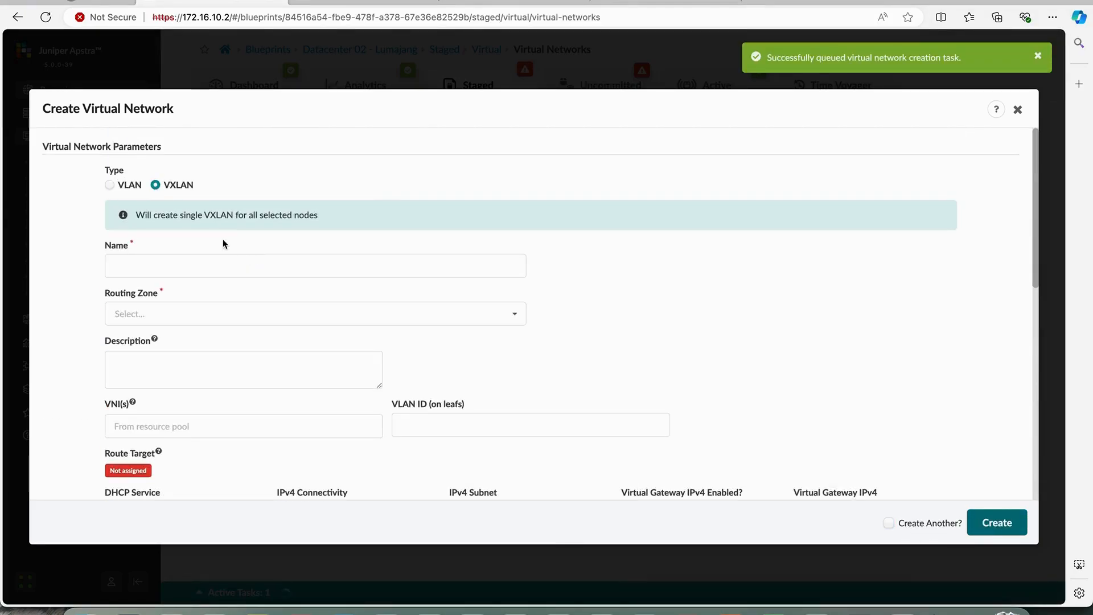
Name the third VXLAN virtual network VN_VMOTION and place it in the PRODUCTION routing zone.
left_click(194, 263)
type("VN")
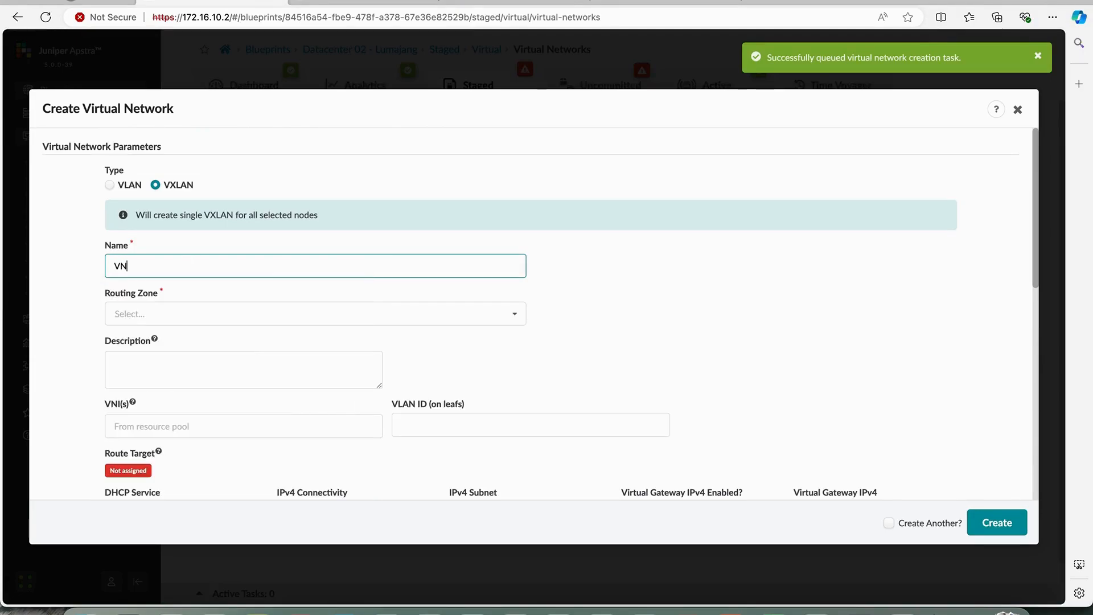
type("_VMOTION")
left_click(131, 313)
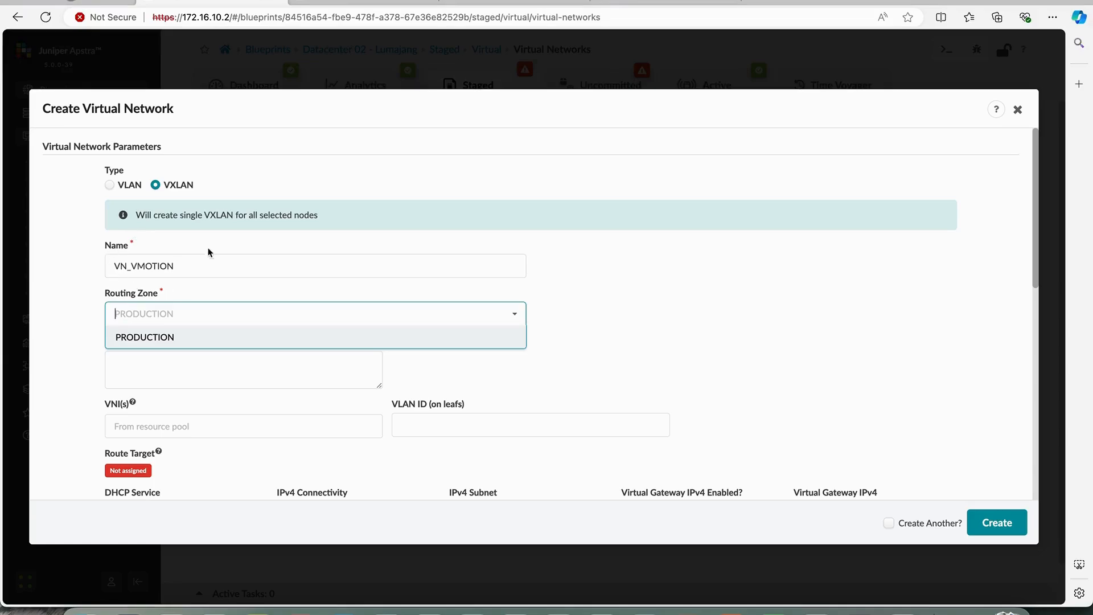
left_click(145, 345)
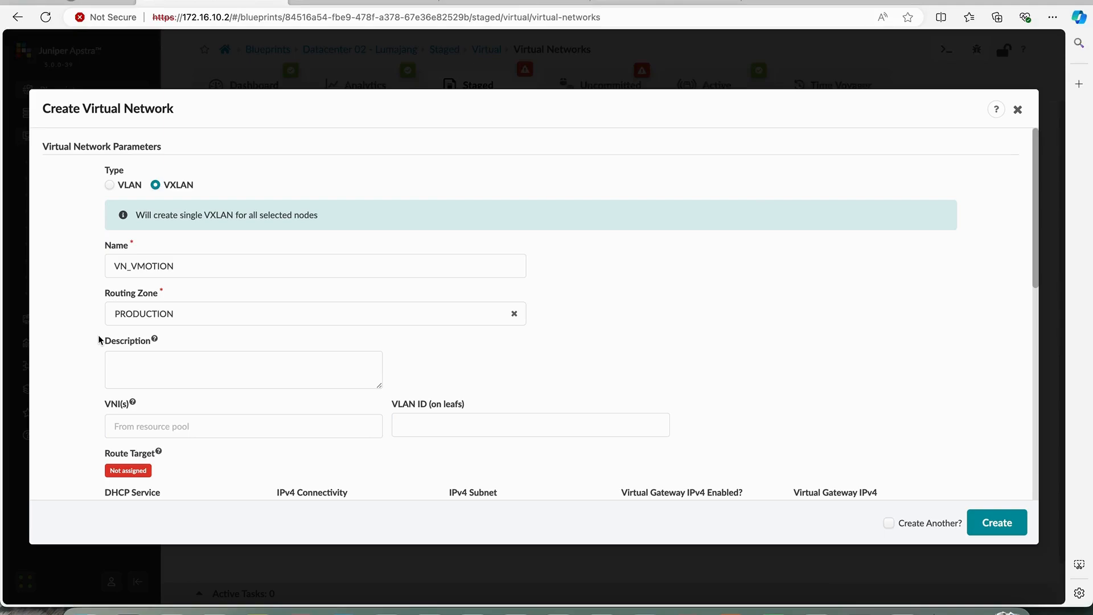
Set VN_VMOTION's VLAN ID on the leafs to 10 and reserve it across the blueprint.
scroll(99, 340, "down", 1)
left_click(450, 371)
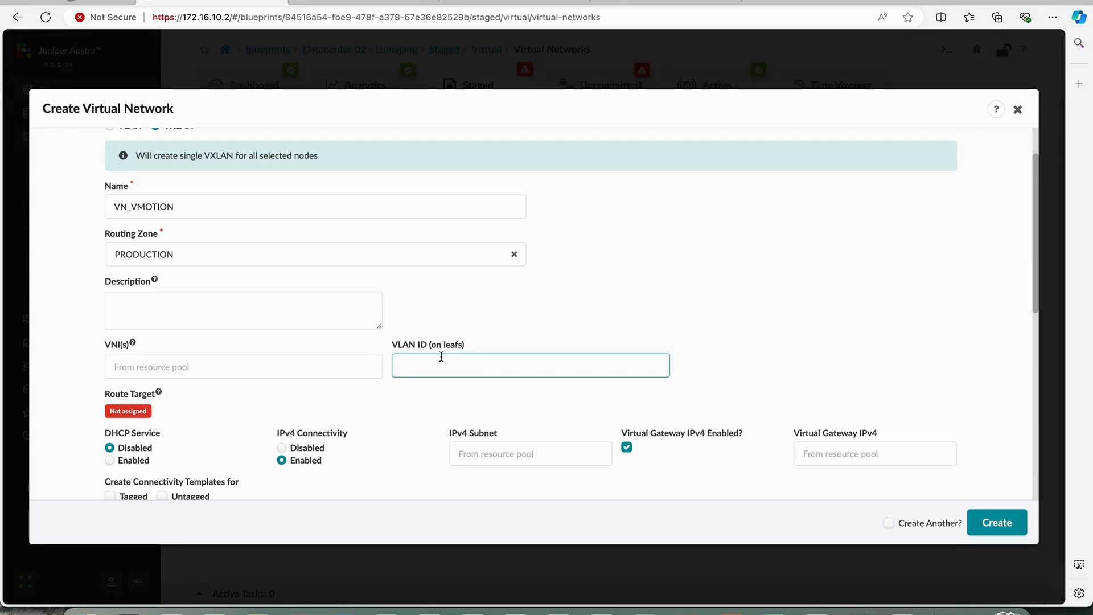
type("10")
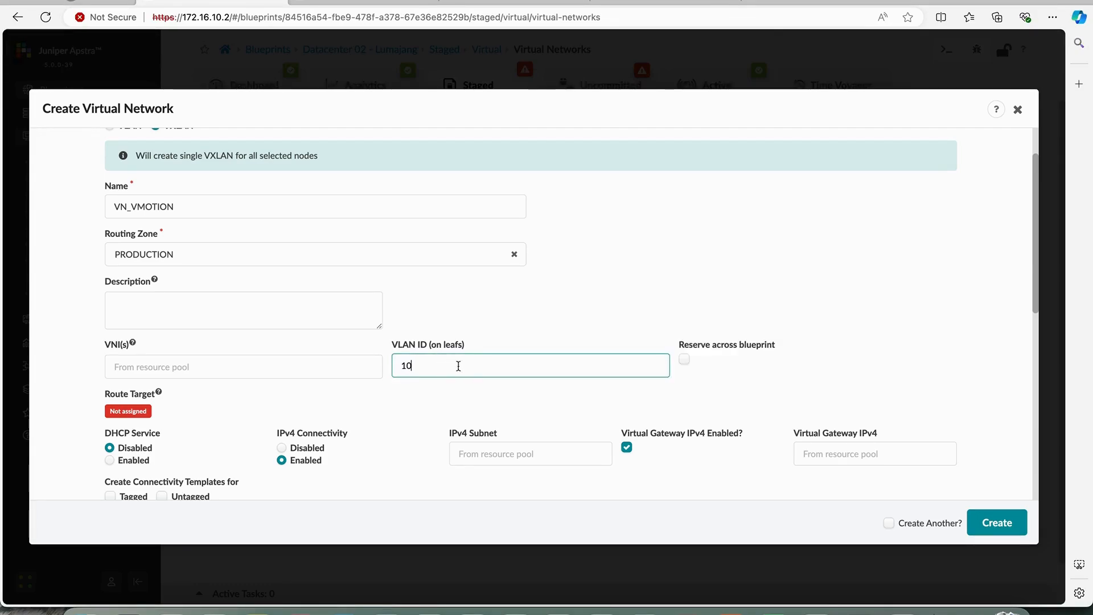
left_click(684, 359)
Set VN_VMOTION's IPv4 subnet to 192.168.10.0/24 and its virtual gateway IPv4 to 192.168.10.1.
left_click(475, 453)
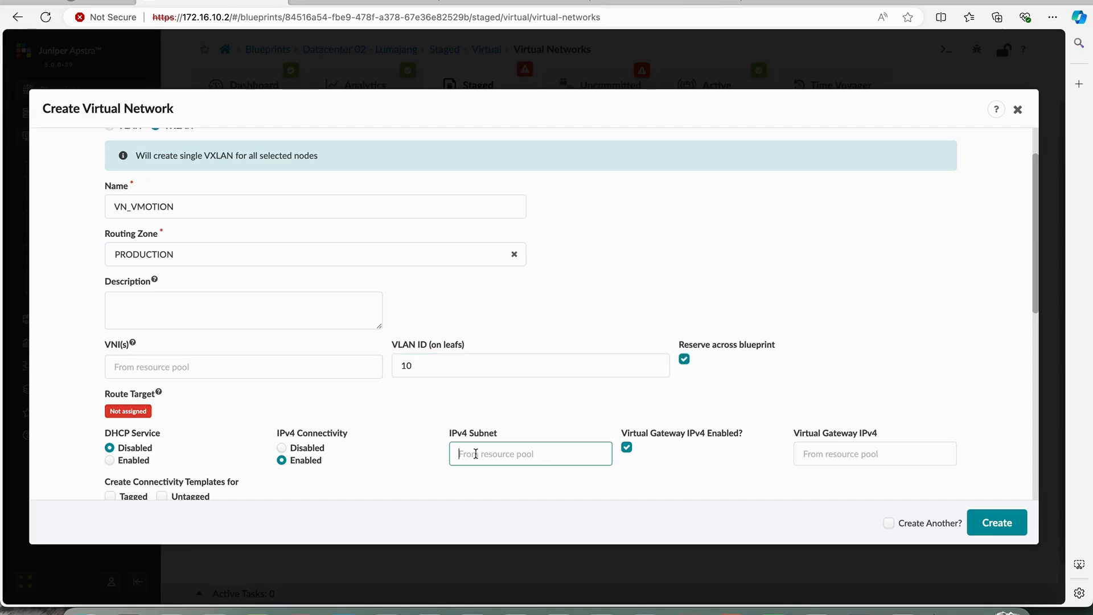
type("192.168.10.0/24")
key("Tab")
key("Tab")
type("192.")
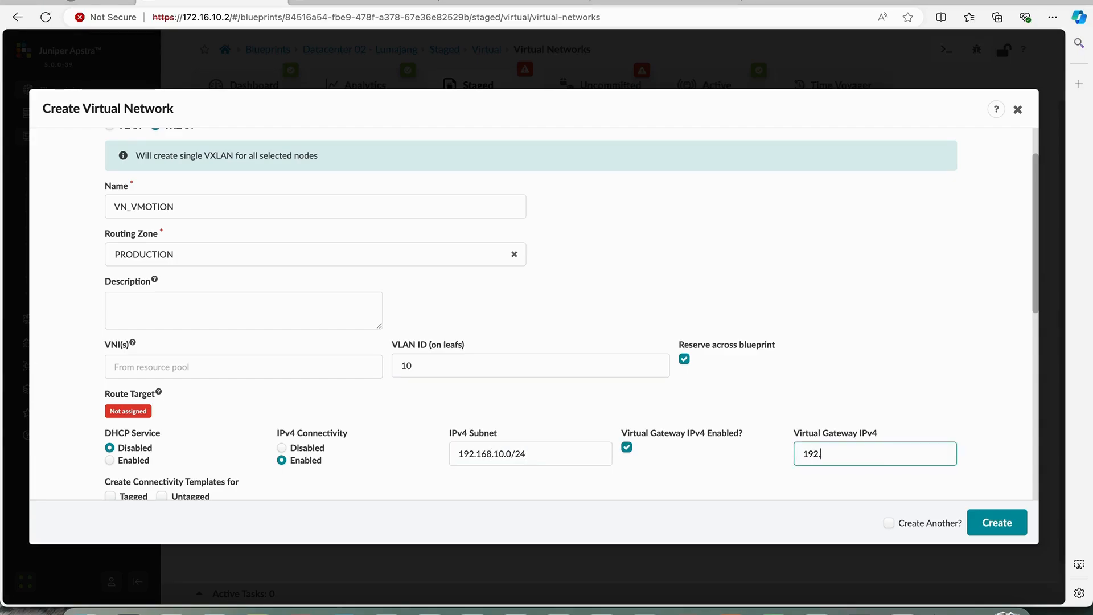
type("168.10.1")
Enable creation of both tagged and untagged connectivity templates for VN_VMOTION.
scroll(142, 307, "down", 3)
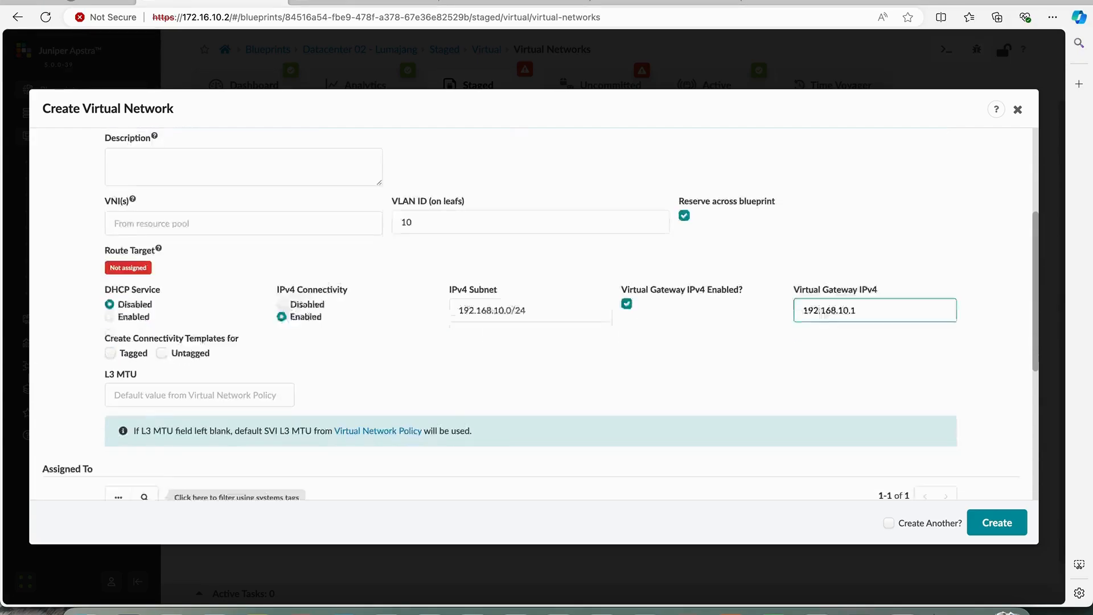
left_click(136, 302)
left_click(115, 291)
left_click(183, 296)
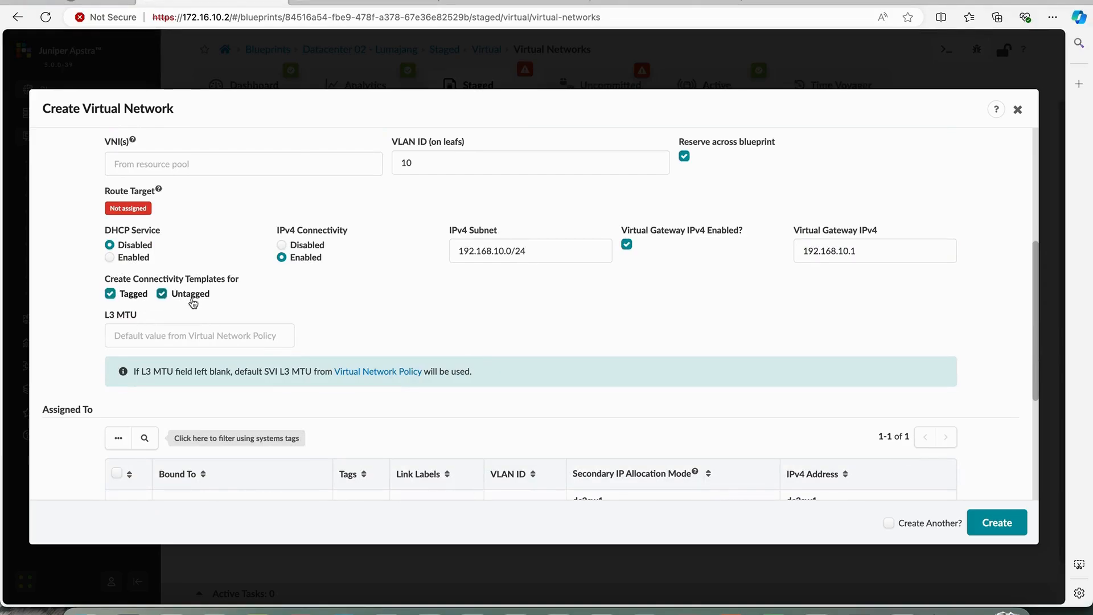
Assign VN_VMOTION to rt_l3_collapse_001_leaf_pair1 and create the virtual network.
scroll(371, 336, "down", 3)
left_click(117, 291)
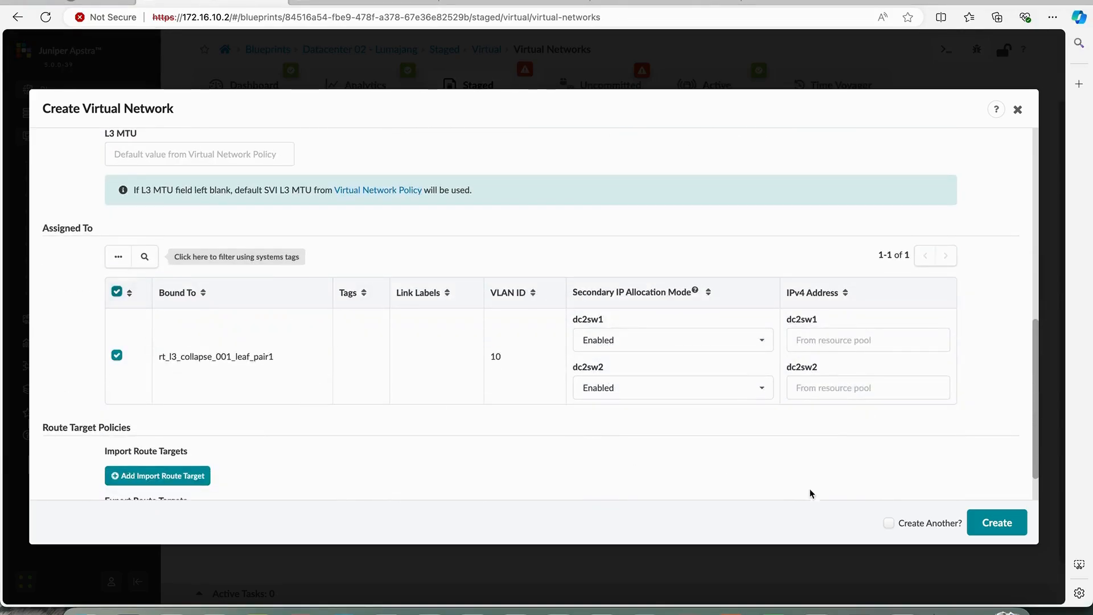
scroll(842, 495, "down", 1)
left_click(972, 526)
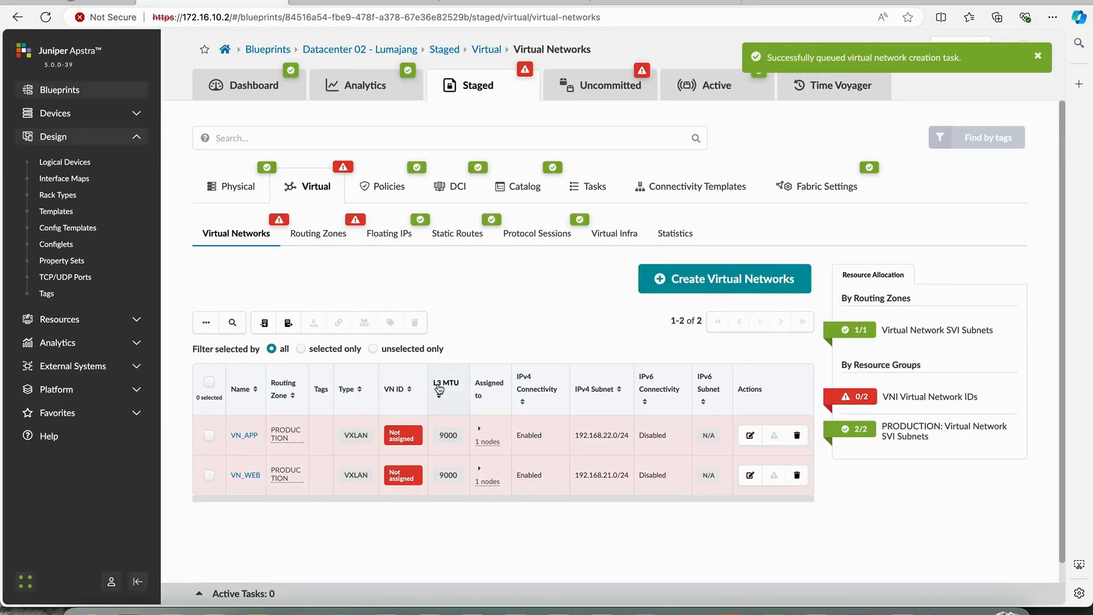
Edit the VN_VMOTION virtual network to use VNI 5000 and update it.
scroll(439, 389, "down", 1)
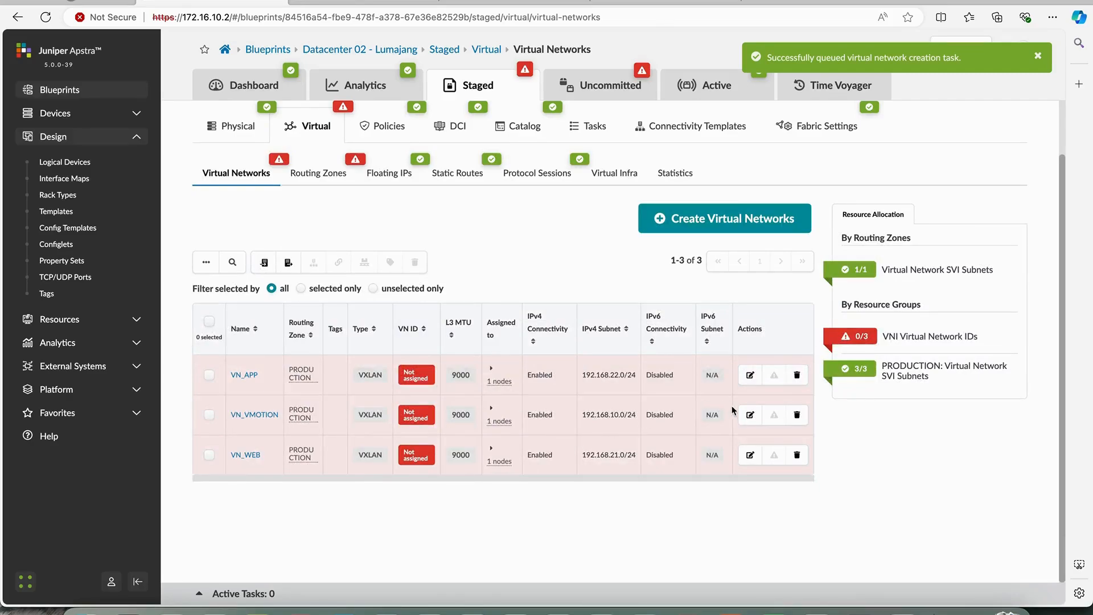
left_click(750, 414)
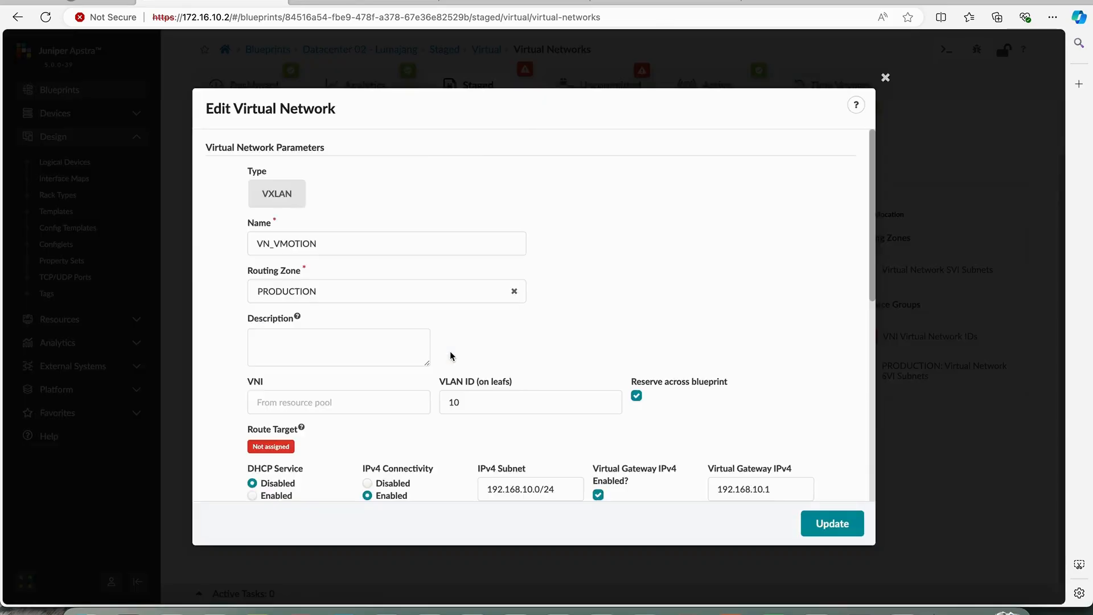
left_click(308, 409)
type("5000")
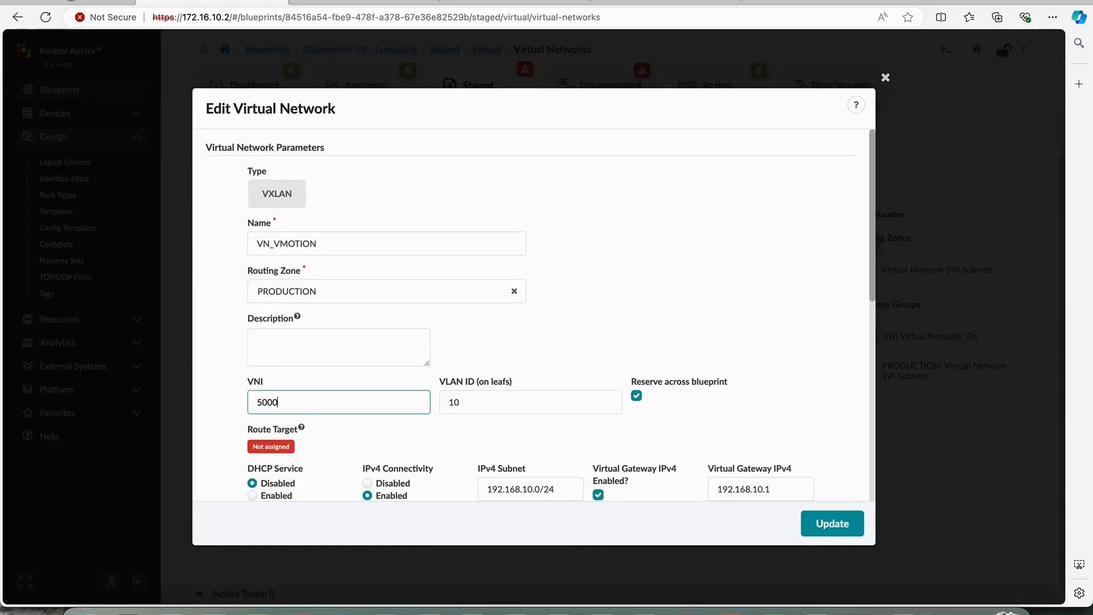
left_click(832, 524)
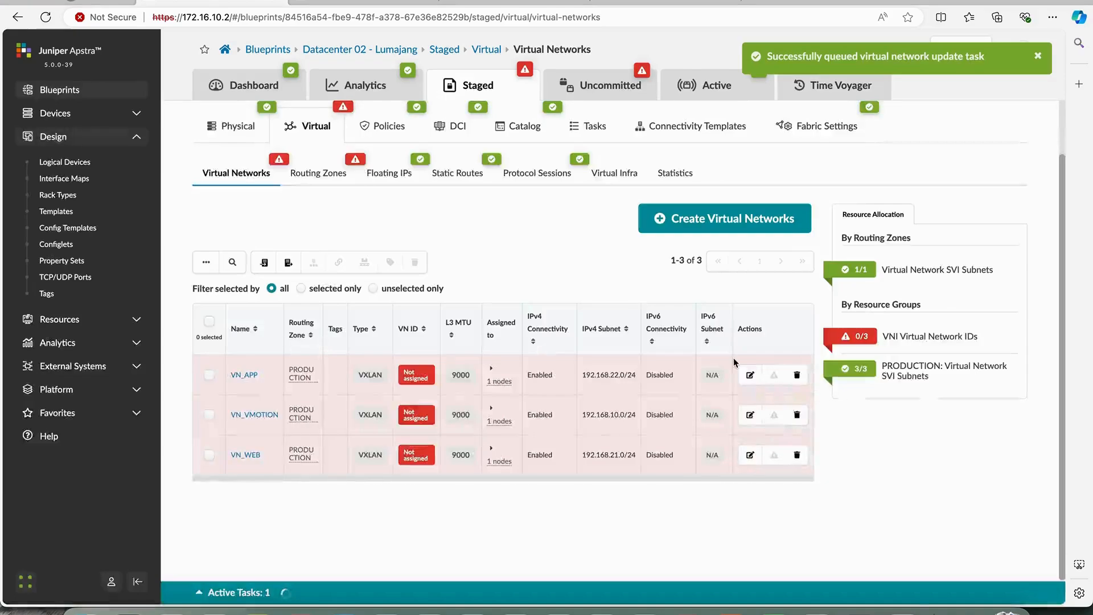
Assign the VNI_DC_02 pool to the VNI Virtual Network IDs resource group and save it.
left_click(857, 341)
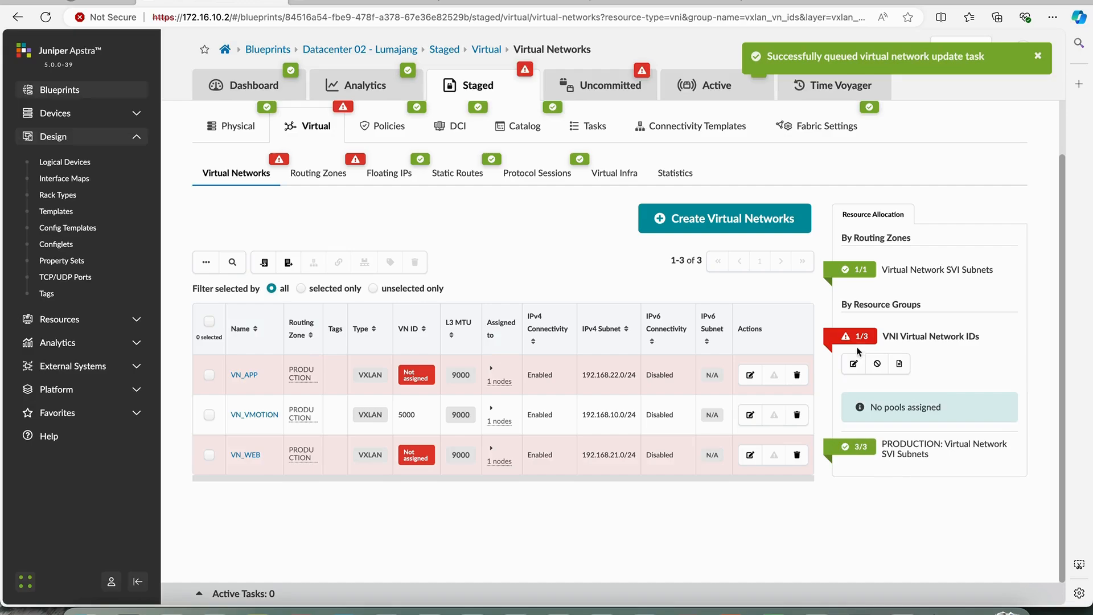
left_click(853, 363)
scroll(861, 376, "down", 1)
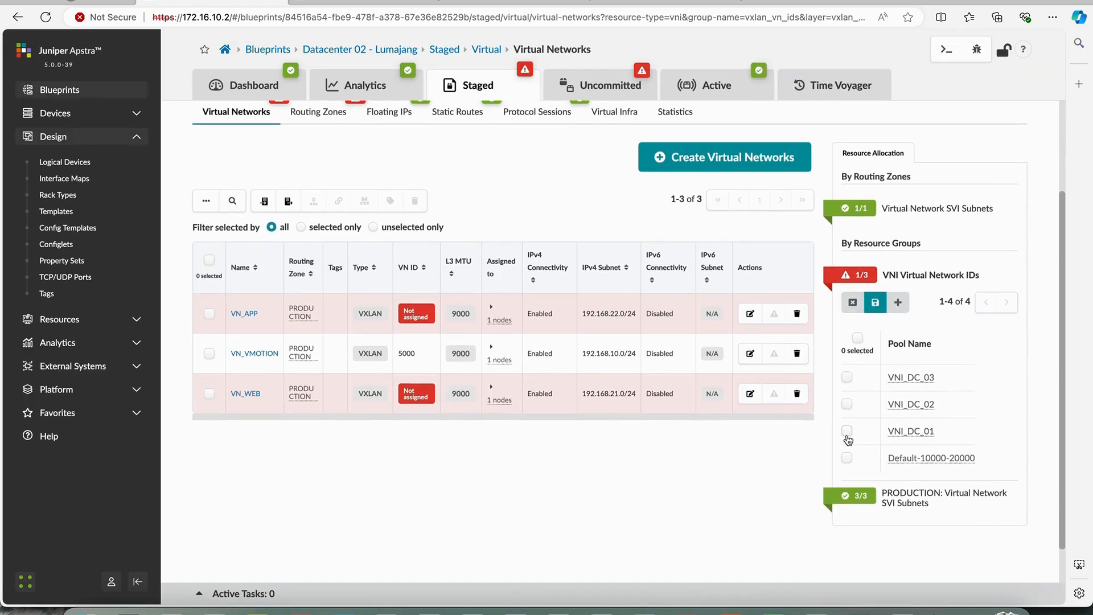
left_click(847, 404)
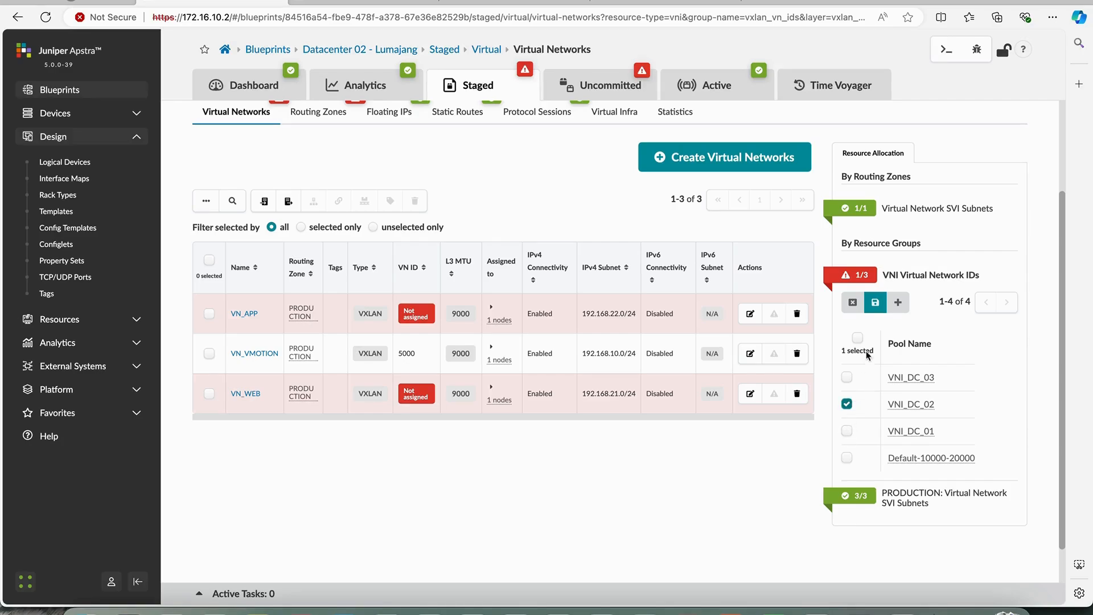
left_click(875, 303)
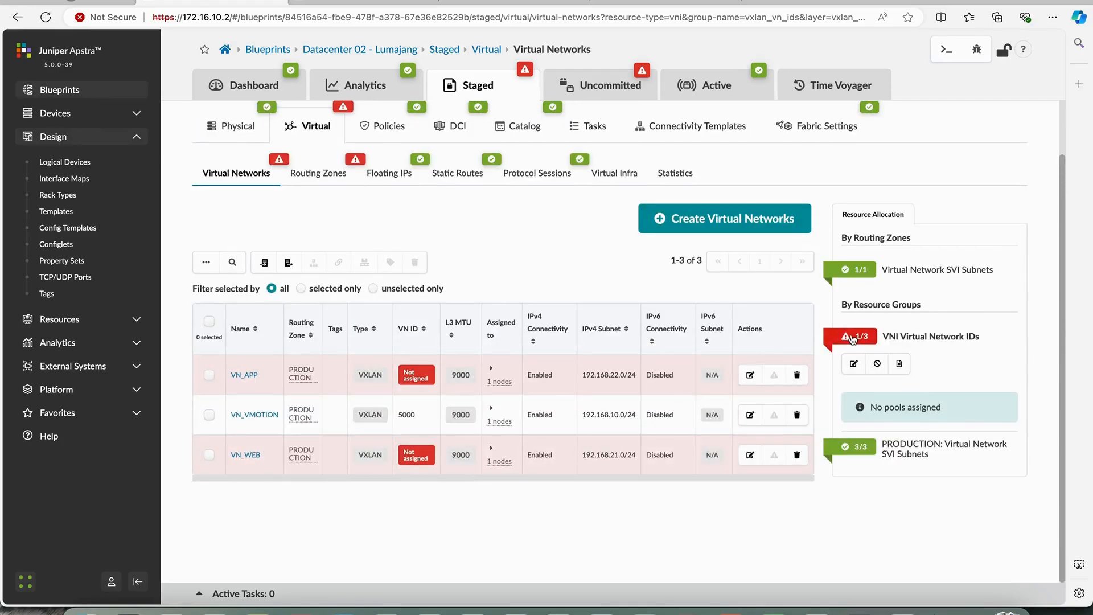
Assign the DC2_VRF_loopback pool to the PRODUCTION routing zone's leaf loopback IPs.
left_click(322, 173)
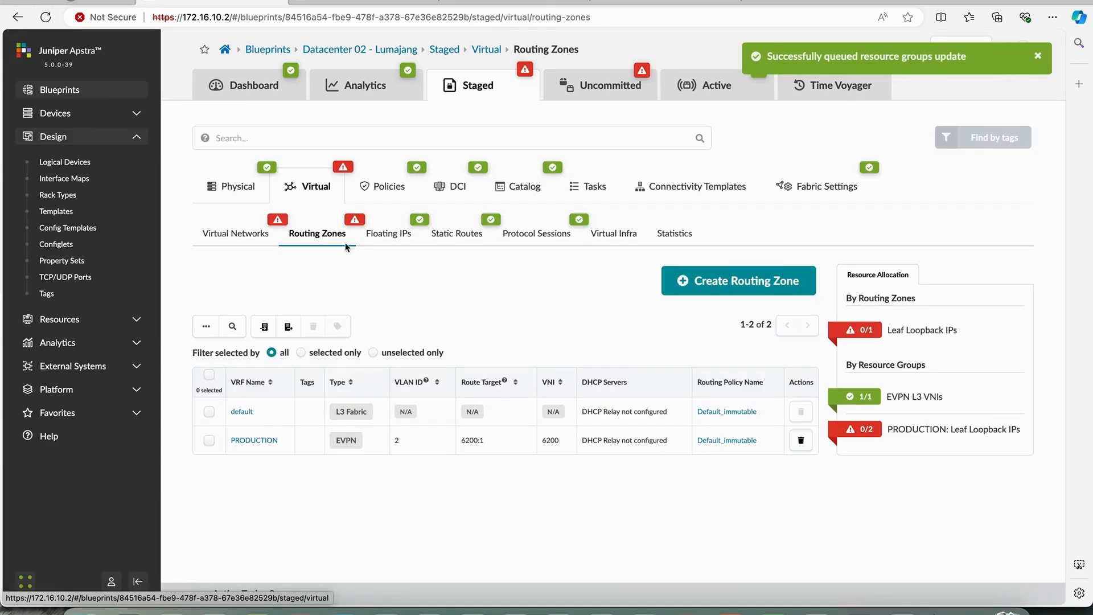
left_click(866, 331)
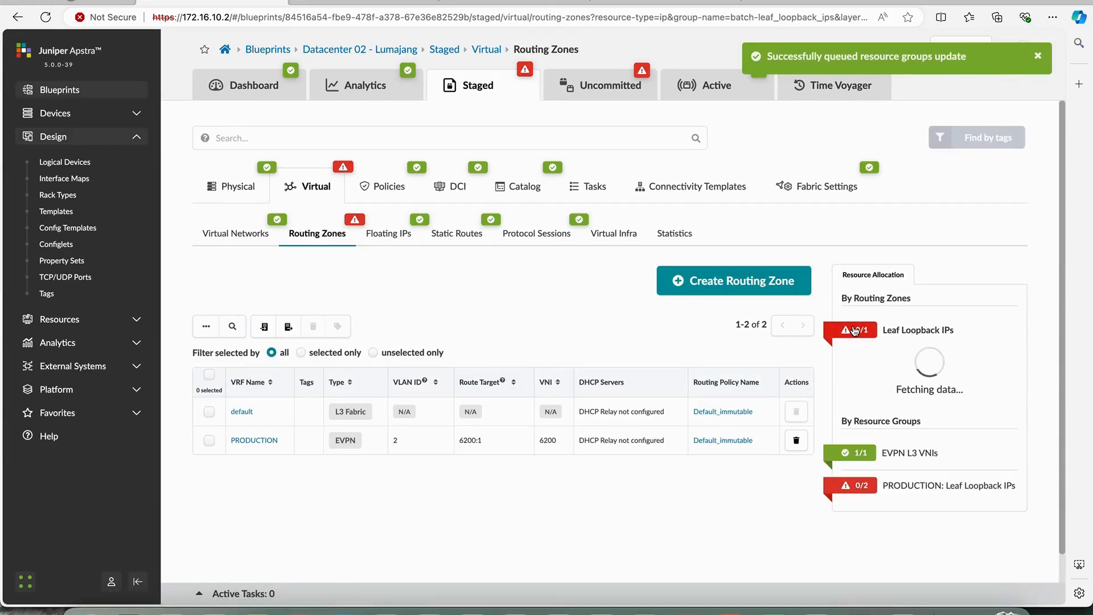
left_click(853, 357)
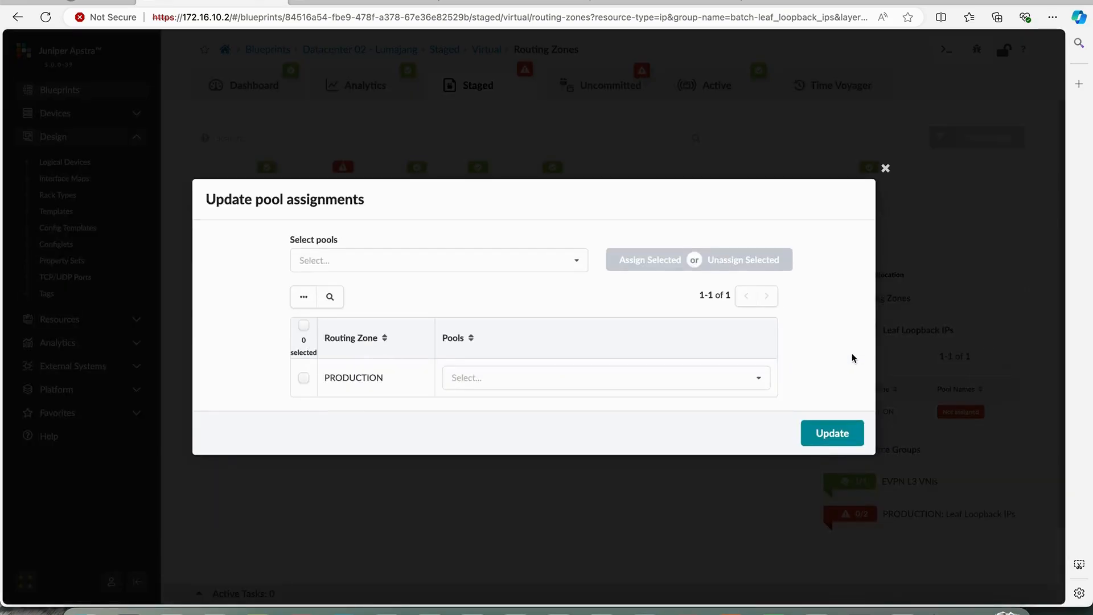
left_click(482, 374)
type("D")
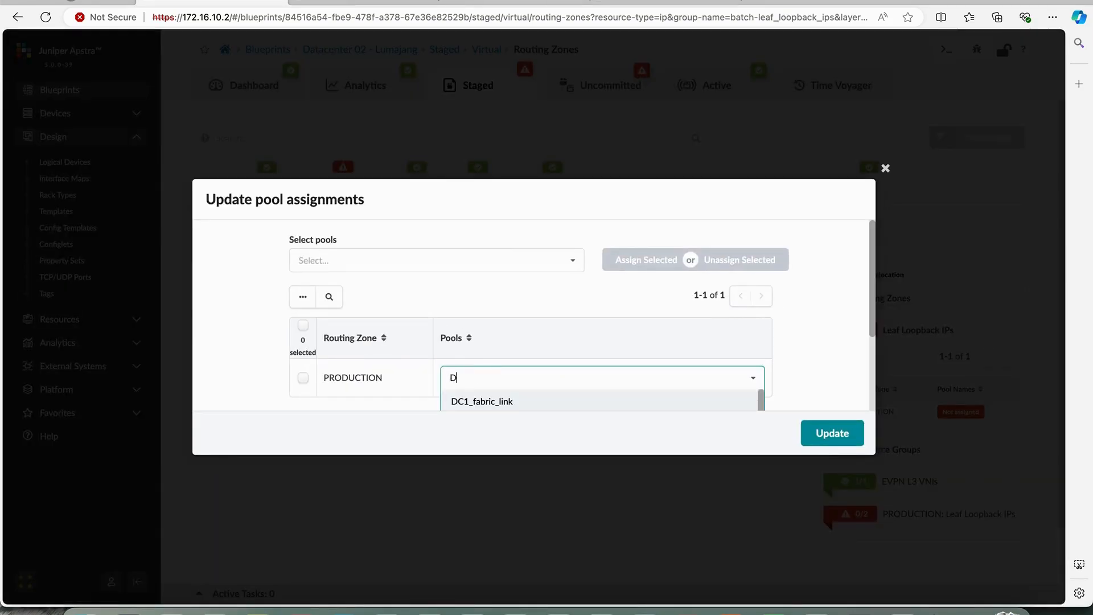
type("C2_VR")
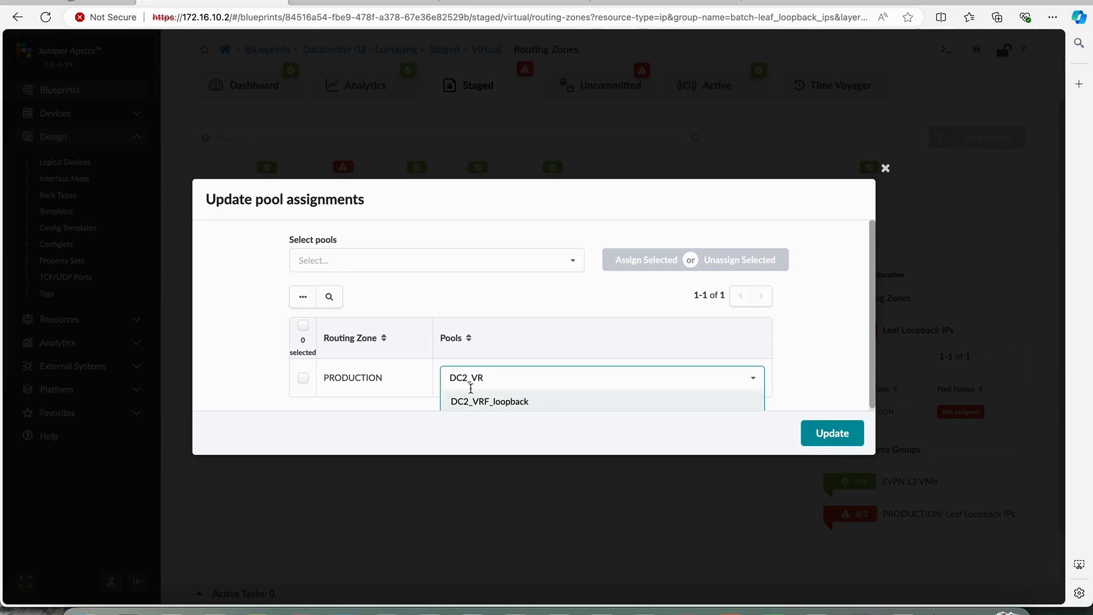
left_click(468, 402)
left_click(829, 367)
left_click(831, 428)
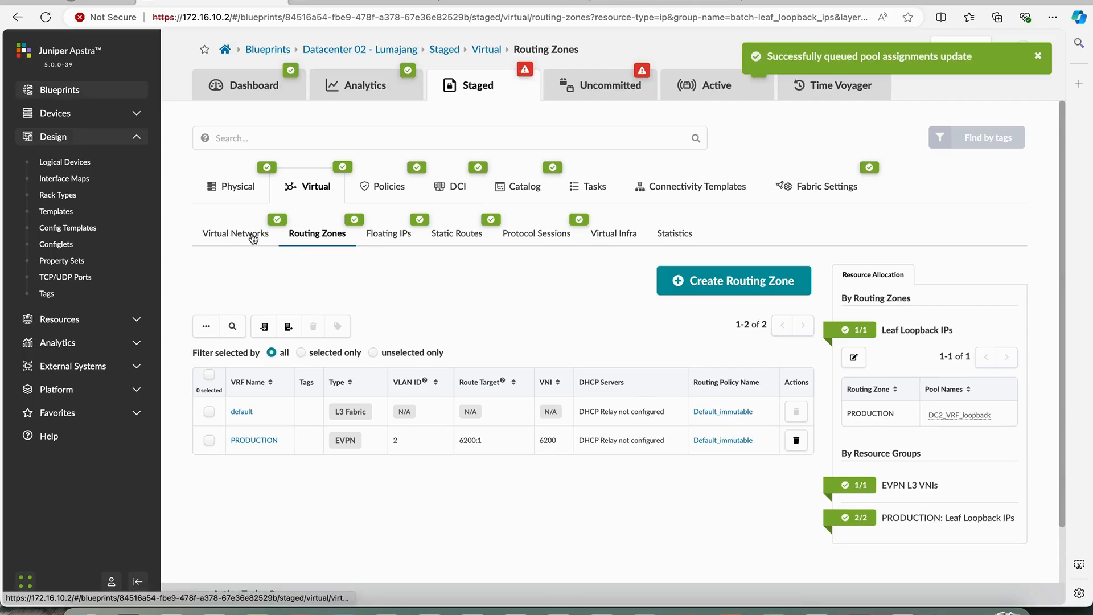
Select dc2sw1 in the physical topology and start adding an internal/external generic system to it.
left_click(234, 234)
left_click(242, 191)
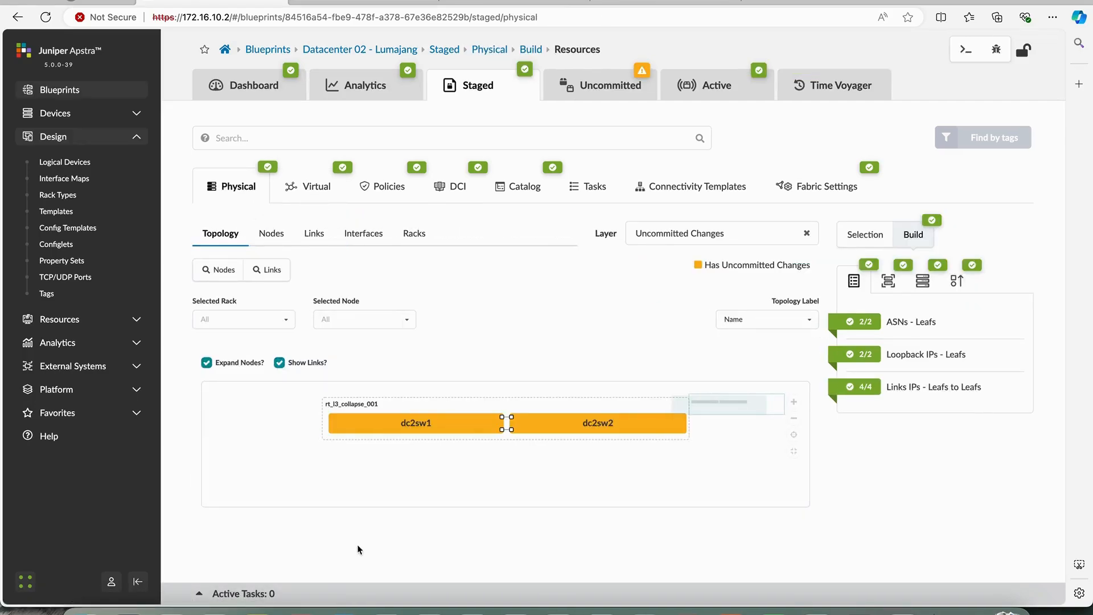
left_click(377, 434)
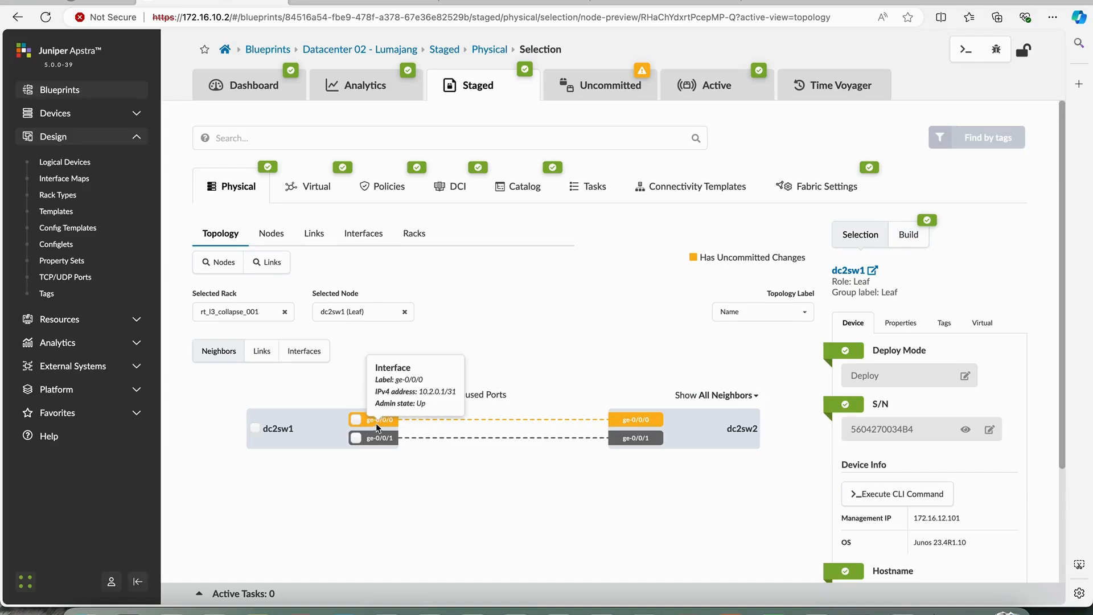
left_click(256, 428)
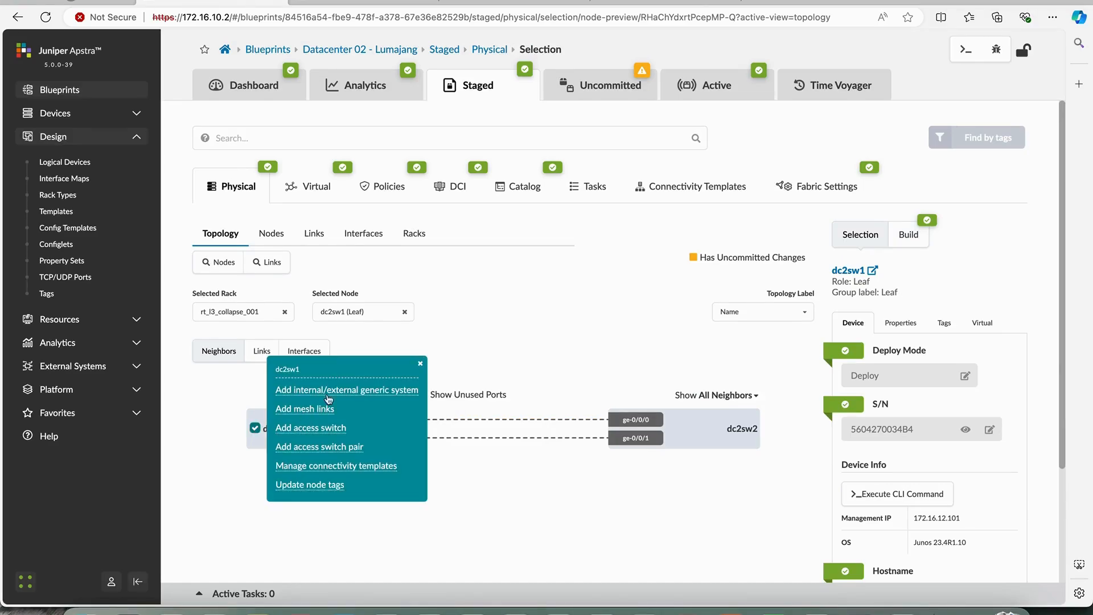
left_click(333, 392)
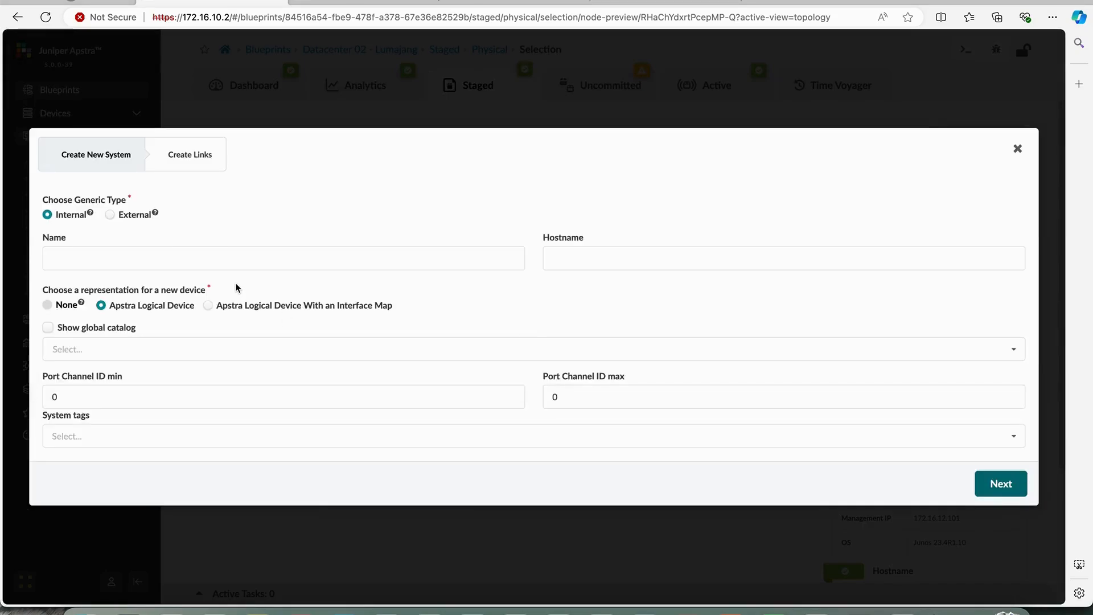
Compare the Internal and External generic types and their help notes, keeping Internal selected.
double_click(61, 202)
left_click(178, 202)
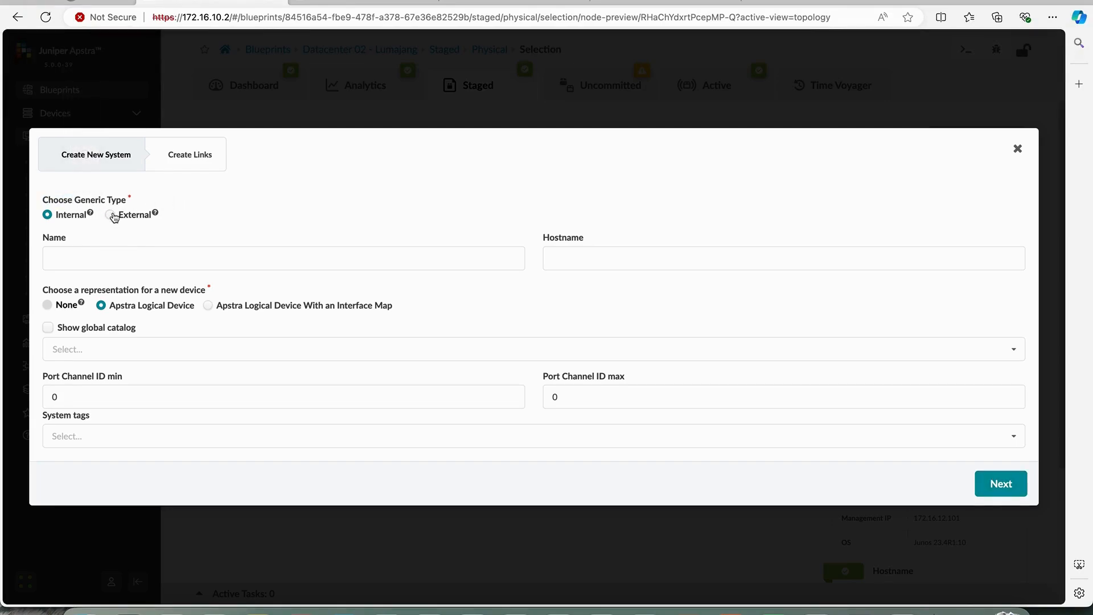
left_click(111, 216)
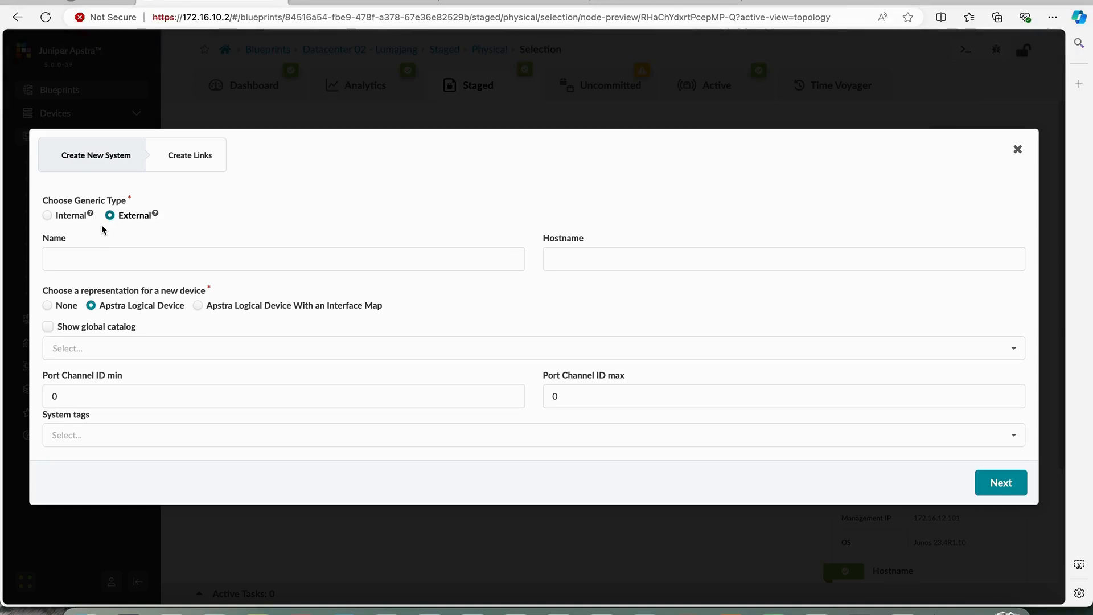
mouse_move(156, 212)
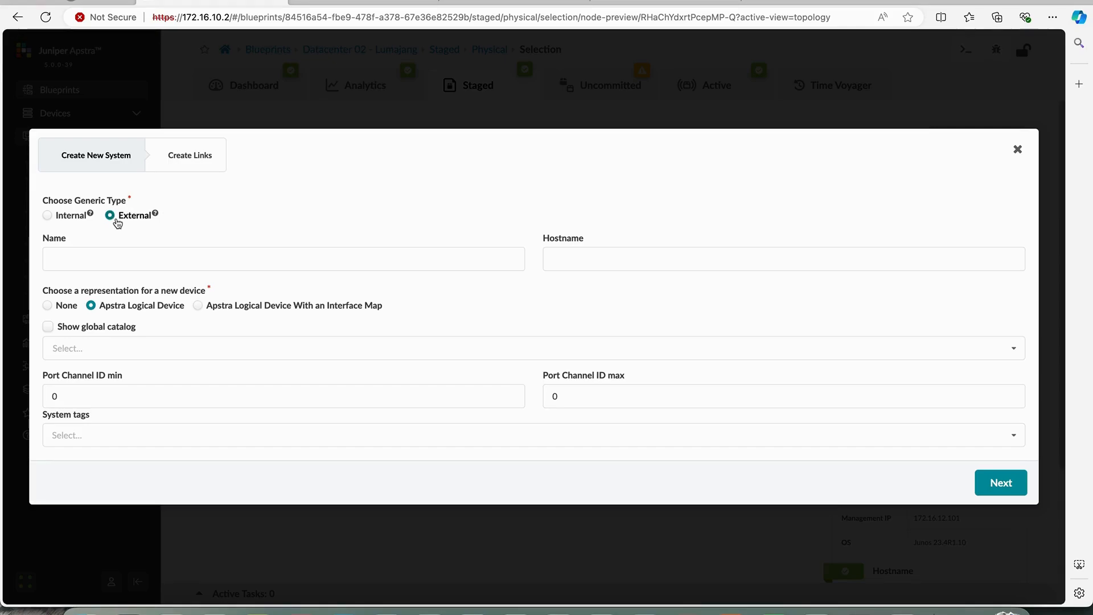
left_click(81, 219)
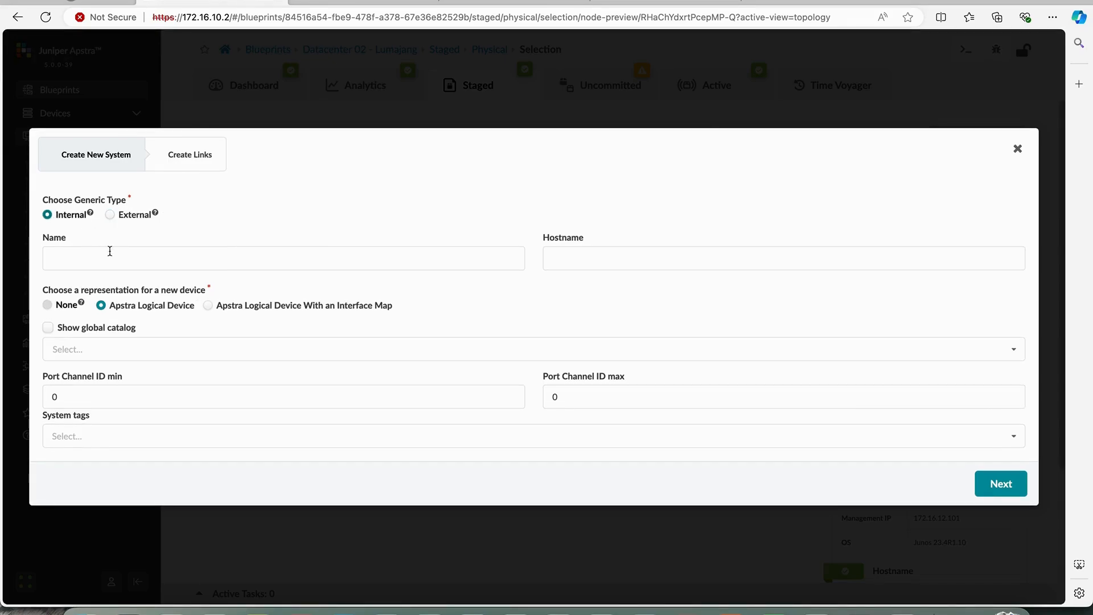
left_click(110, 251)
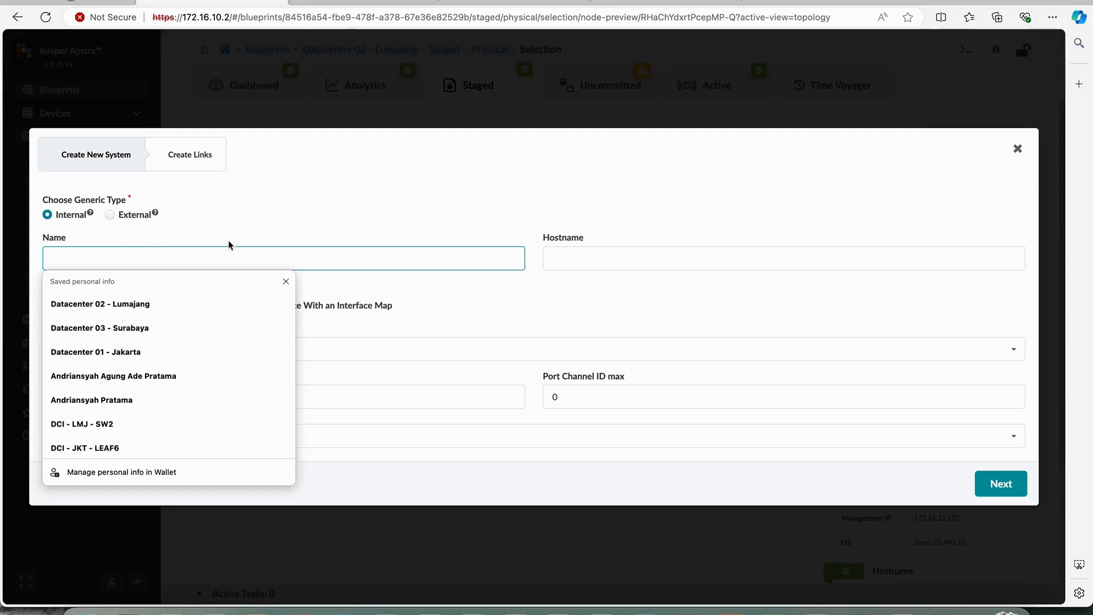
mouse_move(90, 210)
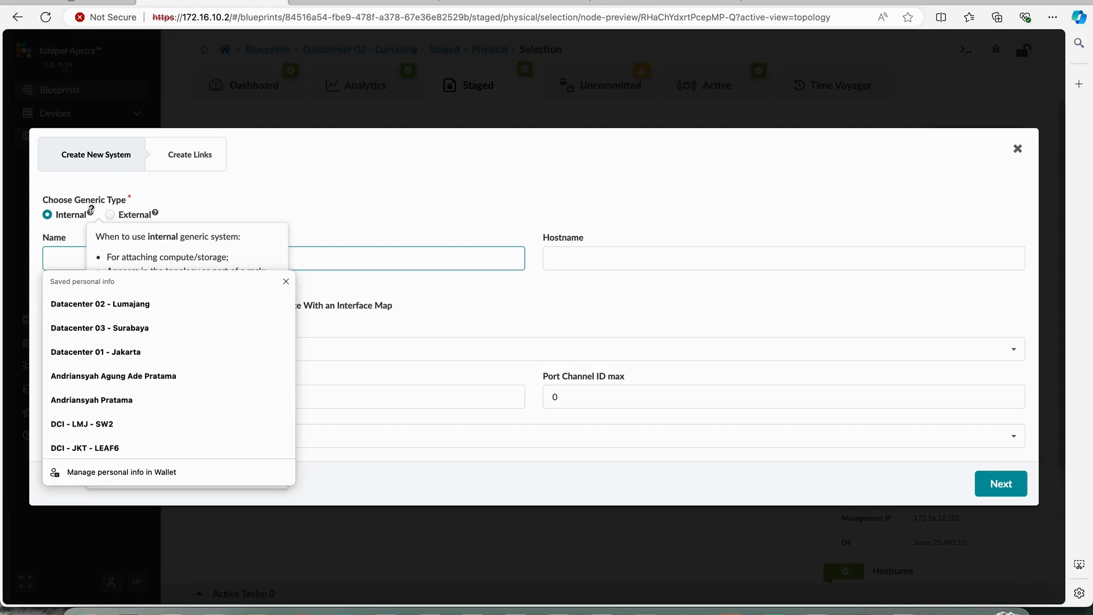
left_click(130, 225)
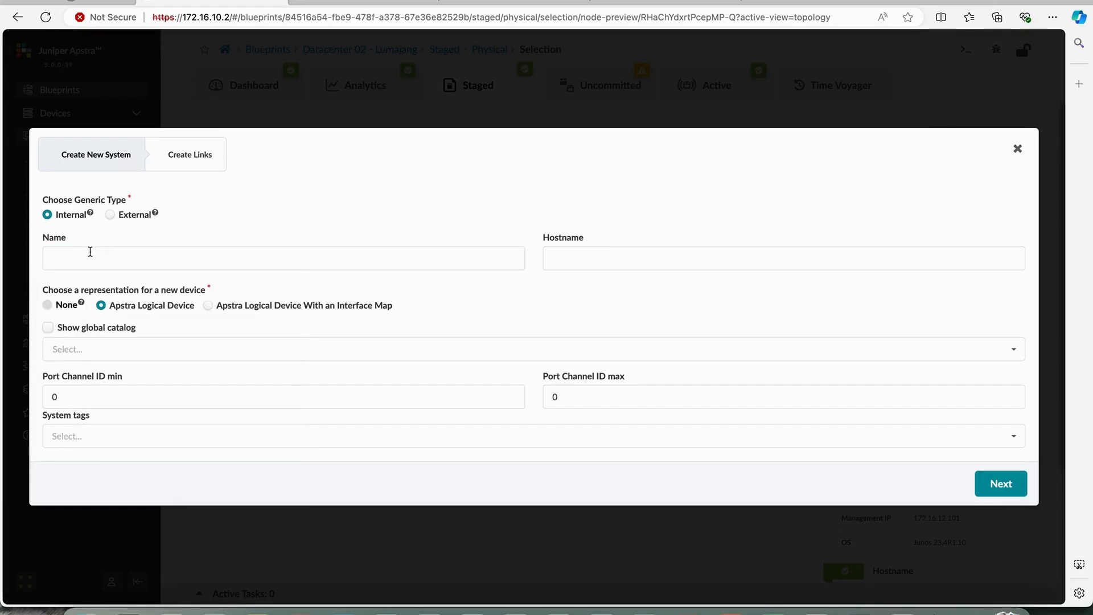
Name the new internal generic system SVR-07 and represent it with the AOS-1x1-1 logical device.
left_click(80, 260)
type("SVR")
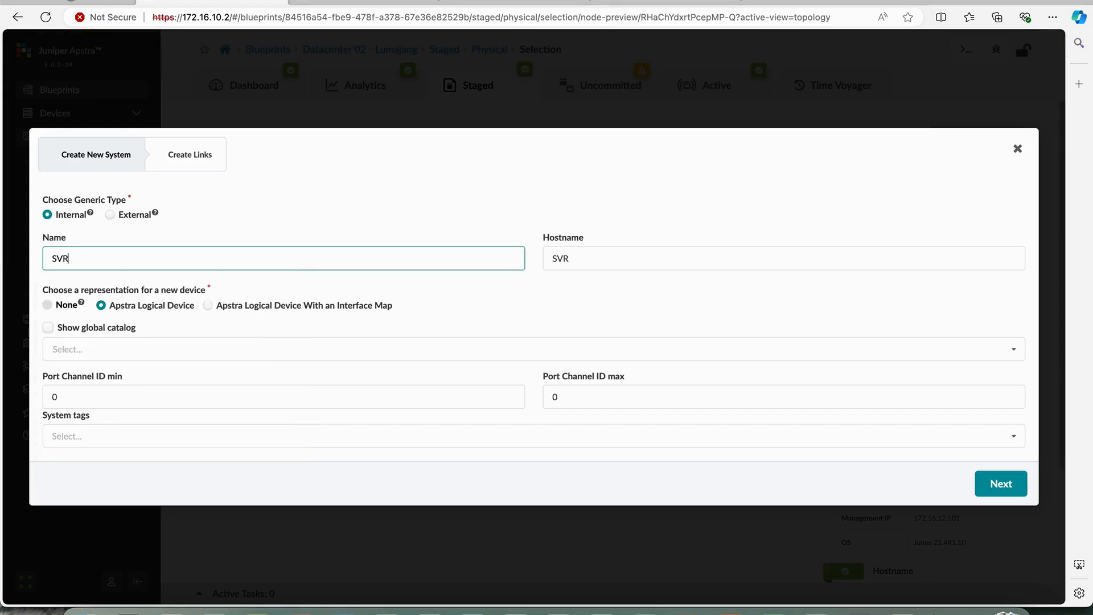
type("-07")
key("Tab")
left_click(82, 344)
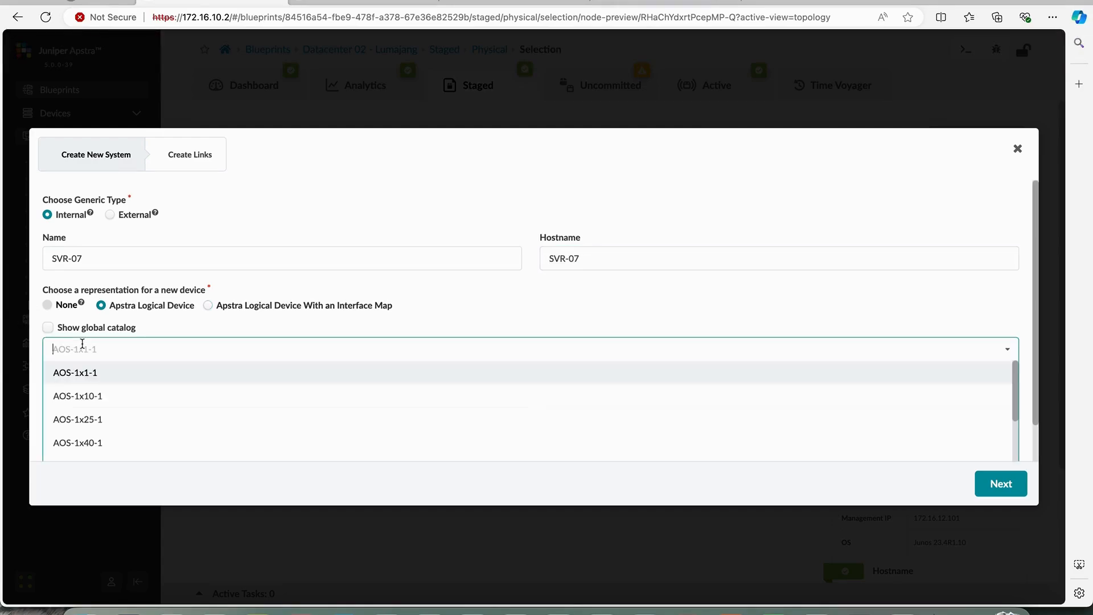
left_click(107, 373)
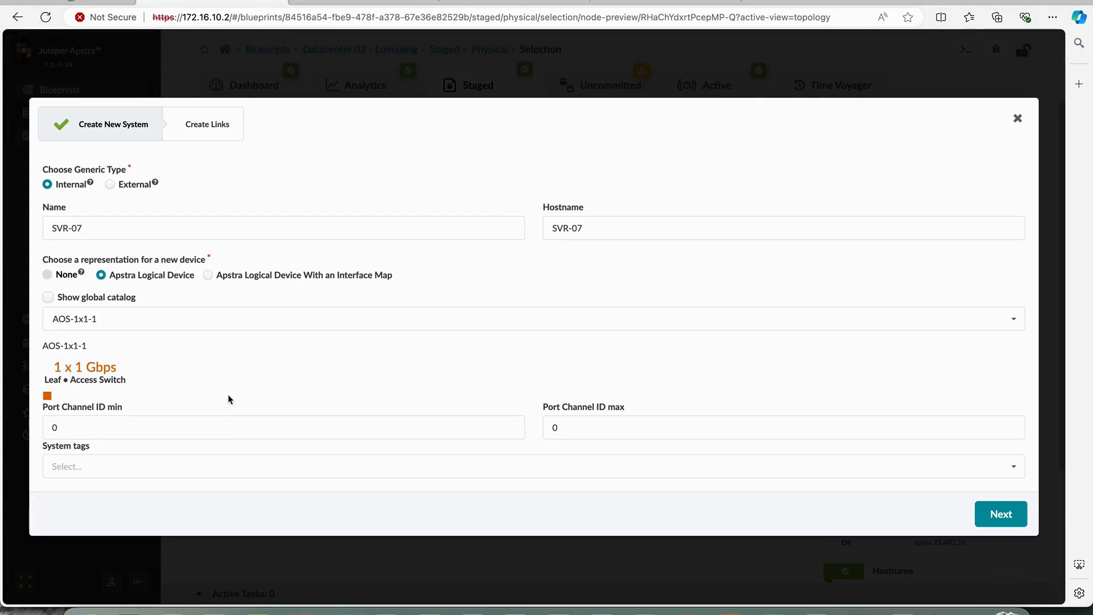
Add the system tag WEB to SVR-07 and proceed to link creation.
left_click(197, 464)
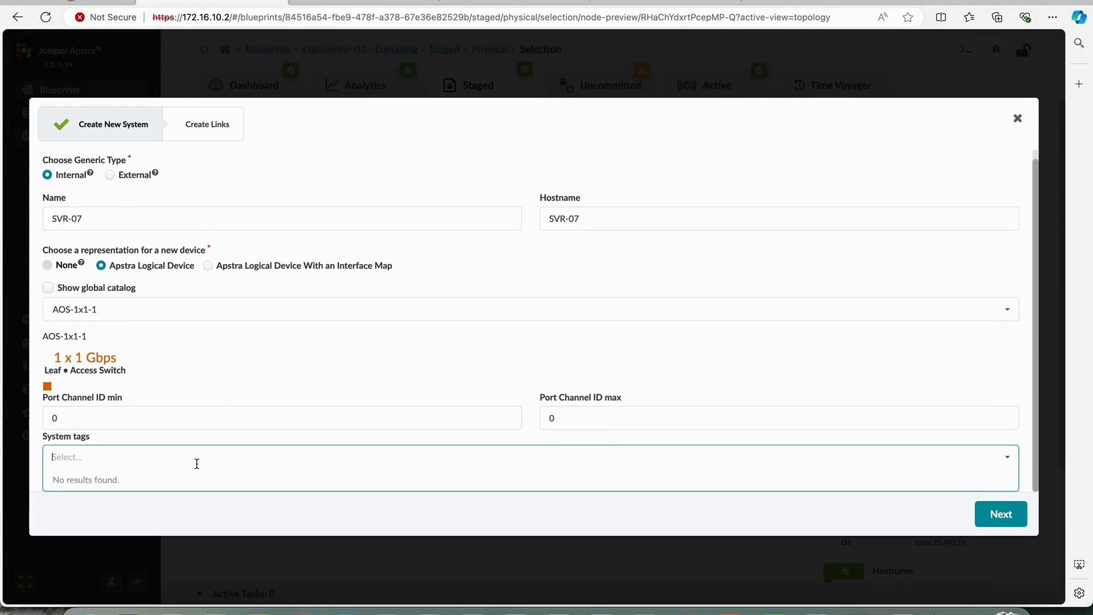
type("WEB")
key("Return")
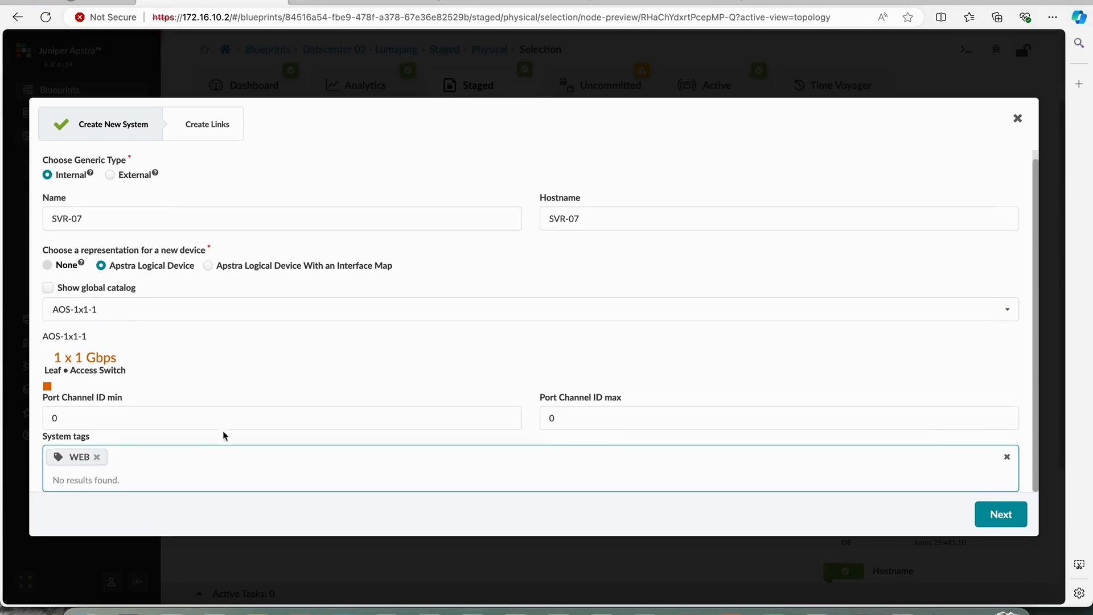
left_click(296, 397)
left_click(1001, 514)
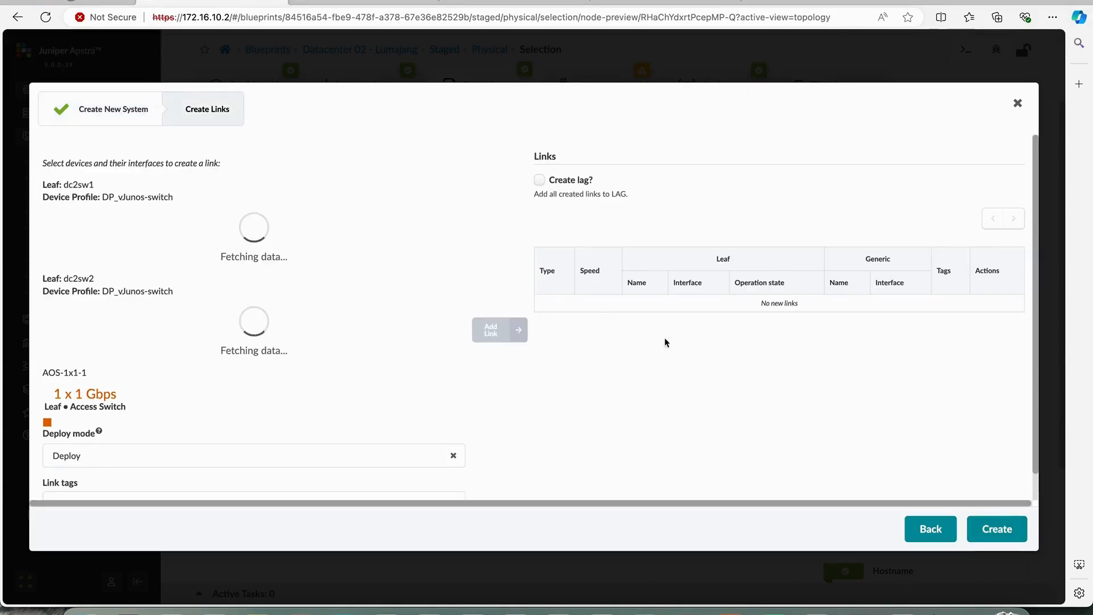
left_click(90, 241)
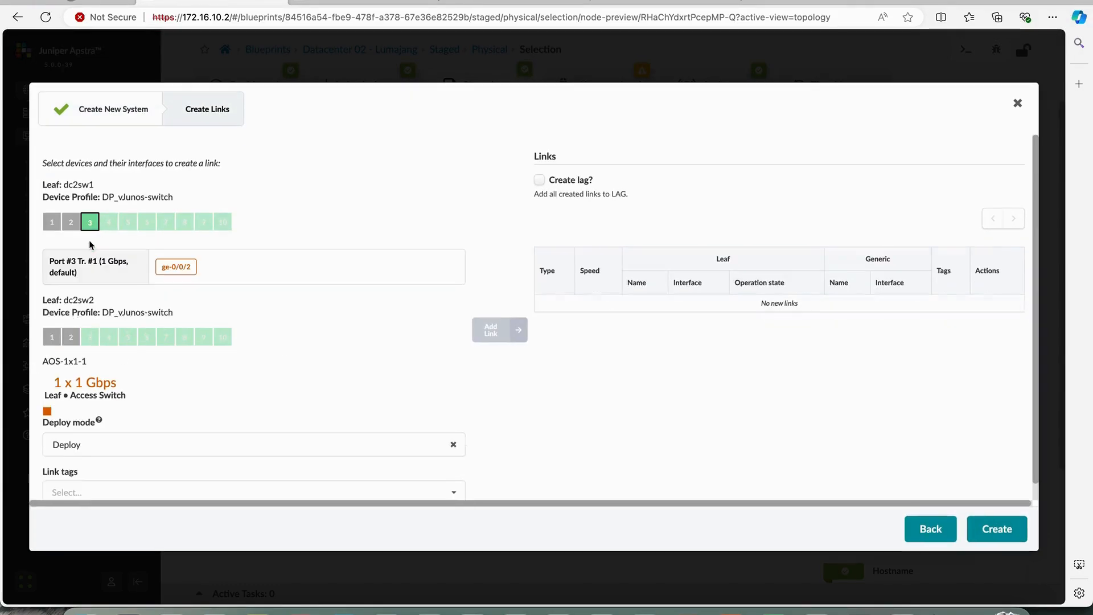
left_click(90, 223)
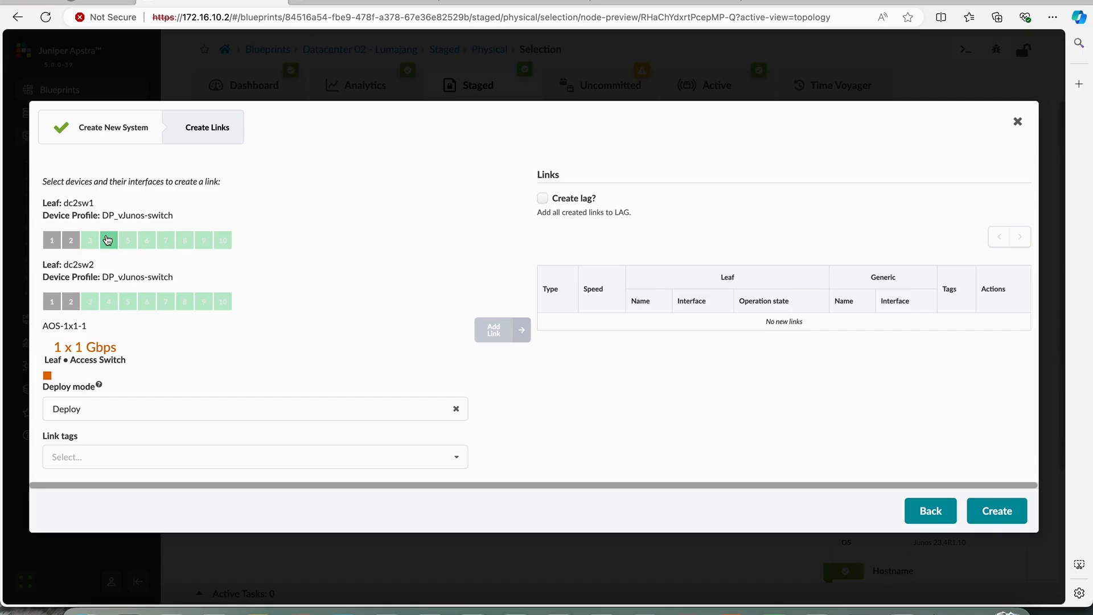
left_click(108, 223)
left_click(107, 226)
Switch to Visual Studio Code and search lab.yaml for svr7 to check which bridges its interfaces use.
left_click(515, 599)
type("svr")
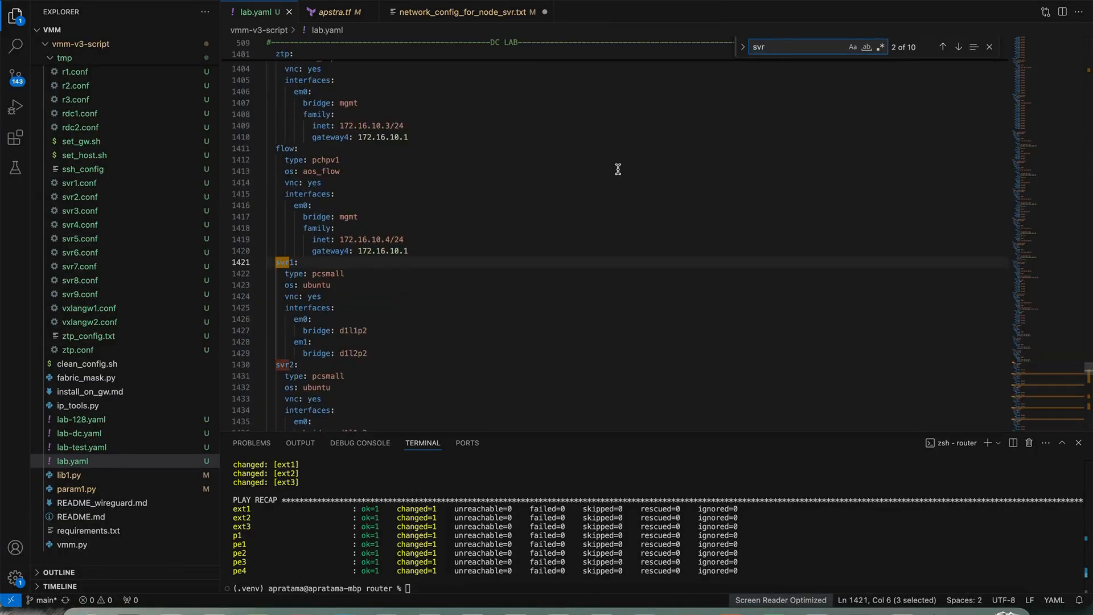
scroll(618, 169, "down", 10)
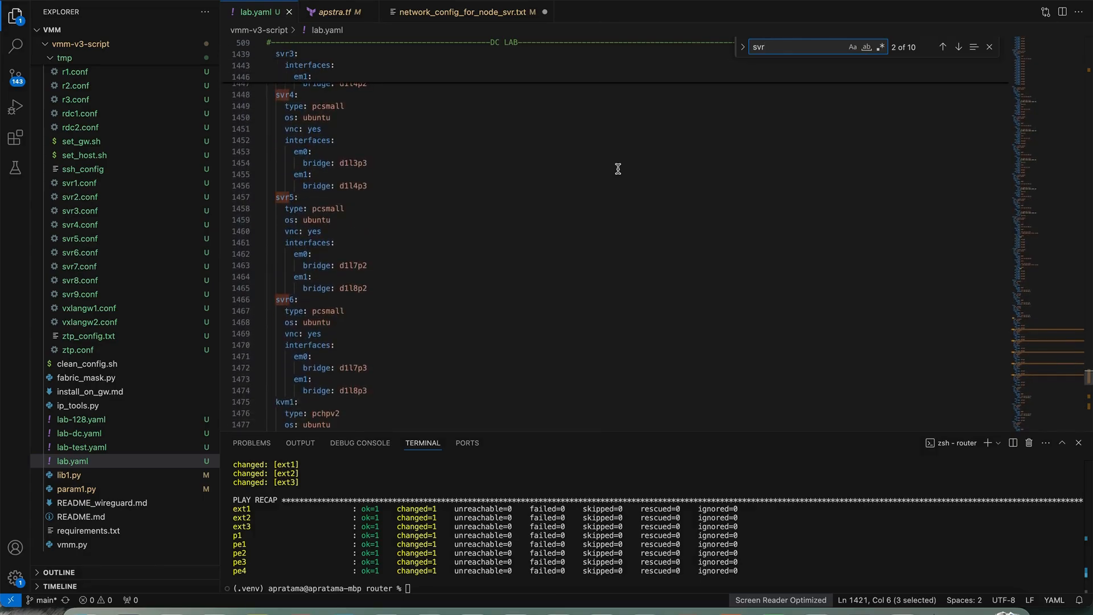
scroll(437, 254, "down", 3)
scroll(437, 254, "up", 3)
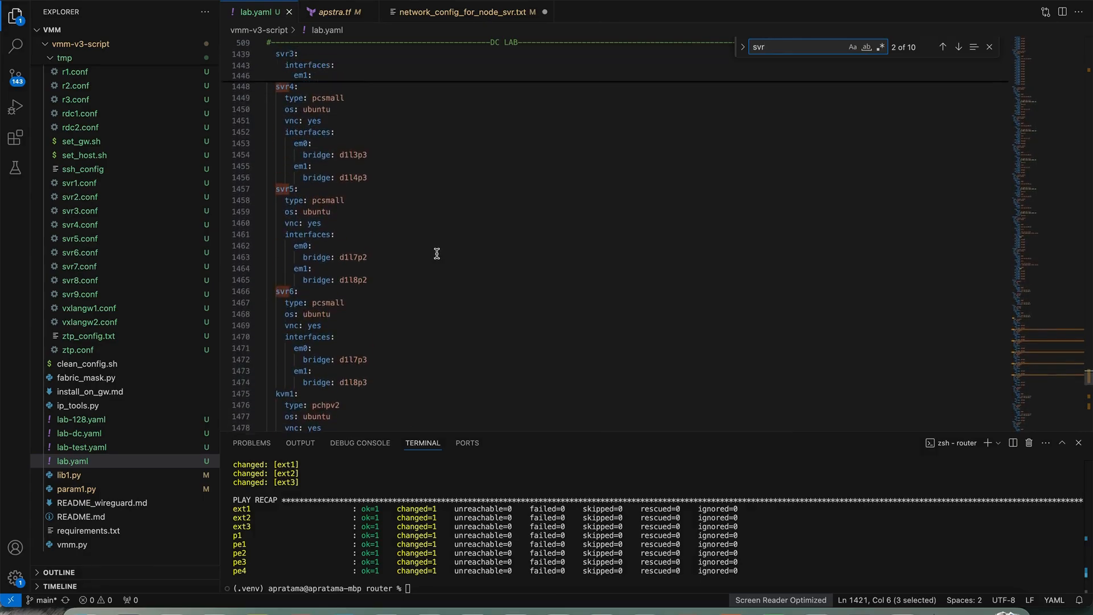
scroll(437, 254, "up", 1)
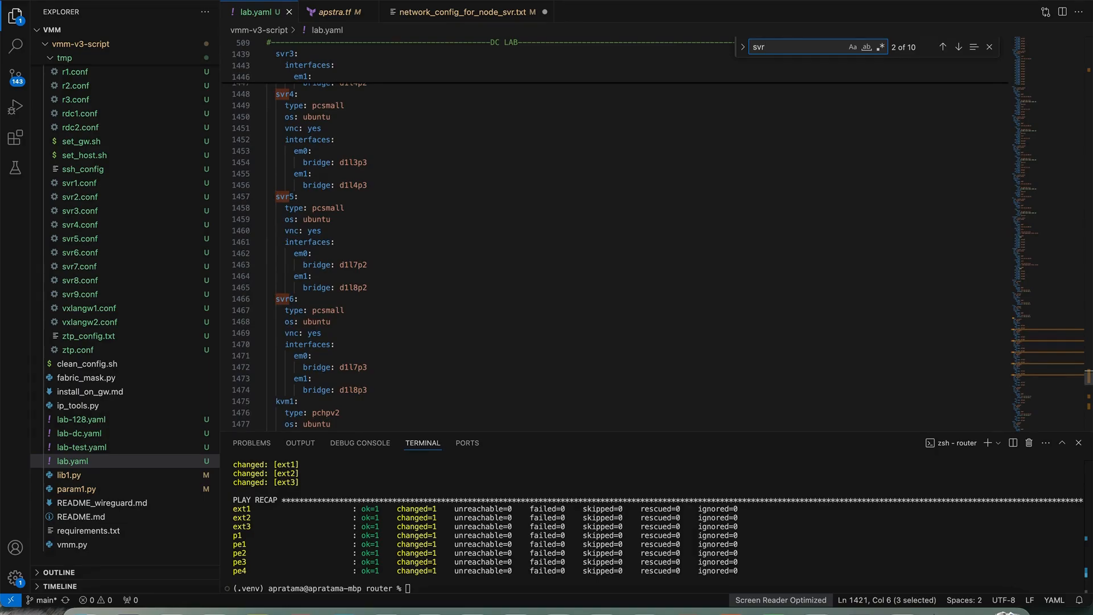
type("7")
left_click(357, 331)
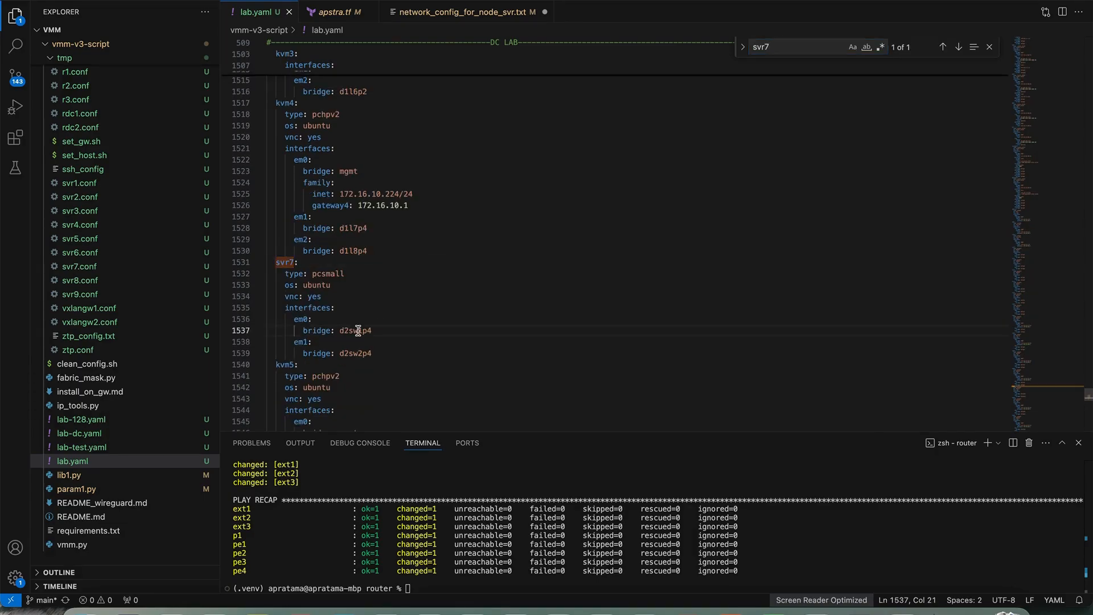
Search lab.yaml for d2sw1p4 to identify the dc2sw1 interface attached to that bridge, and hide the file explorer.
key("super+f")
key("Return")
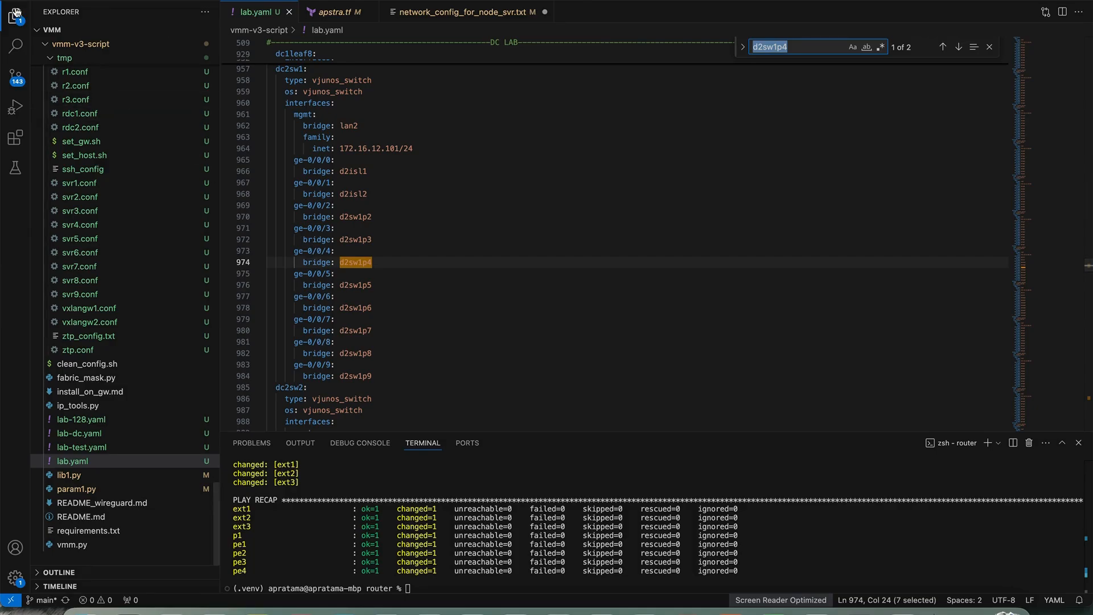
key("super+b")
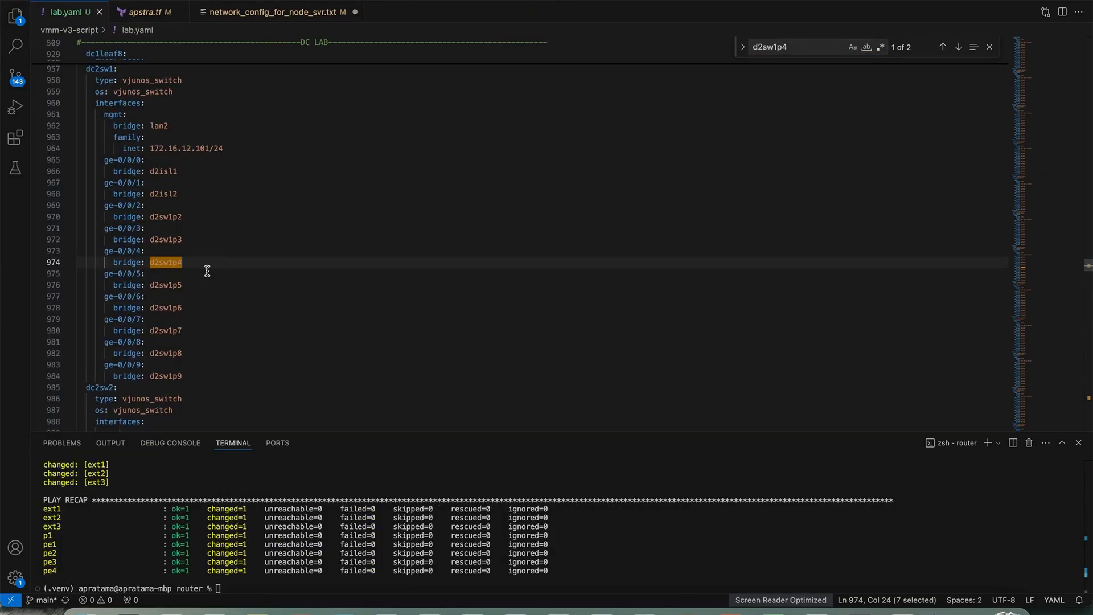
Switch back to Apstra and add links for SVR-07 on ge-0/0/4 of both dc2sw1 and dc2sw2.
key("super+Tab")
left_click(127, 225)
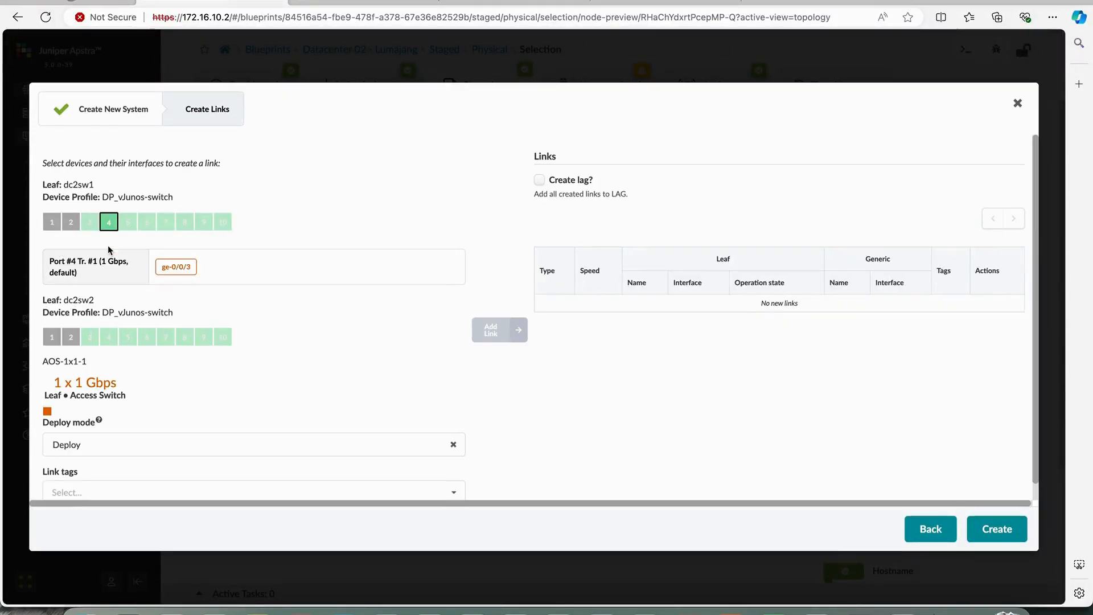
left_click(176, 267)
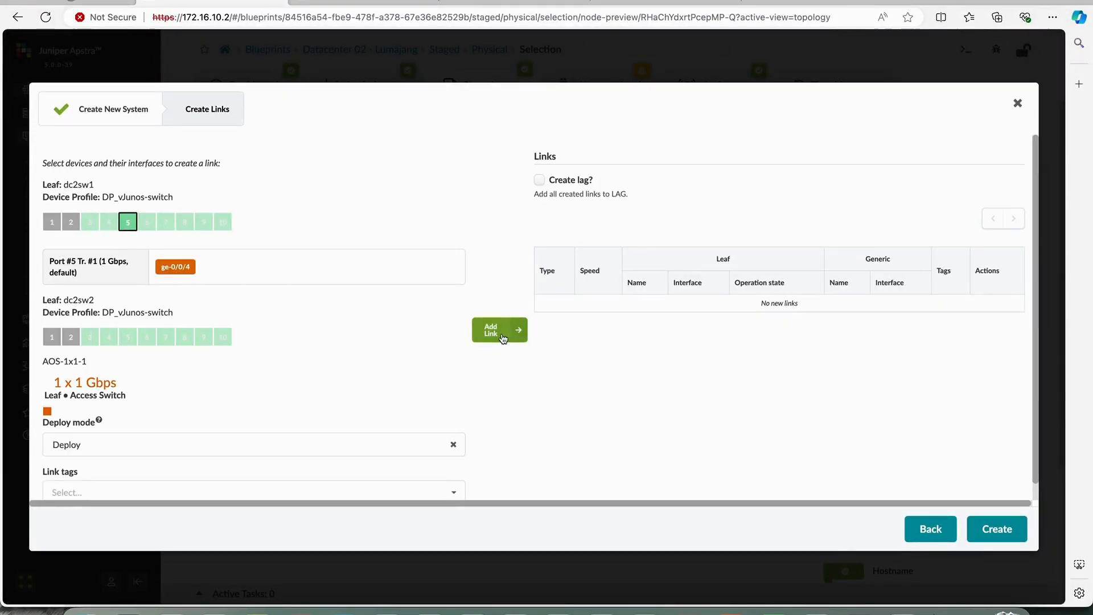
left_click(501, 331)
left_click(128, 336)
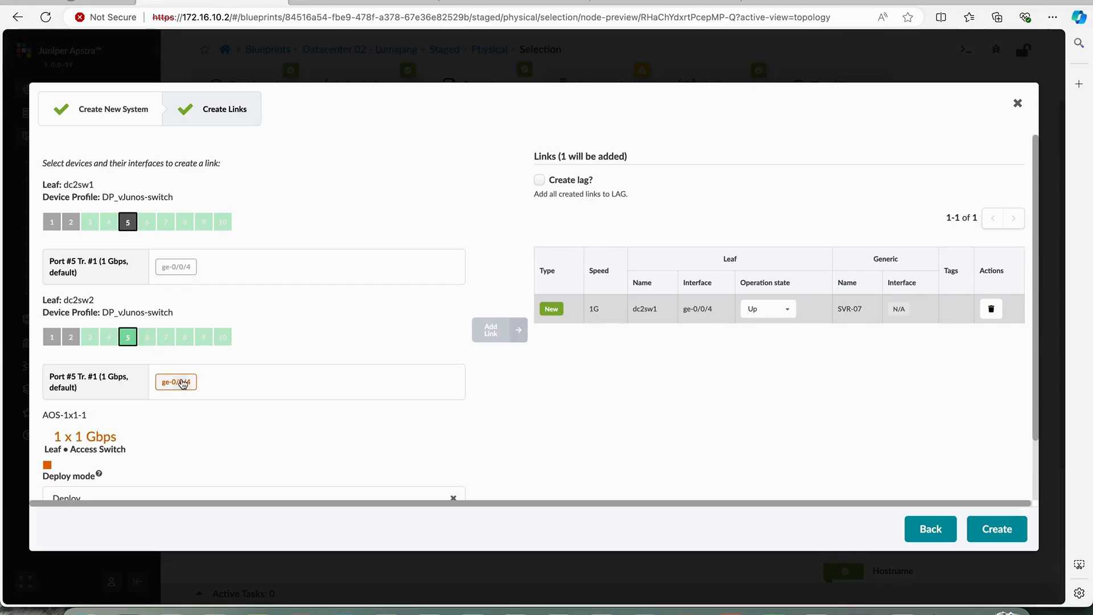
left_click(176, 382)
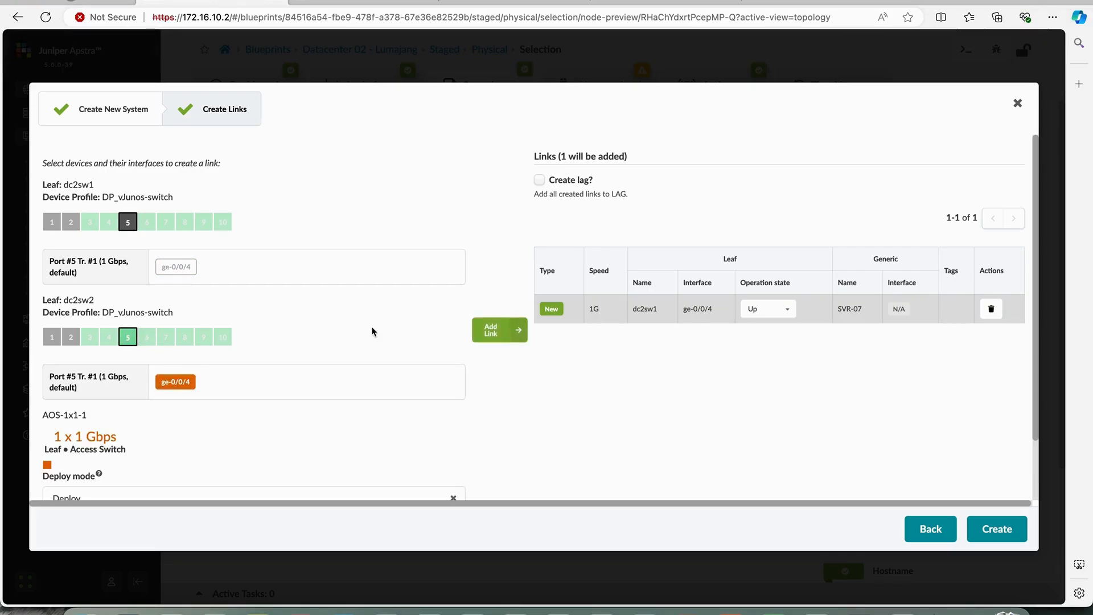
Bundle the SVR-07 links into a LAG with LACP (Active) mode.
left_click(540, 179)
left_click(583, 235)
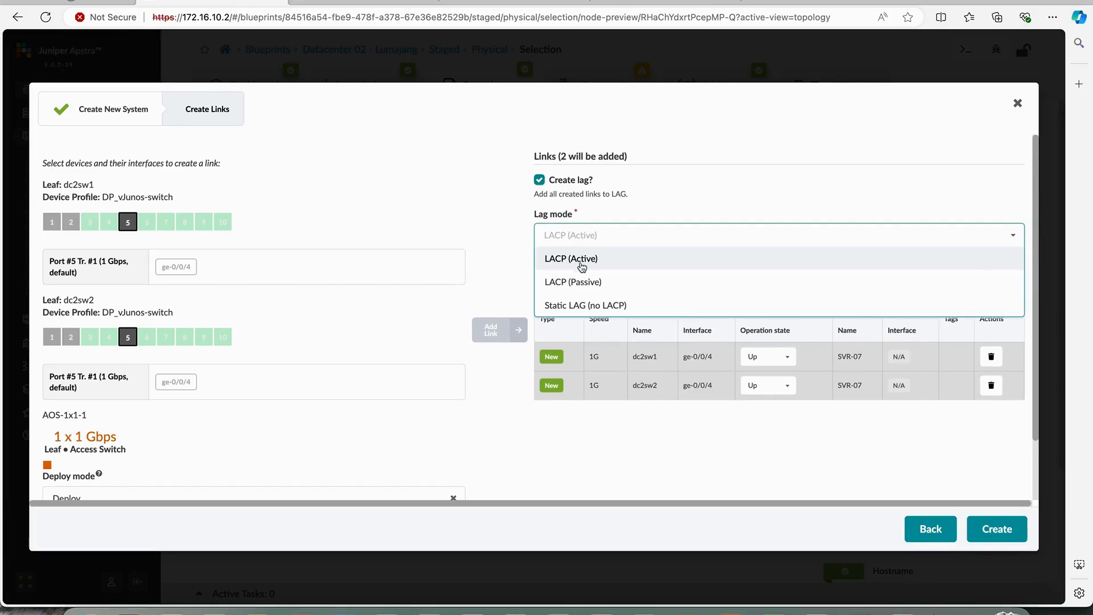
left_click(577, 263)
Add the link tag WEB to the SVR-07 links and create the system.
scroll(497, 274, "down", 2)
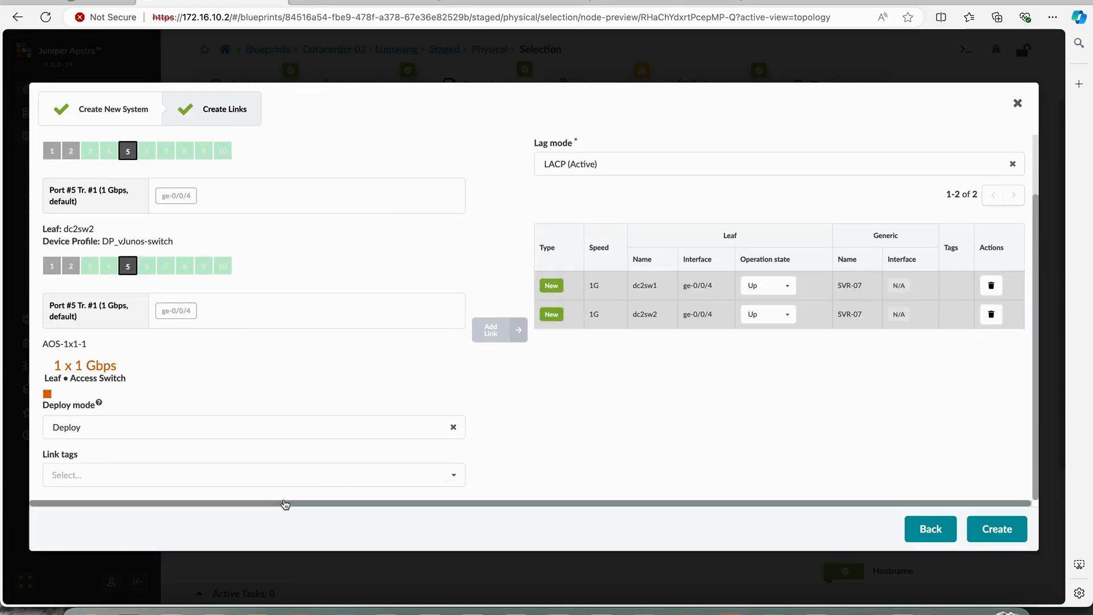
left_click(270, 484)
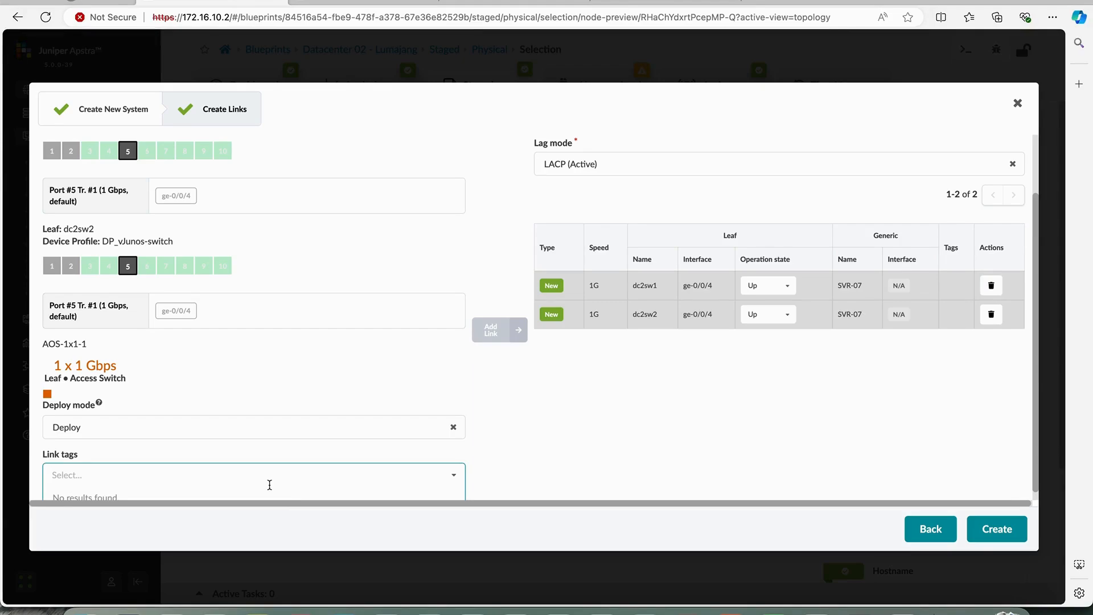
type("W")
key("BackSpace")
type("WEB")
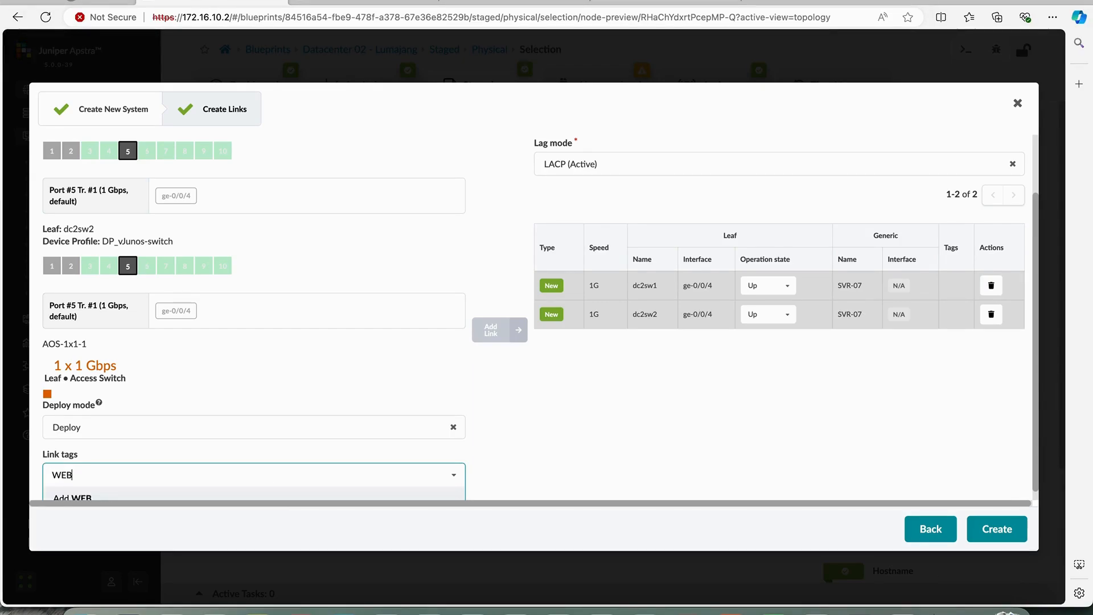
key("Return")
left_click(579, 476)
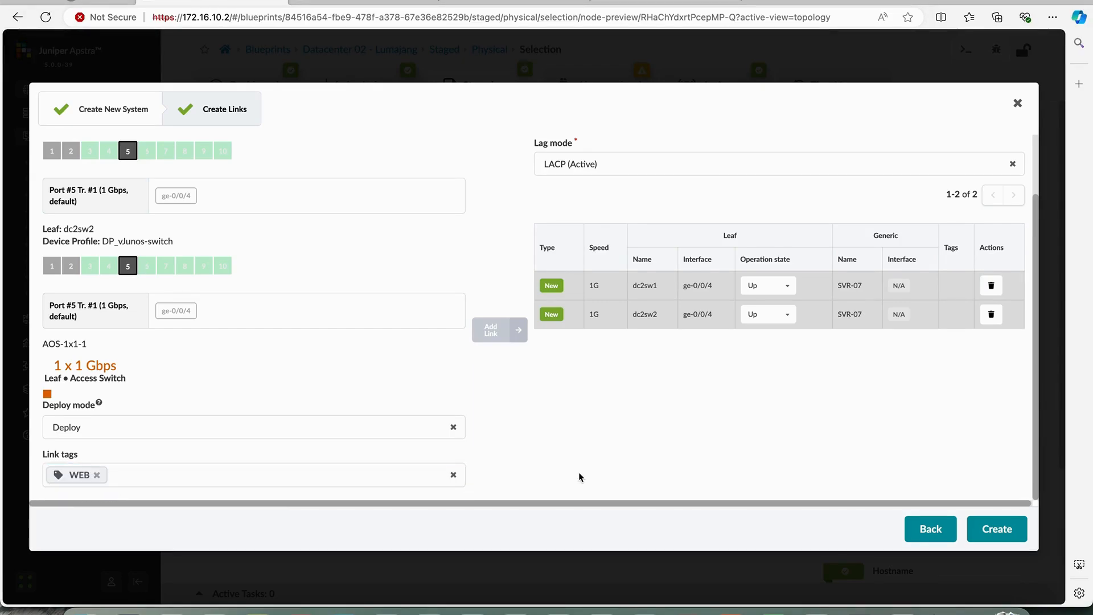
left_click(1005, 527)
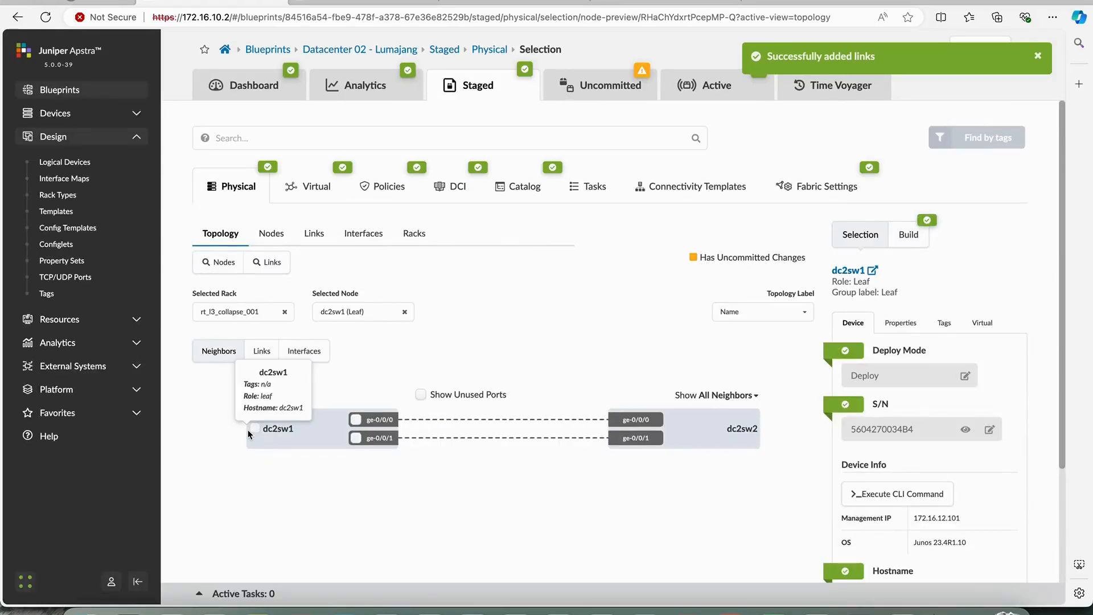
Start adding another internal generic system to dc2sw1 and name it KVM-05.
left_click(255, 429)
left_click(312, 397)
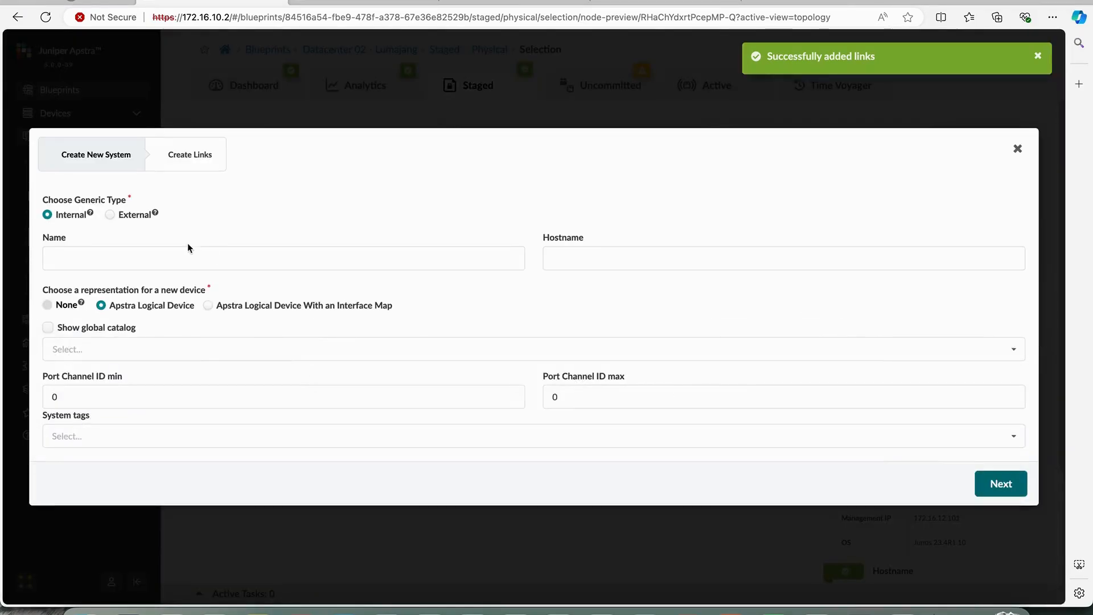
left_click(185, 260)
type("KVM")
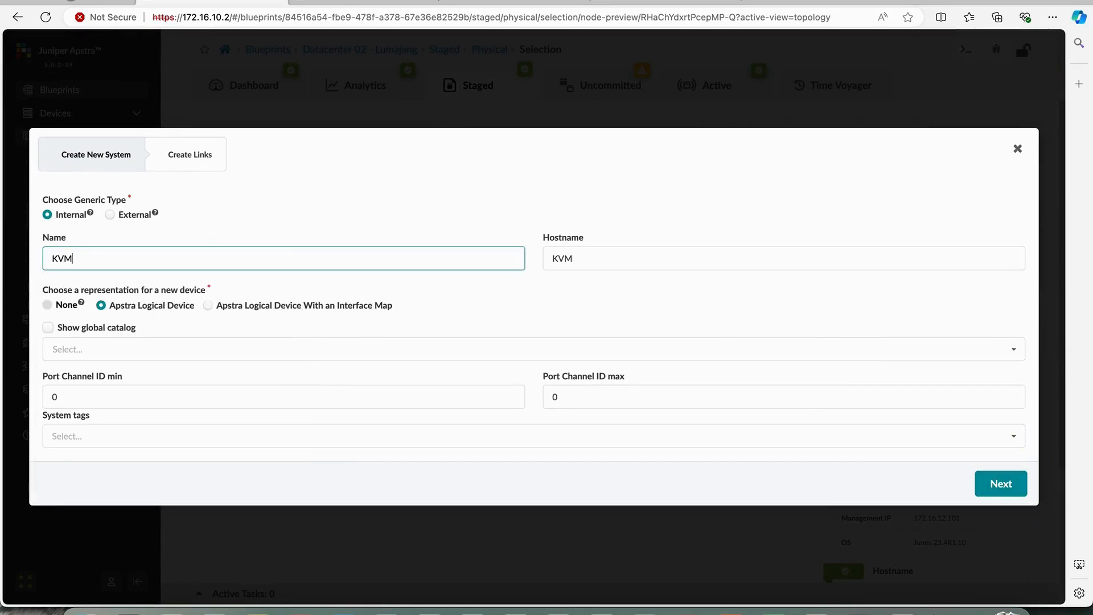
type("-05")
Tag KVM-05 with APP, choose the AOS-1x1-1 logical device and proceed to link creation.
left_click(116, 427)
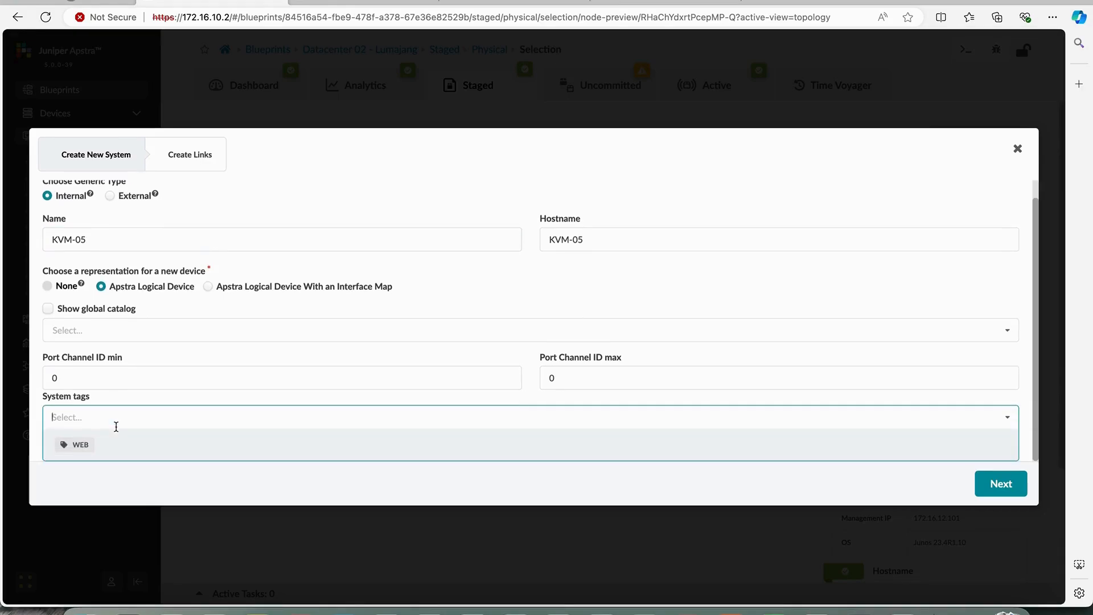
type("APP")
key("Return")
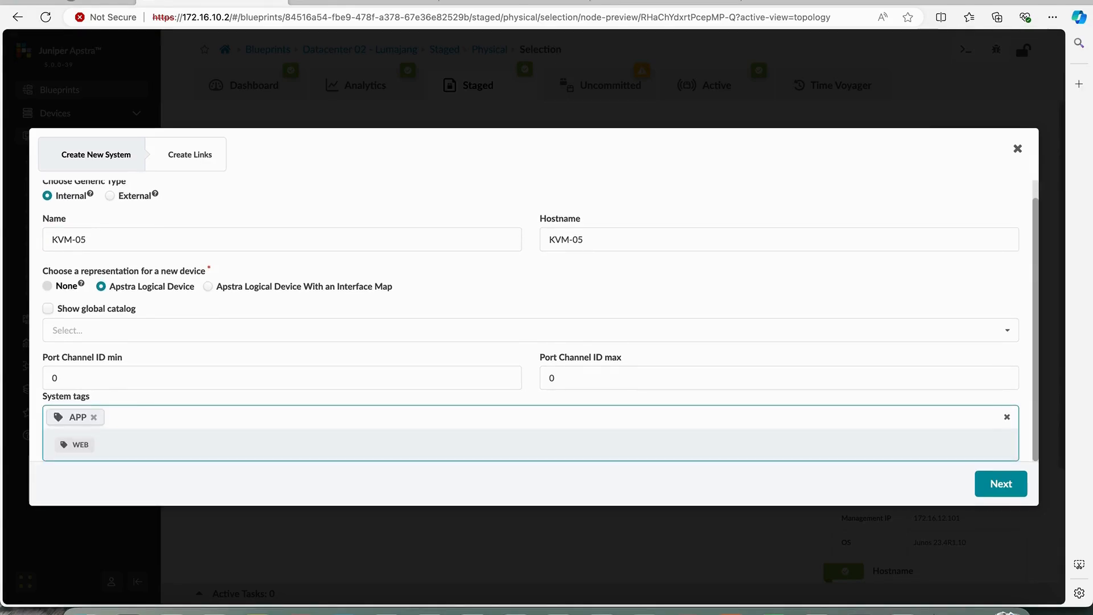
left_click(107, 333)
left_click(98, 346)
left_click(101, 369)
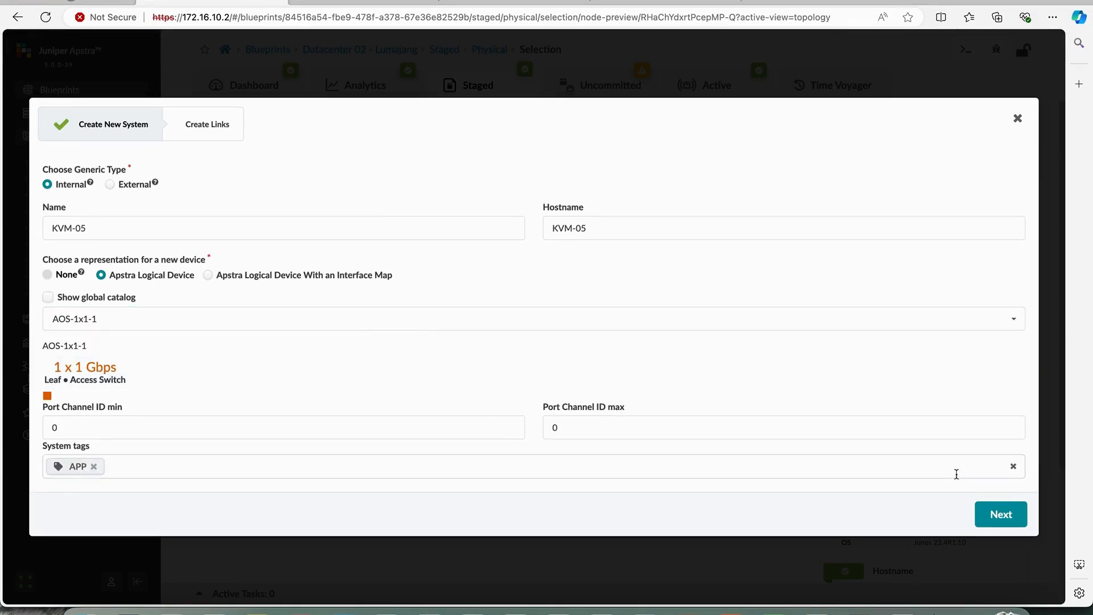
left_click(1000, 514)
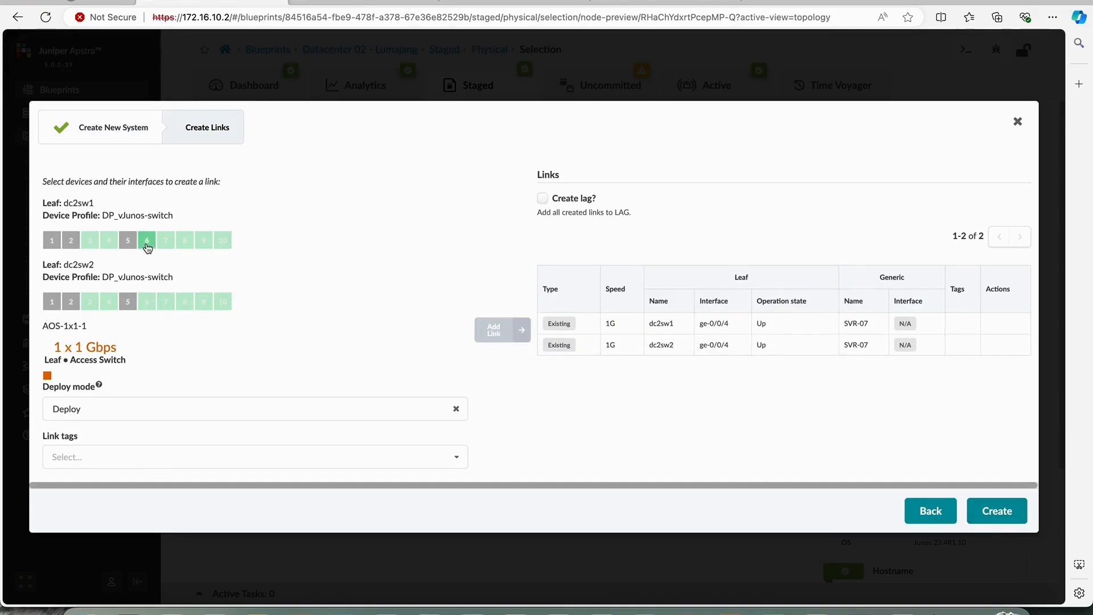
Choose interface ge-0/0/5 on port 6 of dc2sw1 for the KVM-05 link.
left_click(147, 248)
left_click(165, 270)
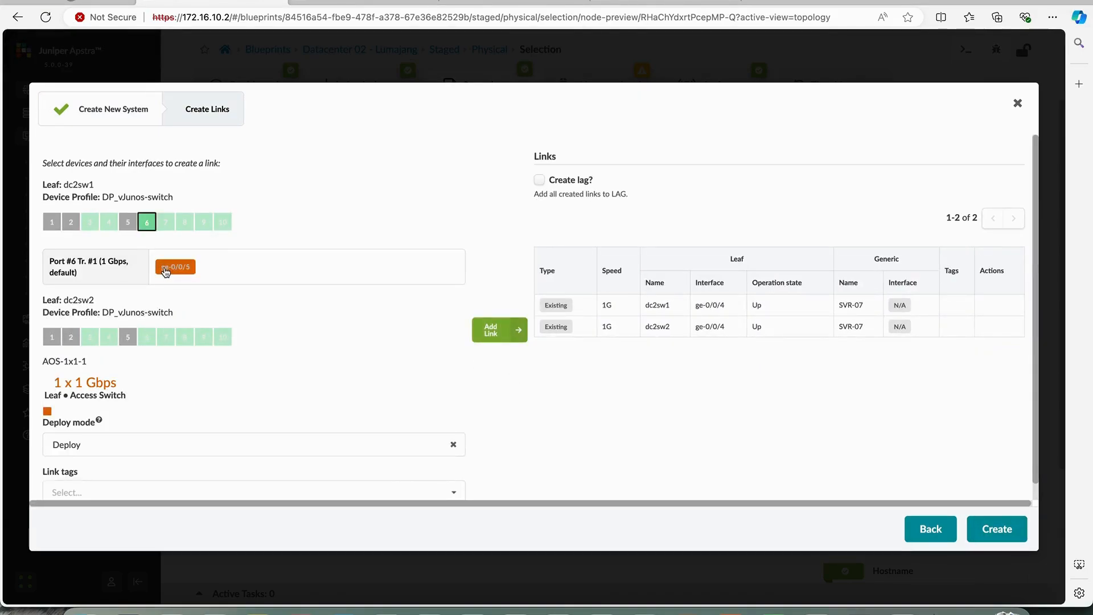
left_click(166, 269)
Switch to Visual Studio Code and search lab.yaml for kvm5 to check its bridge connections.
left_click(514, 604)
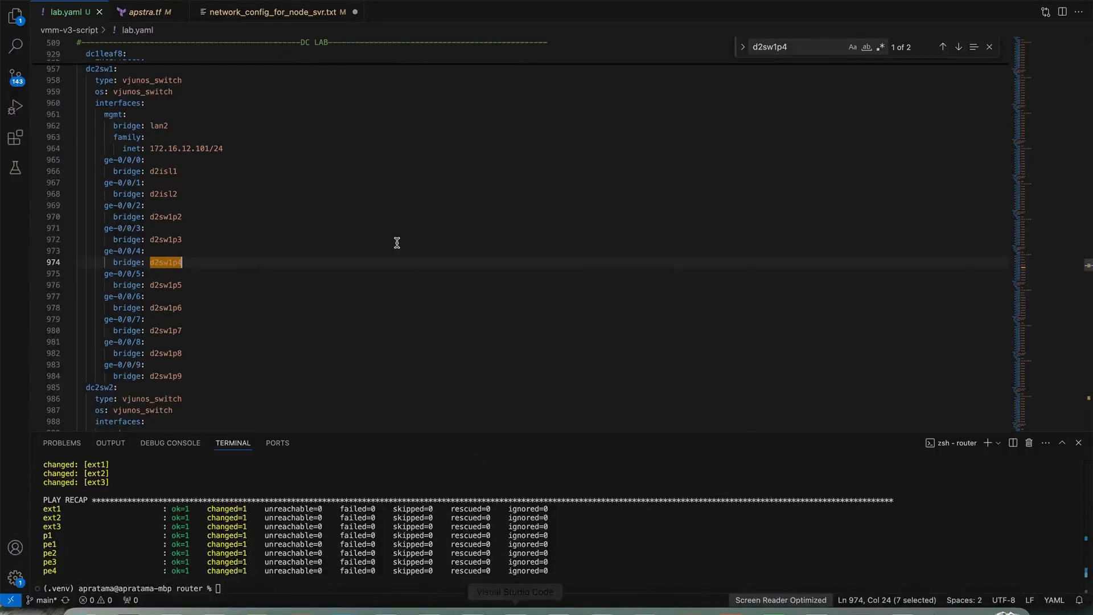
key("super+f")
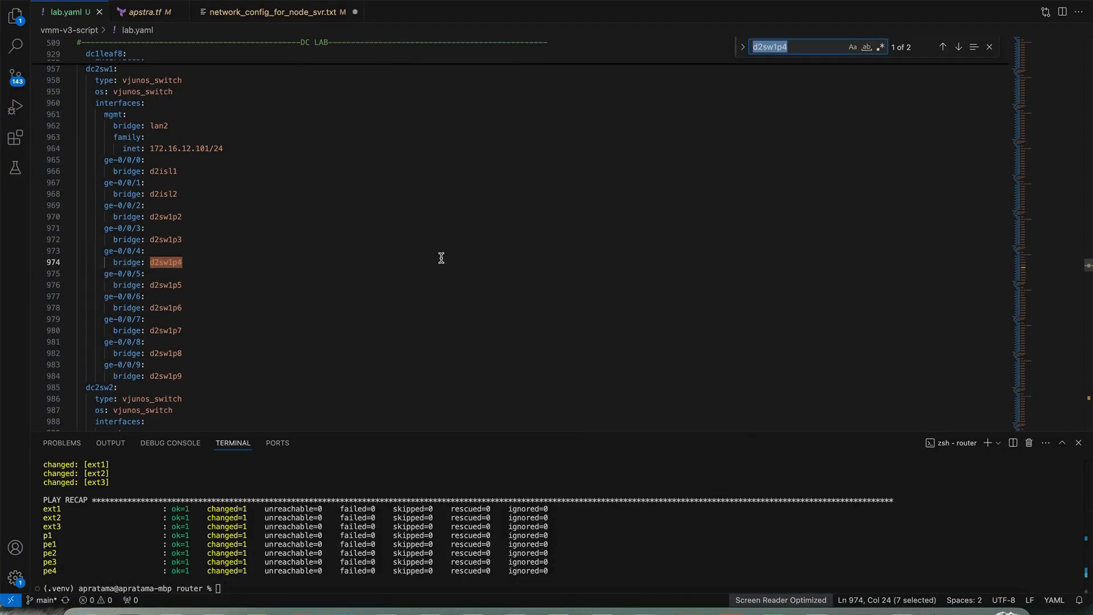
type("kvm5")
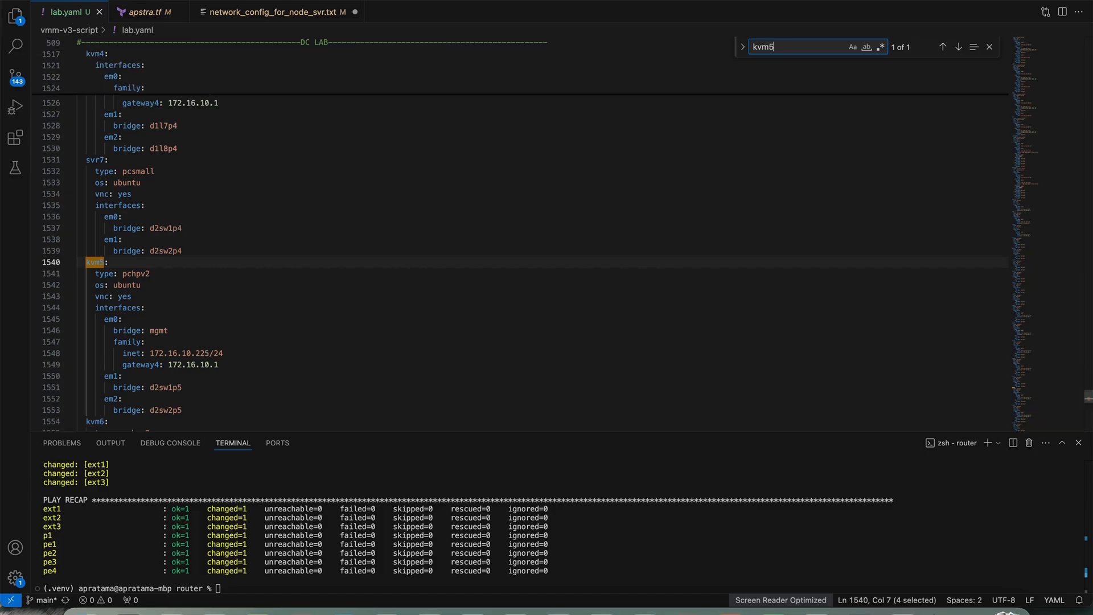
Search lab.yaml for KVM-05's em1 bridge d2sw1p5 and check which dc2sw1 interface uses it.
scroll(190, 382, "down", 3)
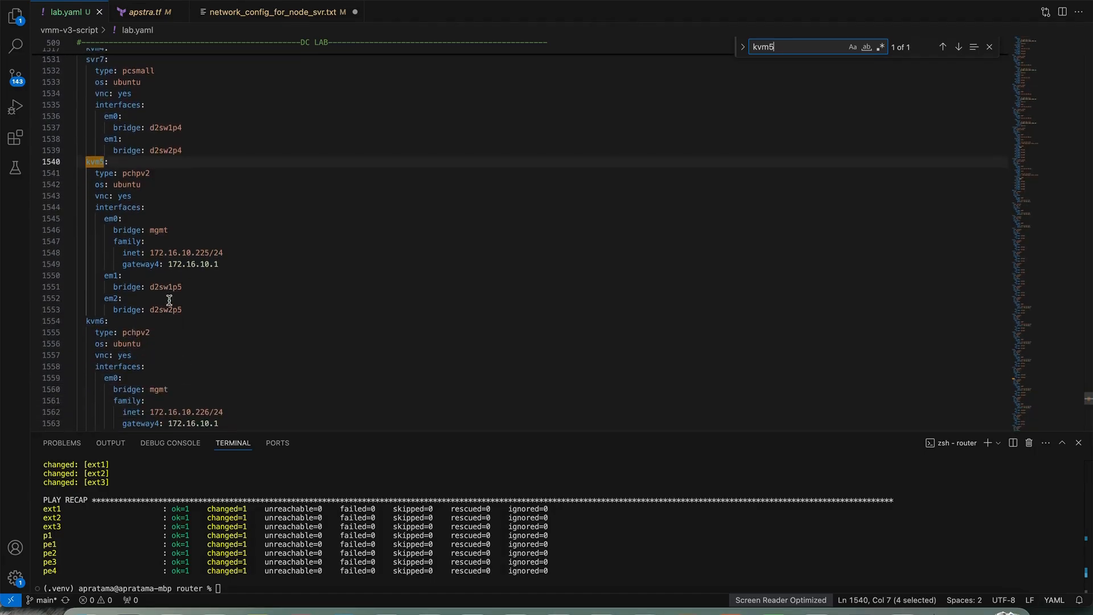
double_click(165, 288)
key("super+f")
key("super+v")
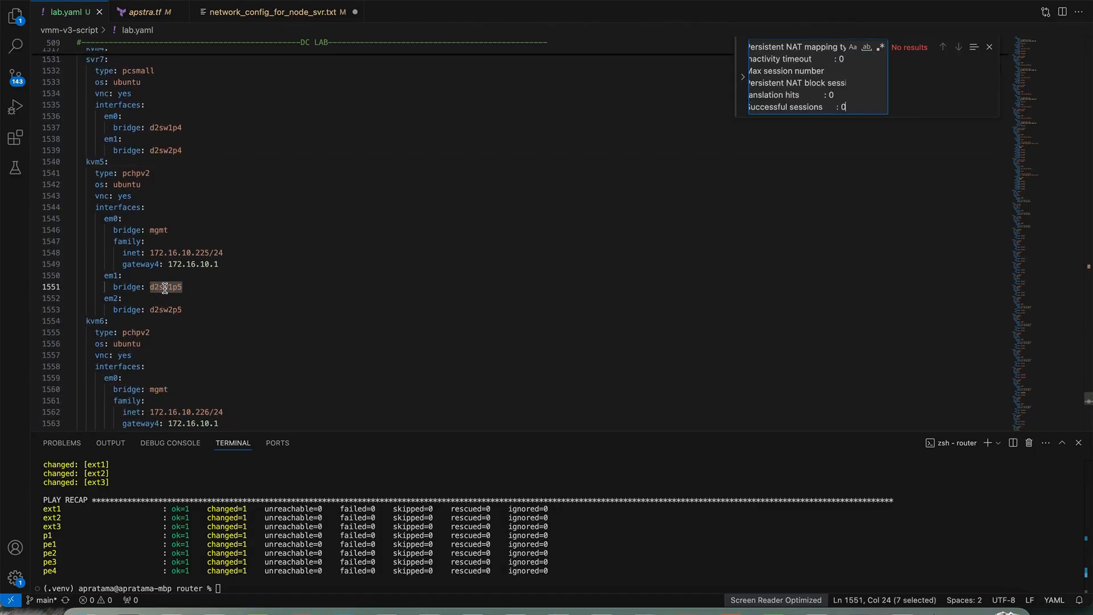
left_click(325, 287)
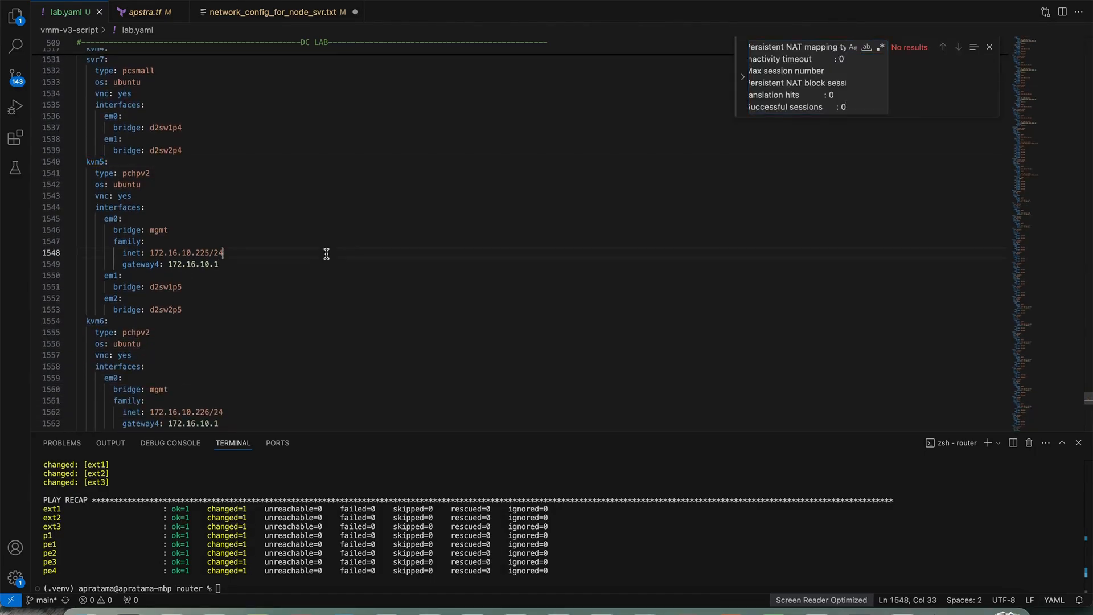
left_click(171, 288)
key("super+f")
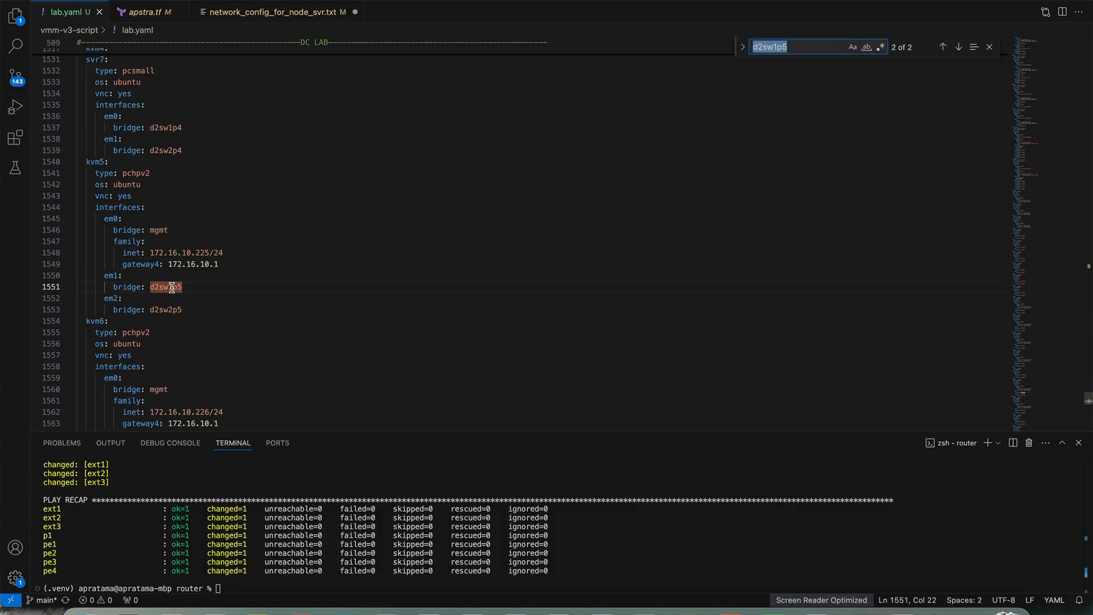
key("Return")
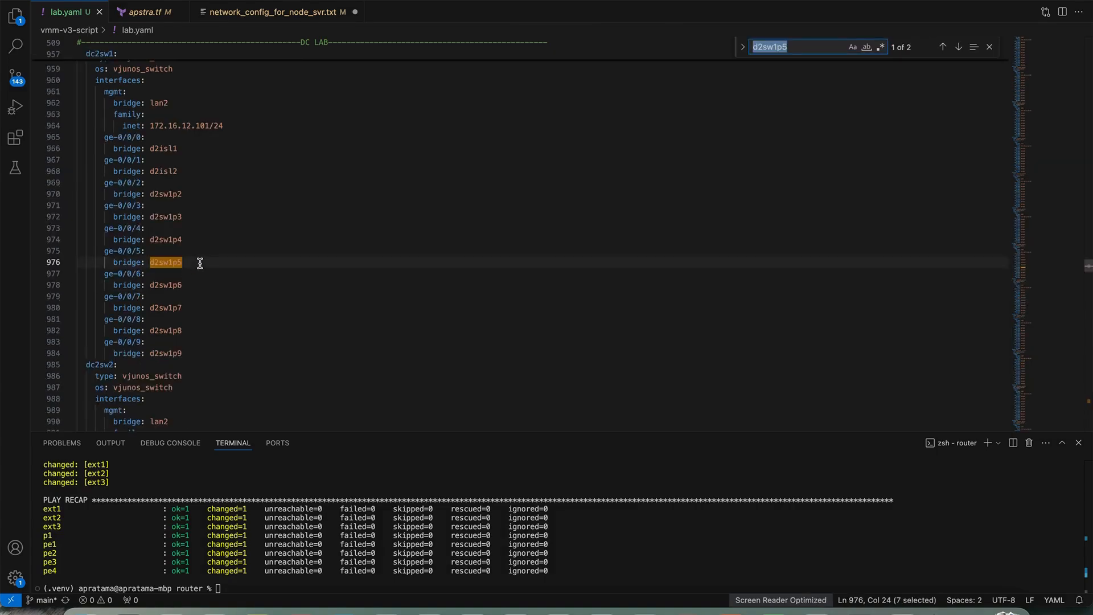
scroll(200, 263, "up", 2)
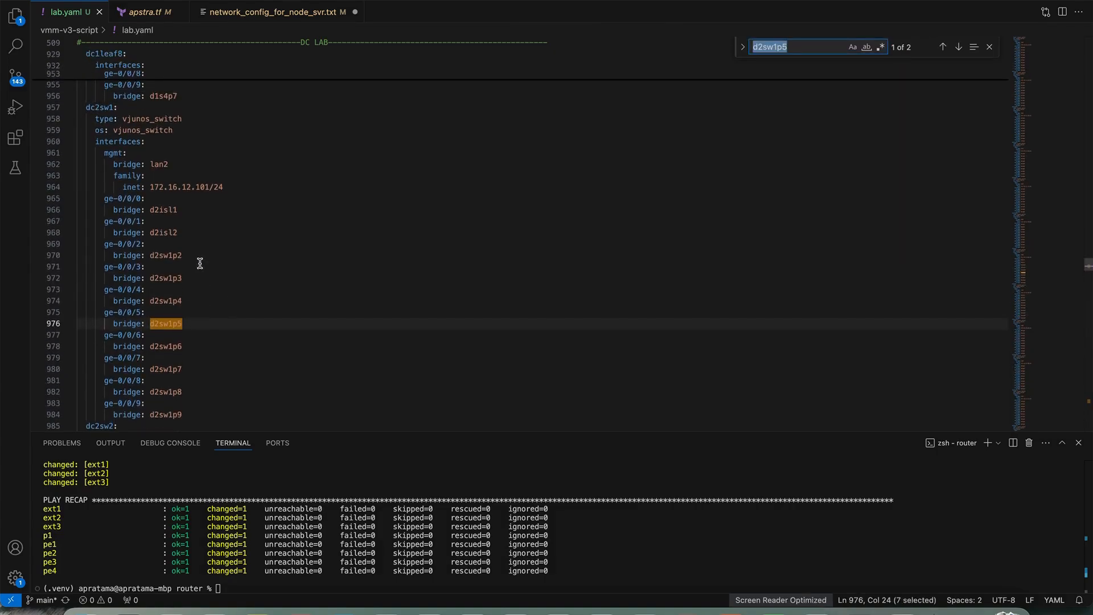
Switch back to Juniper Apstra in the browser and add KVM-05 links on interface ge-0/0/5 of dc2sw1 and dc2sw2.
key("super+Tab")
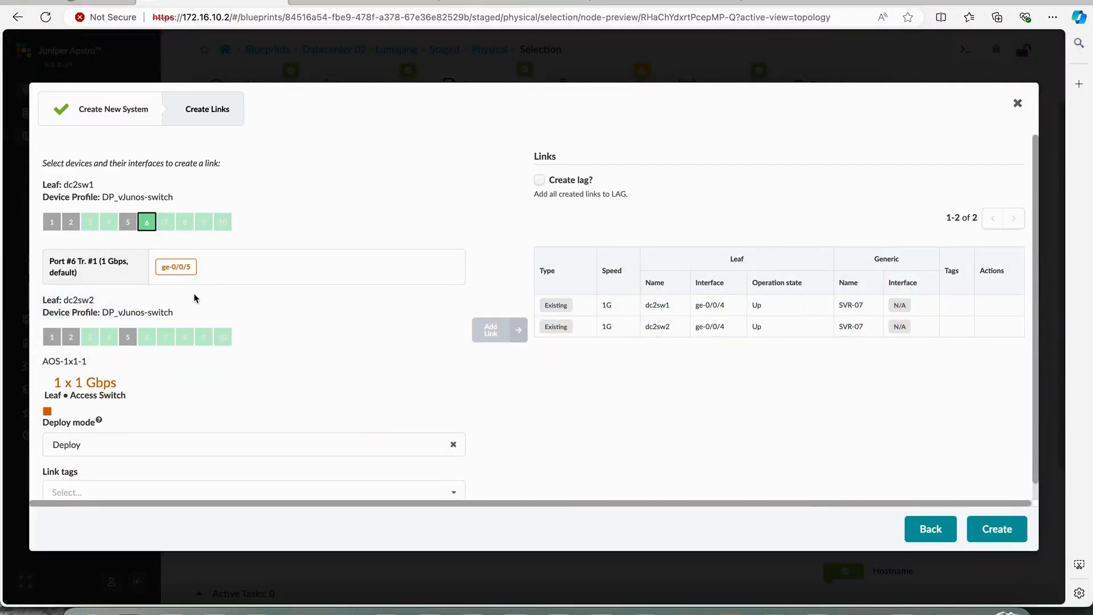
left_click(148, 336)
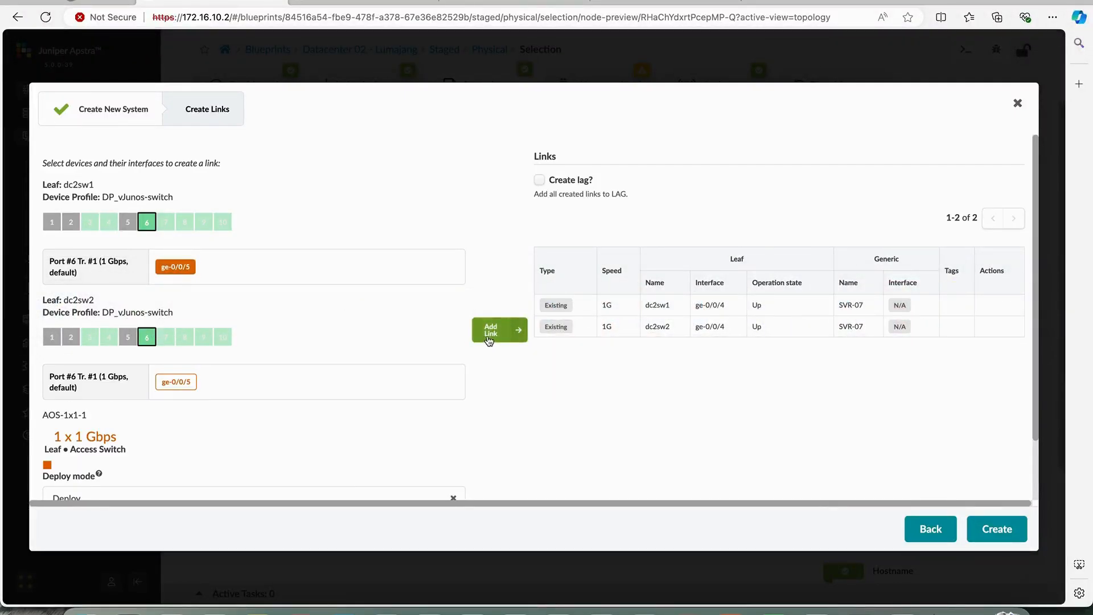
left_click(502, 330)
left_click(176, 382)
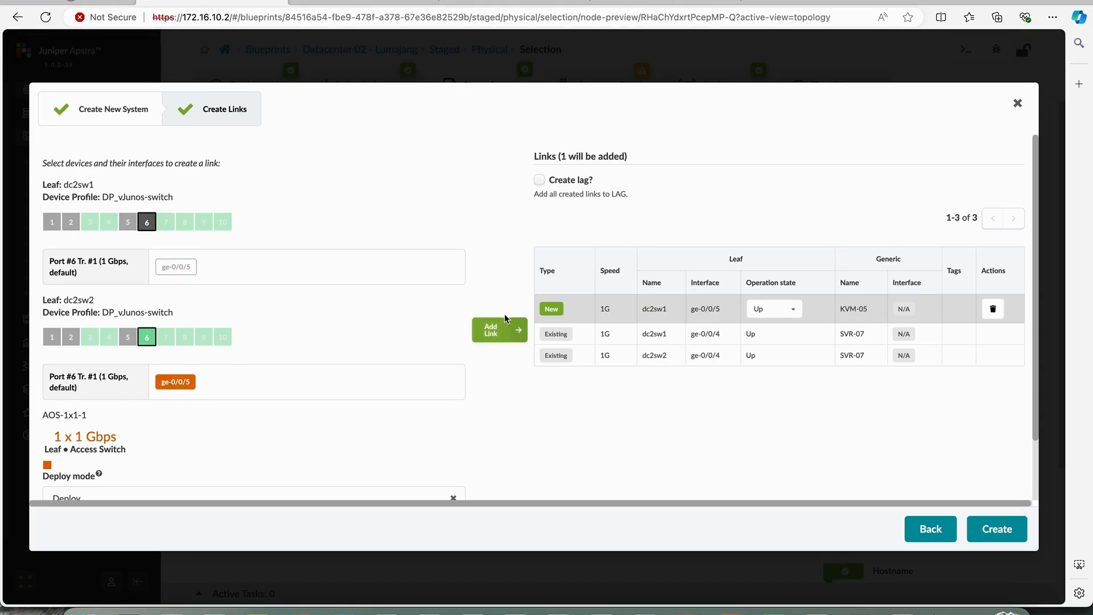
left_click(508, 327)
Bundle the KVM-05 links into a LAG with LACP (Active), tag them APP and create the system.
left_click(539, 180)
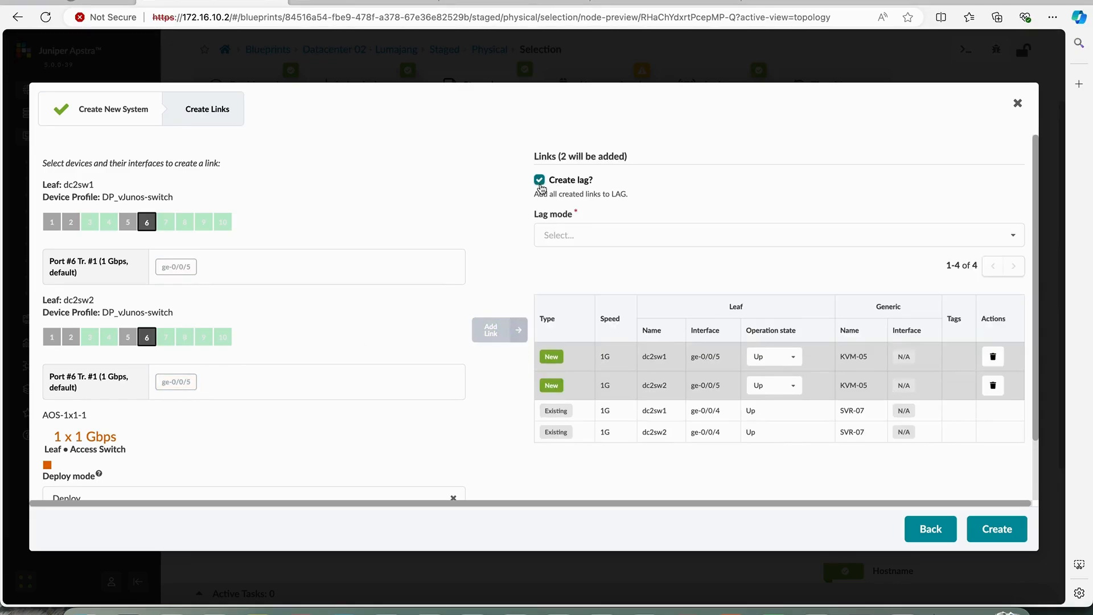
left_click(571, 232)
left_click(572, 260)
scroll(474, 300, "down", 3)
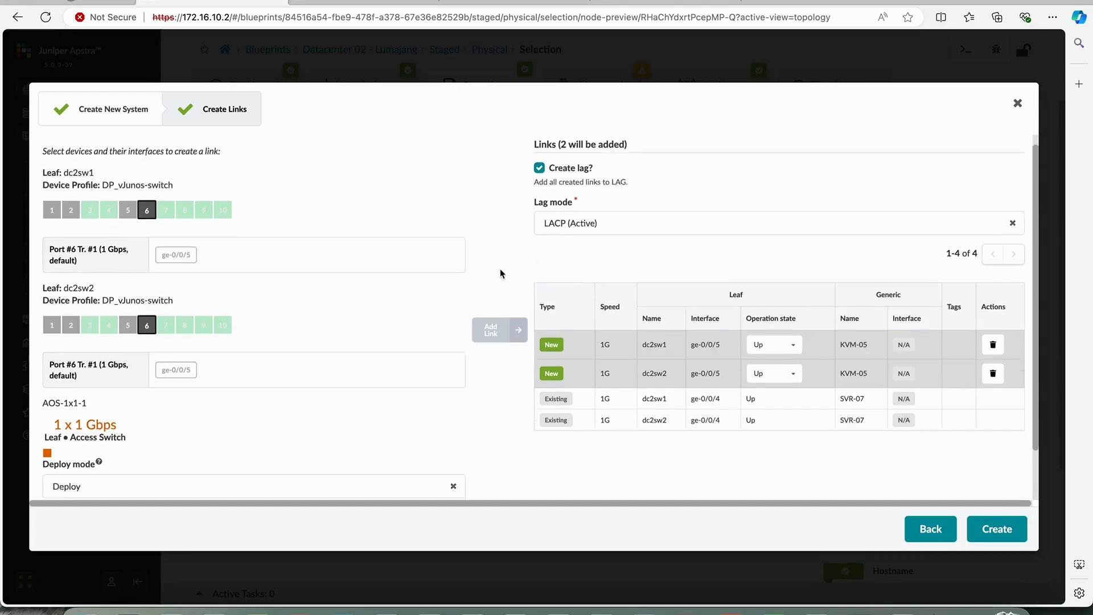
left_click(177, 485)
type("APP")
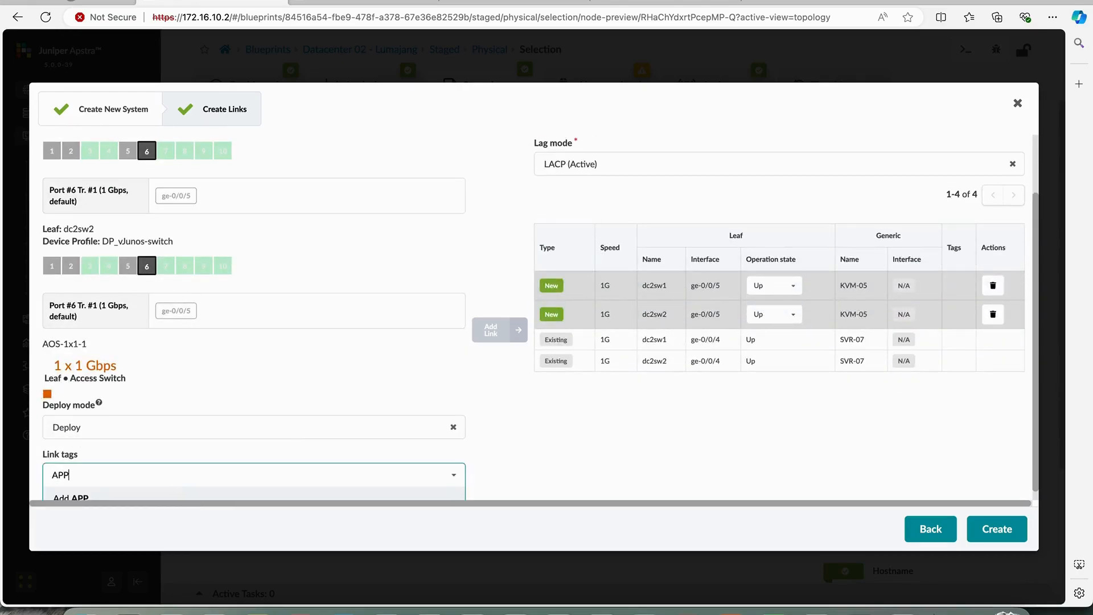
key("Return")
left_click(511, 460)
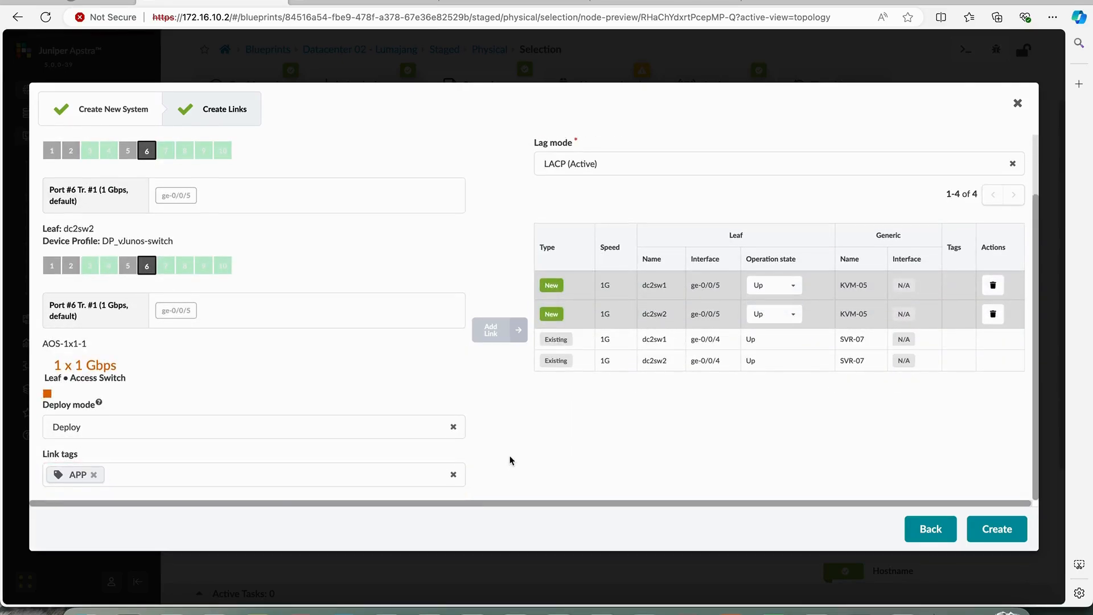
left_click(996, 526)
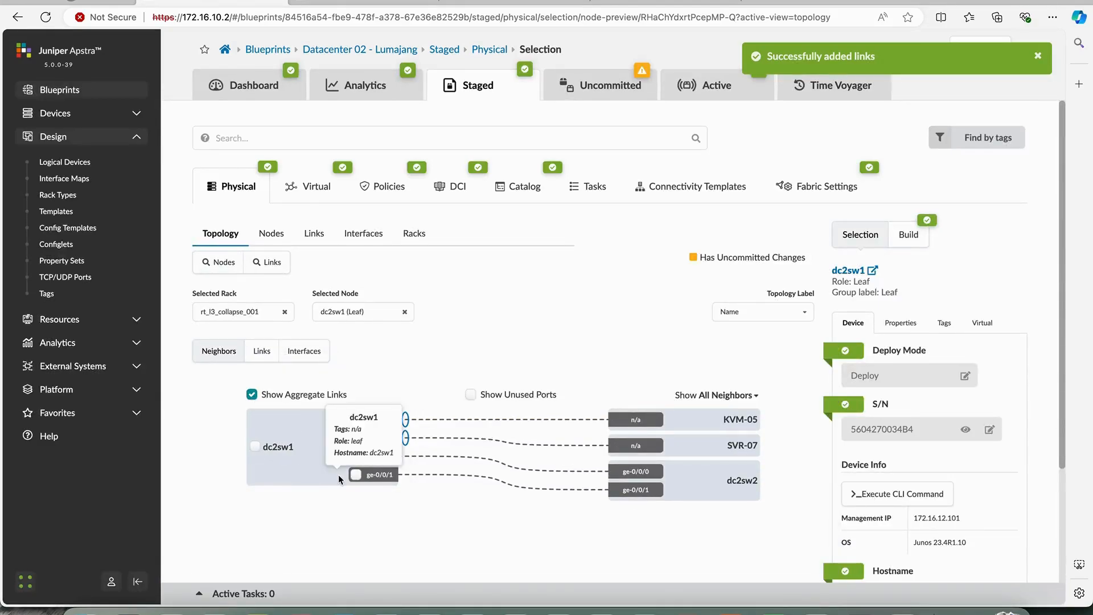
Switch to Visual Studio Code and search lab.yaml for bridge d2sw1p6 to check which server uses it.
key("super+Tab")
left_click(163, 346)
double_click(162, 346)
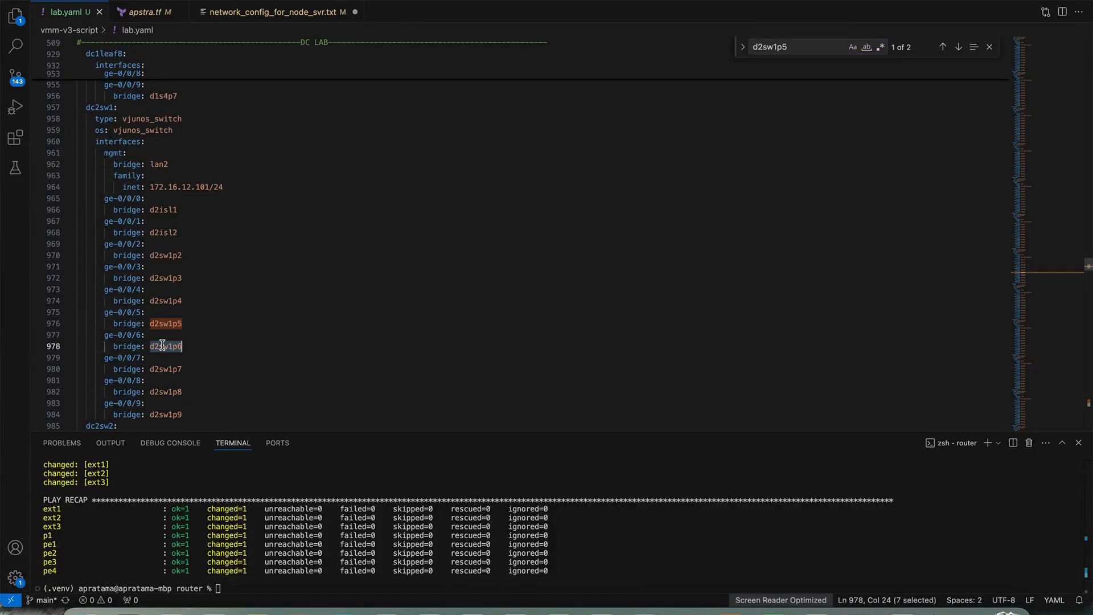
key("cmd+f")
key("Return")
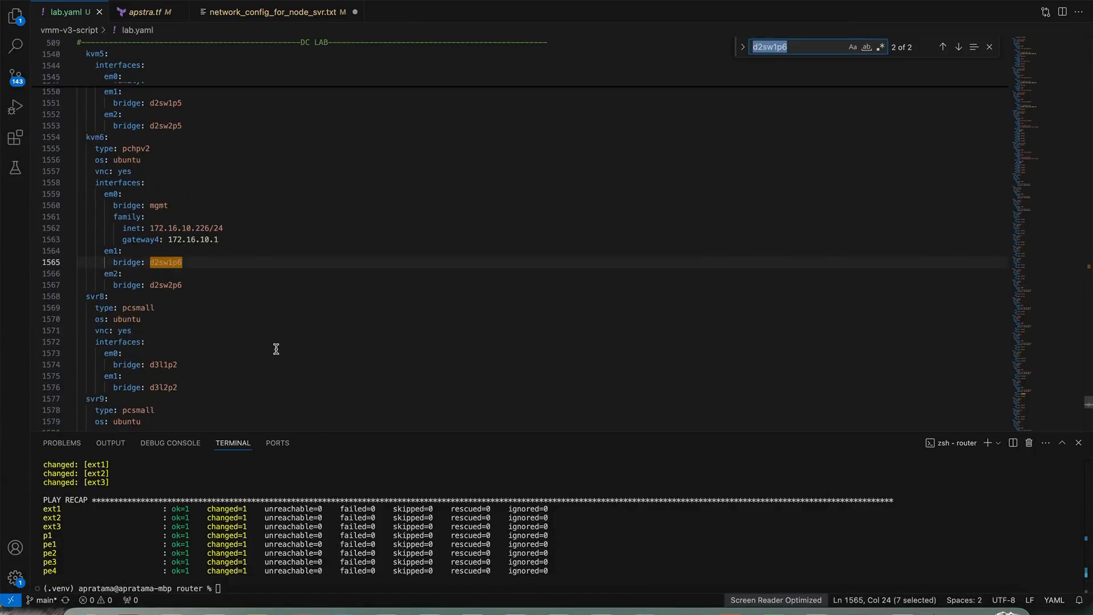
Switch back to Juniper Apstra and start adding an internal generic system named KVM-06 to dc2sw1.
key("super+Tab")
left_click(258, 450)
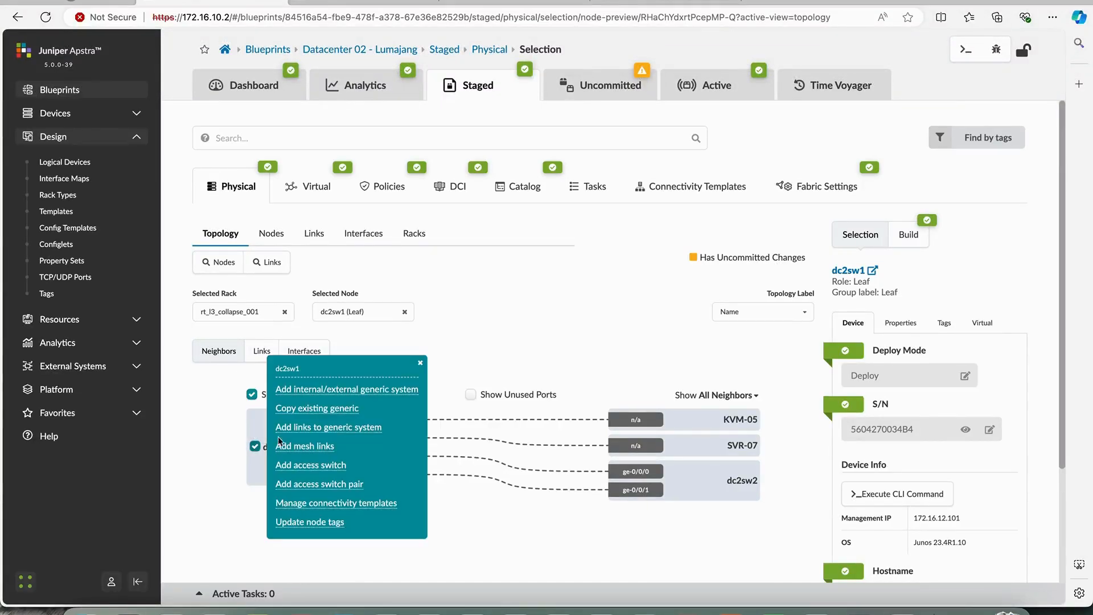
left_click(322, 391)
left_click(86, 251)
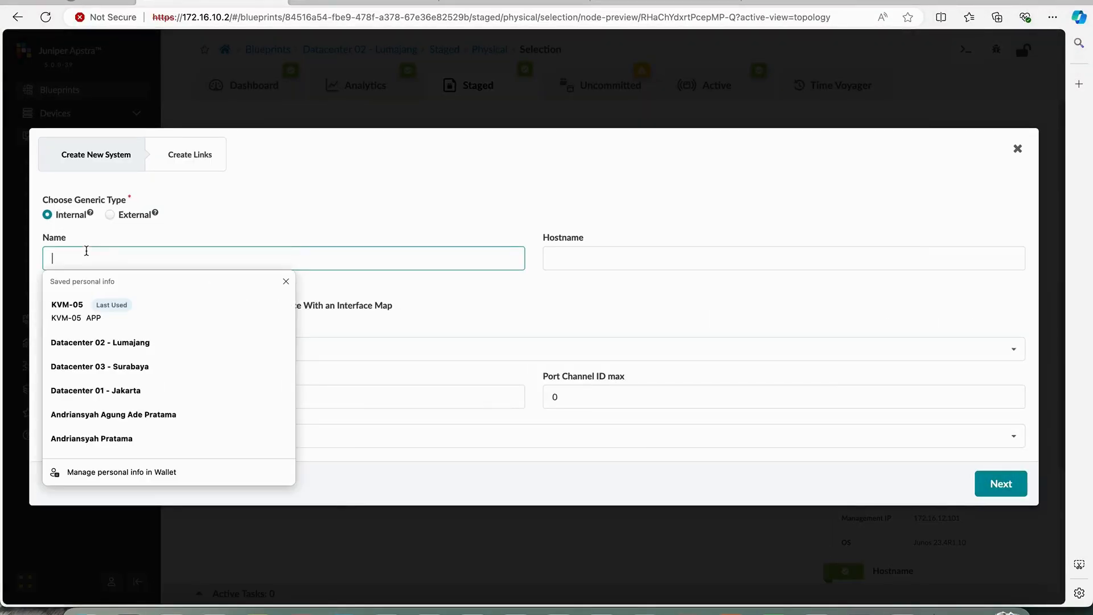
type("KVM-06")
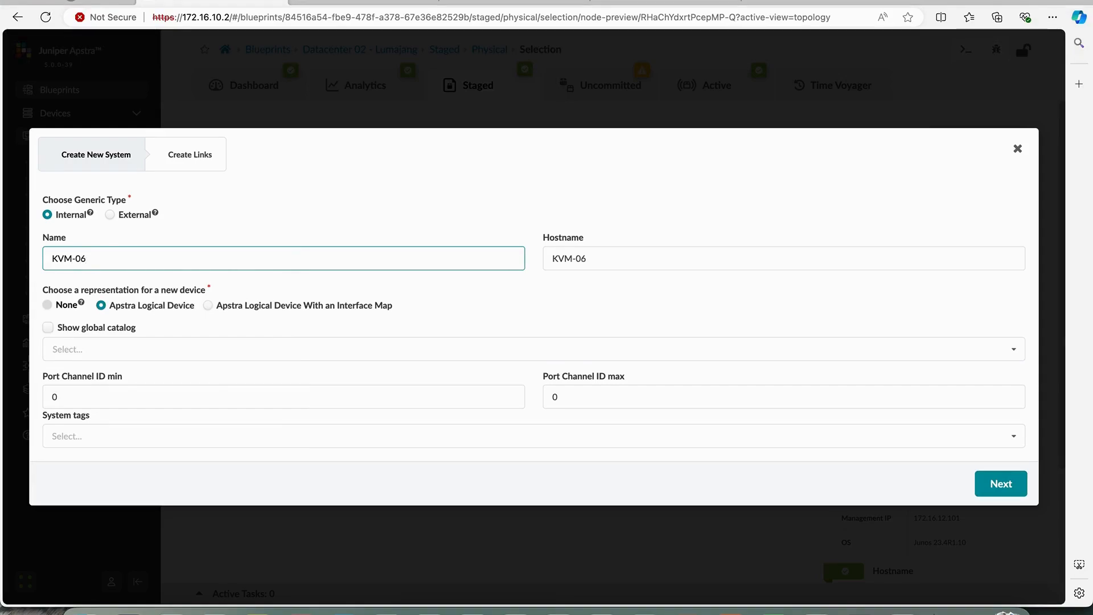
Choose the AOS-1x1-1 logical device for KVM-06, tag the system VMOTION and proceed to link creation.
left_click(102, 348)
left_click(102, 370)
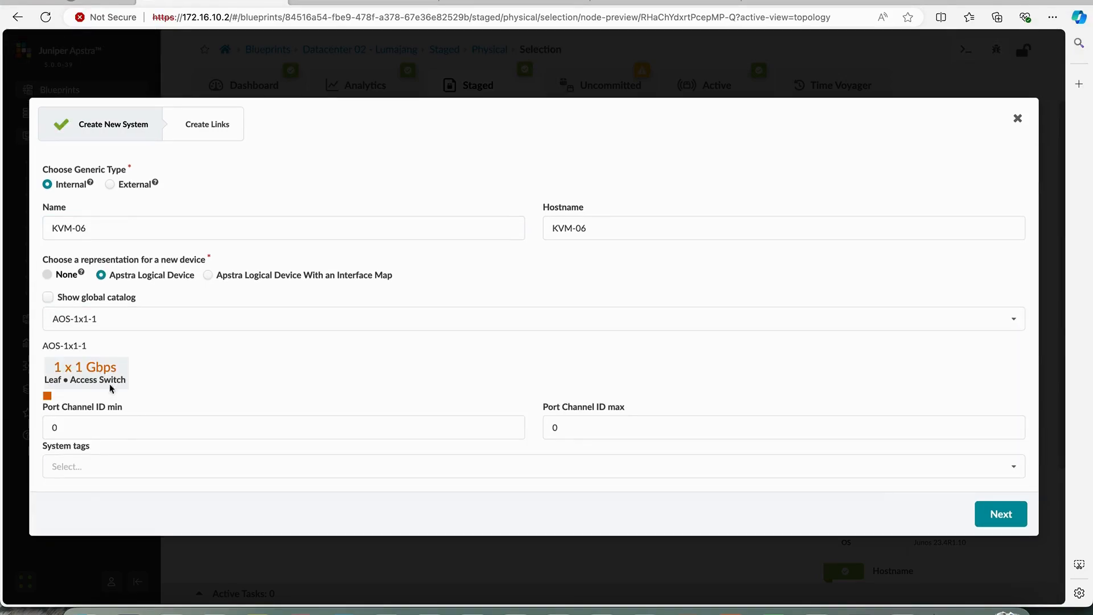
left_click(119, 463)
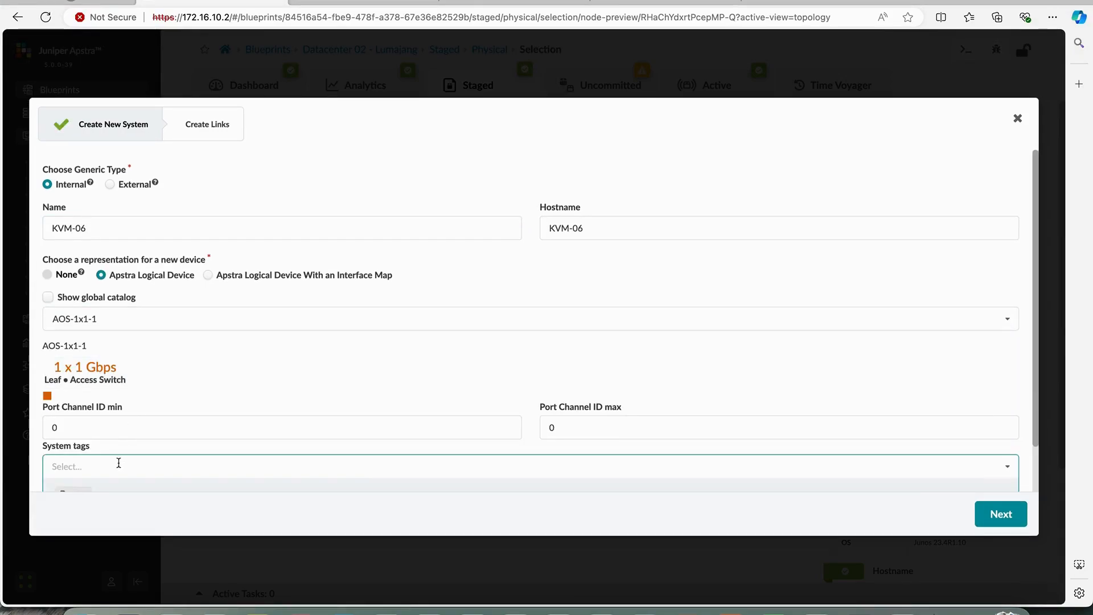
type("VMOTION")
key("Return")
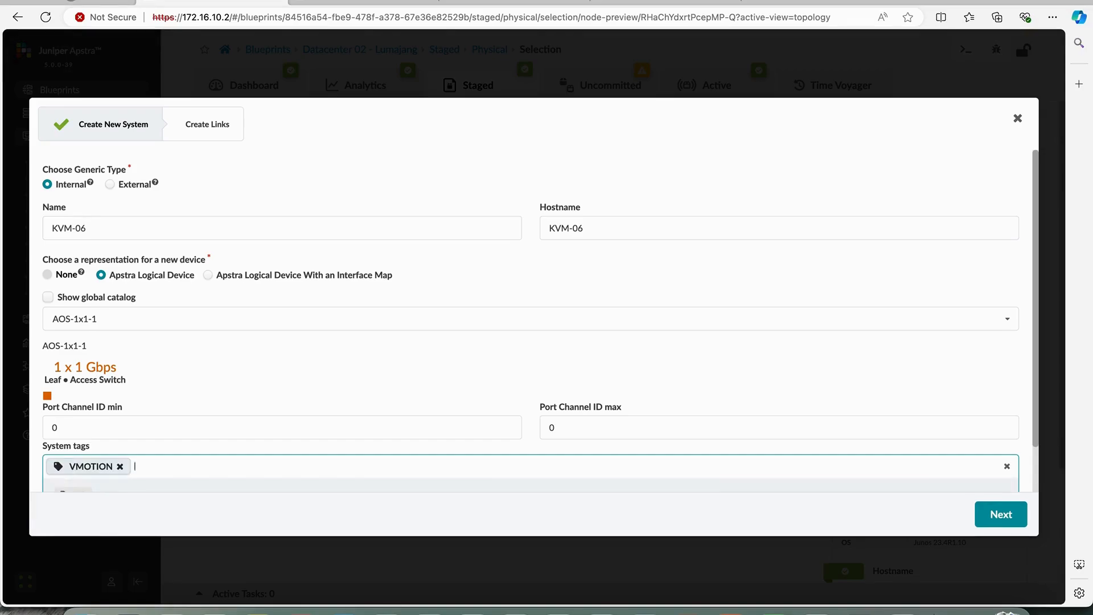
left_click(218, 397)
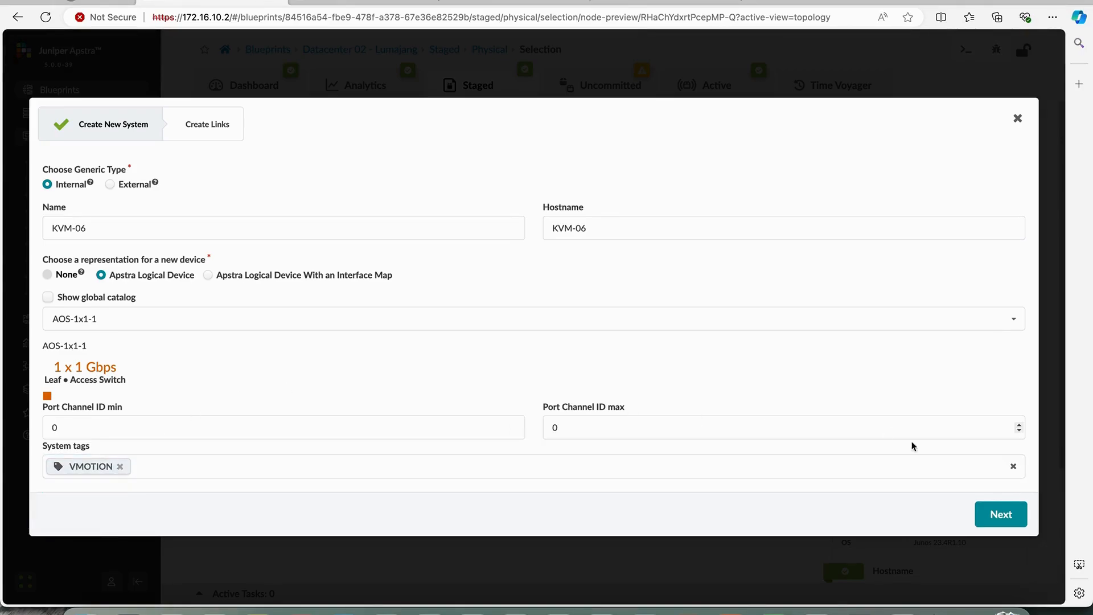
left_click(1000, 513)
Add KVM-06 links on interface ge-0/0/6, port 7, of both dc2sw1 and dc2sw2.
left_click(166, 240)
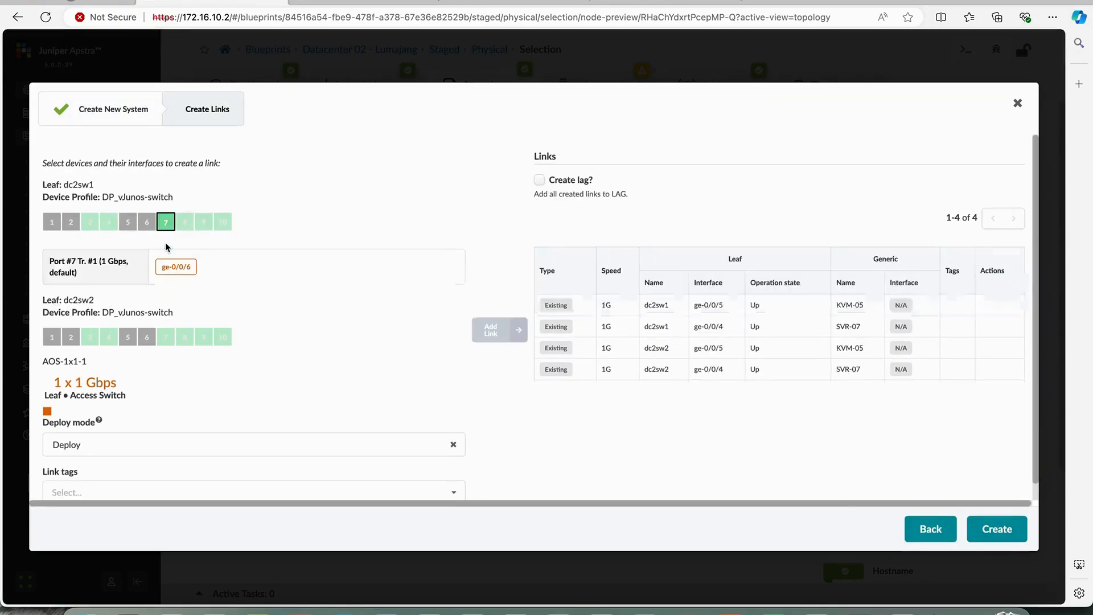
left_click(176, 267)
left_click(500, 330)
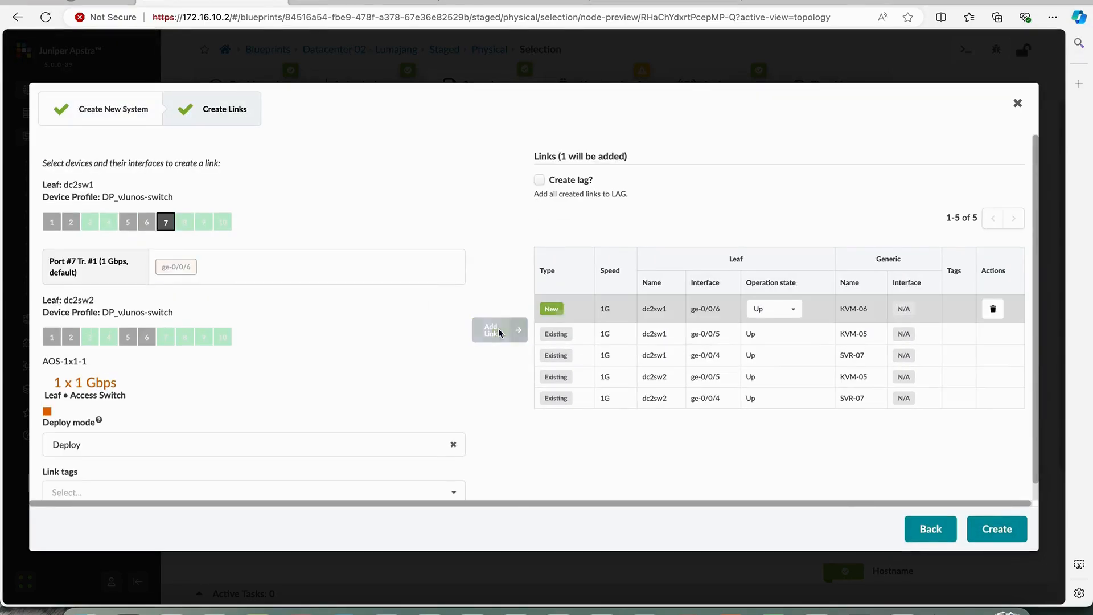
left_click(166, 336)
left_click(173, 381)
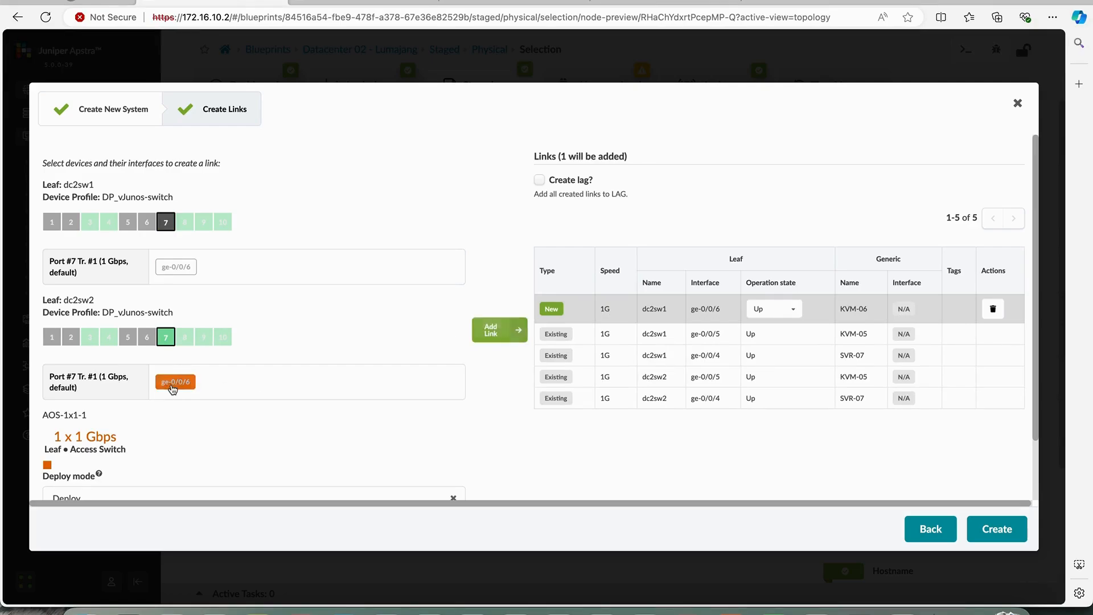
left_click(499, 330)
Bundle the KVM-06 links into a LAG with LACP (Active), tag them STRETCH and create the system.
left_click(556, 183)
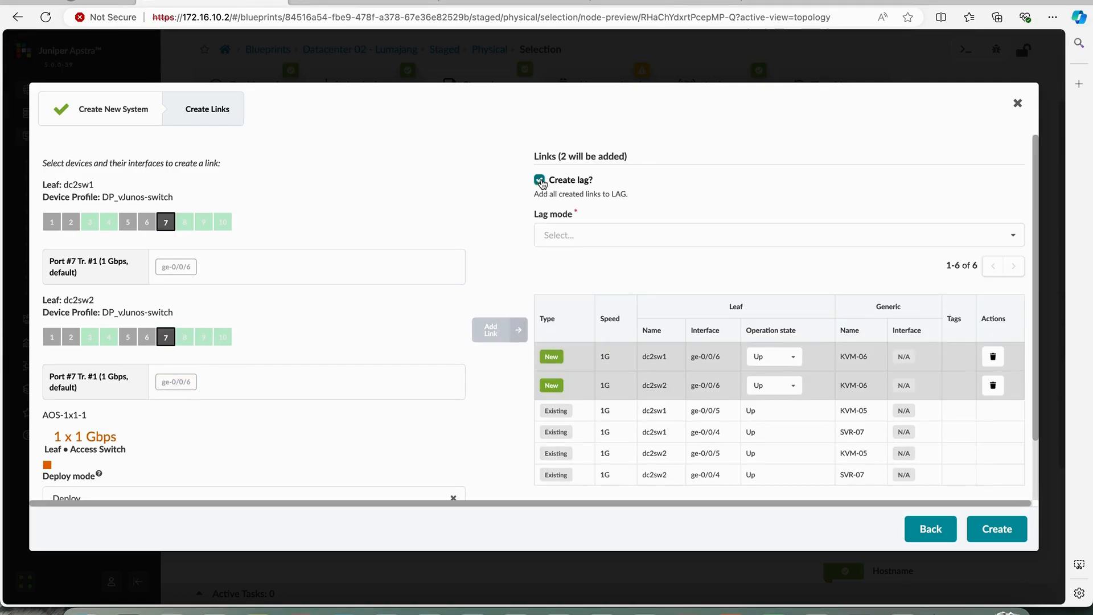
left_click(571, 234)
left_click(578, 260)
scroll(530, 264, "down", 2)
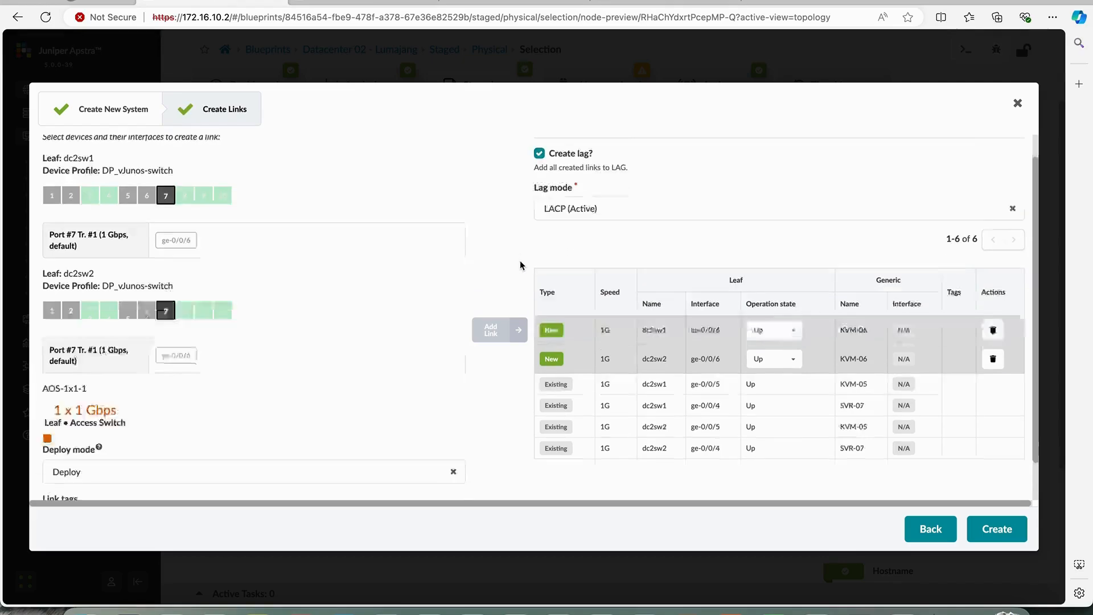
left_click(275, 481)
type("STRETCH")
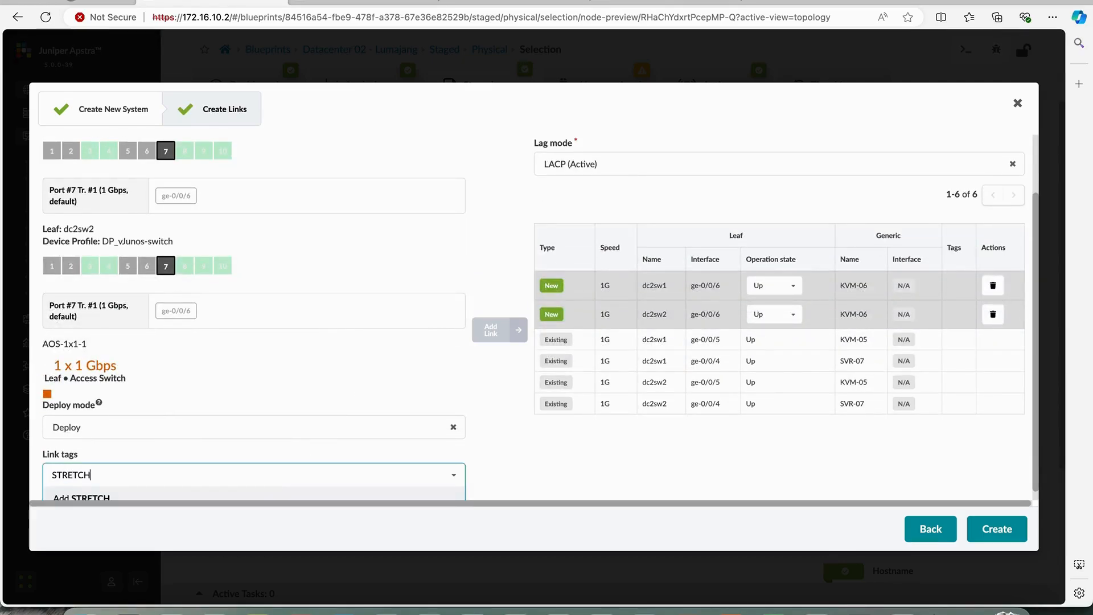
key("Return")
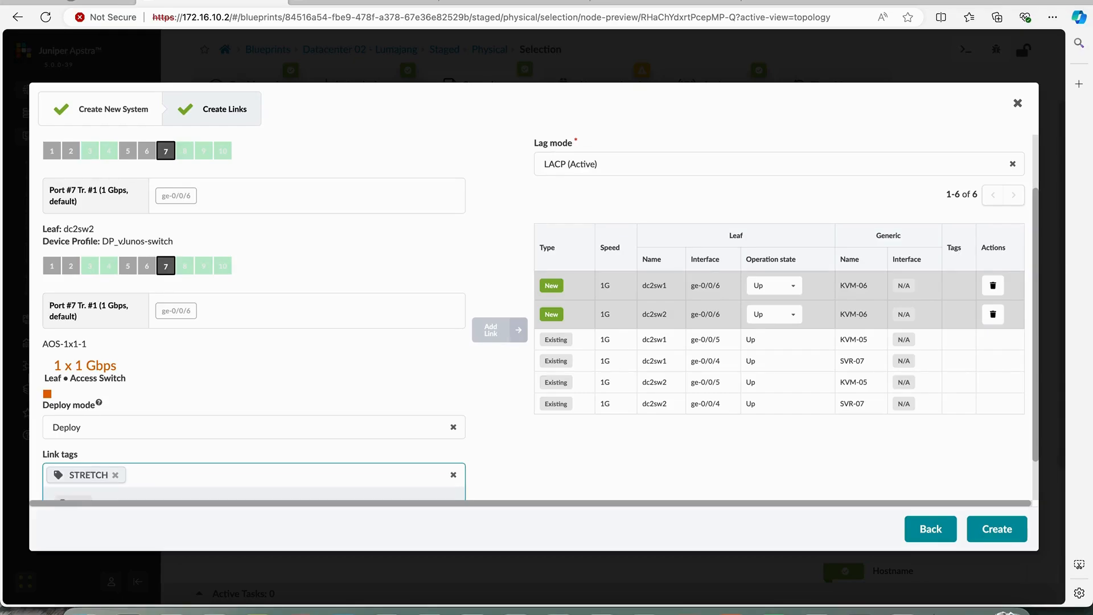
left_click(589, 497)
left_click(997, 530)
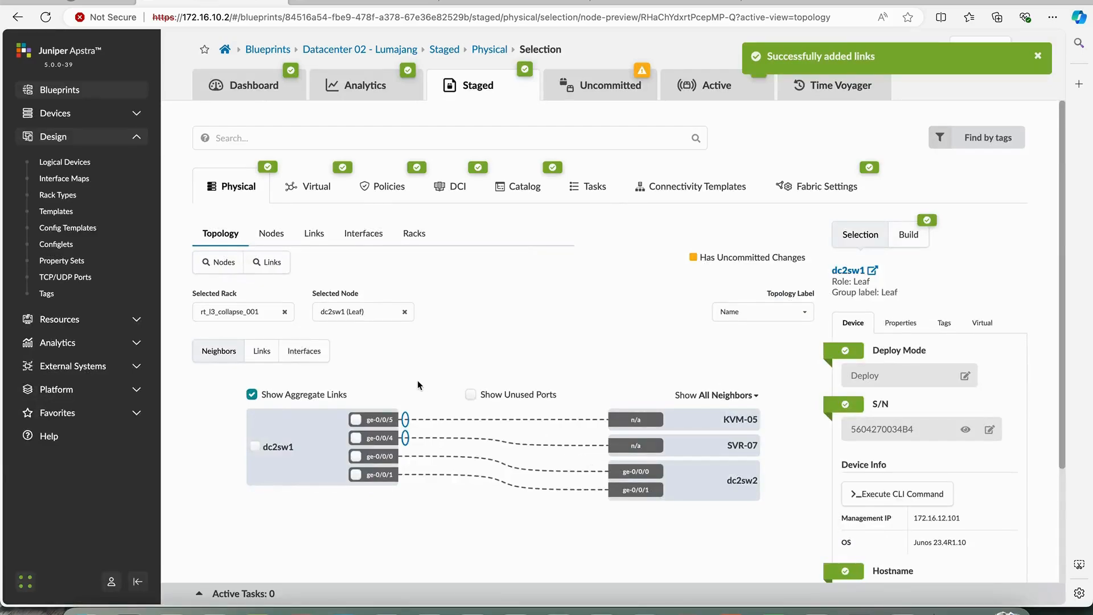
Open connectivity template management for dc2sw1 and load the Untagged VxLAN templates VN_APP, VN_VMOTION and VN_WEB.
left_click(256, 457)
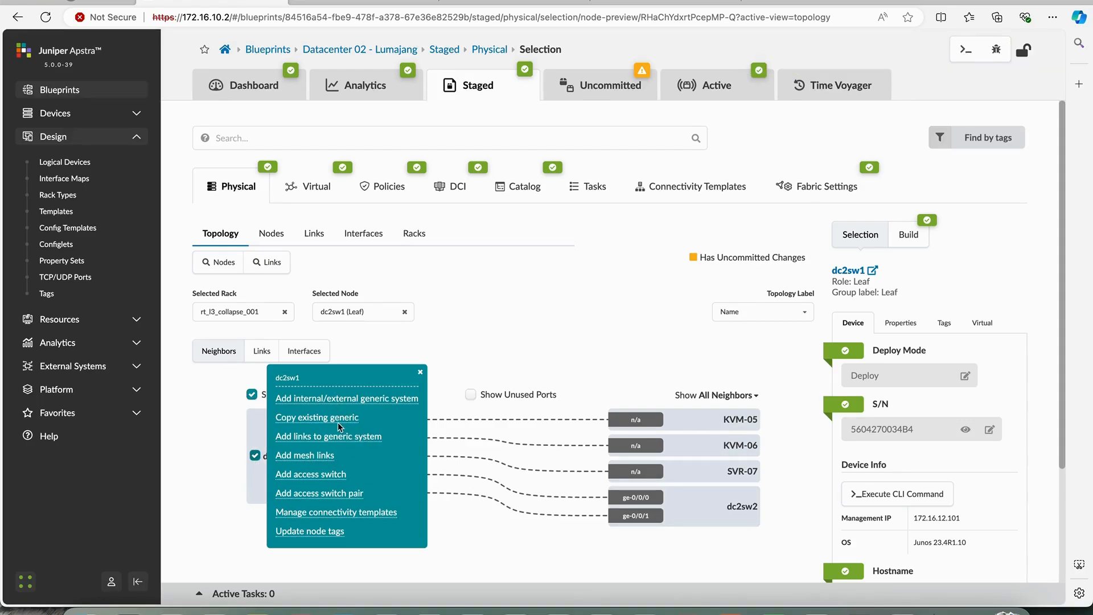
left_click(371, 513)
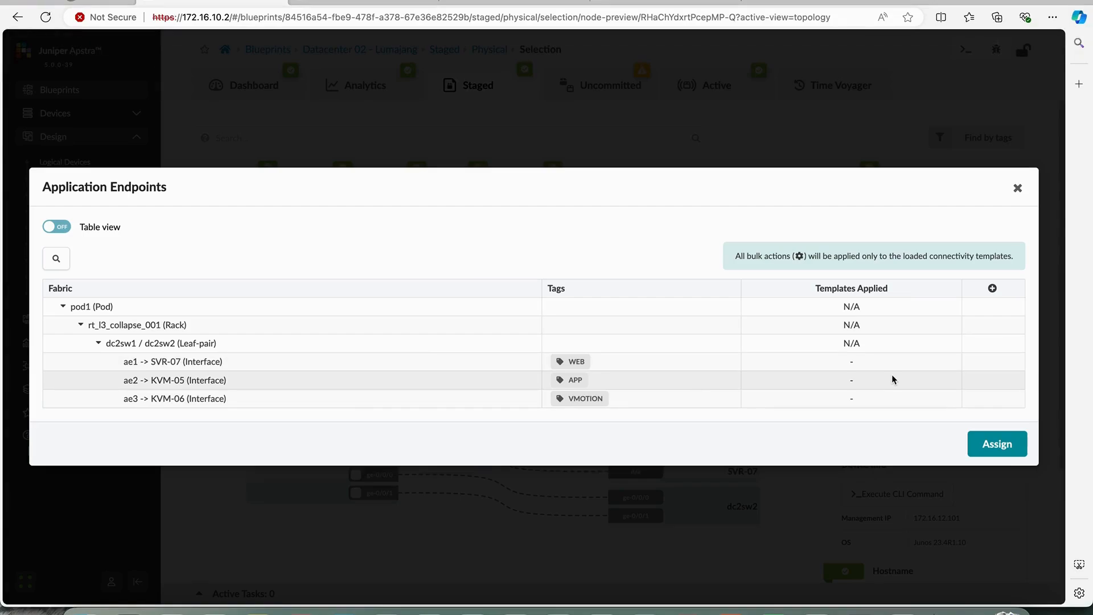
left_click(990, 288)
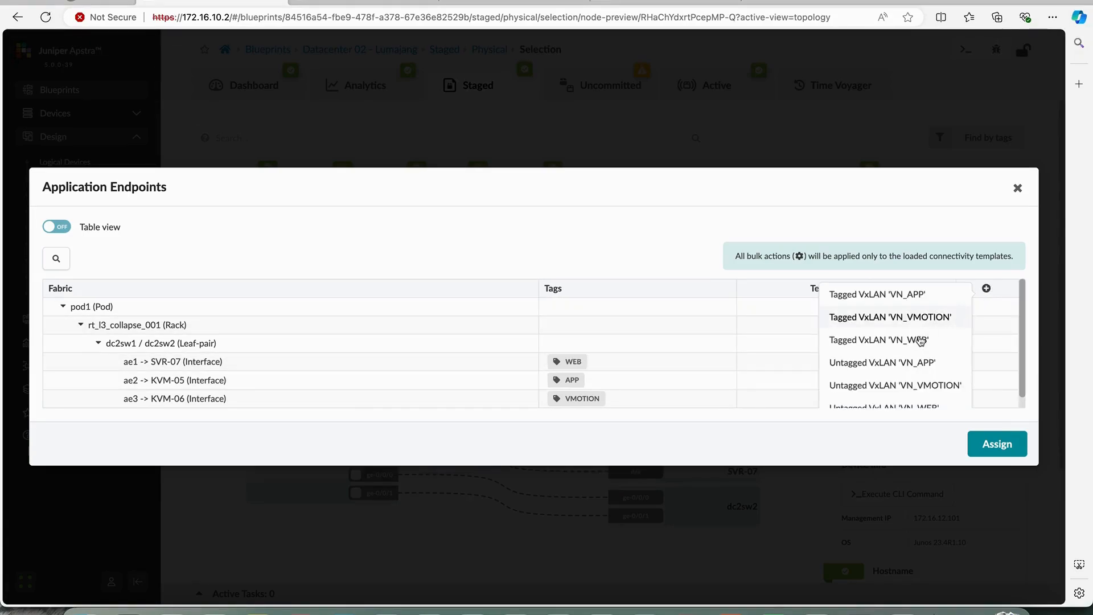
scroll(914, 342, "down", 1)
left_click(905, 352)
left_click(1000, 288)
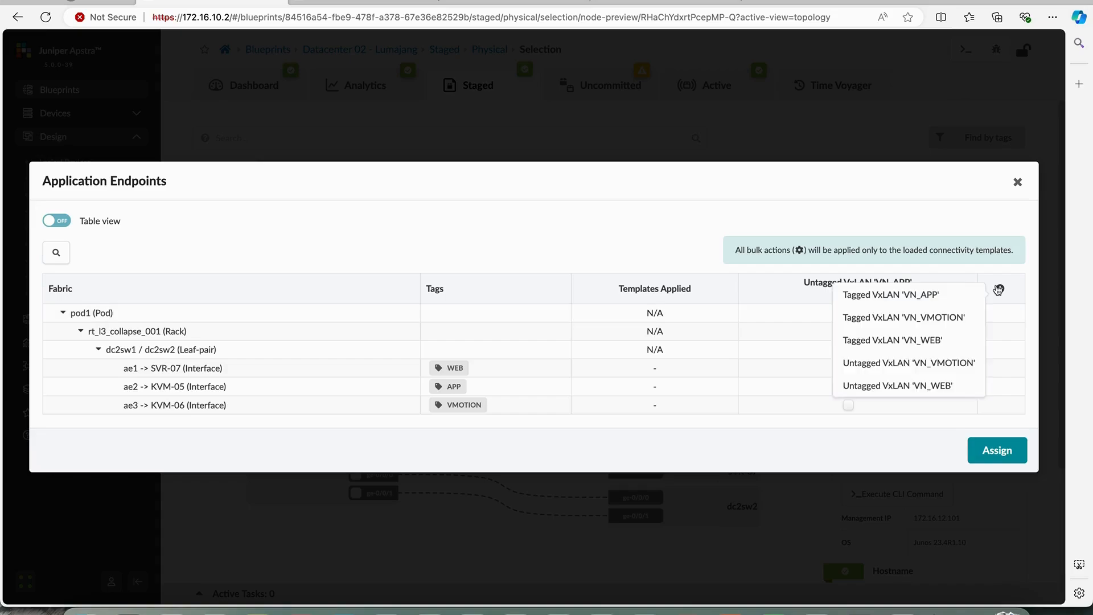
left_click(917, 366)
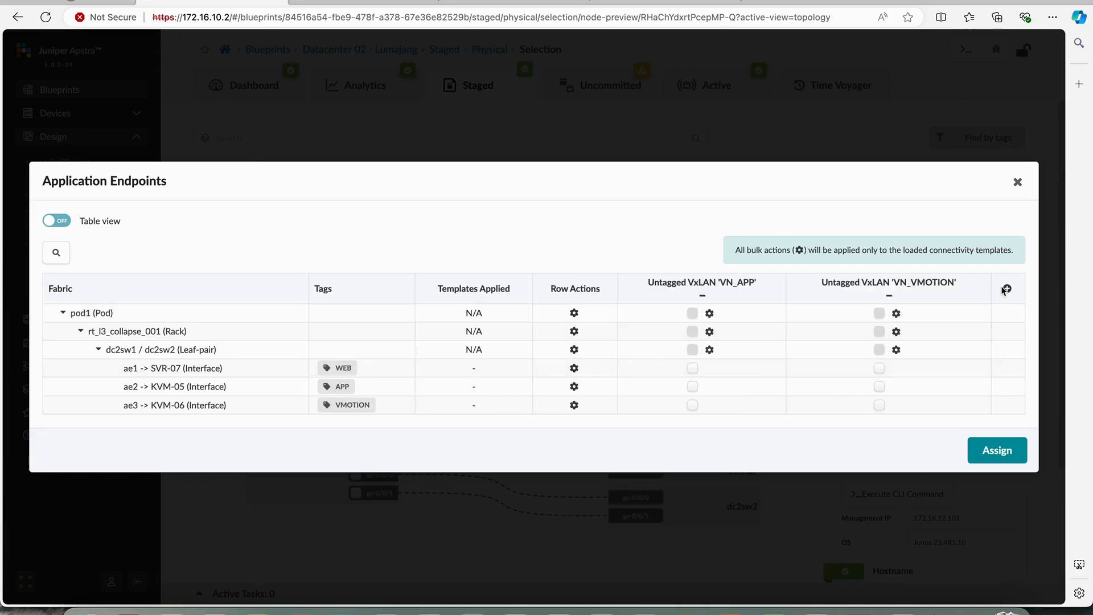
left_click(1007, 288)
left_click(908, 368)
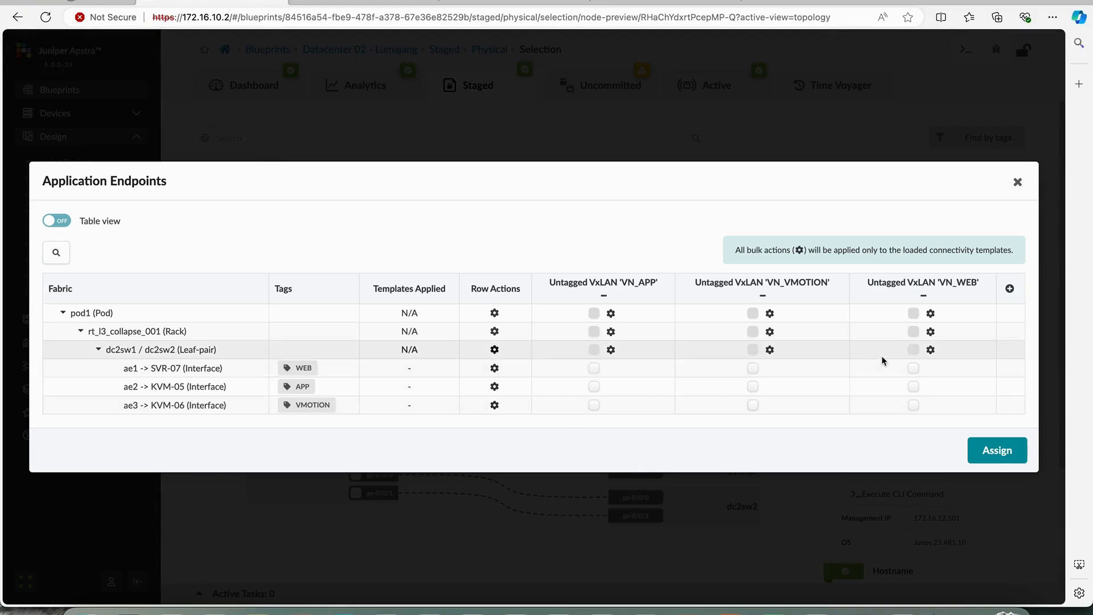
Assign Untagged VxLAN VN_WEB to SVR-07, VN_APP to KVM-05 and VN_VMOTION to KVM-06.
left_click(913, 368)
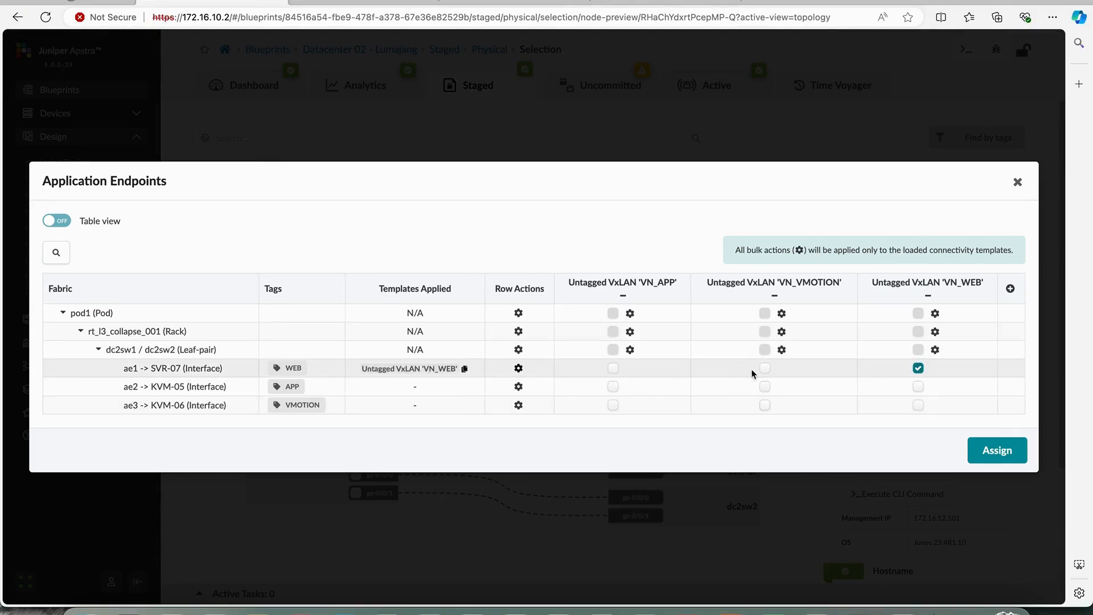
left_click(613, 387)
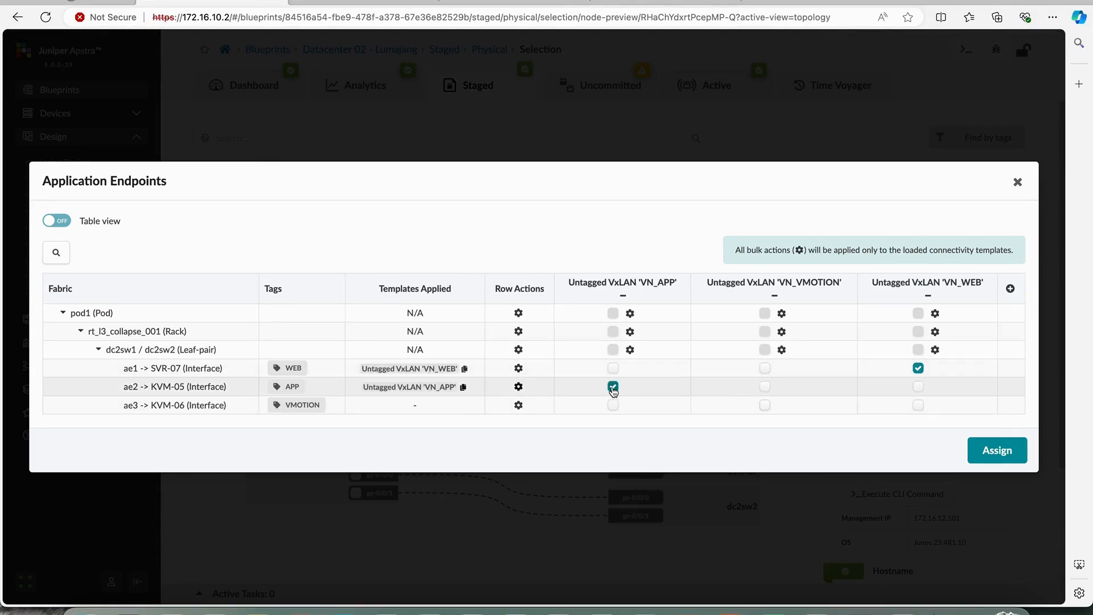
left_click(764, 405)
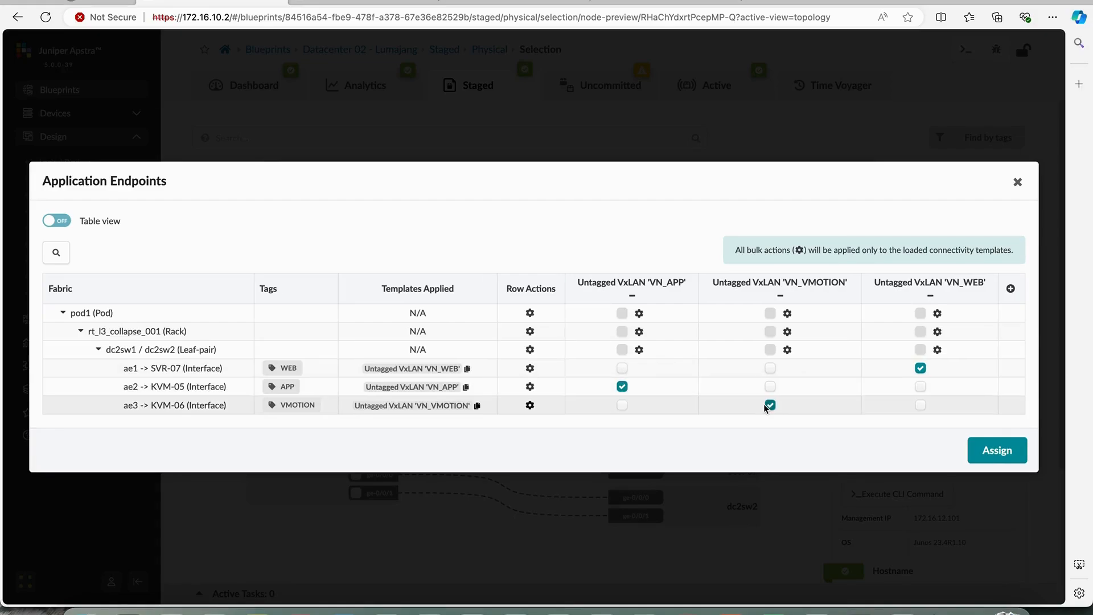
left_click(1006, 445)
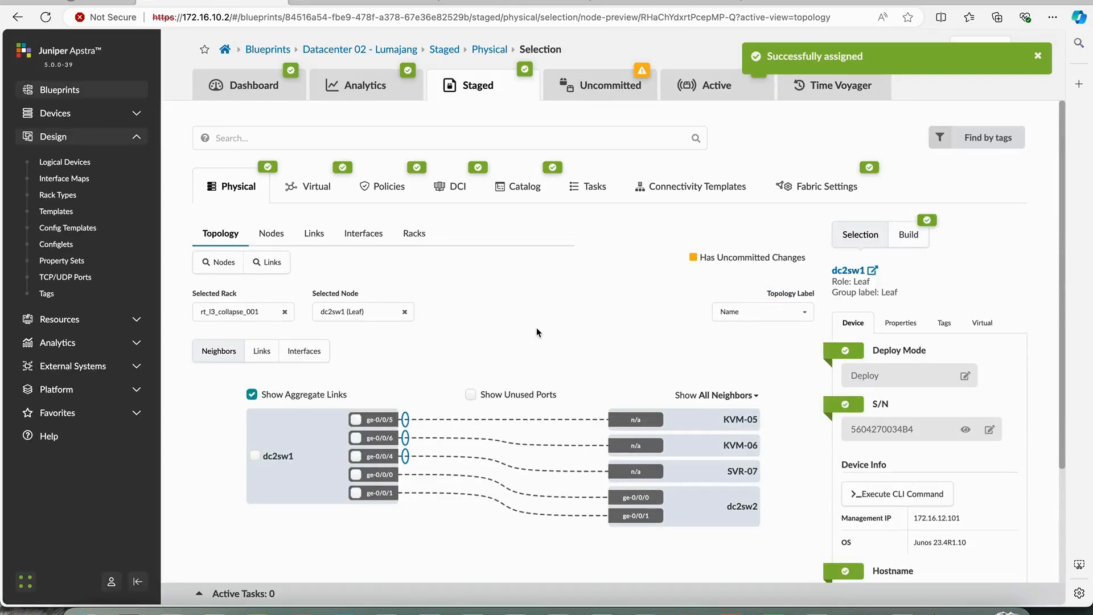
Open the blueprint's uncommitted changes and run a commit check on all devices.
left_click(577, 95)
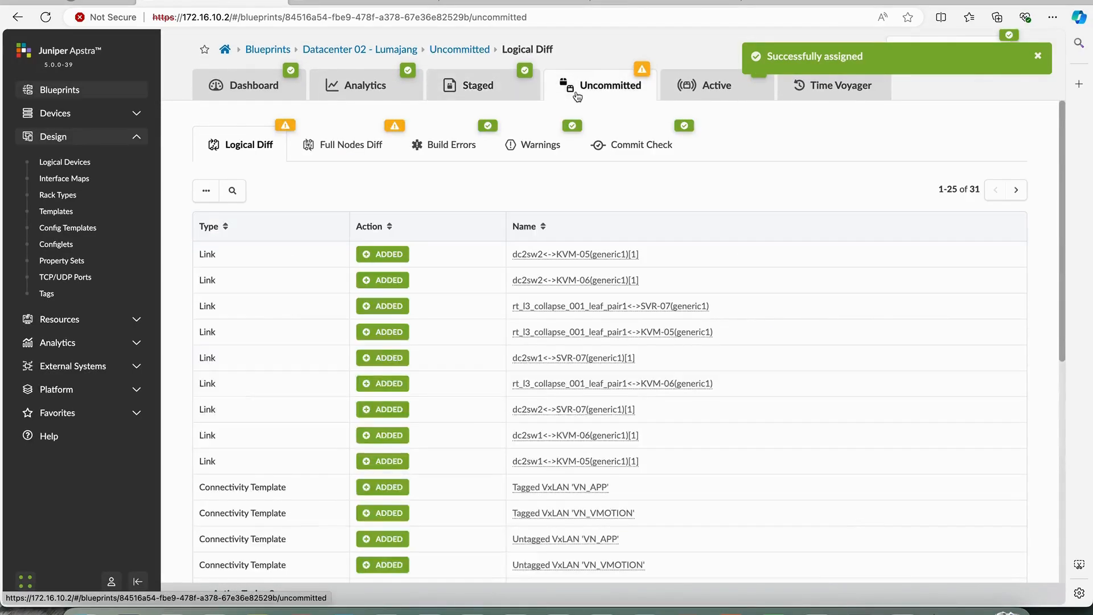
left_click(1039, 56)
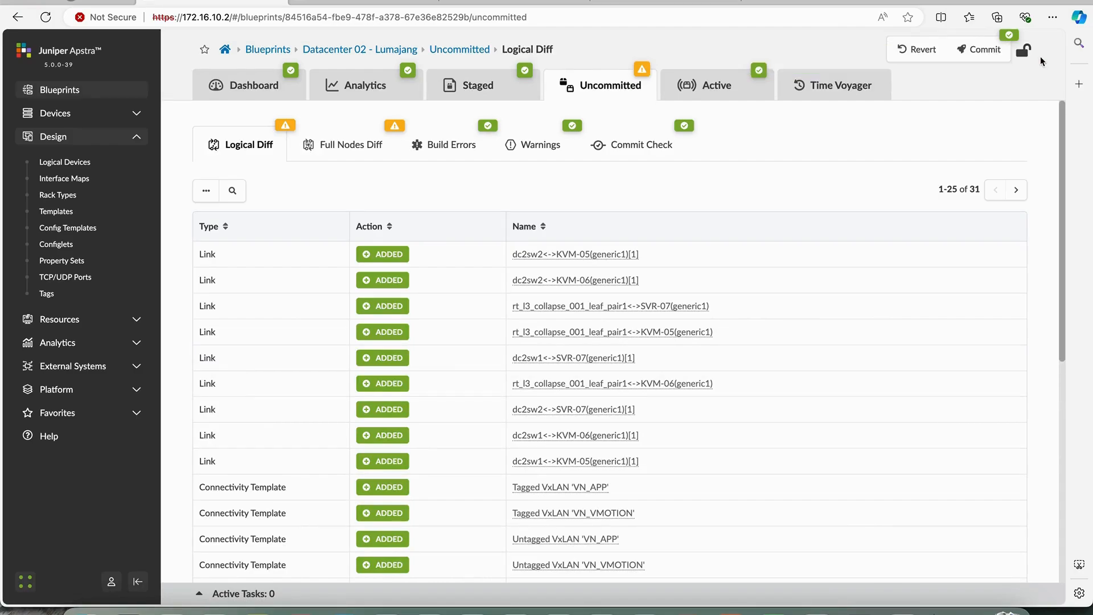
left_click(656, 153)
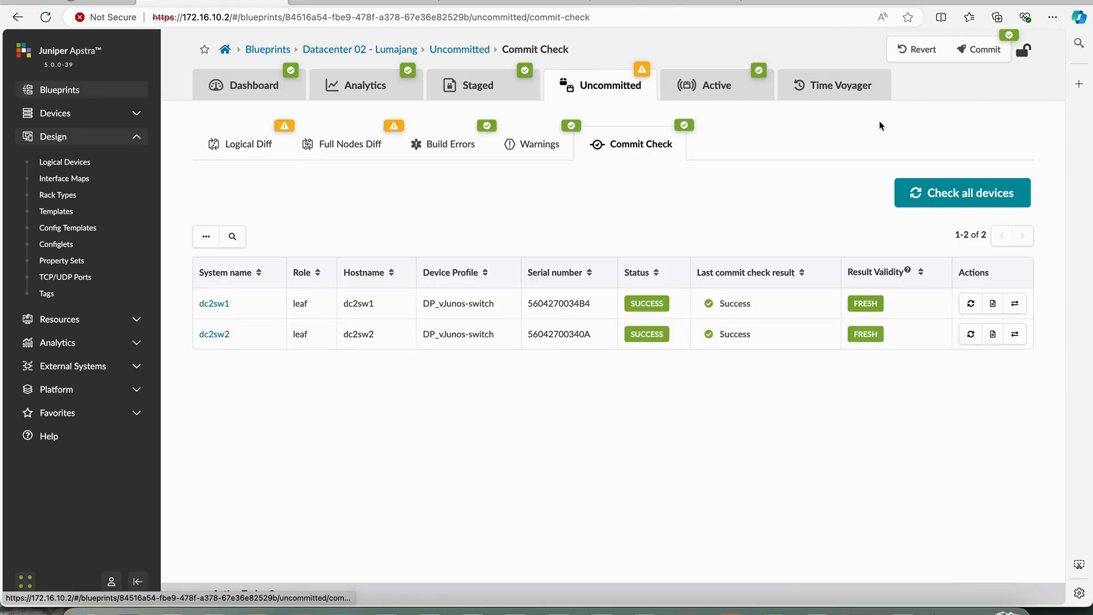
left_click(948, 193)
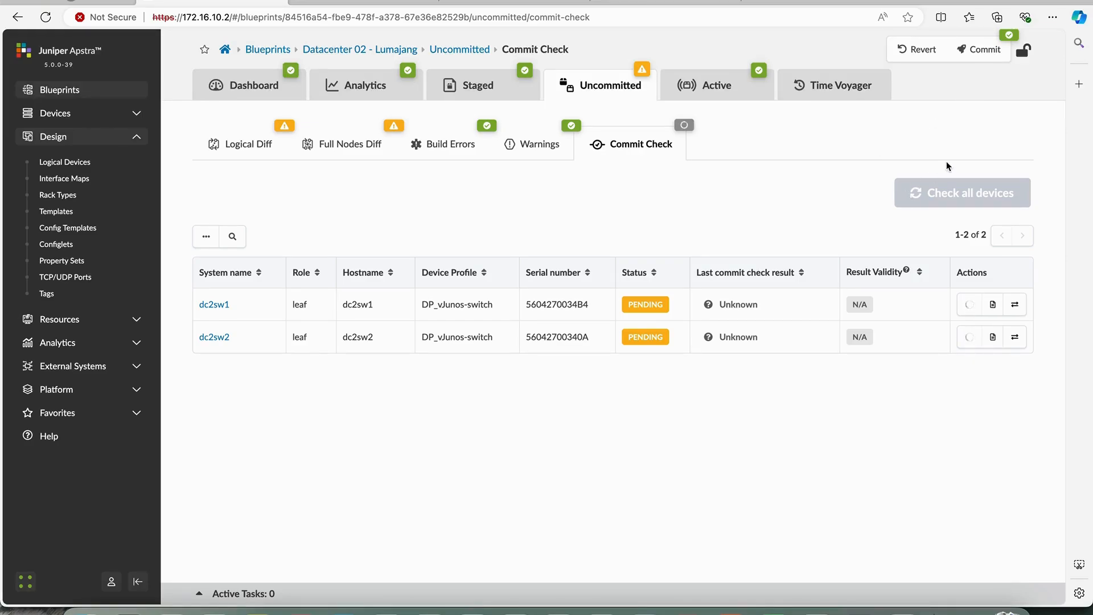
Commit the staged changes to active with a revision description beginning "Configure VN,".
left_click(980, 50)
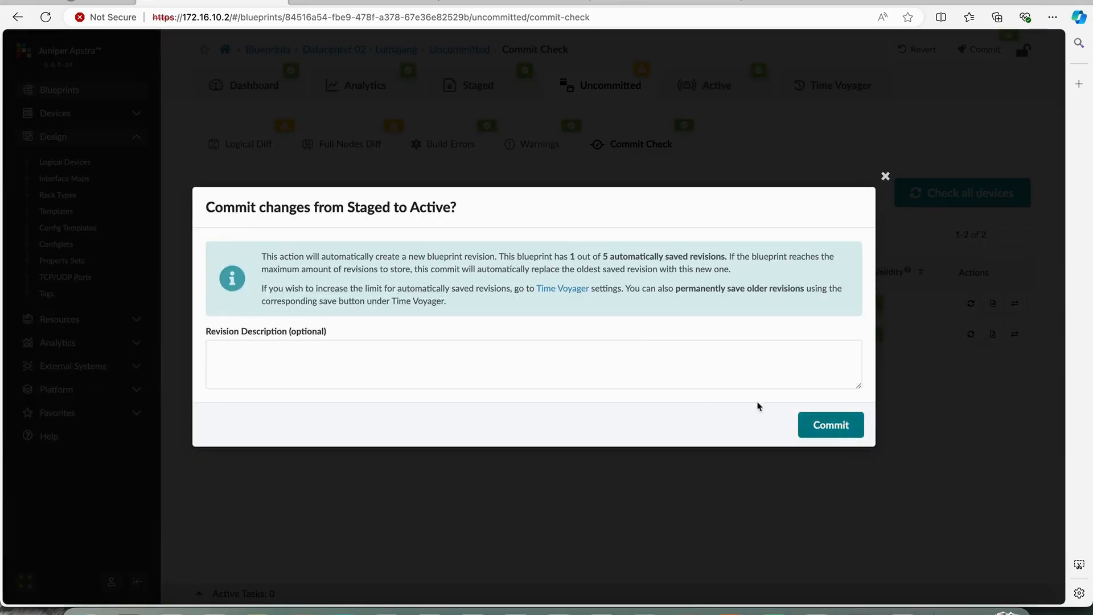
left_click(700, 364)
type("Configure")
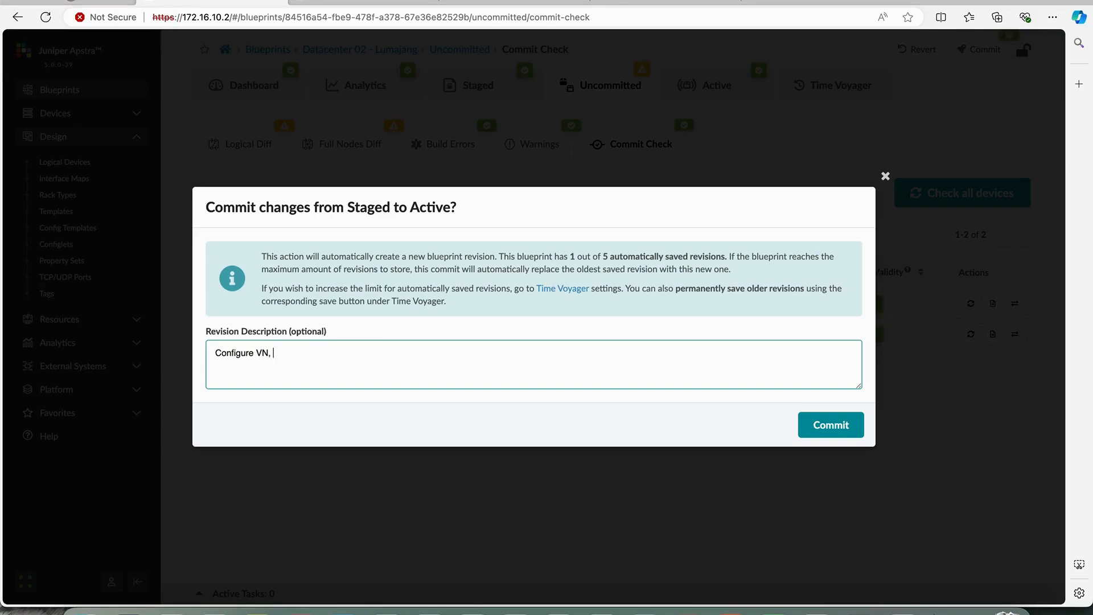
type("VN and Routing Zone")
left_click(831, 425)
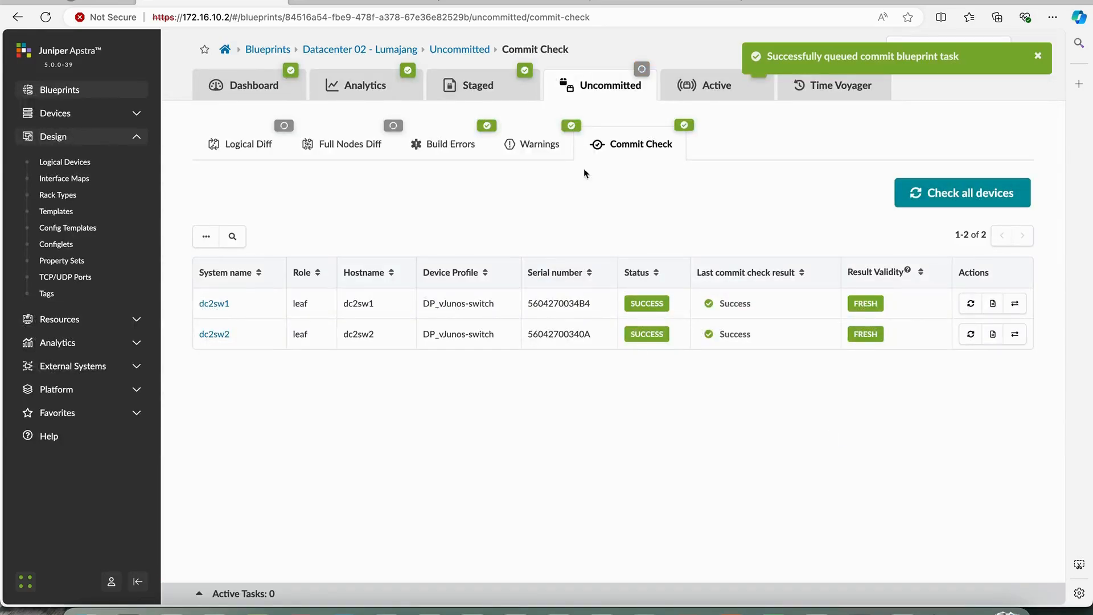
Return to the staged topology, then switch to iTerm and ping the gateway 192.168.21.1 from SVR7.
left_click(504, 84)
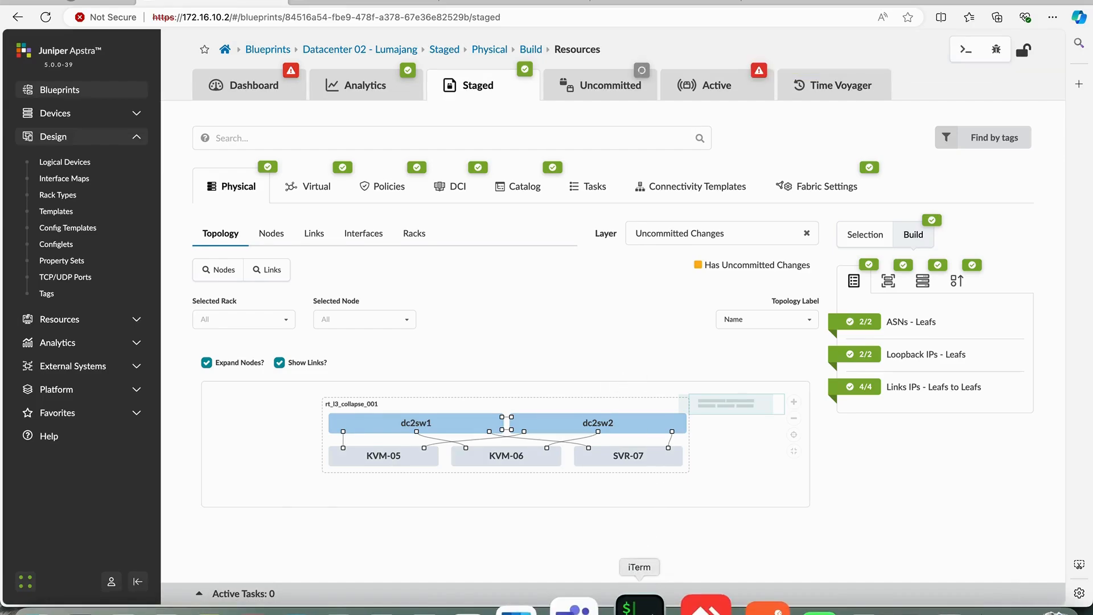
left_click(640, 604)
key("Return")
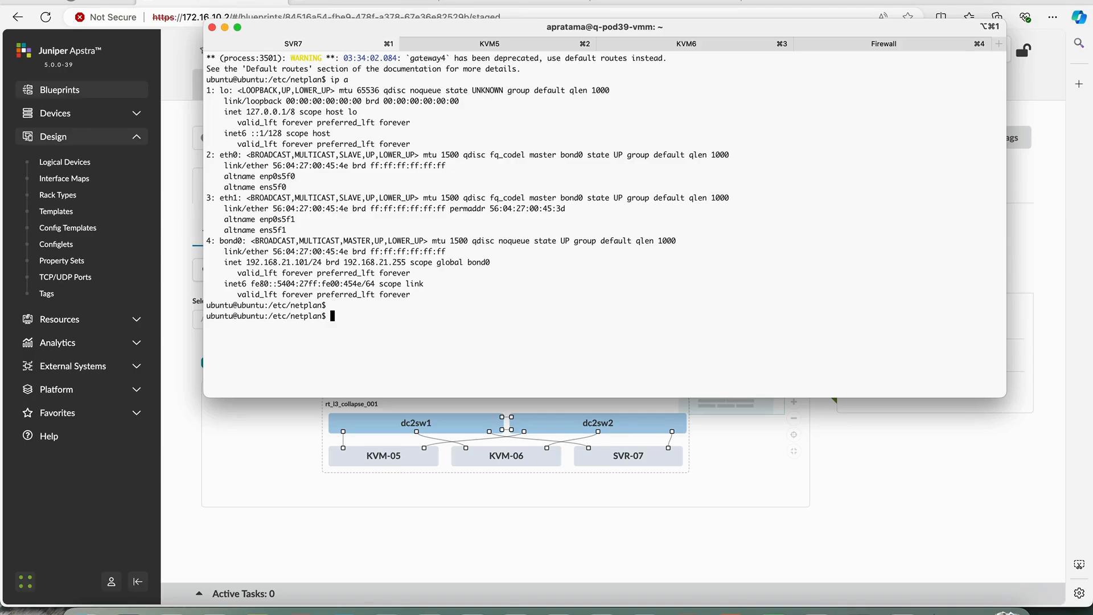
left_click_drag(482, 33, 479, 143)
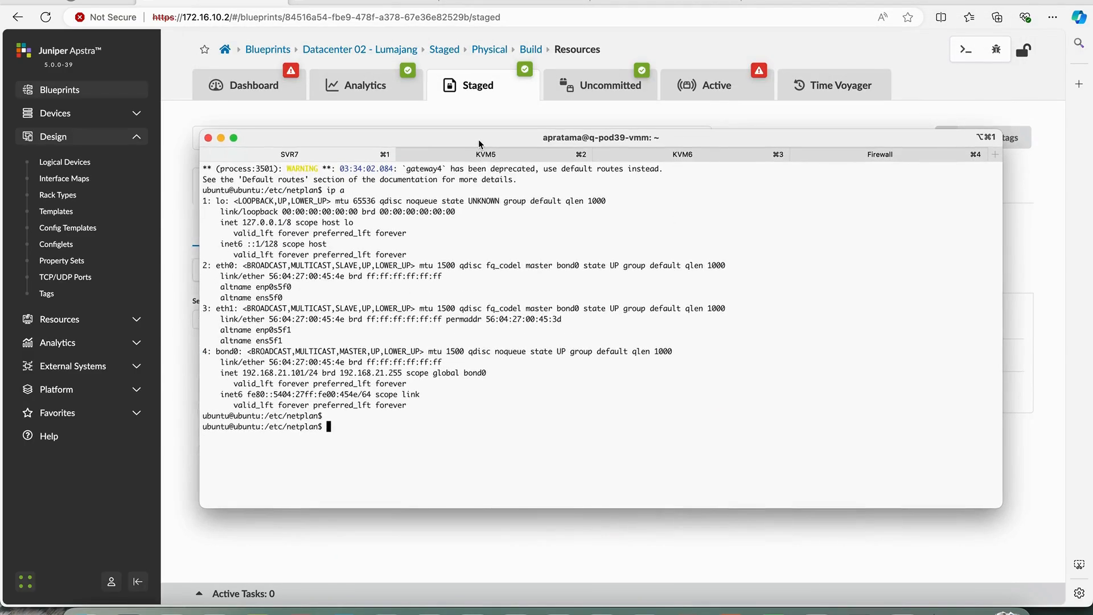
type("pig")
key("BackSpace")
type("g 192.168.21.1")
key("Return")
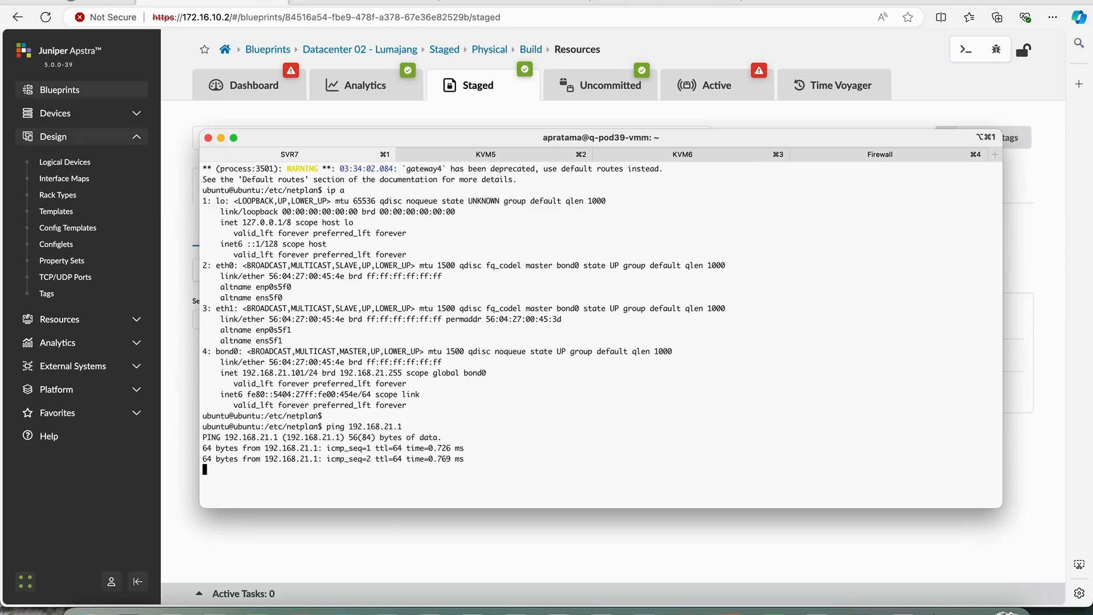
key("ctrl+c")
Ping 192.168.22.101 from SVR7 and stop the ping after a few replies.
type("pin")
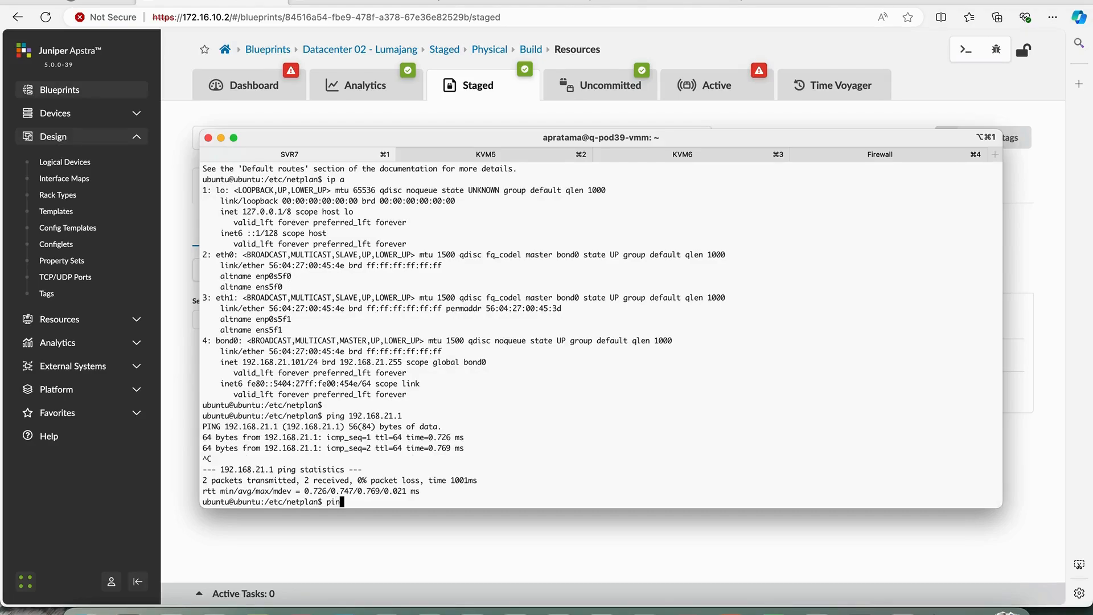
type("g 192.168.22.101")
key("Return")
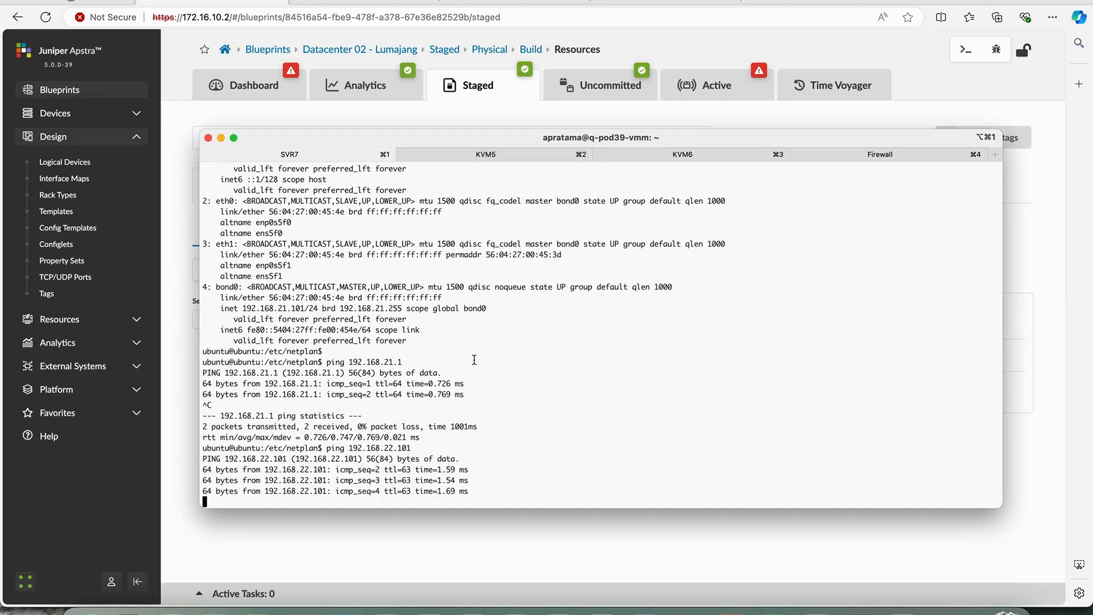
key("ctrl+c")
Edit the previous ping command on SVR7 to target 192.168.10.101 and run it.
key("Up")
key("Left")
key("Left")
key("Left")
key("Left")
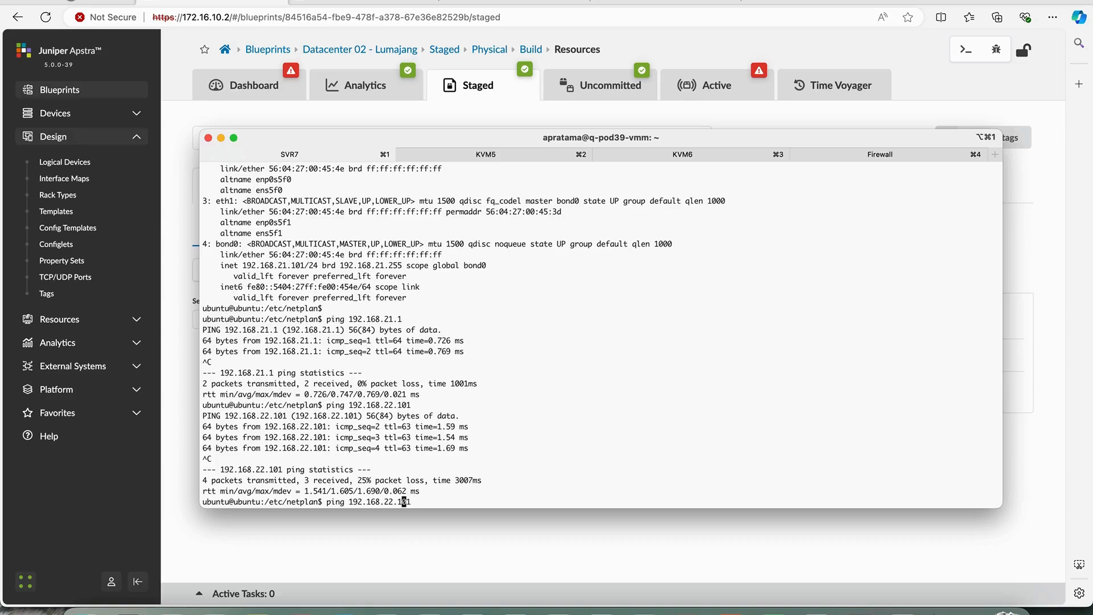
key("BackSpace")
key("BackSpace")
type("10")
key("Return")
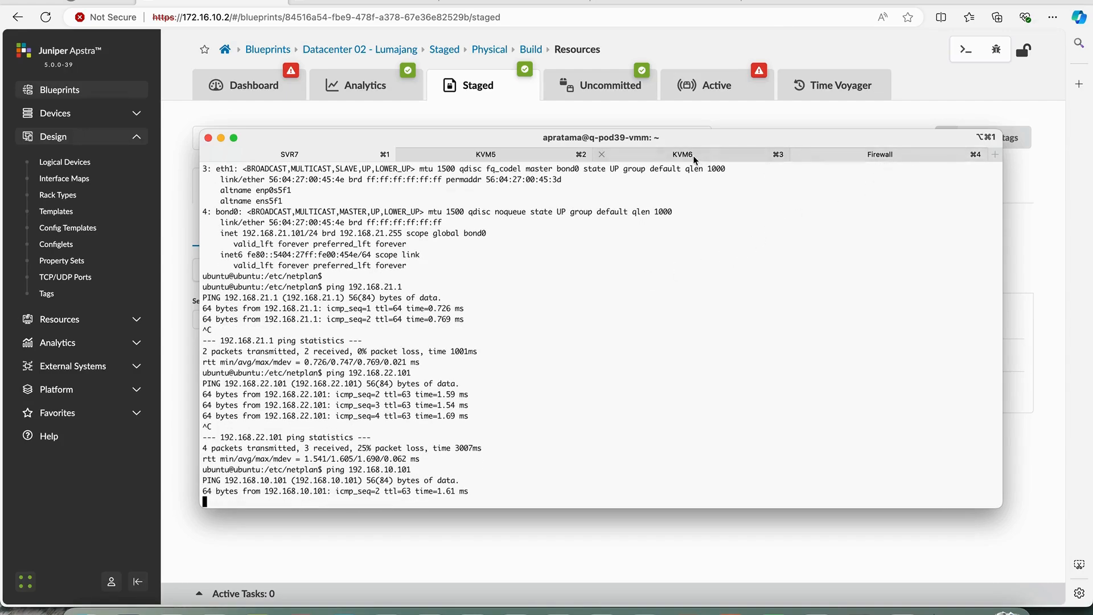
List the IP addresses on KVM6 with ip a, then return to SVR7 and stop its running ping.
left_click(693, 157)
type("ip a")
key("Return")
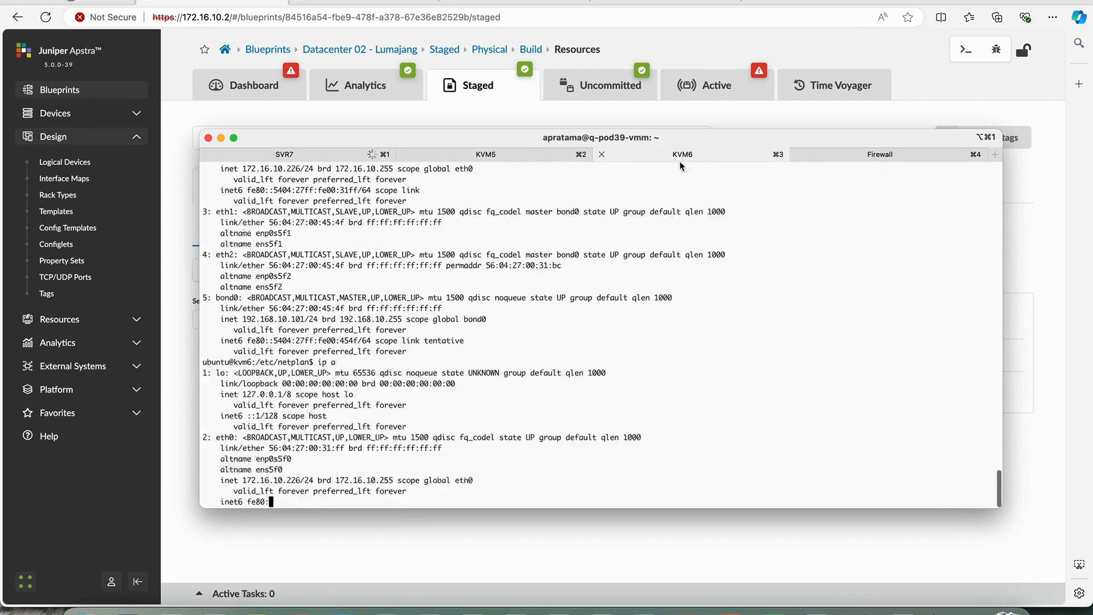
left_click(326, 151)
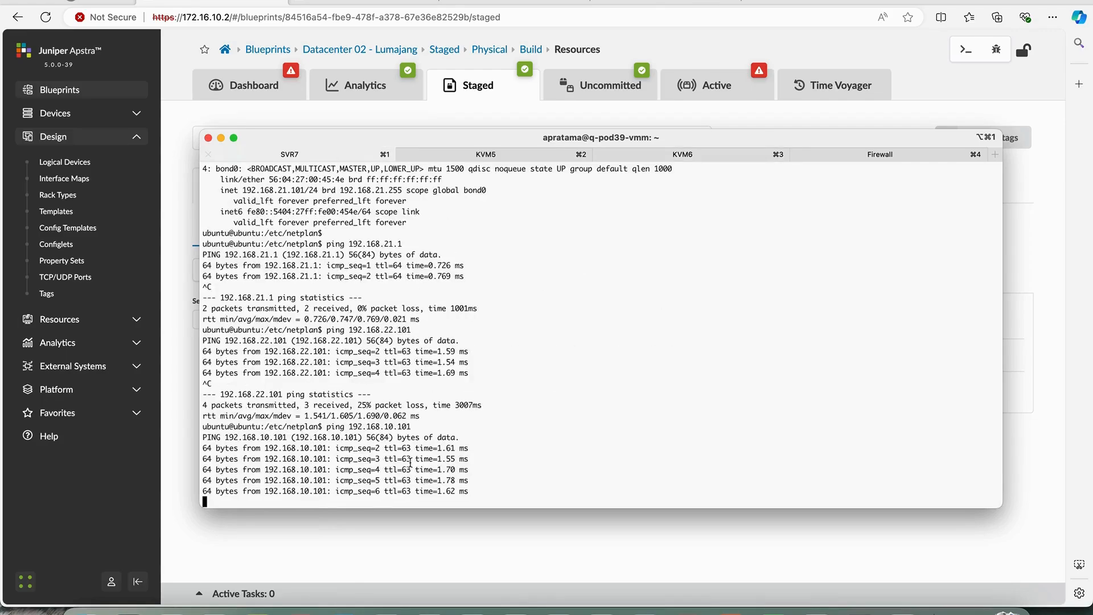
key("Return")
key("ctrl+c")
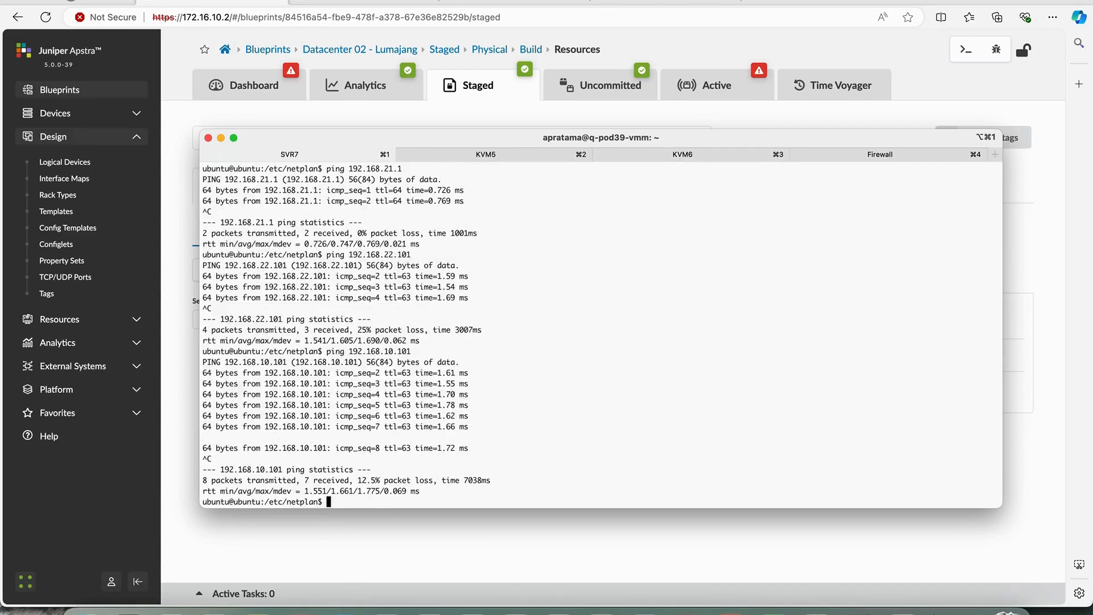
Ping 8.8.8.8 from SVR7 to test external connectivity, then switch back to Juniper Apstra.
type("ping 8.8.8.8")
key("Return")
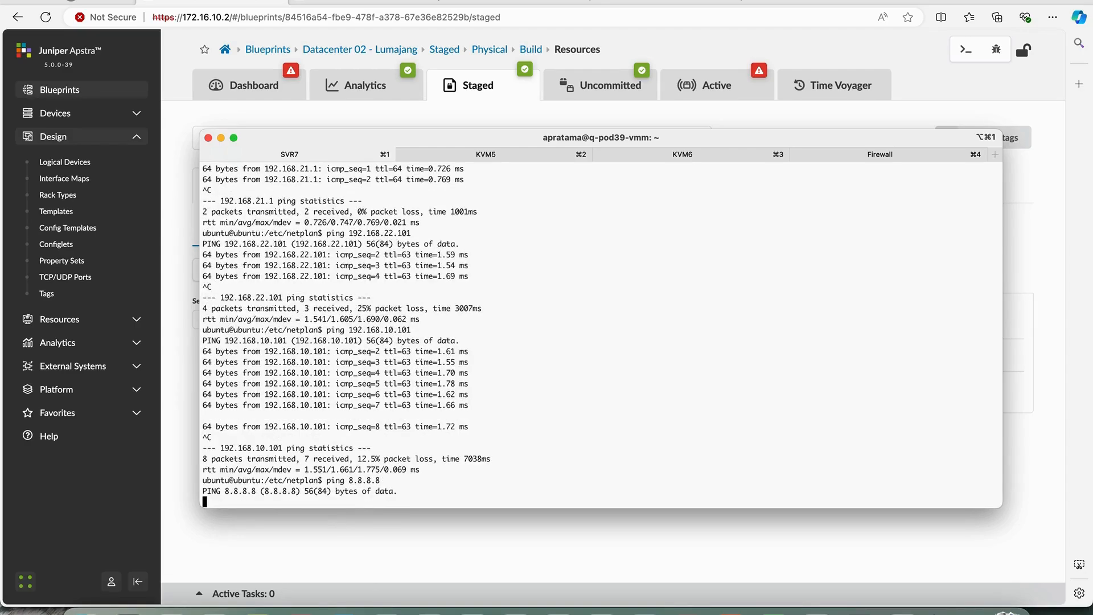
left_click(236, 528)
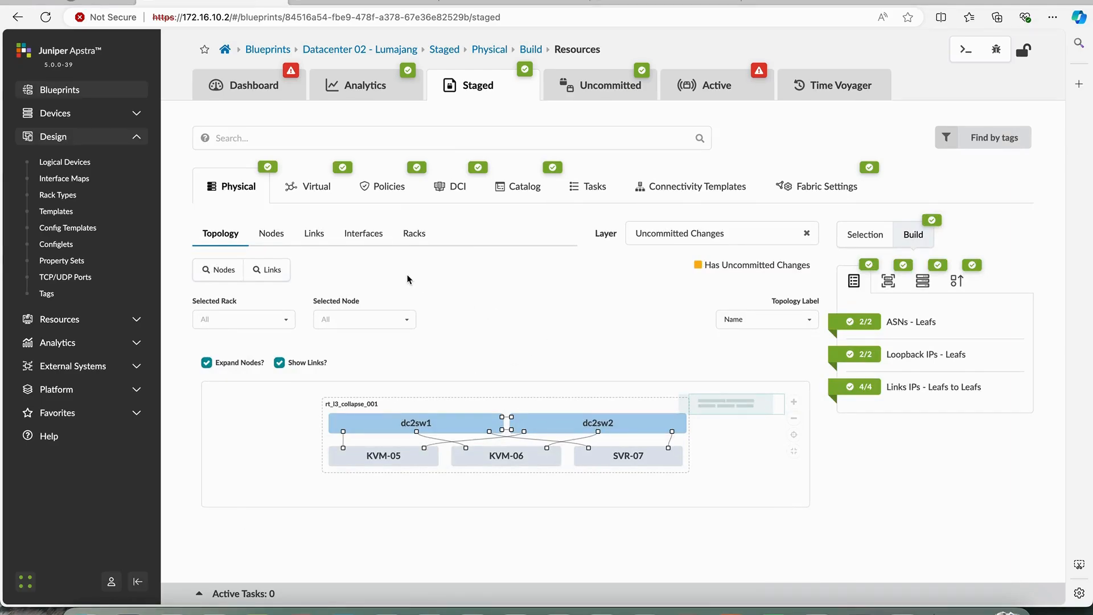
Start a new connectivity template in the staged blueprint.
left_click(705, 185)
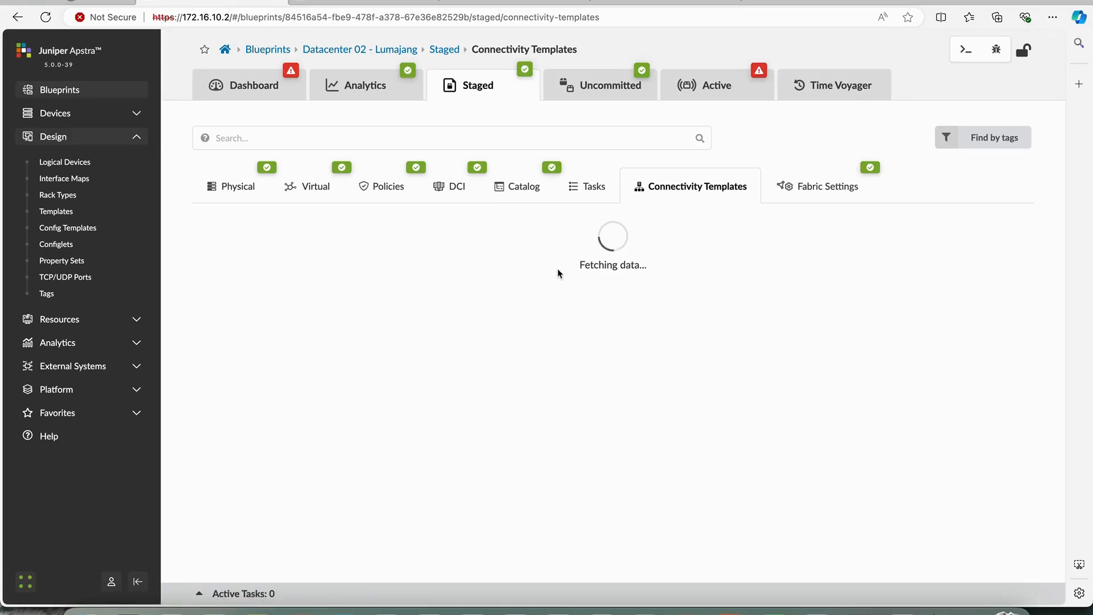
scroll(517, 316, "down", 2)
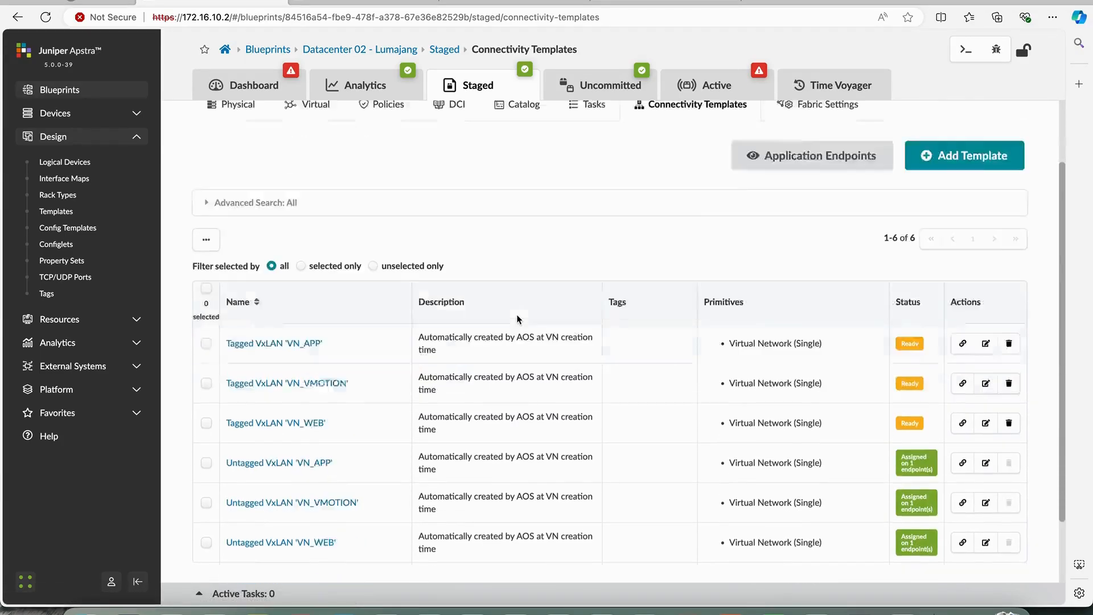
scroll(516, 316, "up", 2)
left_click(942, 236)
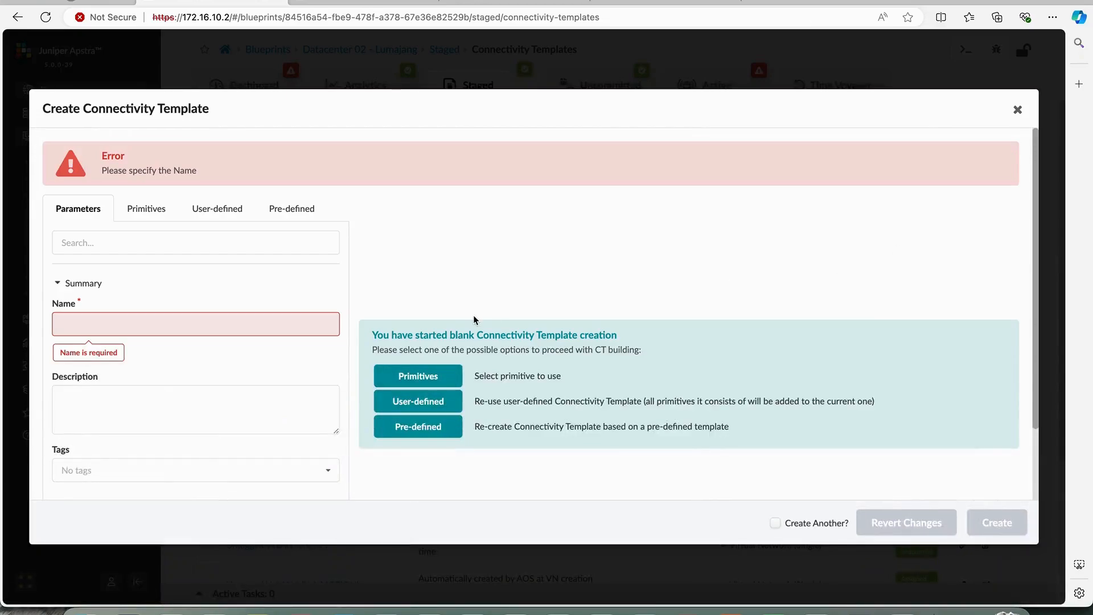
Add the IP Link and Static Route primitives to the new connectivity template.
left_click(149, 212)
scroll(183, 405, "down", 1)
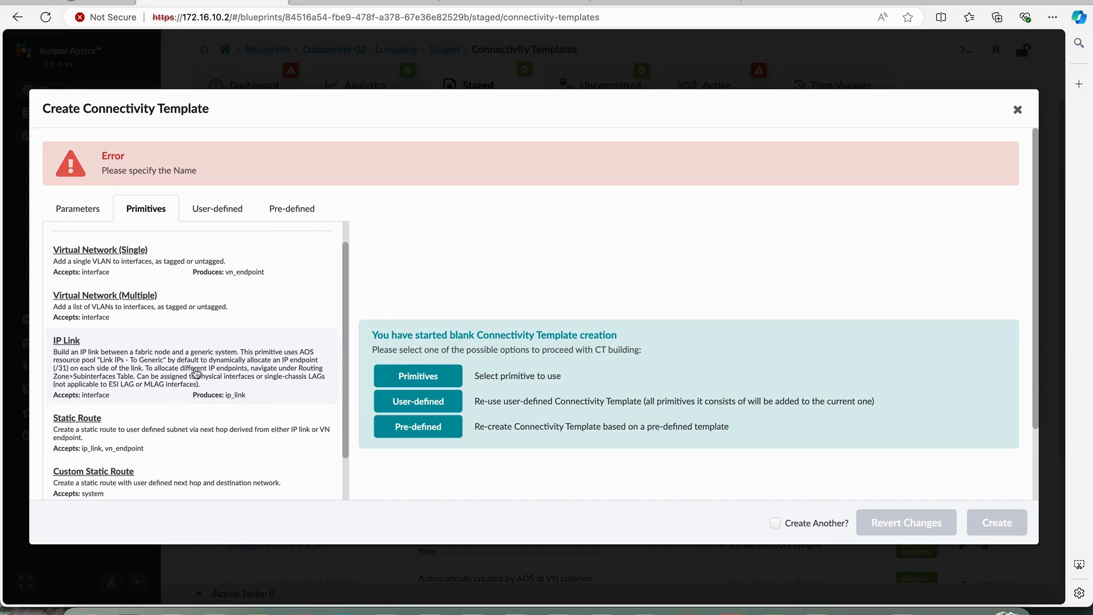
scroll(197, 371, "up", 1)
scroll(197, 372, "down", 1)
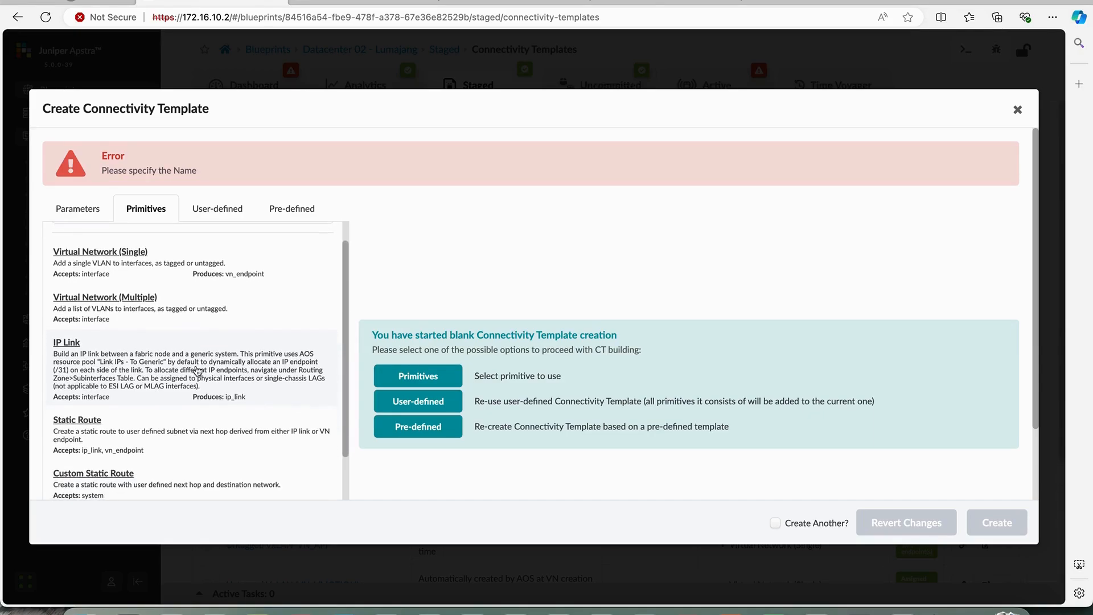
left_click(197, 371)
scroll(197, 371, "down", 2)
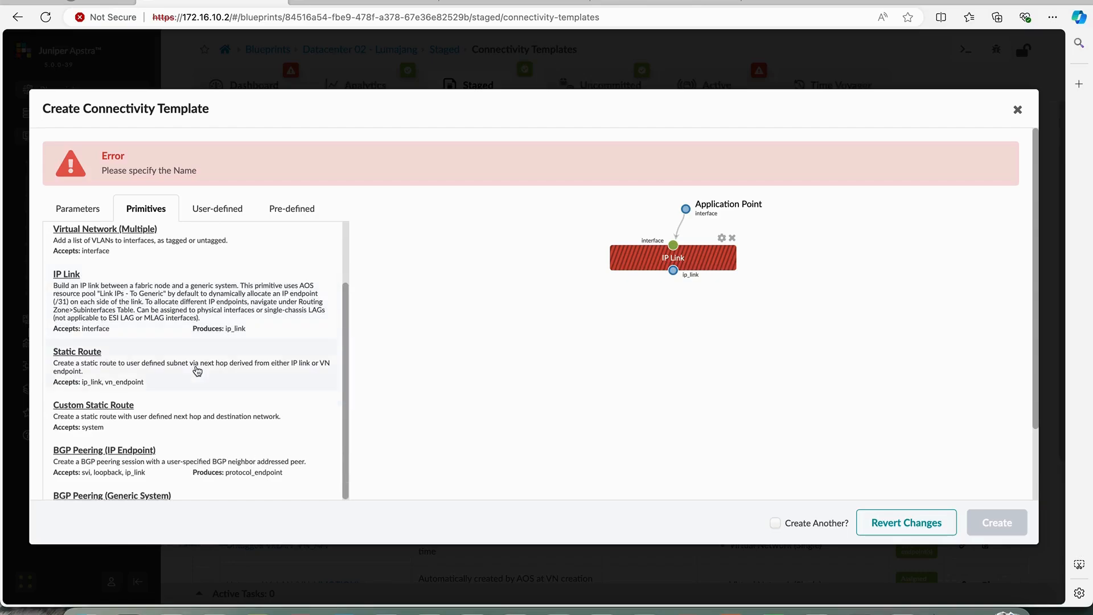
left_click(197, 371)
scroll(197, 372, "down", 4)
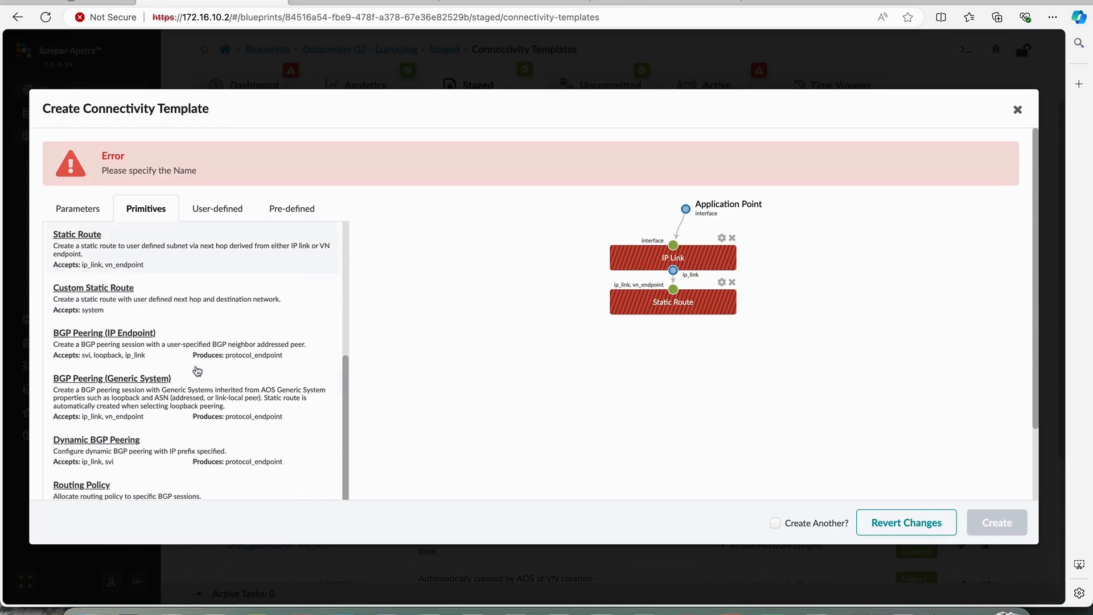
scroll(197, 371, "down", 3)
scroll(197, 372, "up", 6)
scroll(139, 221, "up", 3)
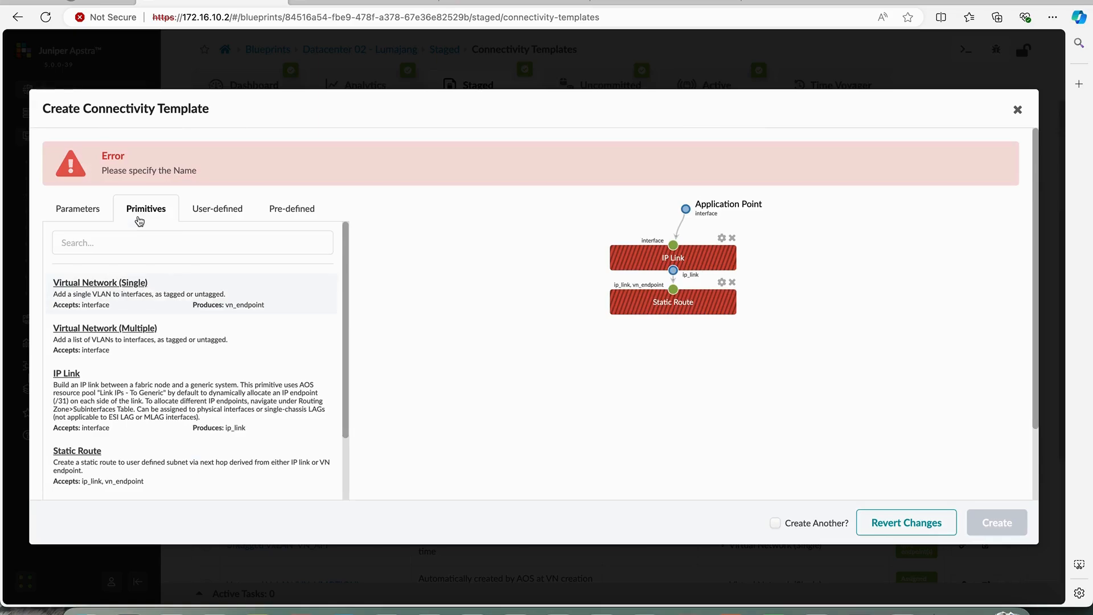
Name the connectivity template INTERNET_ACCESS_via_FW.
left_click(75, 212)
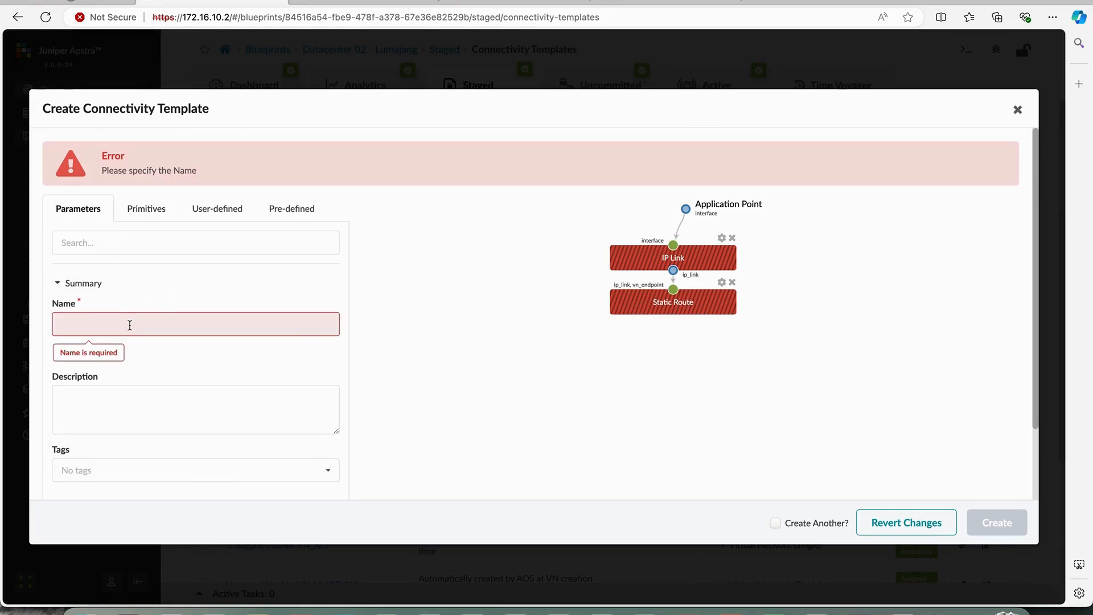
left_click(130, 325)
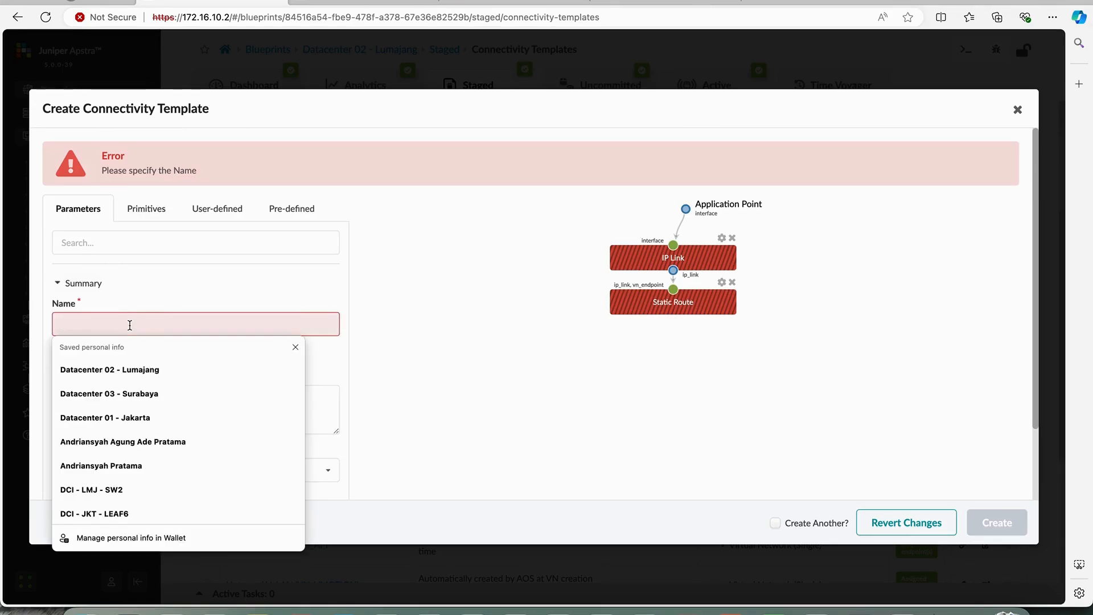
type("EX")
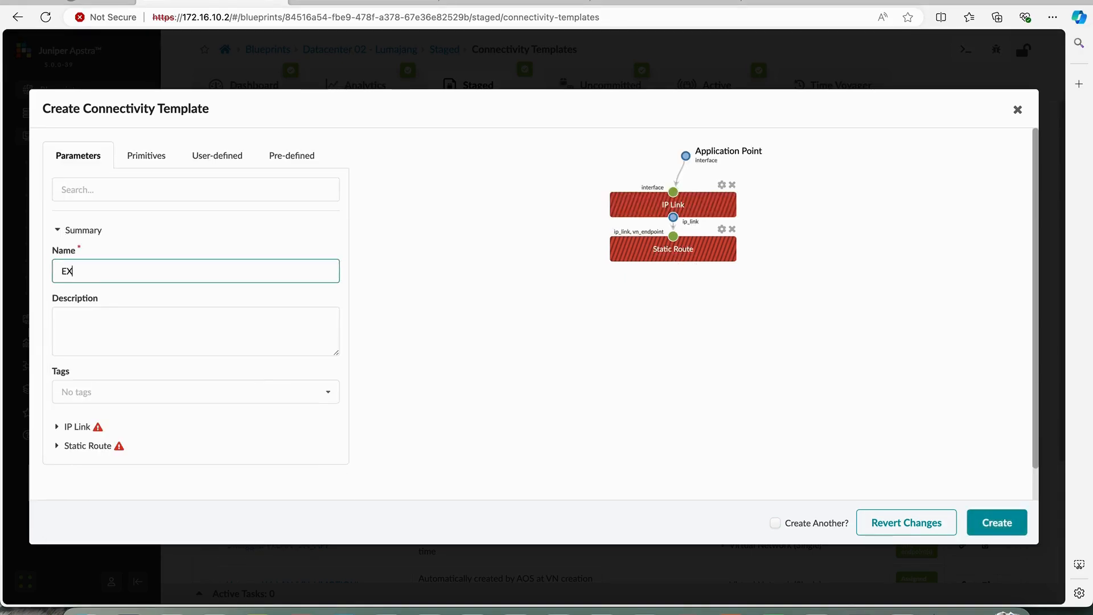
key("BackSpace")
key("BackSpace")
type("INTERNET_ACCESS_via")
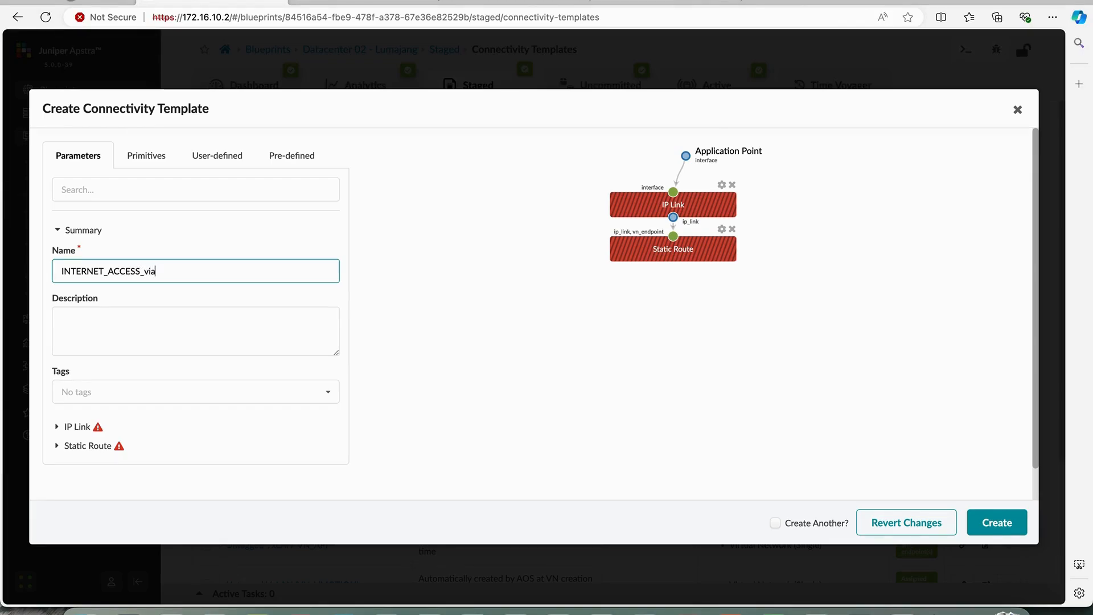
type("_FW")
Configure the IP Link primitive with routing zone PRODUCTION and the Untagged interface type.
left_click(71, 427)
scroll(124, 324, "down", 3)
scroll(128, 331, "up", 2)
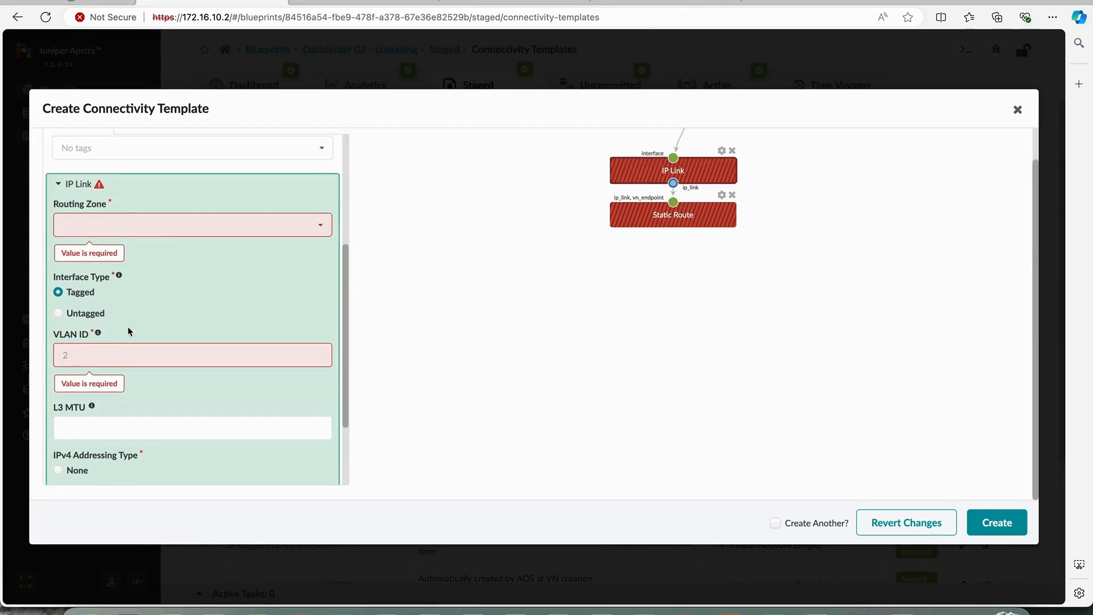
left_click(155, 227)
left_click(115, 278)
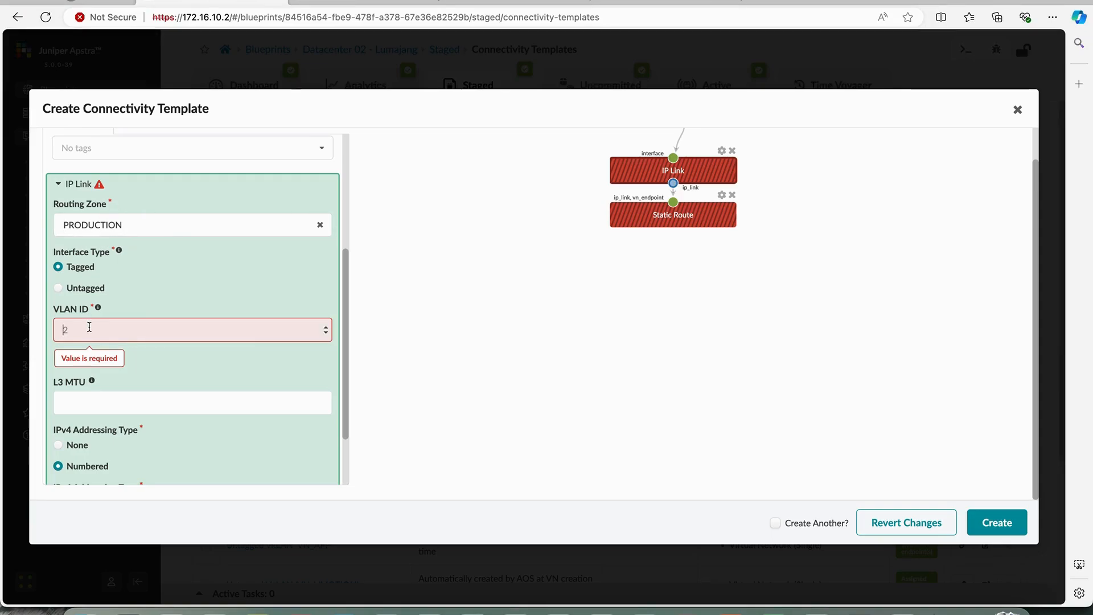
left_click(88, 288)
scroll(183, 315, "down", 1)
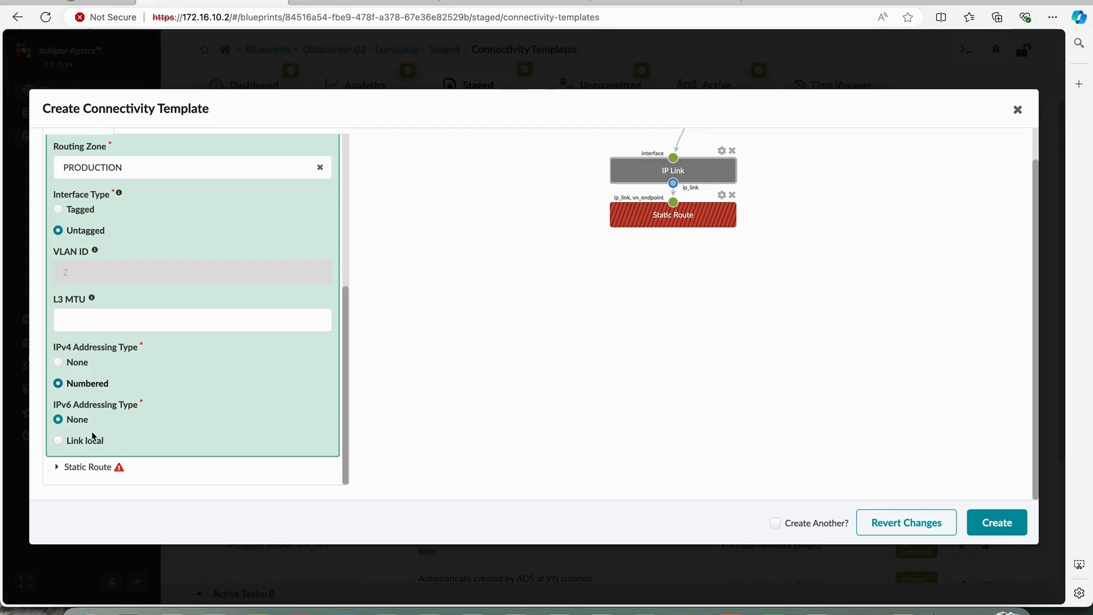
Set the Static Route primitive's network to 0.0.0.0/0 and check the Shared IP Endpoint option.
left_click(87, 467)
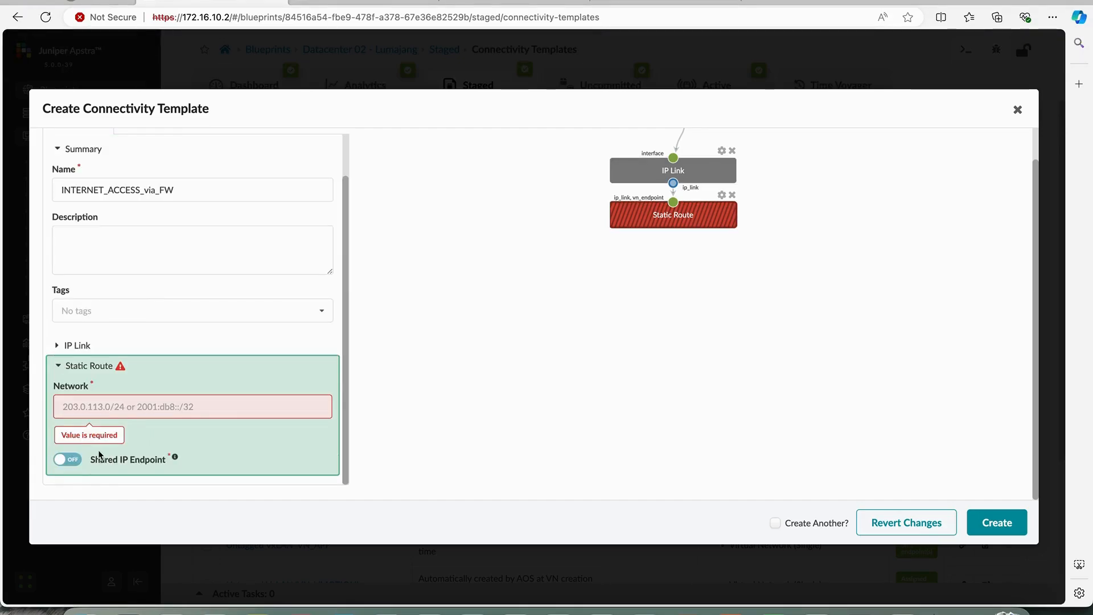
left_click(88, 400)
type("0.")
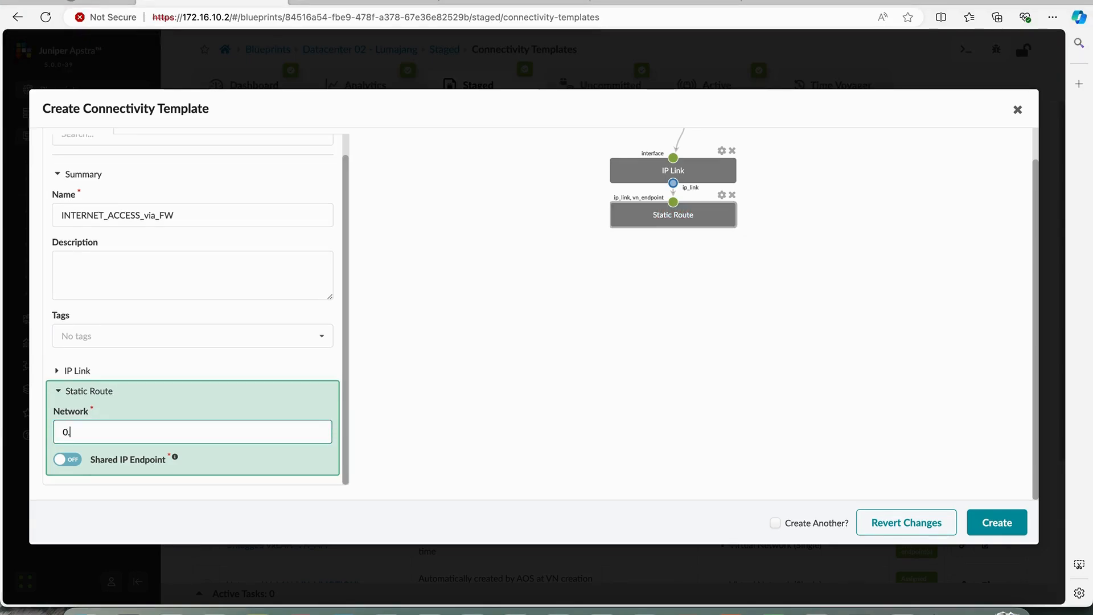
type("0.0.0/0")
left_click(139, 406)
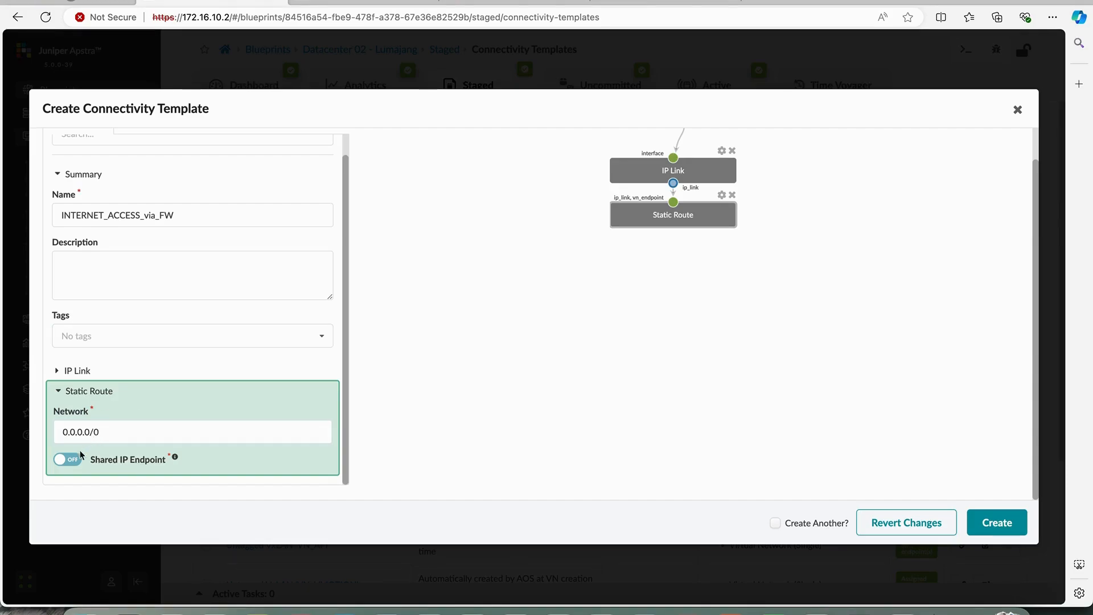
mouse_move(177, 458)
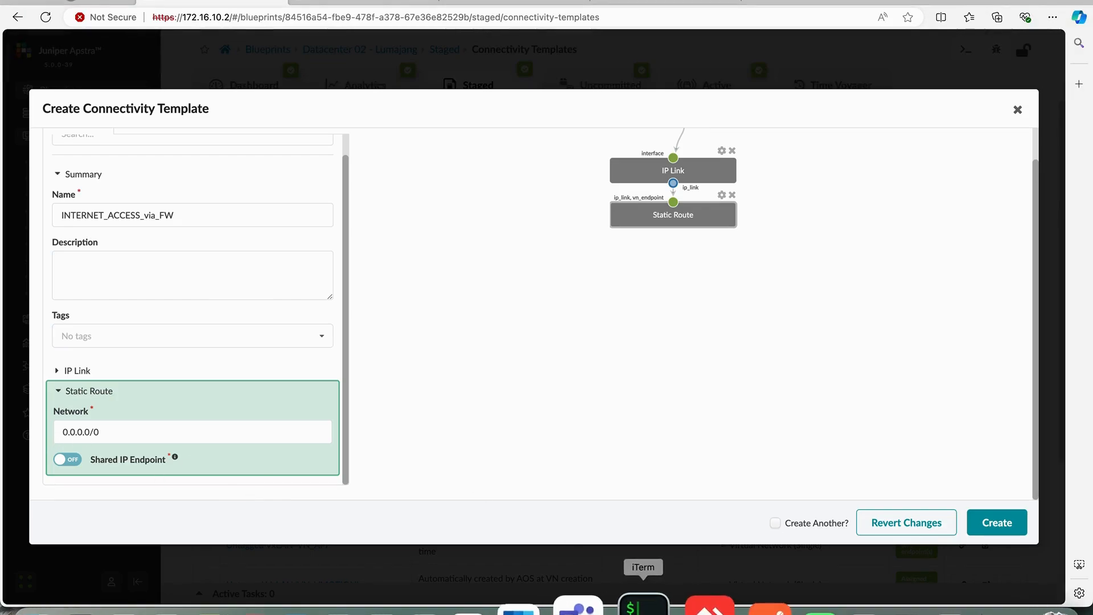
Switch to the Firewall session in iTerm and run show configuration interfaces.
left_click(641, 601)
left_click(835, 156)
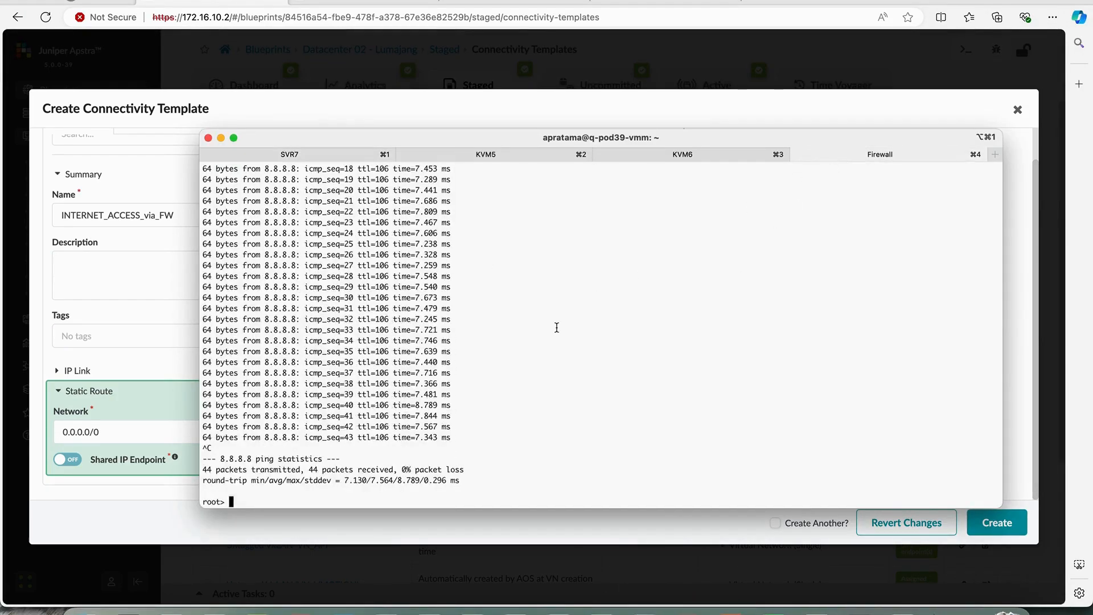
type("show configuration ")
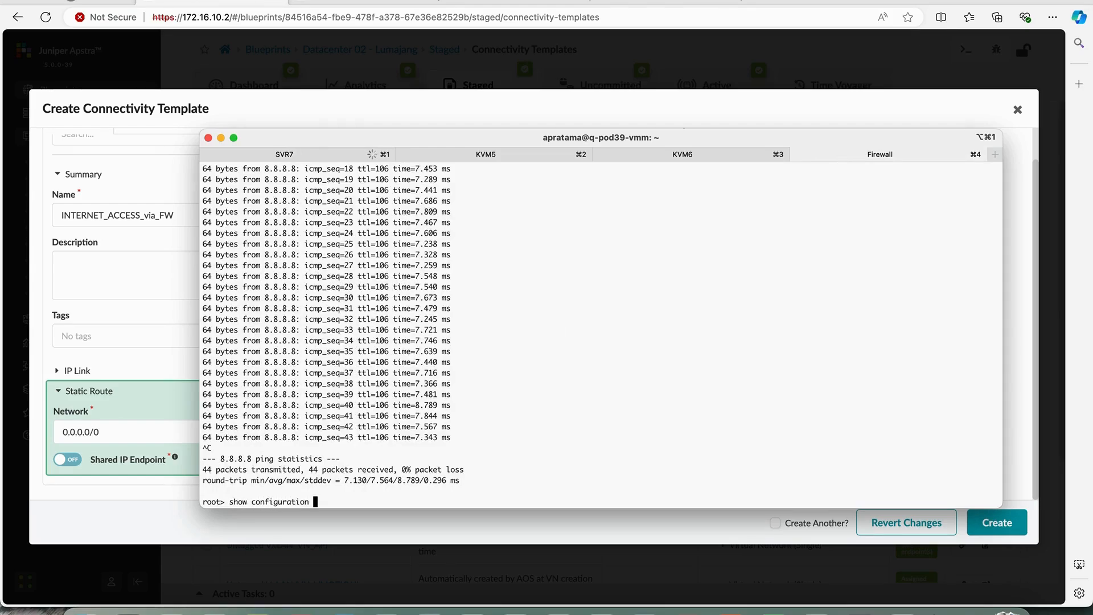
type("interfaces")
key("Return")
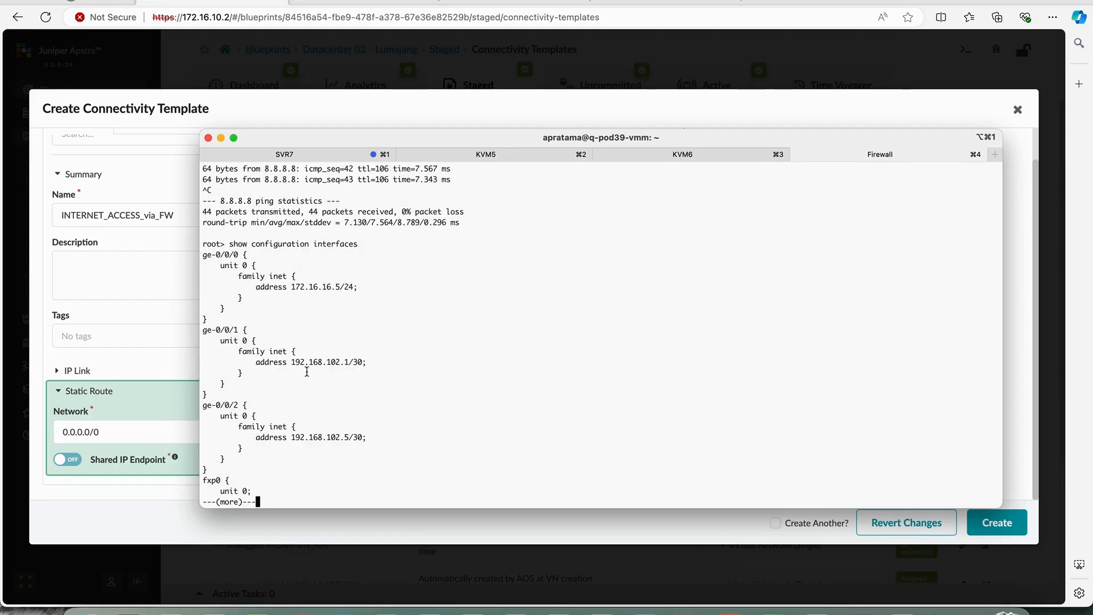
Return to Juniper Apstra, create the connectivity template, and open the dc2sw1 node in the staged physical topology.
left_click(154, 365)
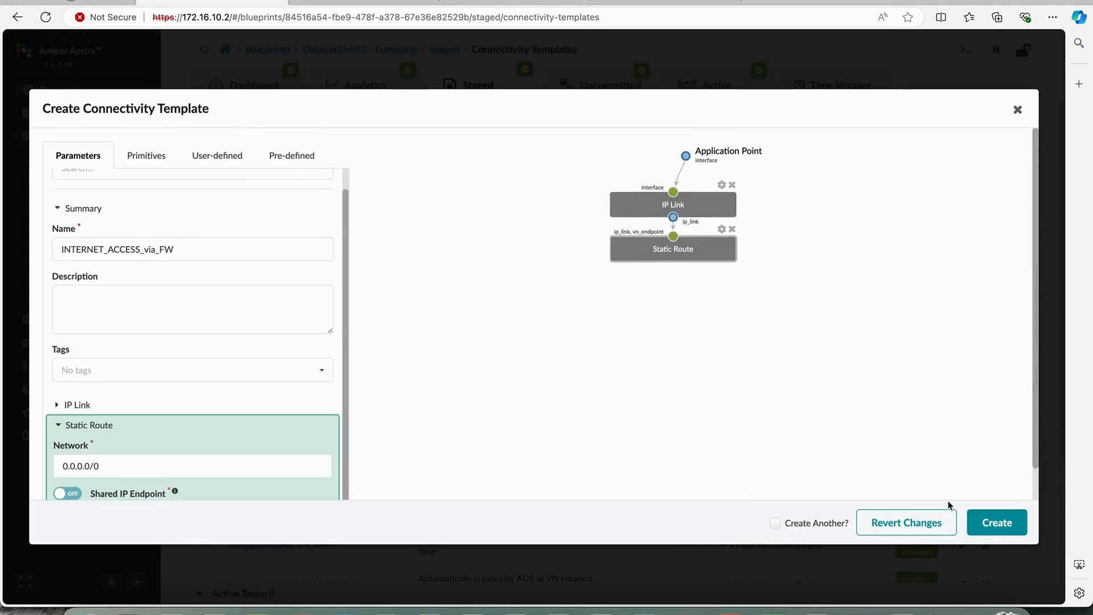
left_click(977, 520)
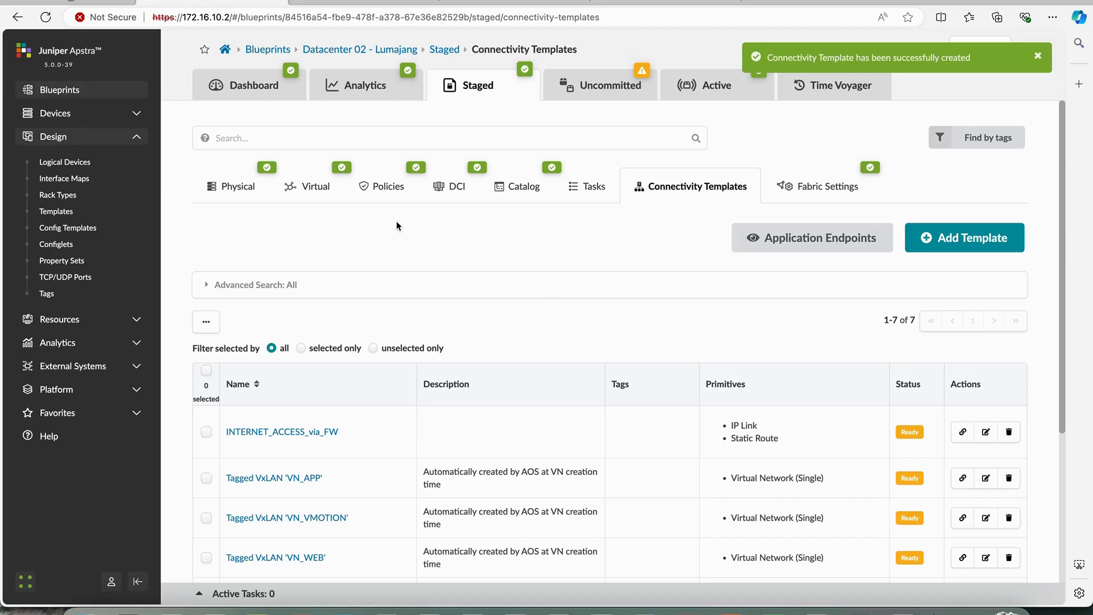
left_click(228, 188)
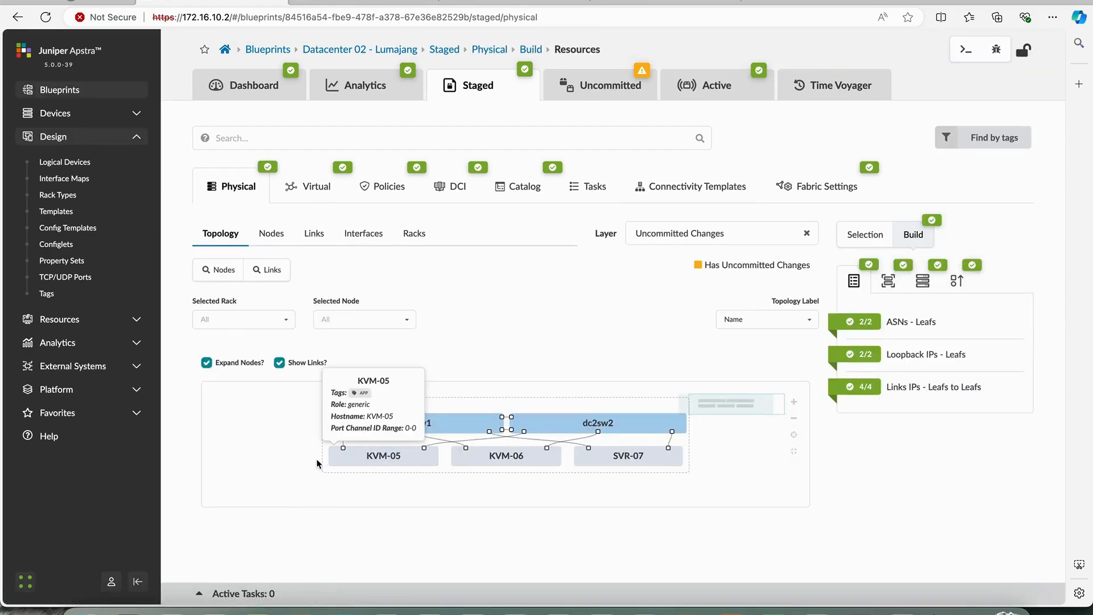
left_click(423, 423)
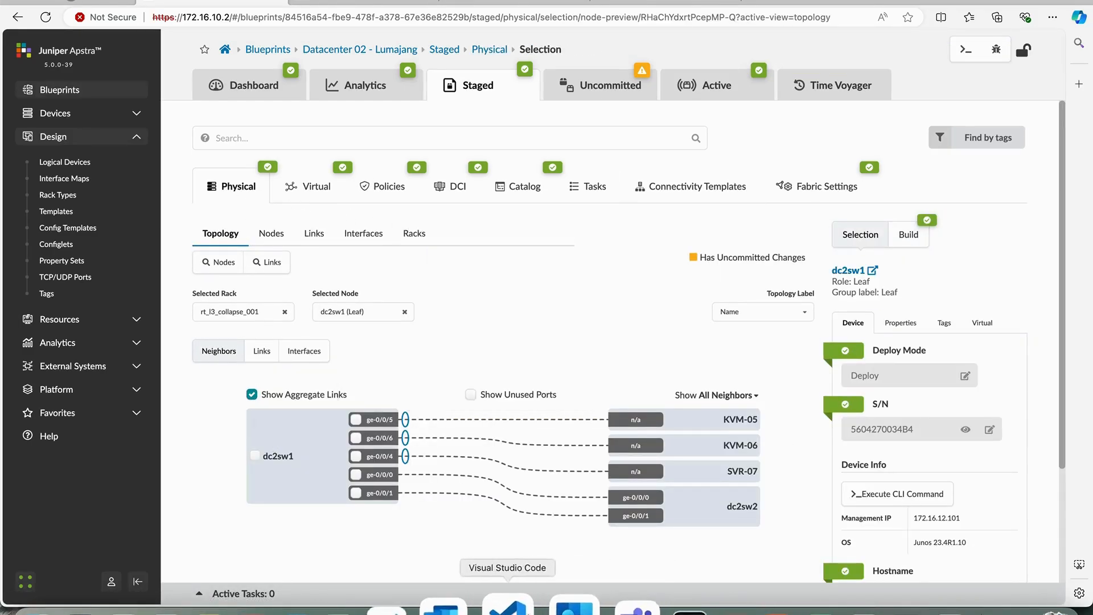
Switch to Visual Studio Code, look up fw2 and its bridge d2sw1p7 in lab.yaml, and return to Juniper Apstra.
left_click(504, 605)
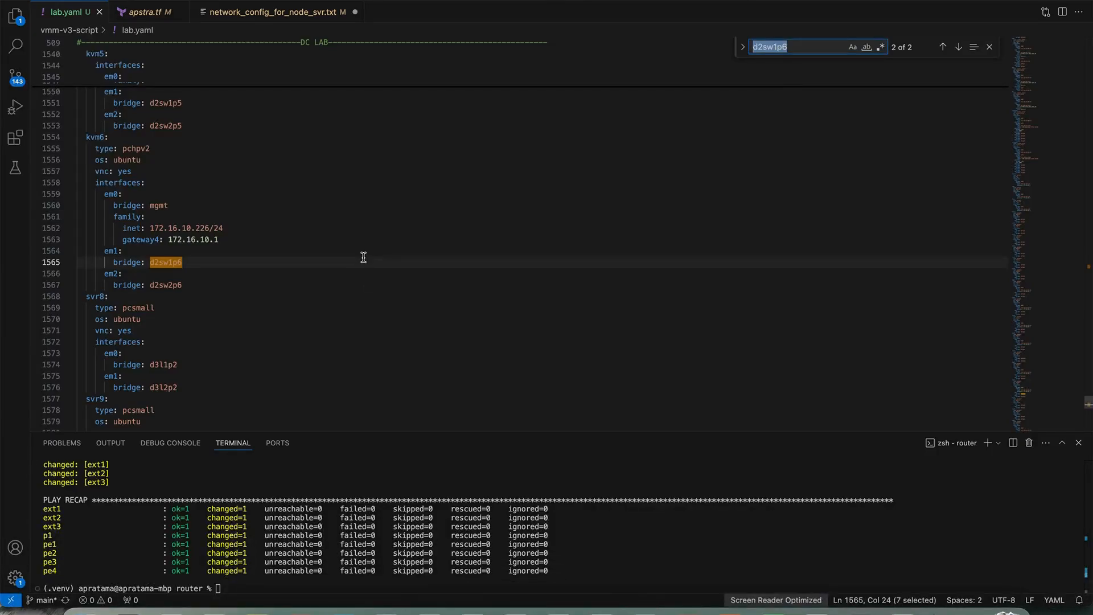
type("fw2")
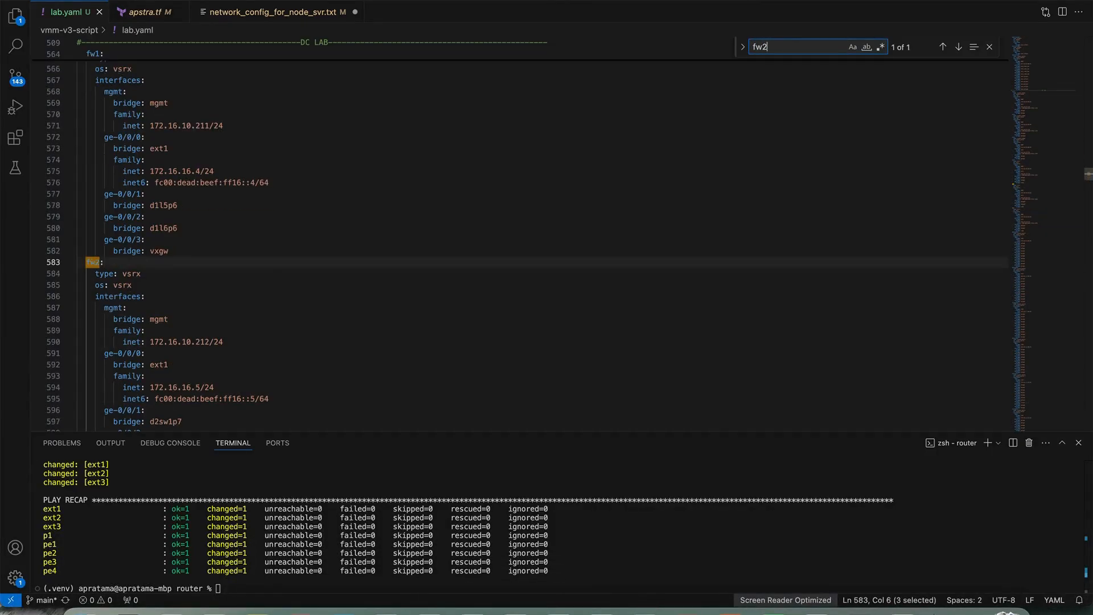
scroll(163, 398, "down", 3)
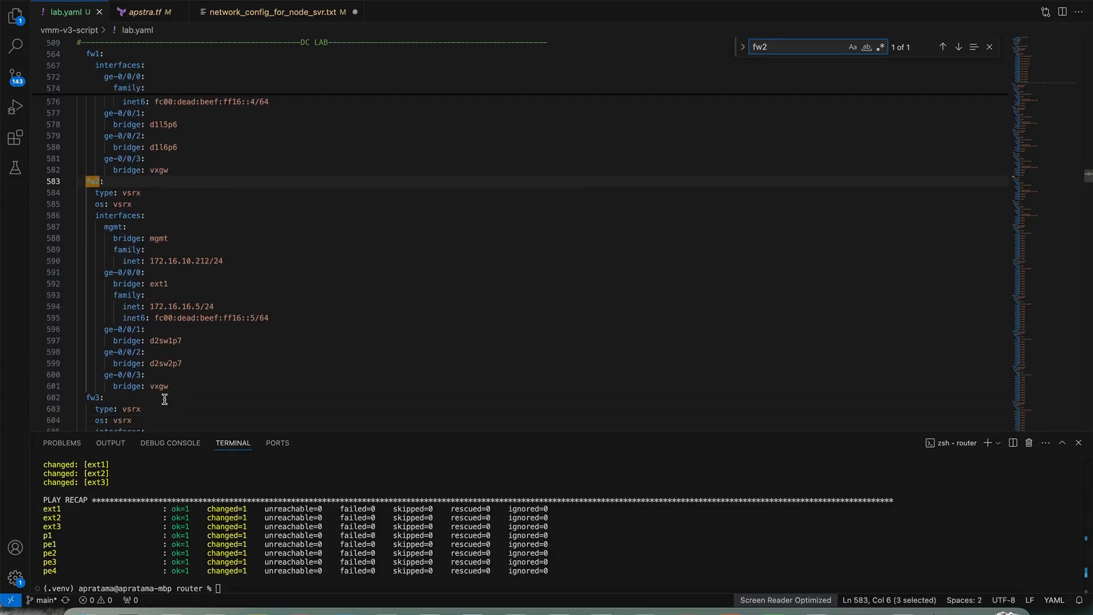
left_click(170, 347)
double_click(168, 341)
key("super+f")
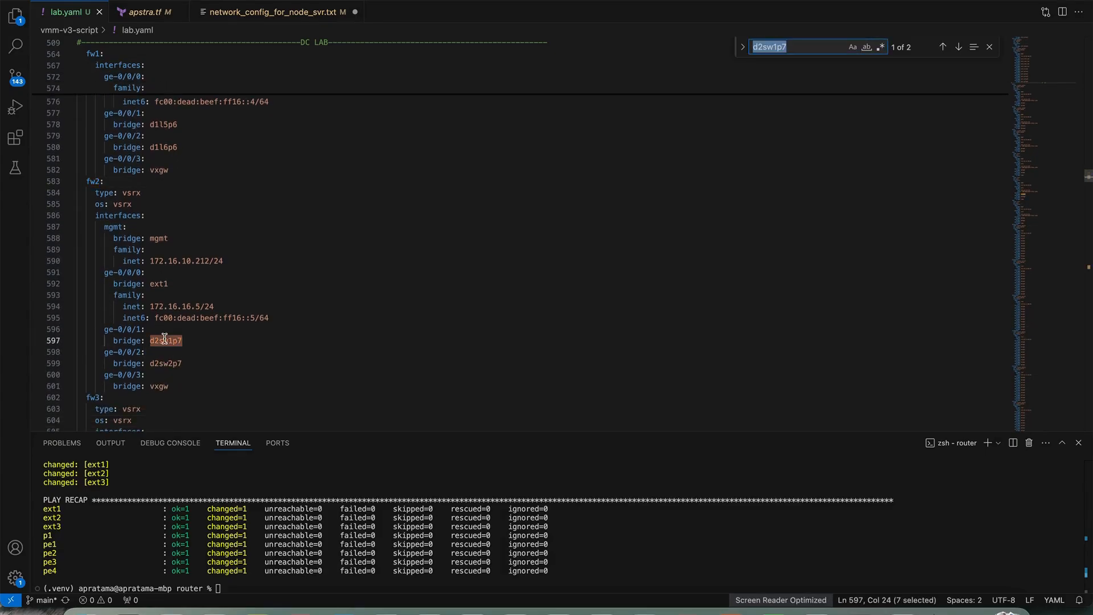
key("Return")
key("super+Tab")
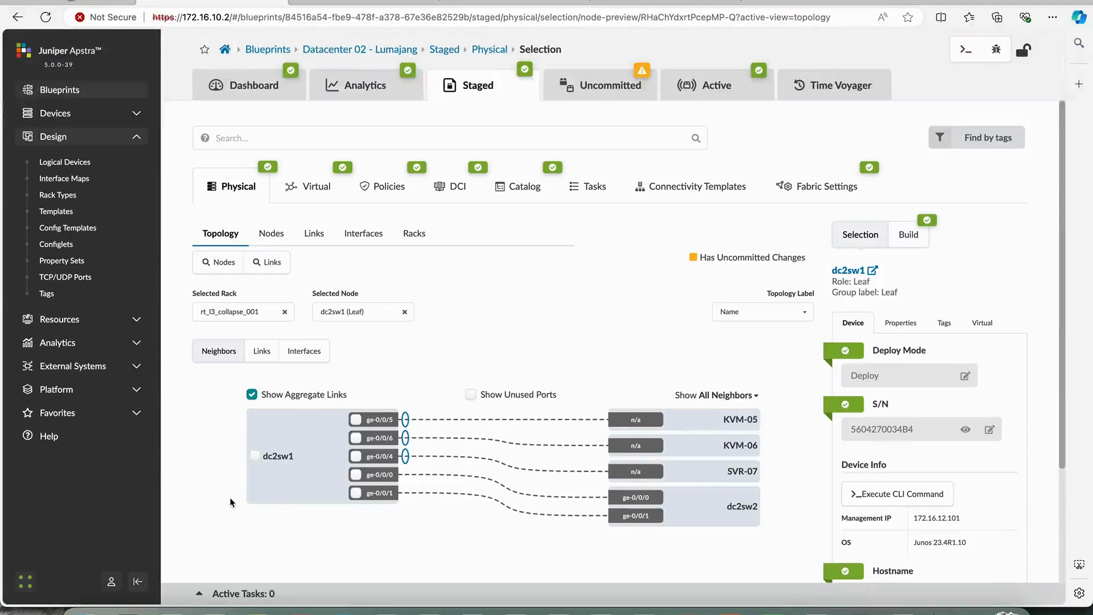
Start adding a generic system to dc2sw1 and set its name and hostname to FW-02.
left_click(254, 457)
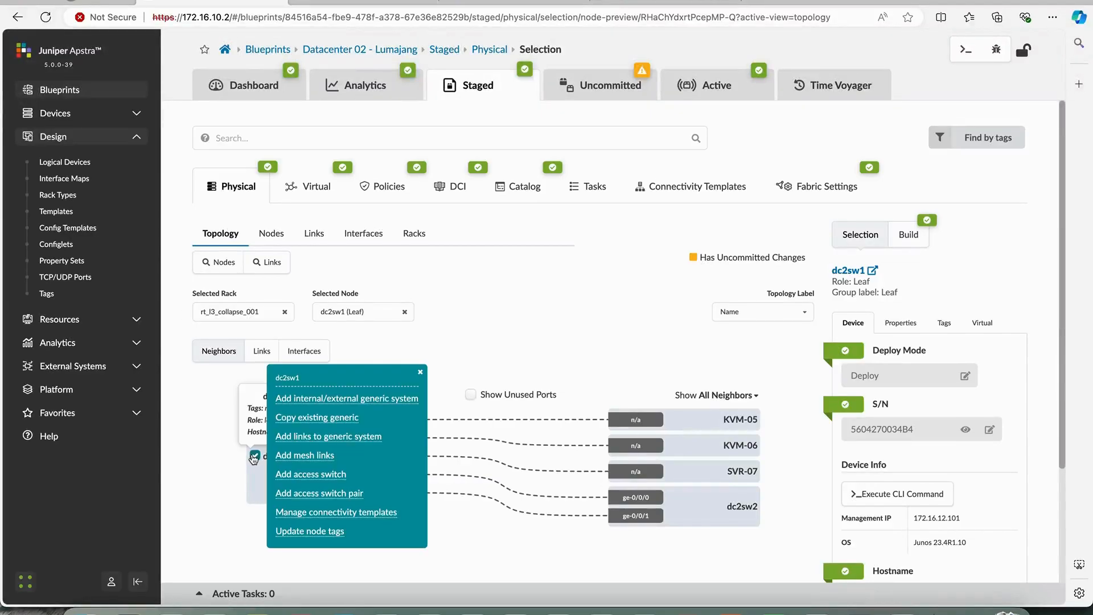
left_click(314, 398)
left_click(207, 261)
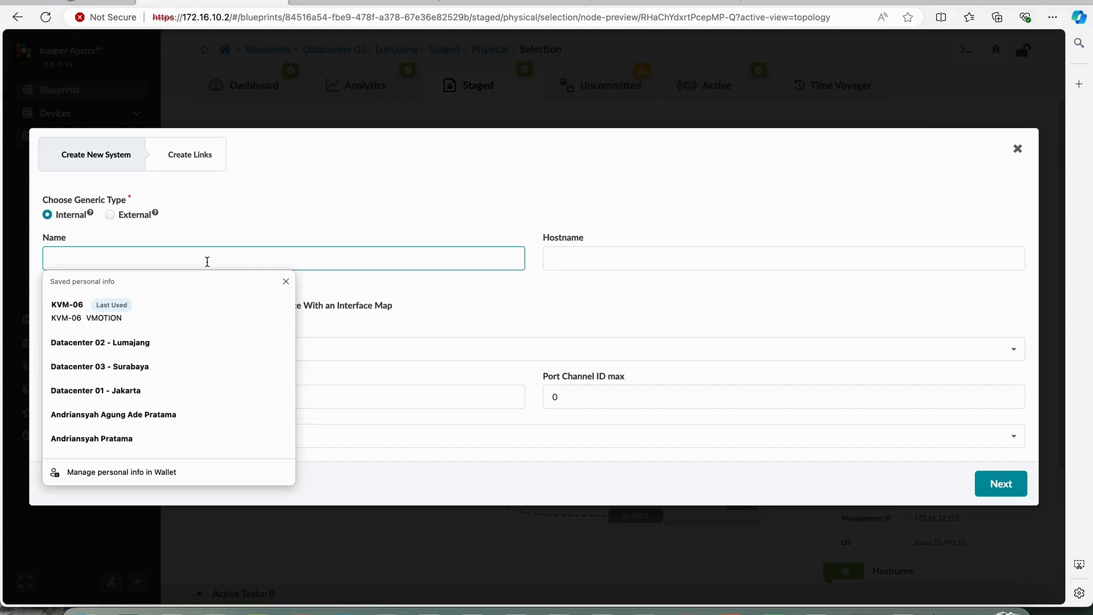
type("F")
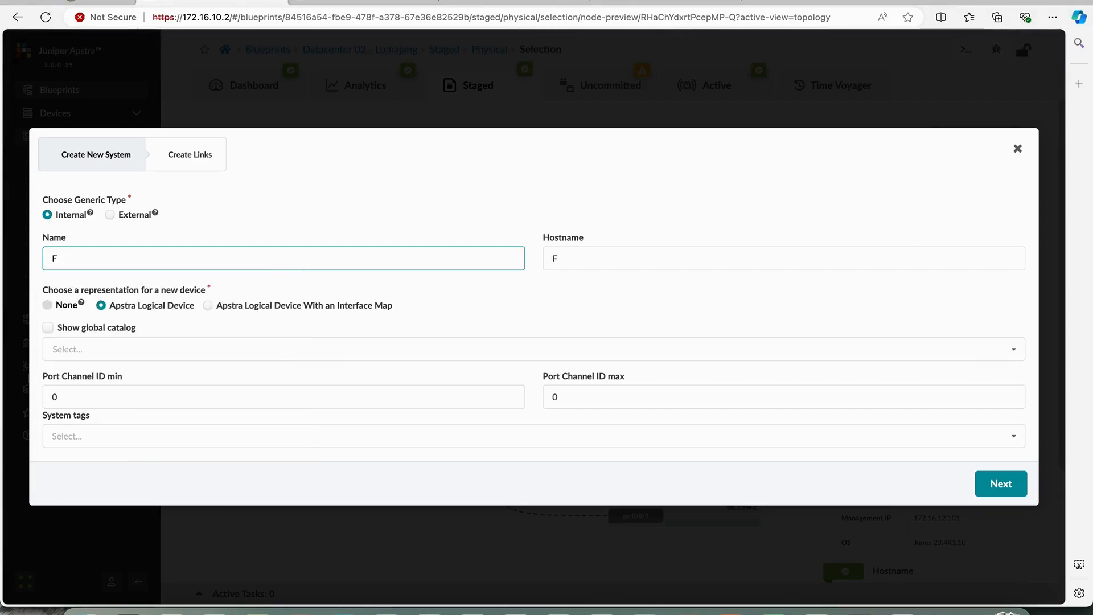
type("W-02")
key("Tab")
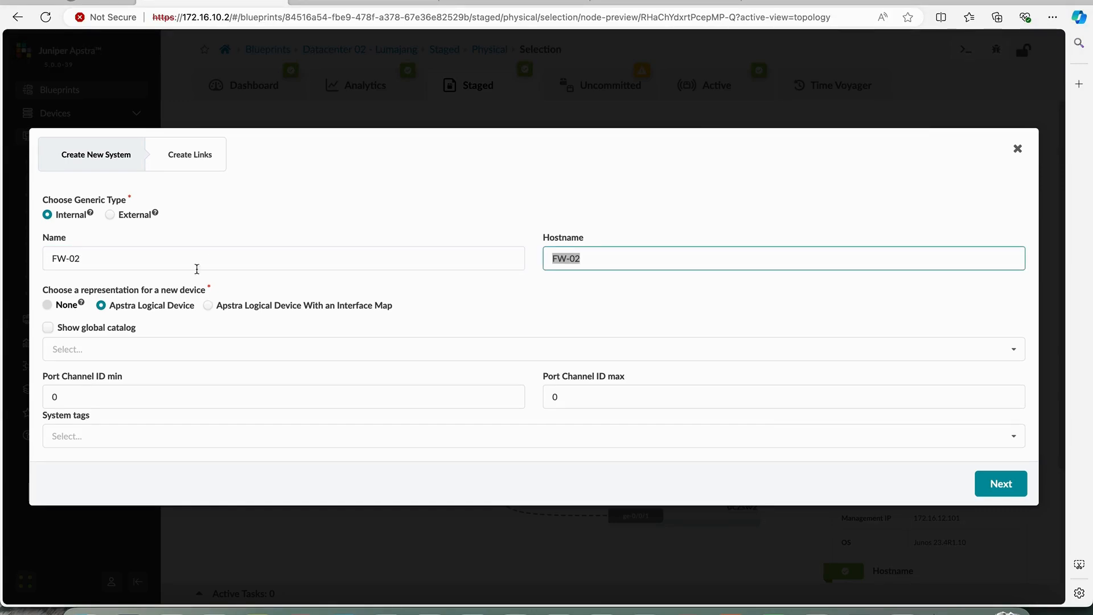
Choose the AOS-1x1-1 logical device for FW-02, add the system tag INTERNET, and proceed to link creation.
left_click(97, 347)
left_click(89, 371)
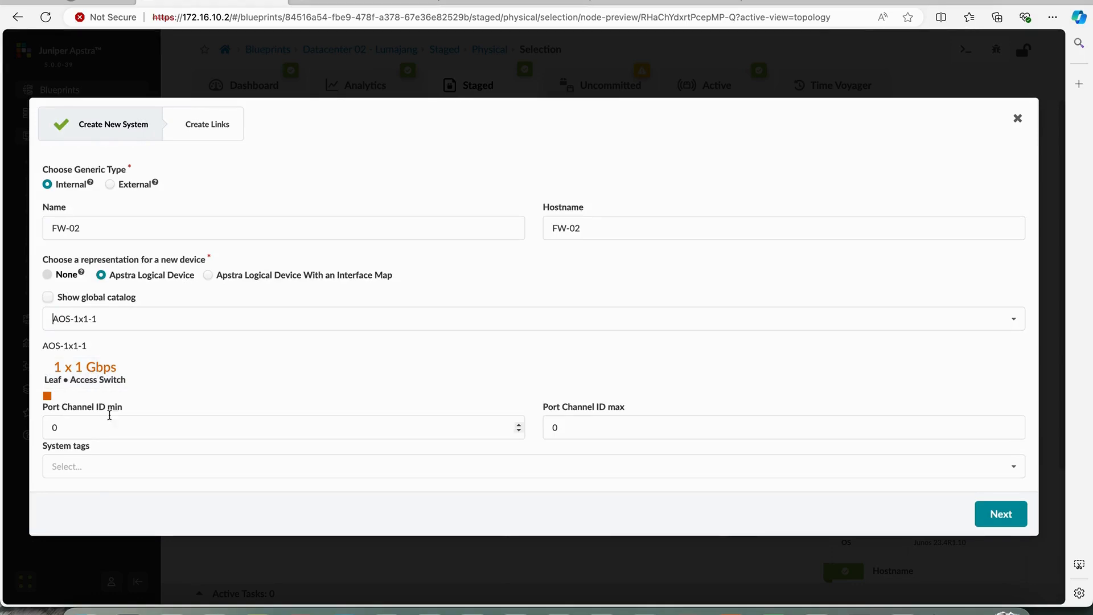
left_click(144, 468)
type("INTERNET")
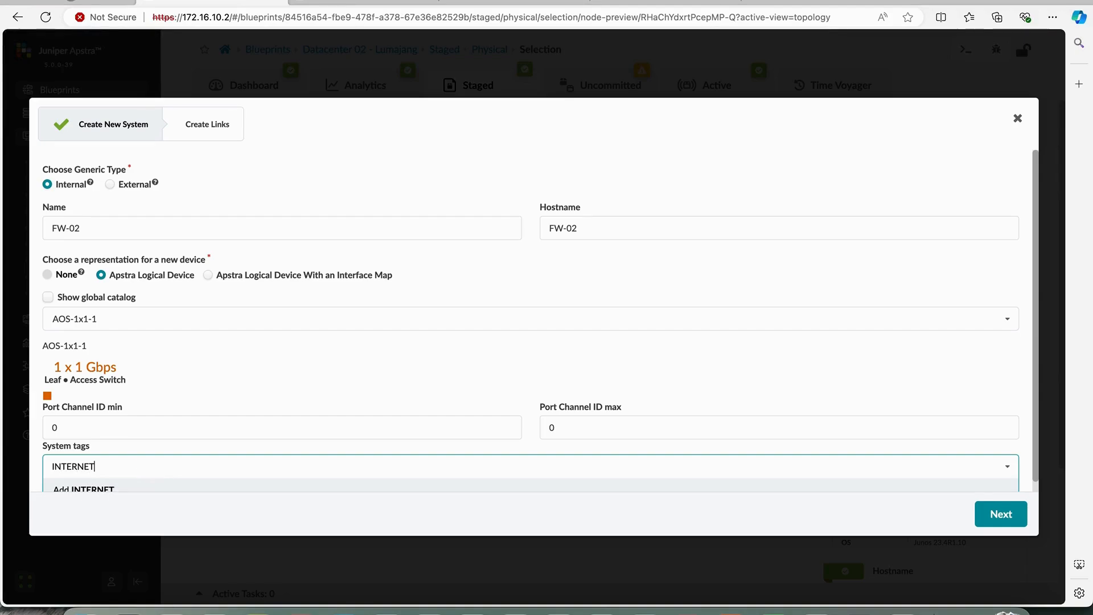
key("Return")
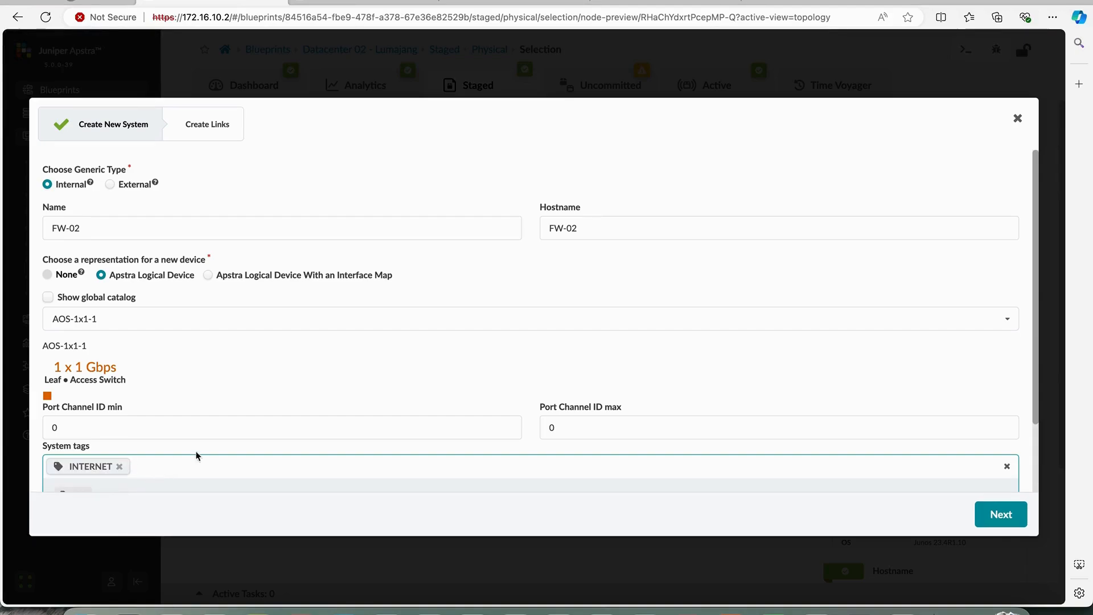
left_click(1000, 514)
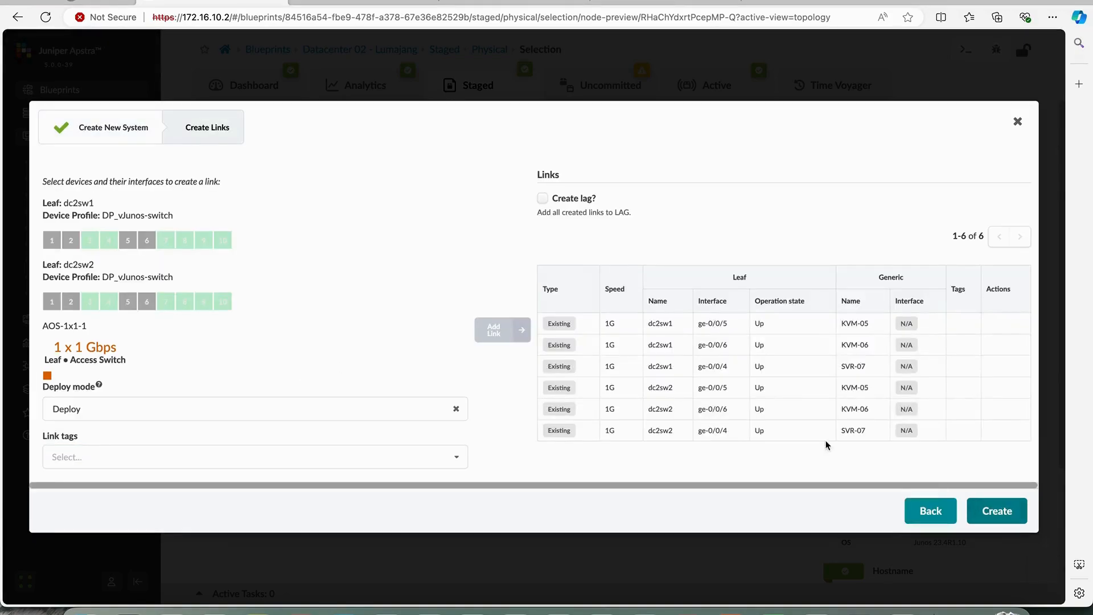
Add links to FW-02 from interface ge-0/0/7 on both dc2sw1 and dc2sw2.
left_click(184, 247)
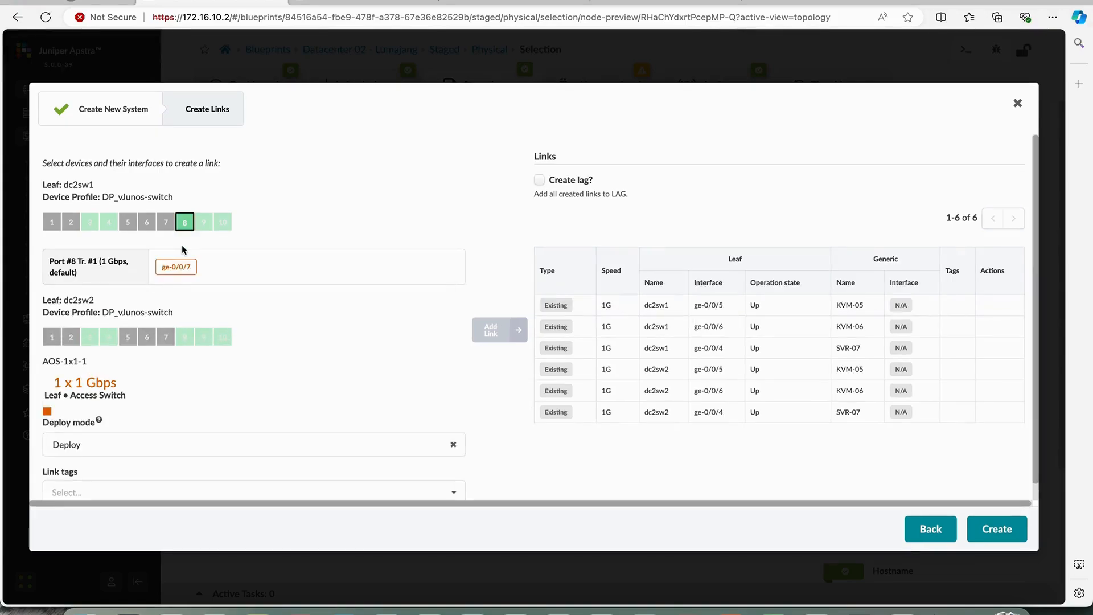
left_click(176, 266)
left_click(508, 331)
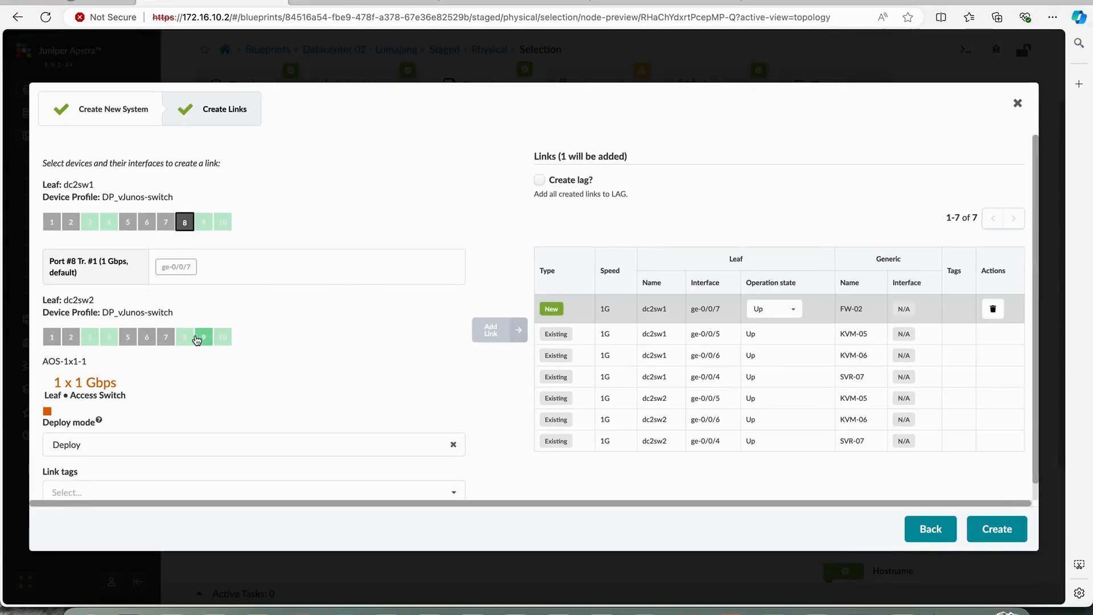
left_click(184, 336)
left_click(175, 381)
left_click(513, 331)
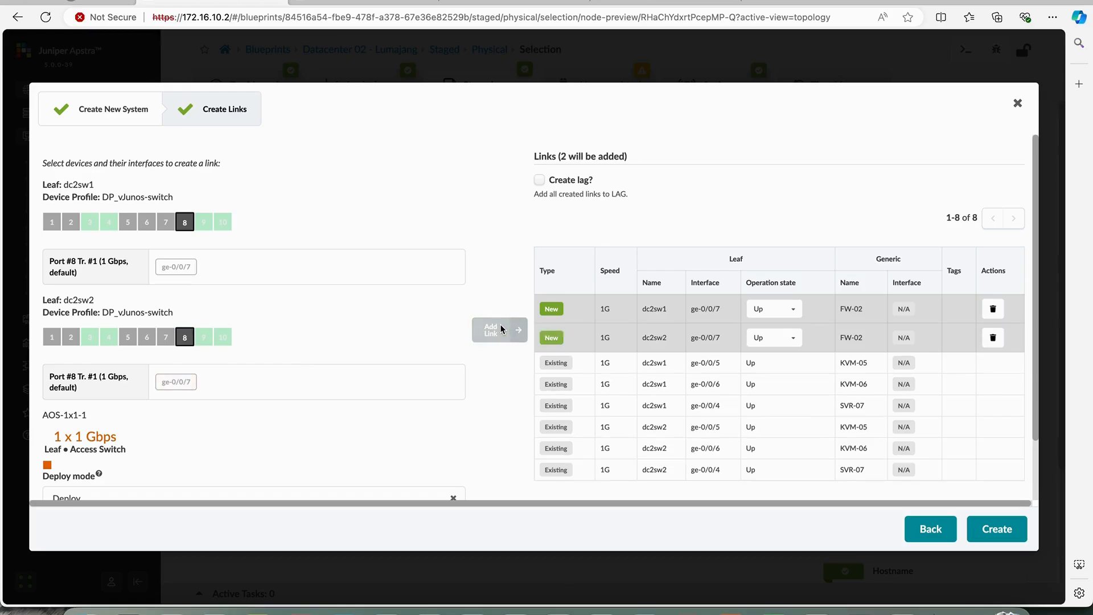
Go back to the system settings, change FW-02's generic type to External, re-add the system tag INTERNET, and return to the links.
scroll(506, 378, "down", 1)
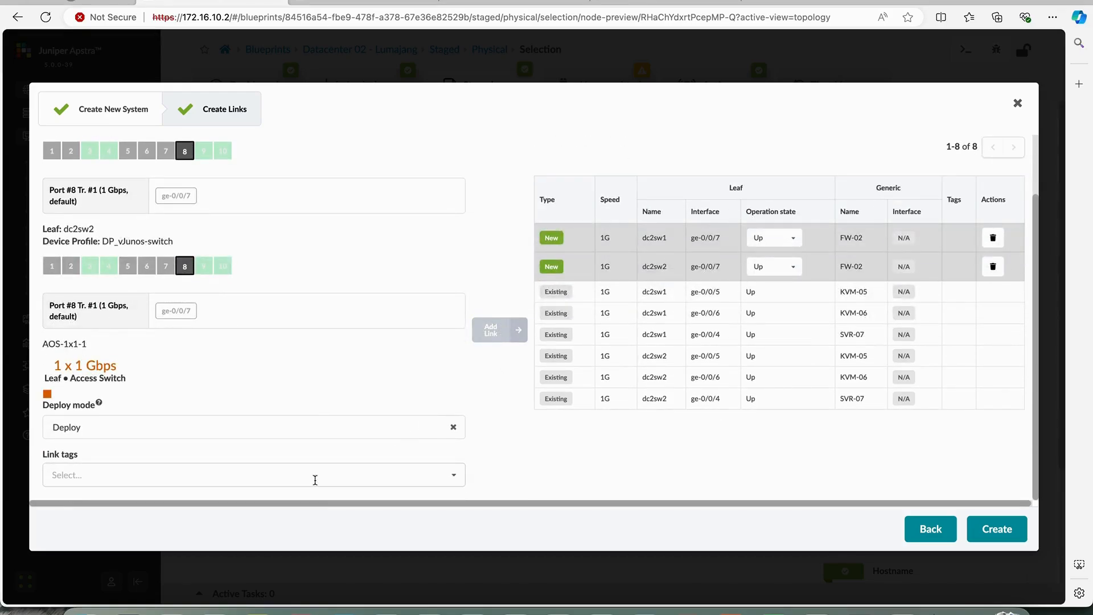
scroll(297, 473, "up", 1)
left_click(930, 538)
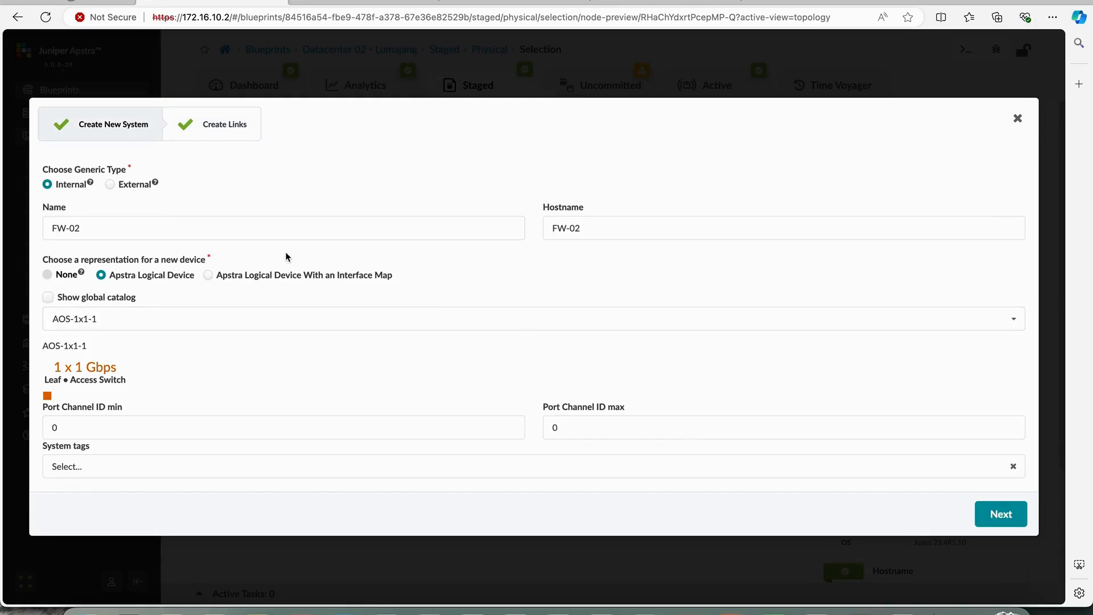
left_click(135, 189)
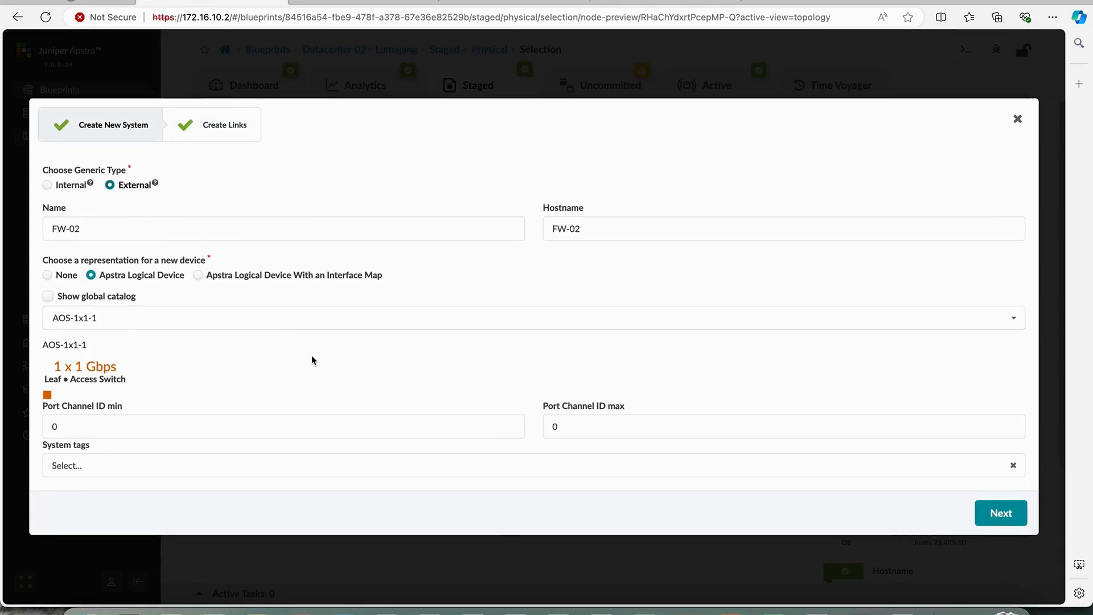
left_click(192, 465)
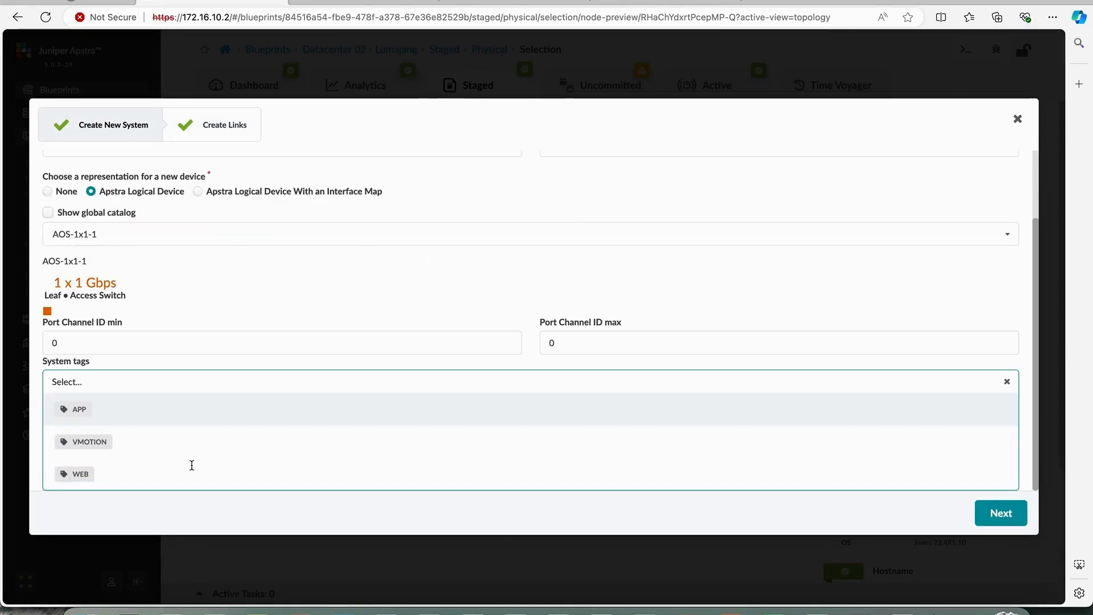
type("INTERNE")
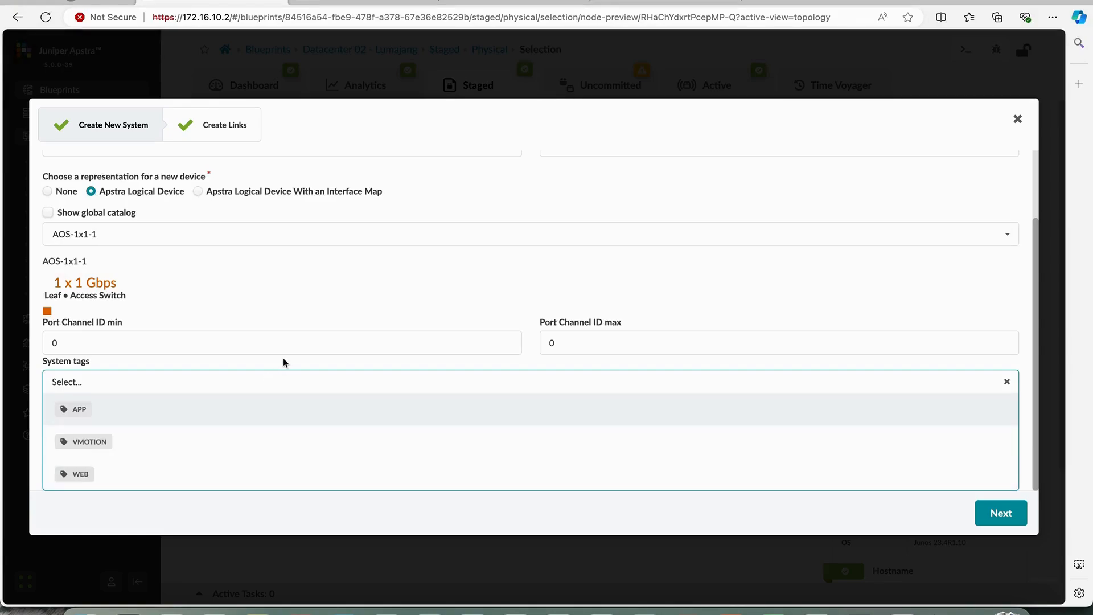
type("INTERN")
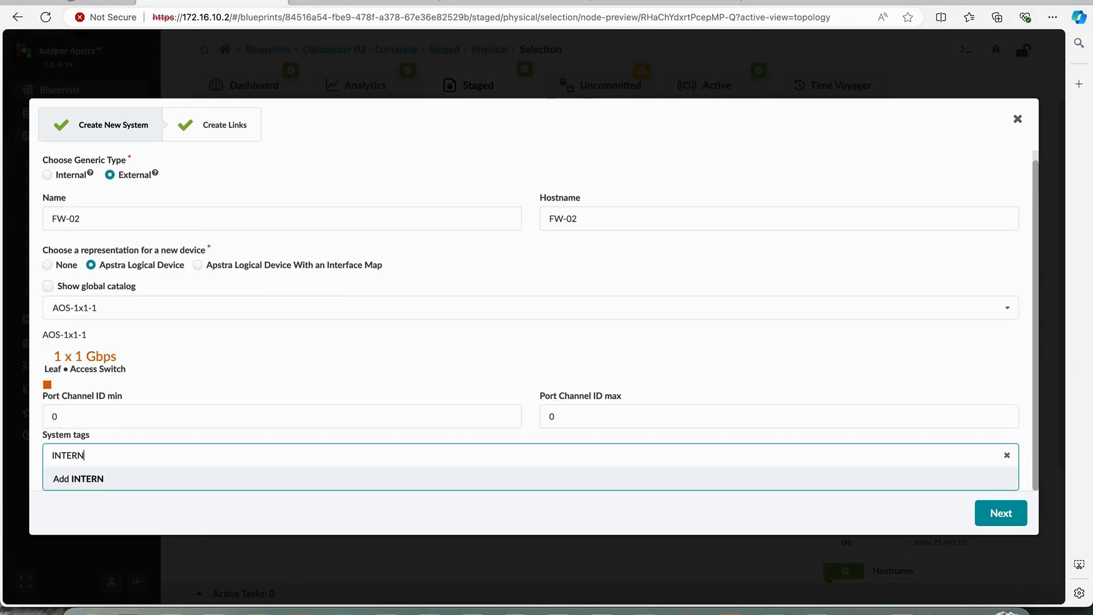
type("ET")
left_click(94, 482)
left_click(315, 357)
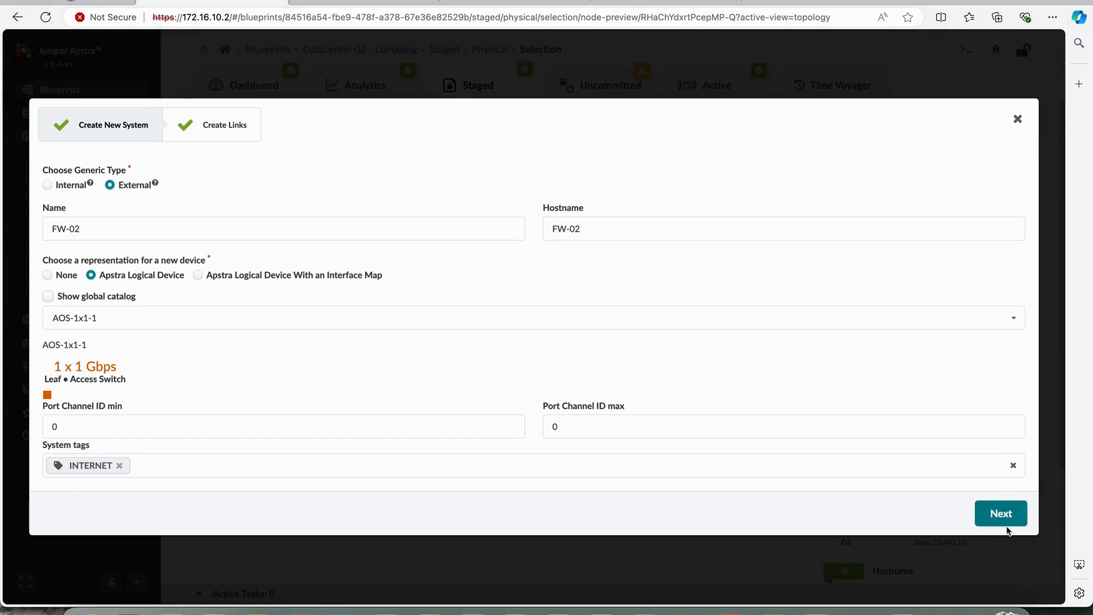
left_click(1001, 514)
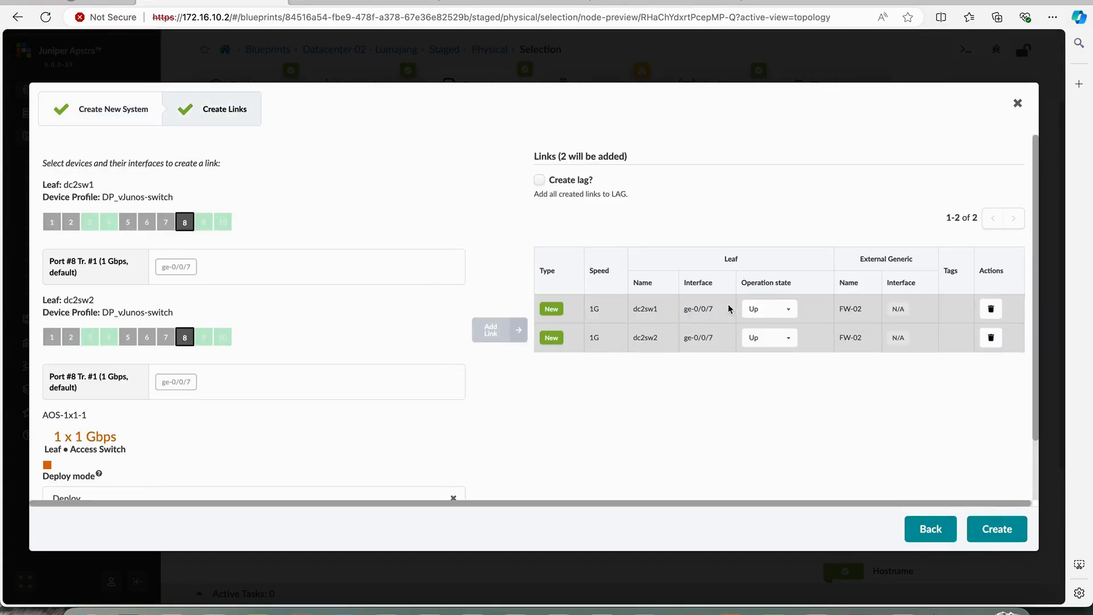
Add the link tag INTERNET and create the FW-02 system with its two links.
scroll(273, 422, "down", 2)
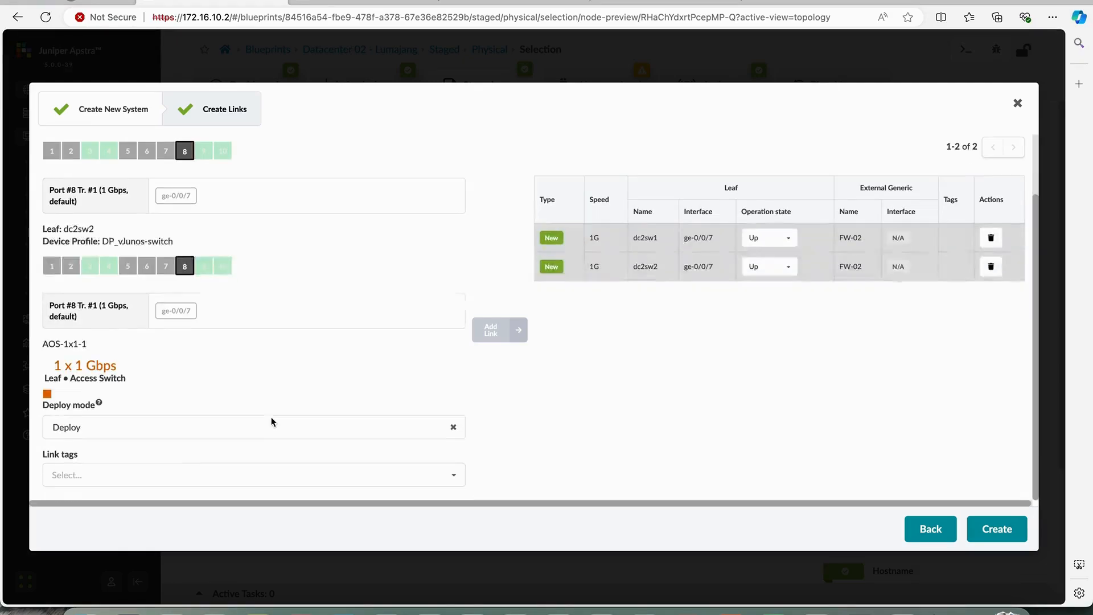
left_click(162, 473)
type("INTERNET")
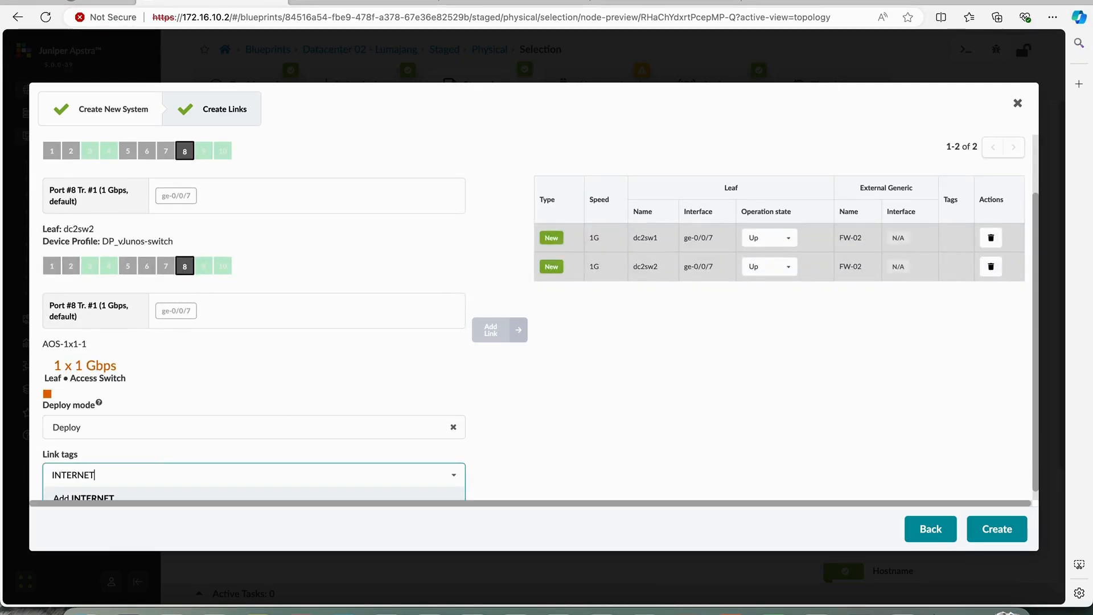
key("Return")
left_click(552, 448)
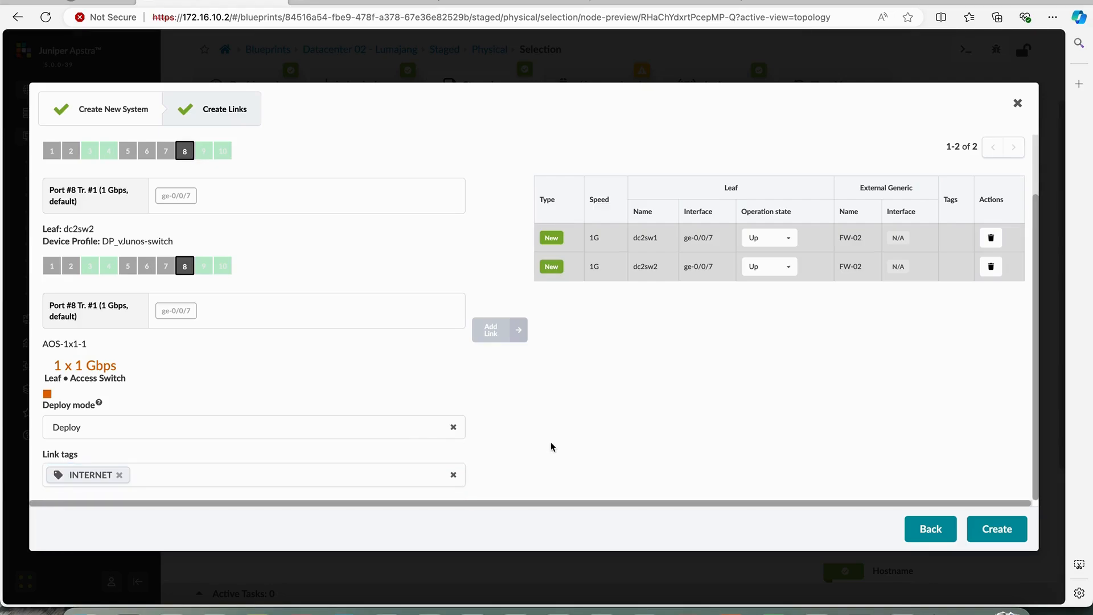
scroll(841, 459, "up", 2)
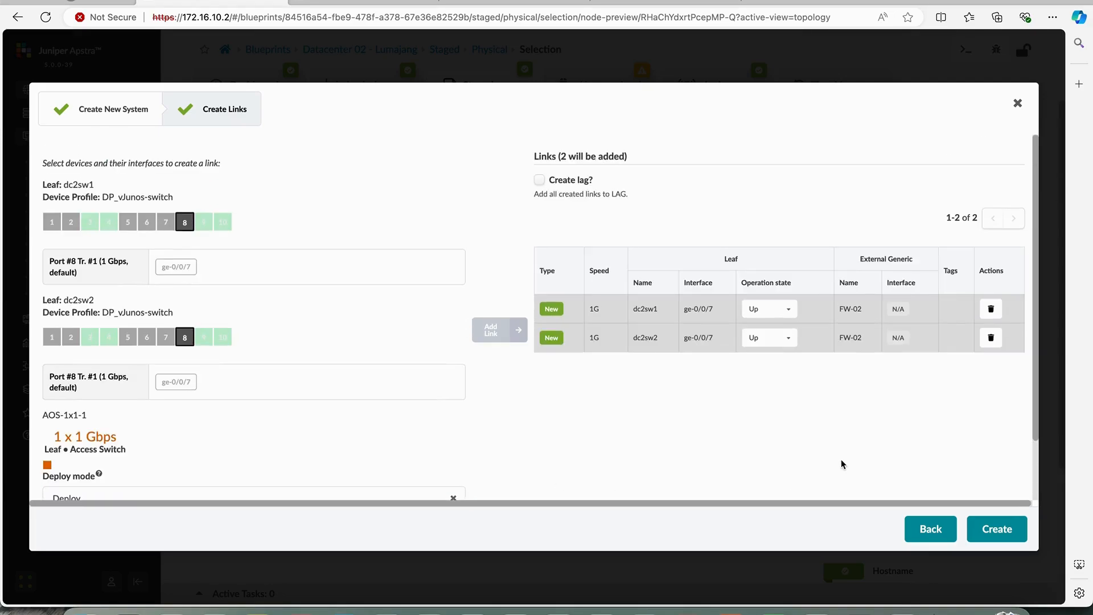
left_click(1005, 539)
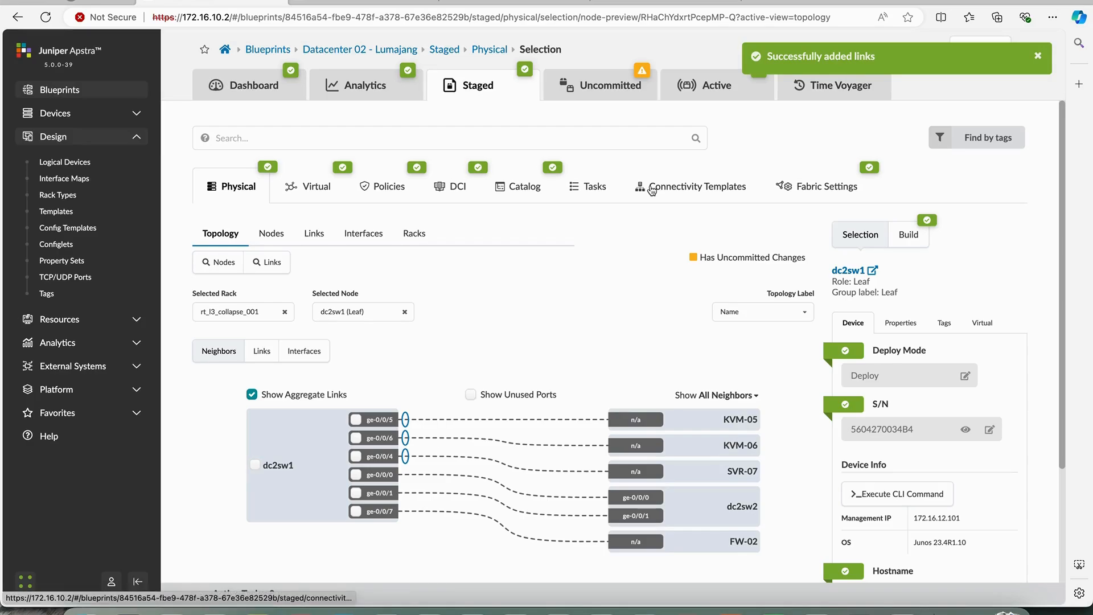
View the full staged topology, compare it with the network diagram in PowerPoint, and return to Juniper Apstra.
left_click(220, 233)
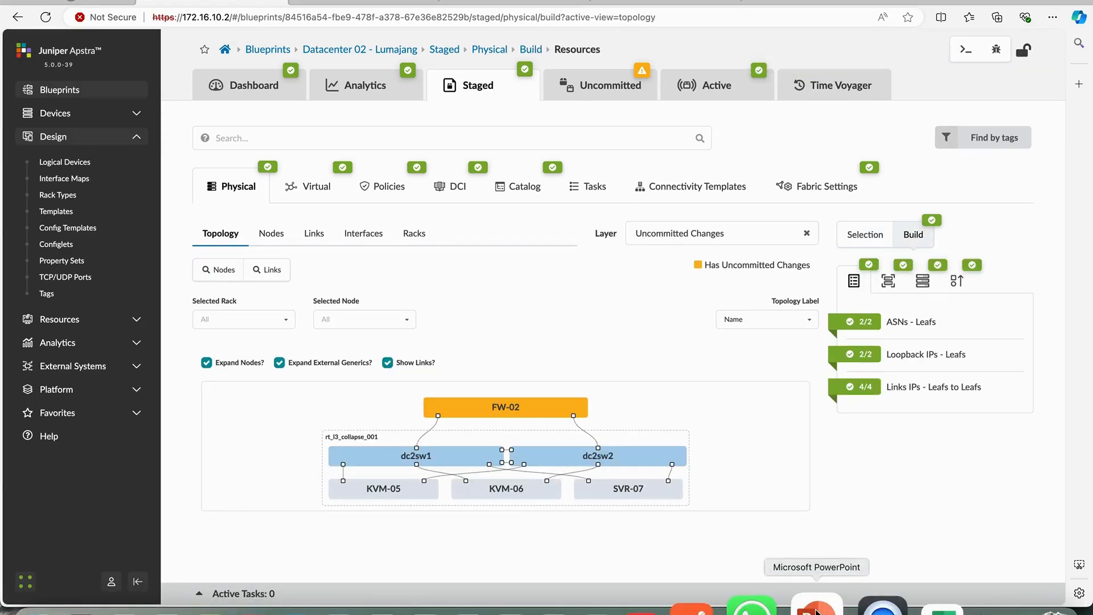
left_click(816, 603)
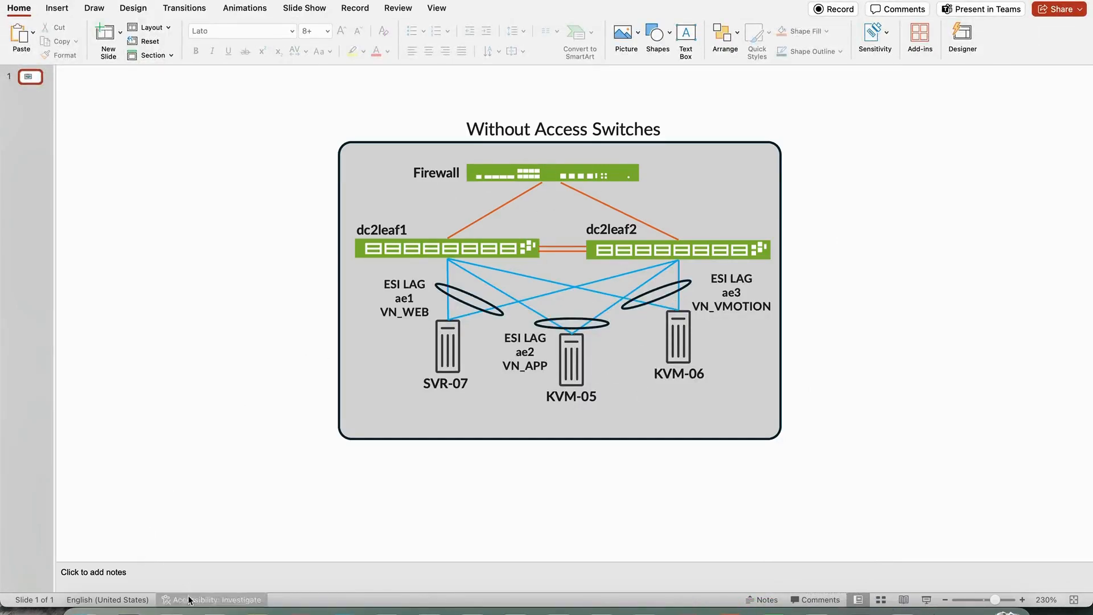
left_click(168, 604)
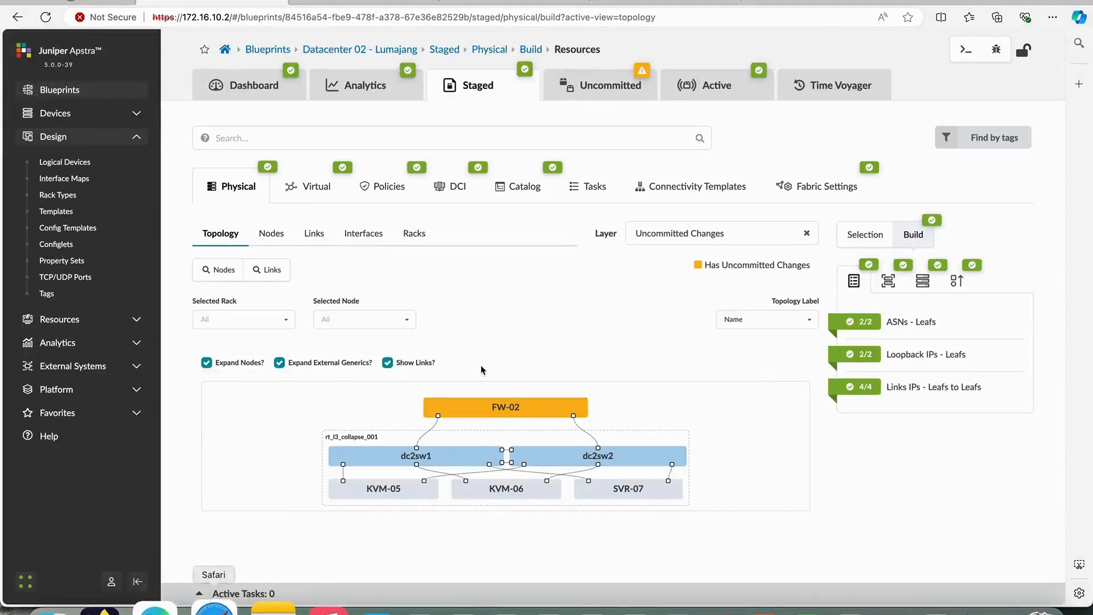
Check the connectivity templates list, and open connectivity template management for the dc2sw1 node in the physical topology.
left_click(685, 196)
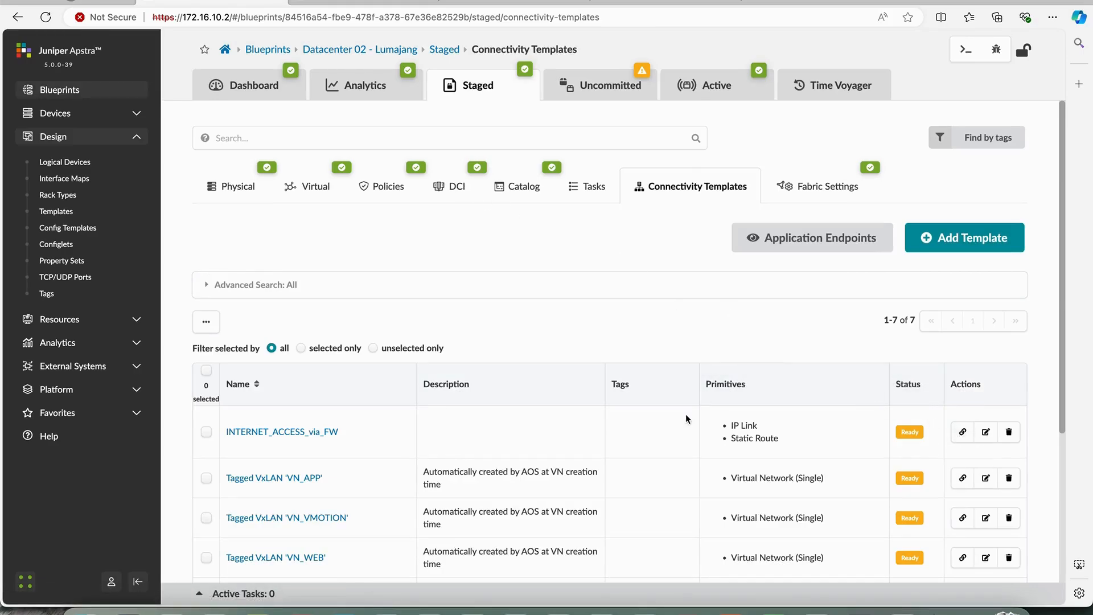
left_click(231, 187)
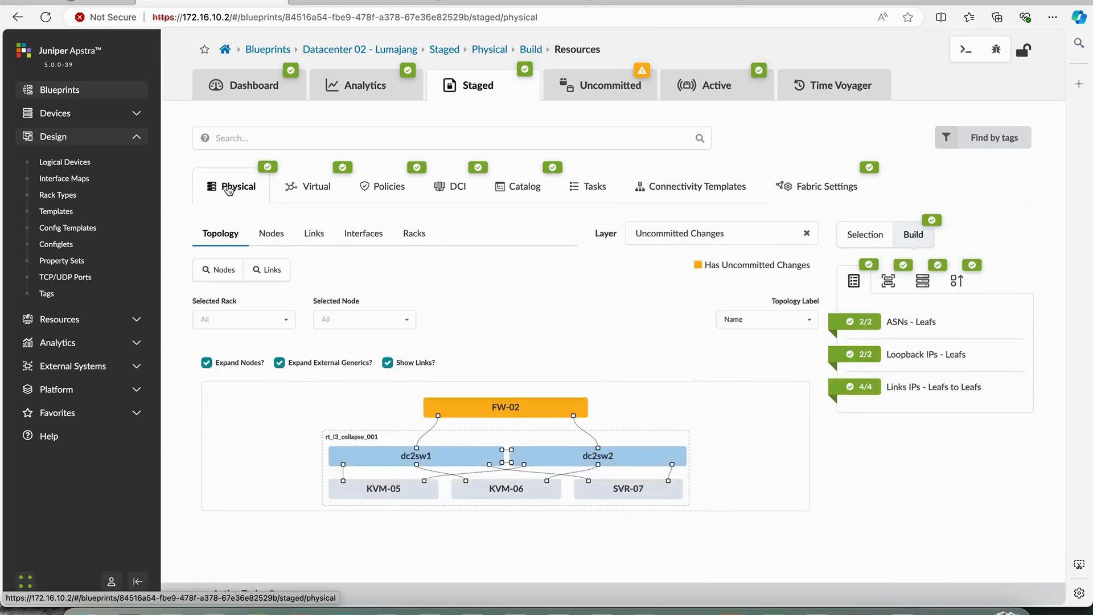
left_click(374, 461)
left_click(255, 466)
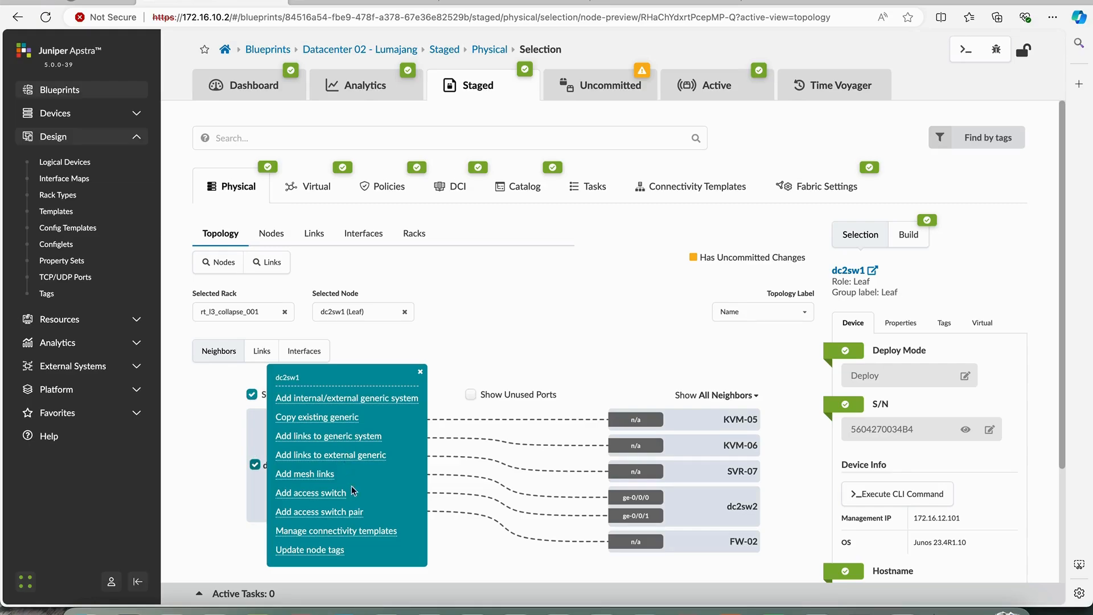
left_click(353, 531)
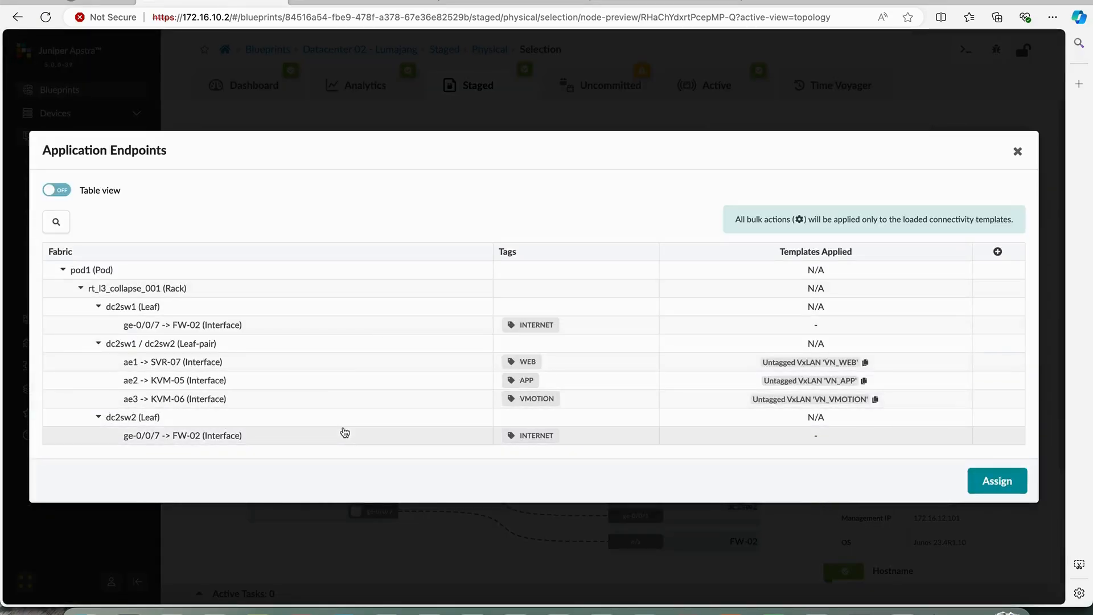
Assign the INTERNET_ACCESS_via_FW connectivity template to the ge-0/0/7 interfaces toward FW-02 on dc2sw1 and dc2sw2.
left_click(997, 252)
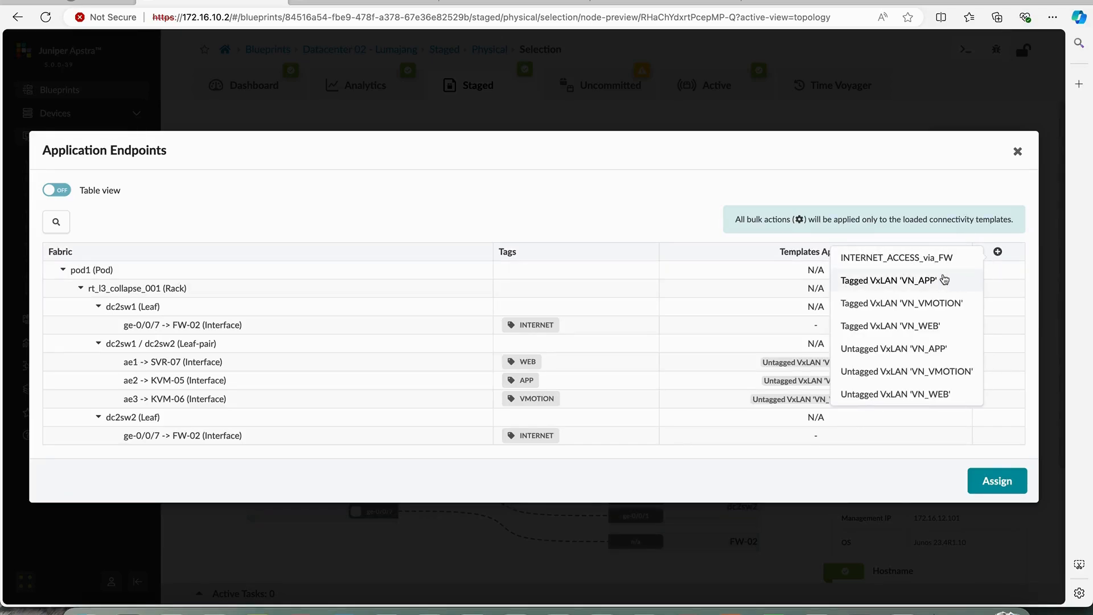
left_click(917, 261)
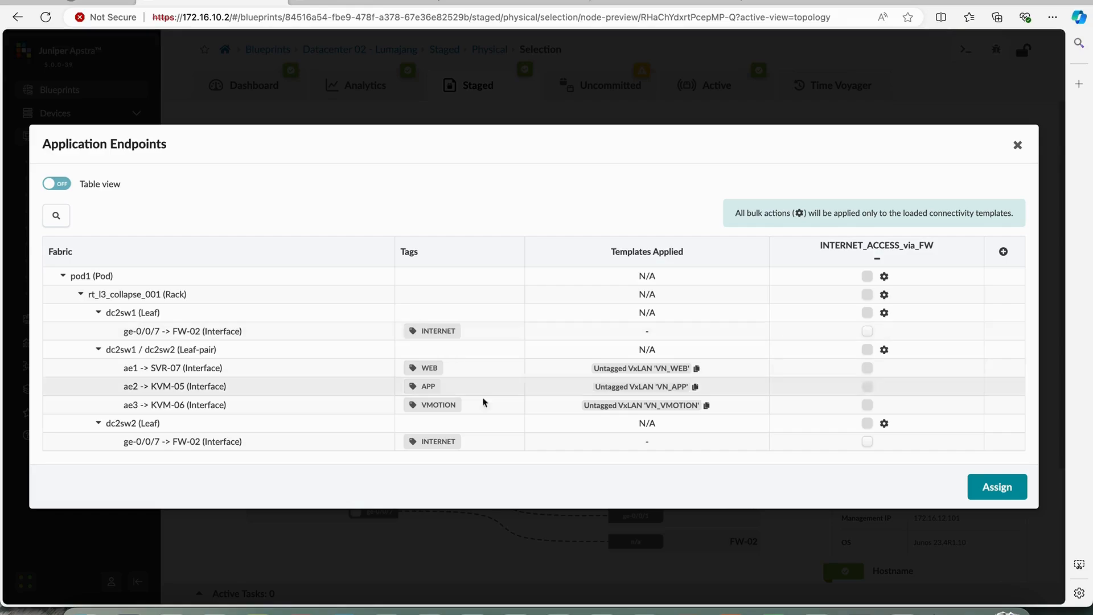
left_click(868, 333)
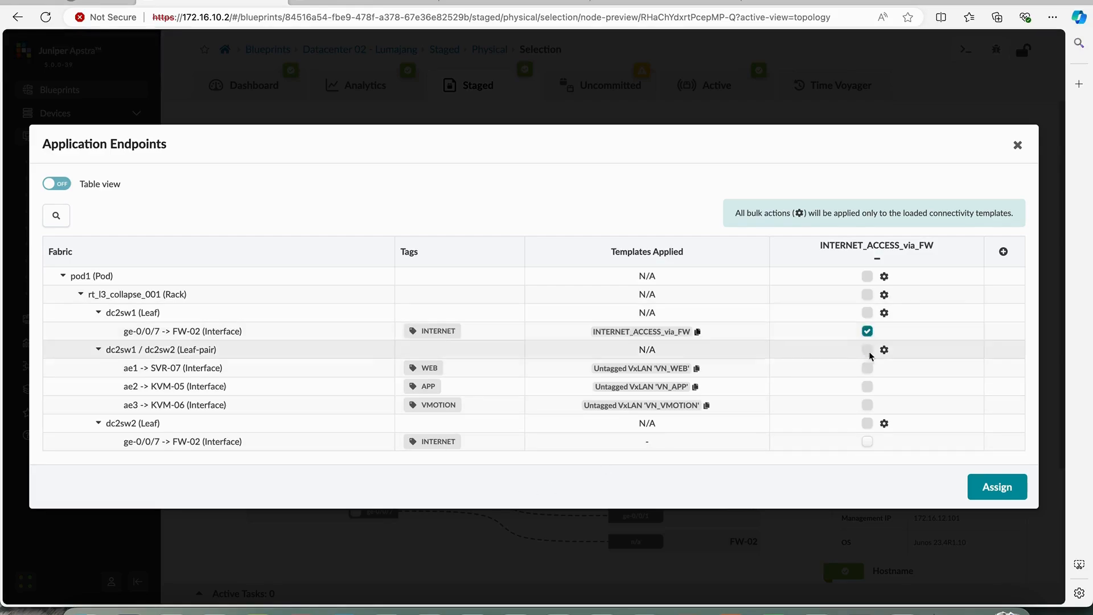
left_click(869, 444)
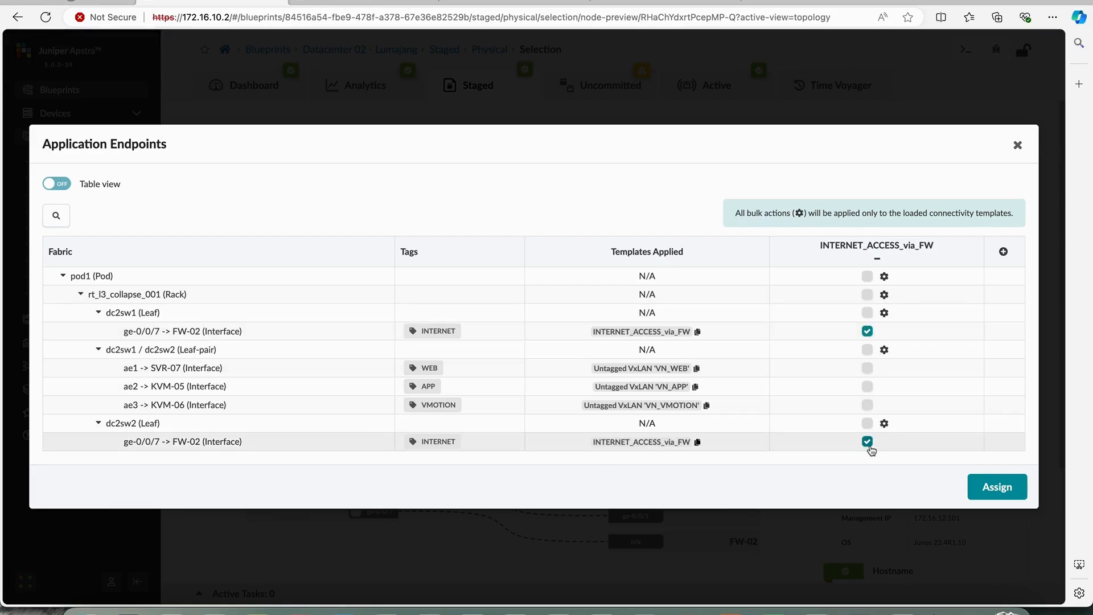
left_click(987, 485)
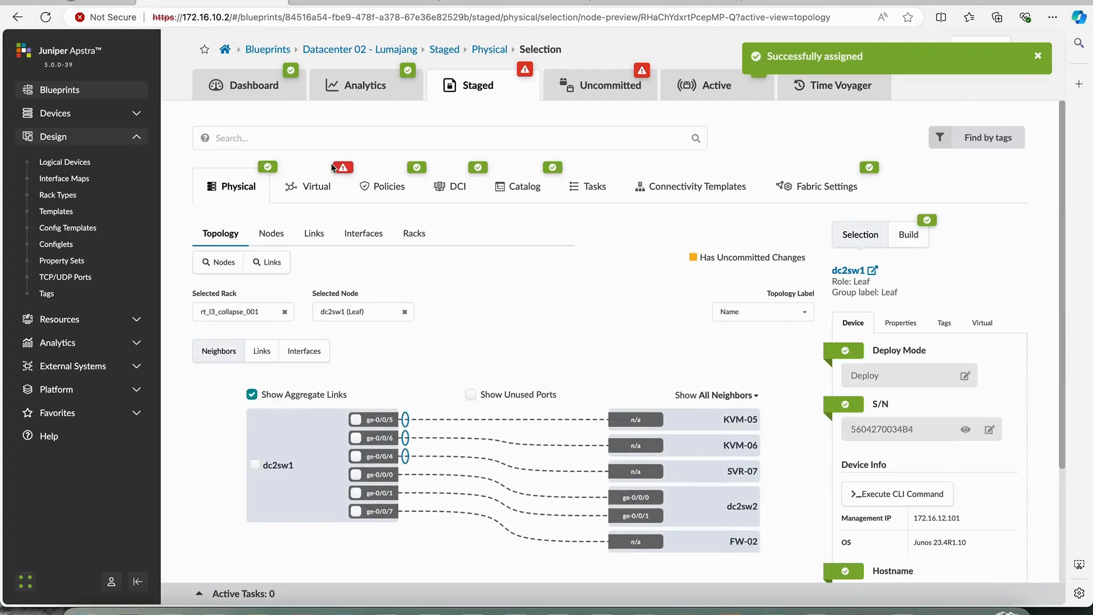
Open the PRODUCTION routing zone in the staged virtual settings and review the IP assignments of its interfaces.
left_click(308, 190)
left_click(317, 234)
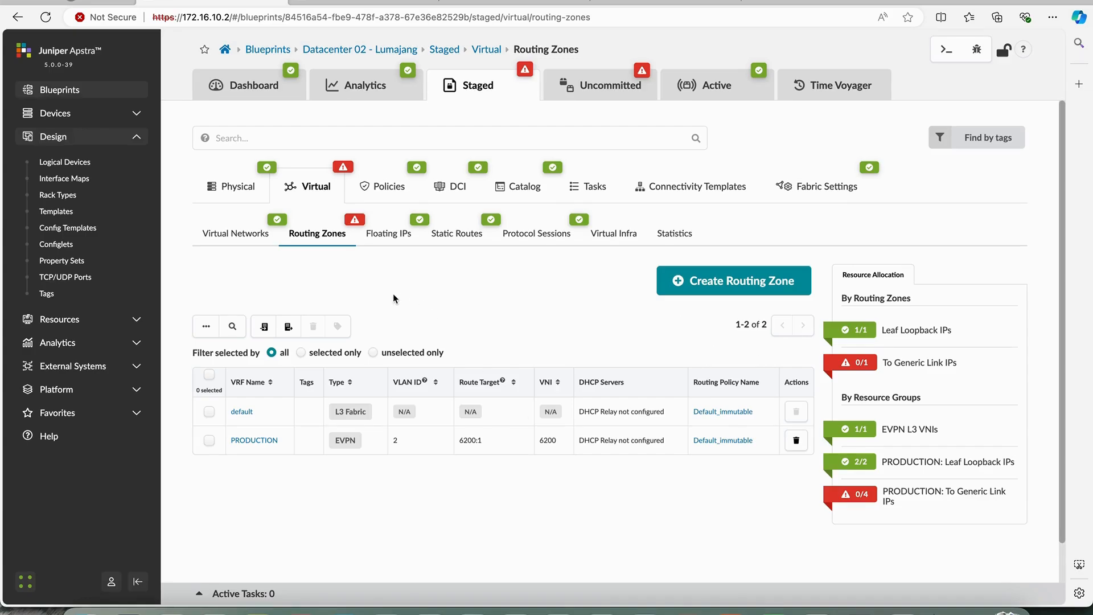
left_click(248, 441)
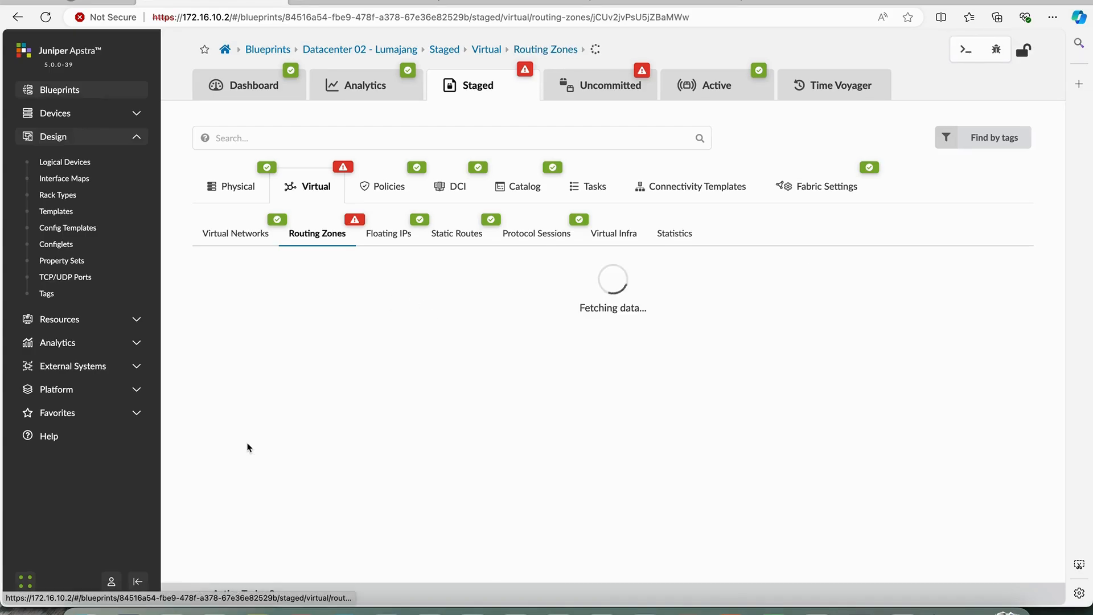
scroll(473, 357, "down", 15)
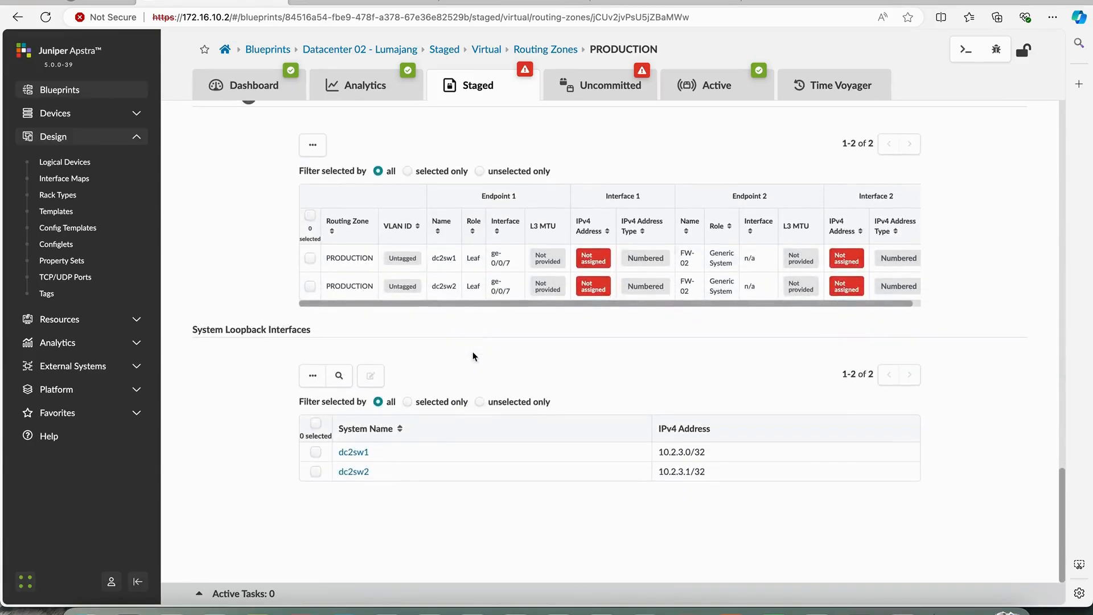
scroll(473, 357, "up", 15)
left_click(231, 270)
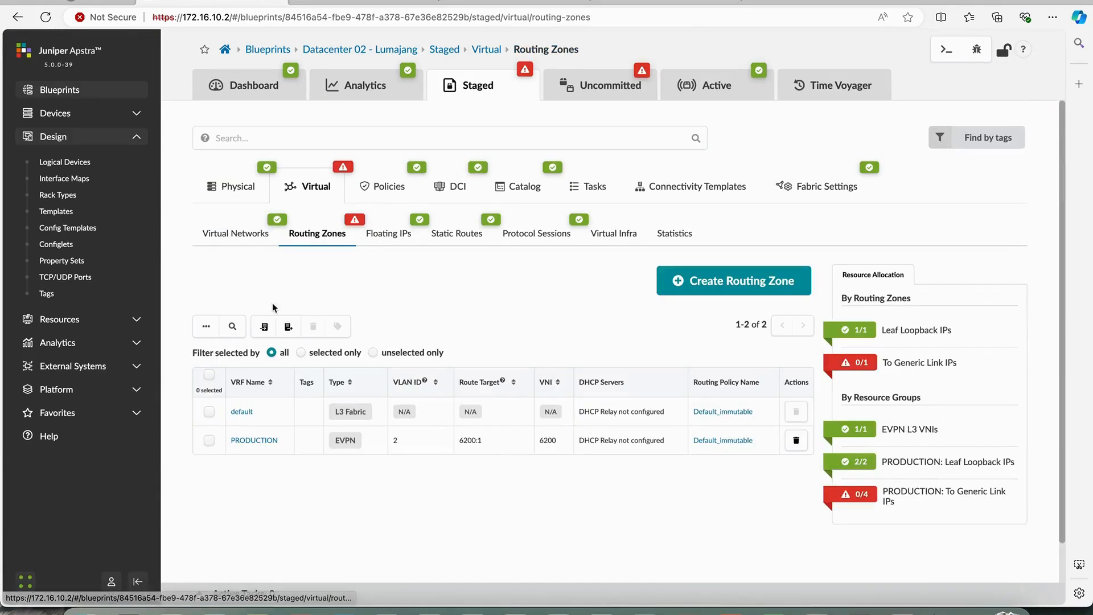
left_click(258, 441)
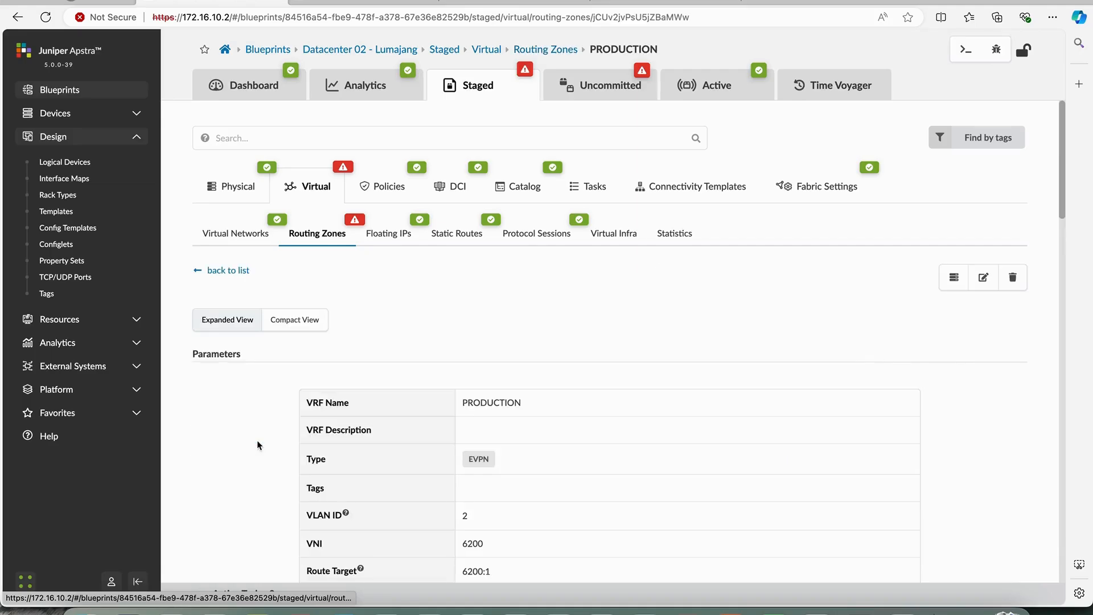
scroll(445, 429, "down", 10)
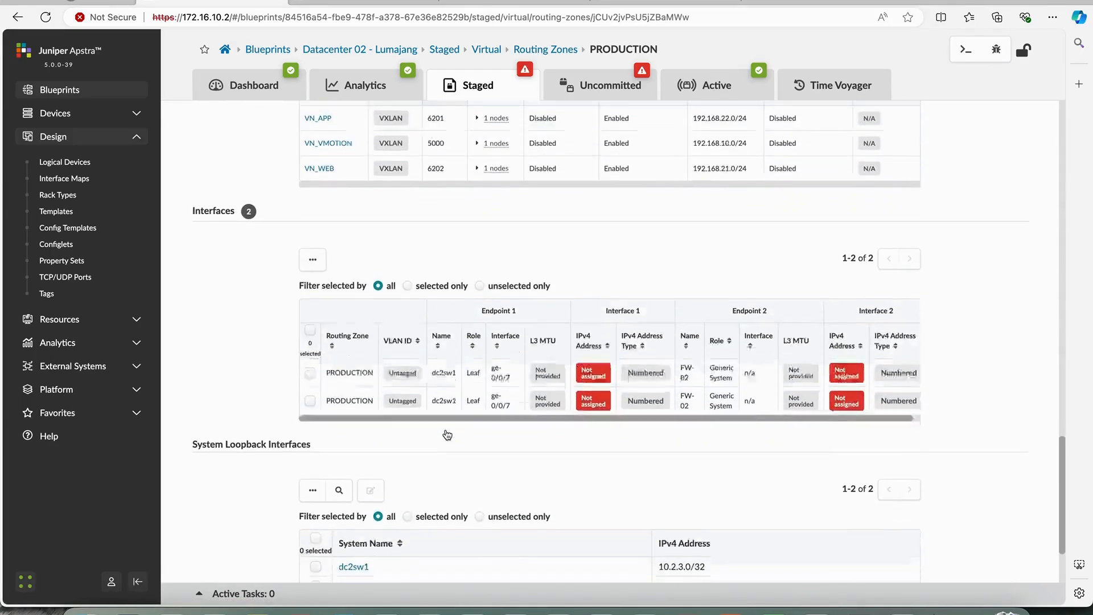
Check the IP pools offered for the PRODUCTION: To Generic Link IPs resource, and close the pool list without assigning one.
scroll(447, 435, "up", 8)
left_click(315, 333)
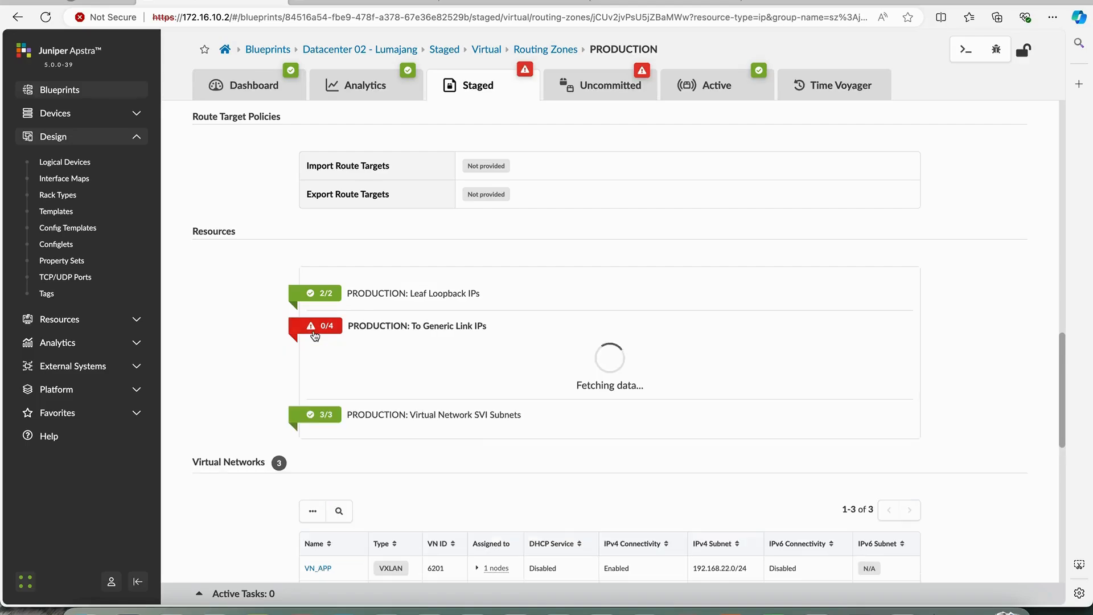
left_click(316, 353)
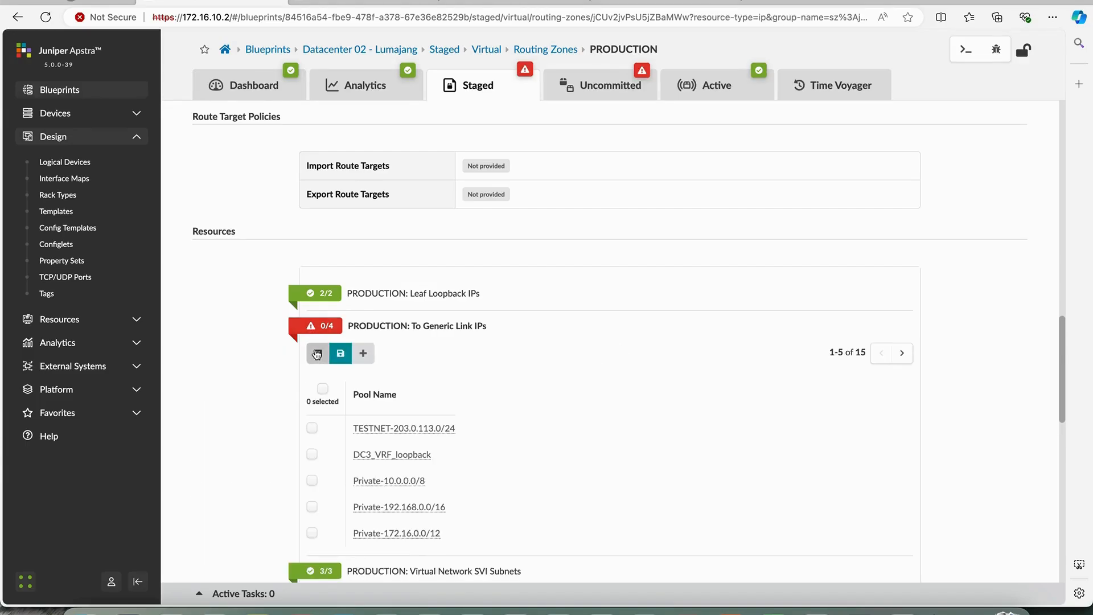
left_click(323, 327)
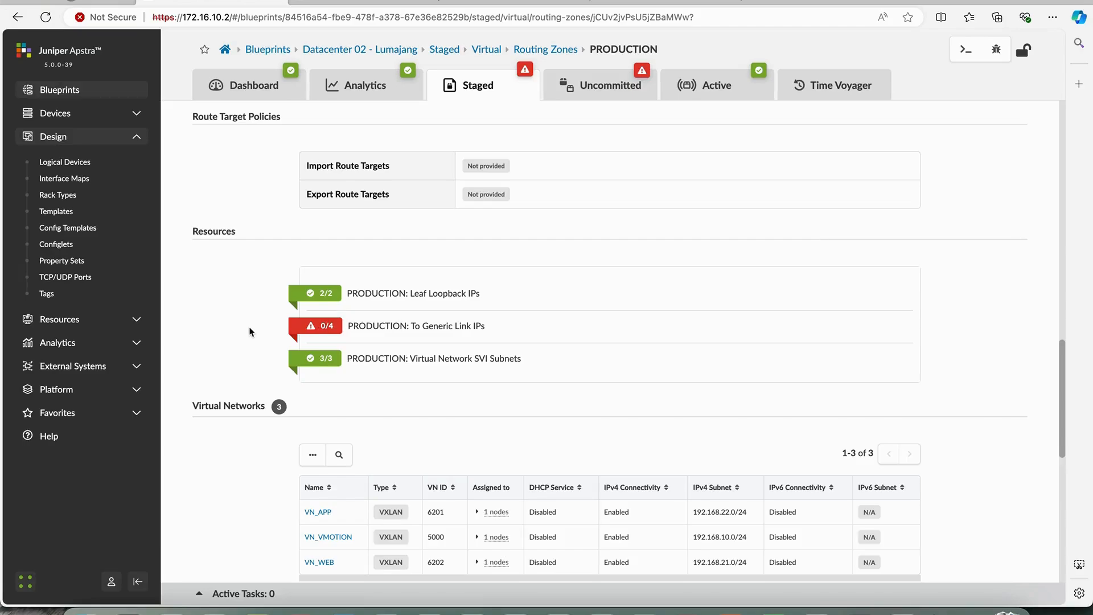
Edit the IP addresses of both PRODUCTION interfaces, check the firewall configuration in iTerm, and set dc2sw1's Interface 1 address to 192.168.102.2/30.
scroll(249, 332, "down", 3)
scroll(249, 332, "down", 4)
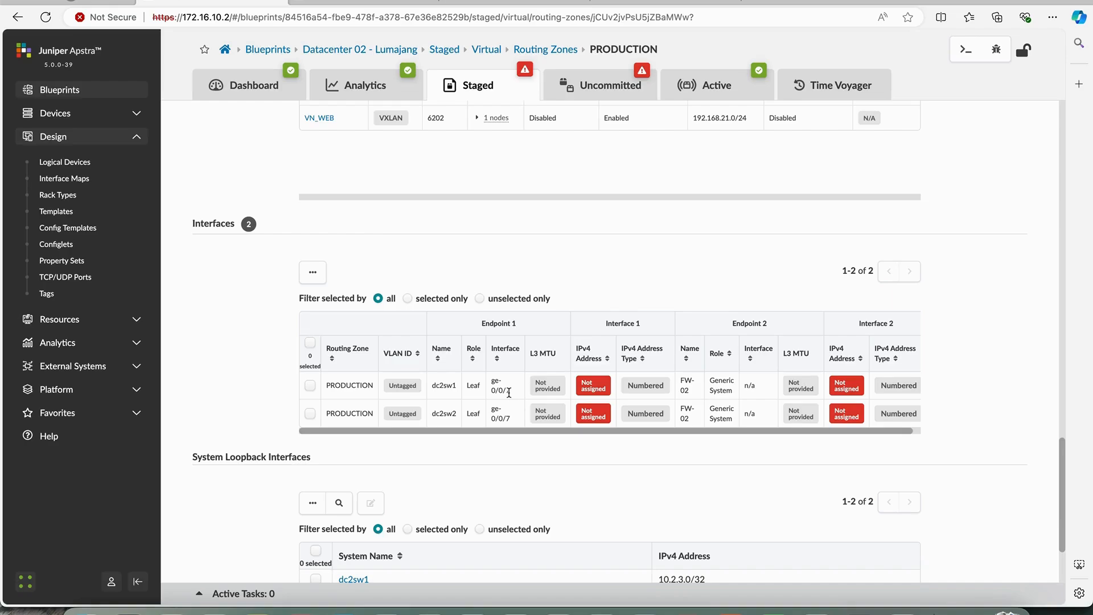
left_click(309, 342)
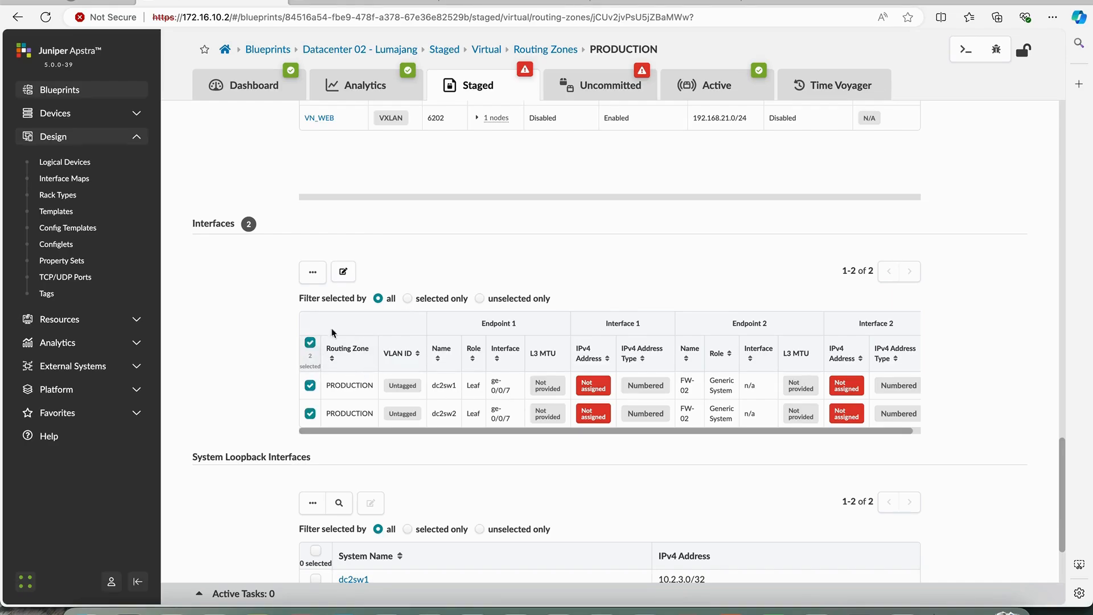
left_click(343, 271)
left_click(427, 339)
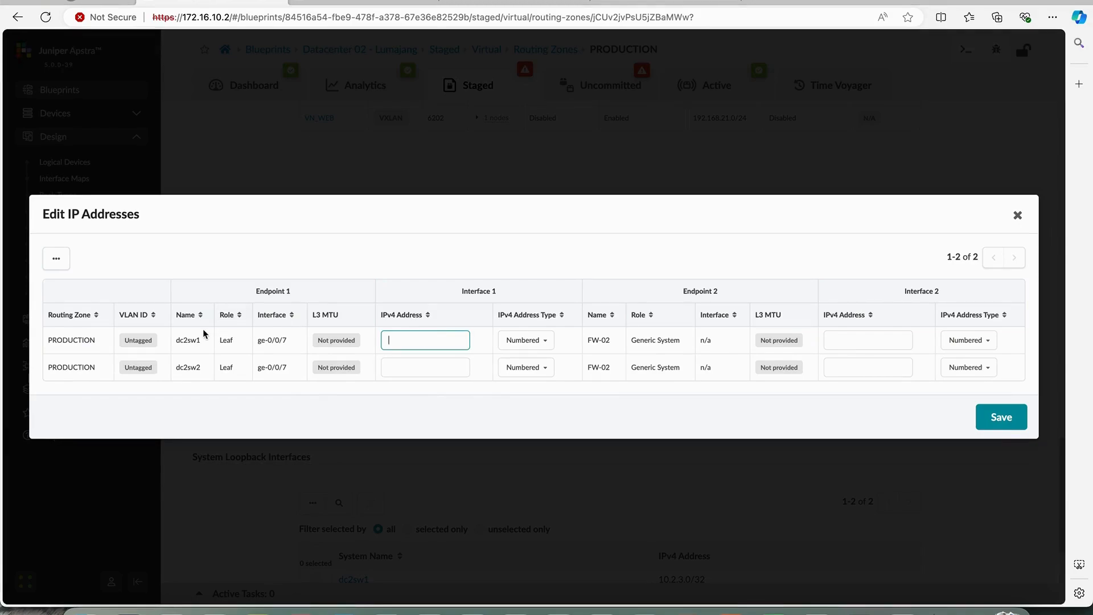
type("192.168.")
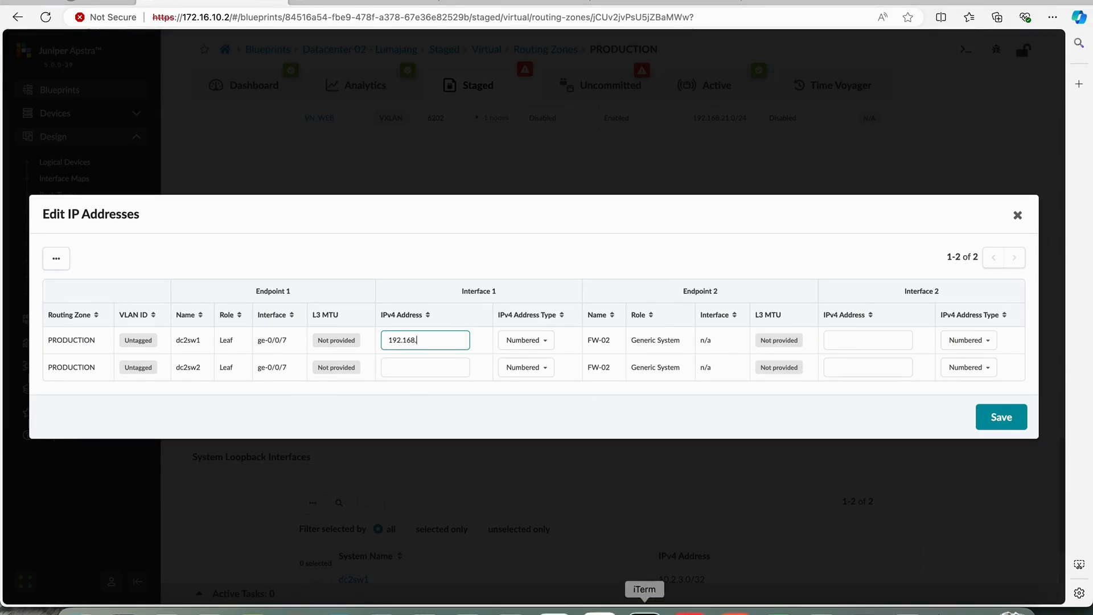
left_click(643, 602)
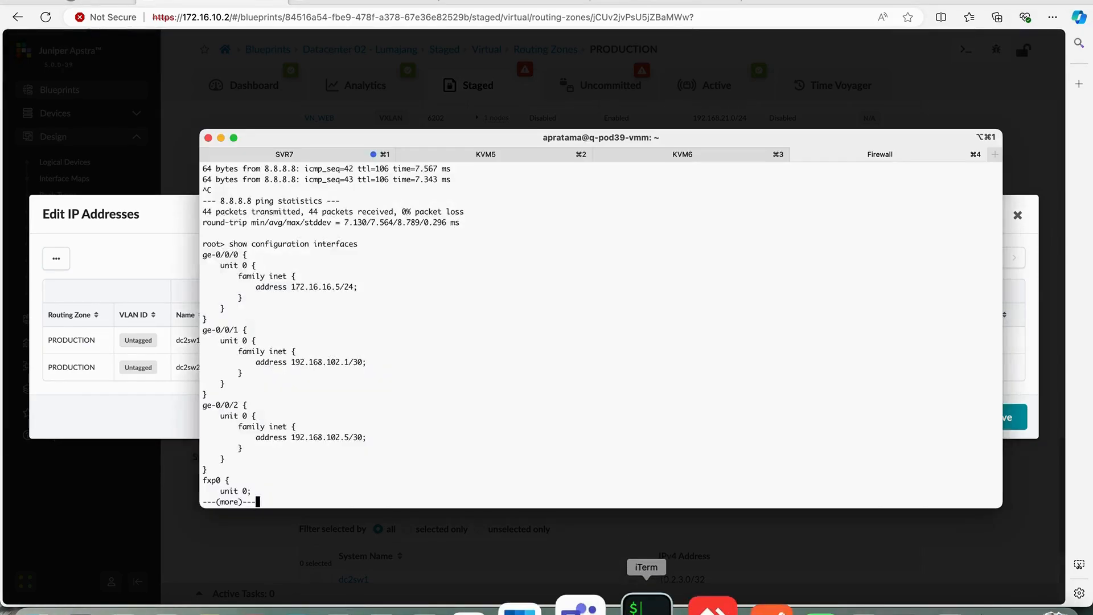
left_click(145, 427)
type("102")
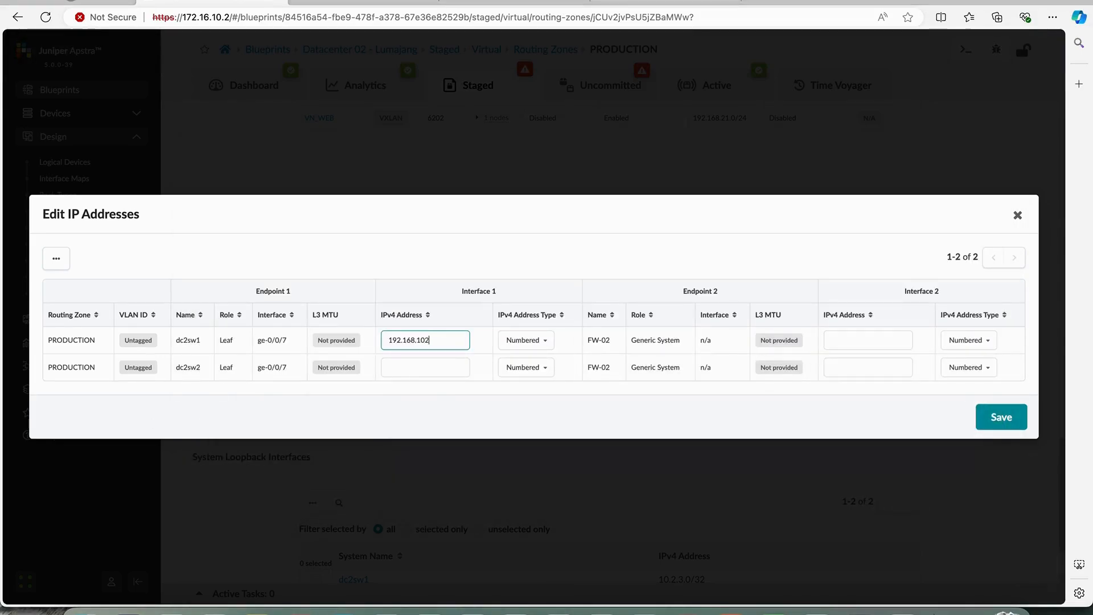
type(".2/30")
key("Tab")
Set dc2sw2's address to 192.168.102.6/30 and FW-02's addresses to 192.168.102.1/30 toward dc2sw1 and 192.168.102.5/30 toward dc2sw2, and save.
left_click(440, 370)
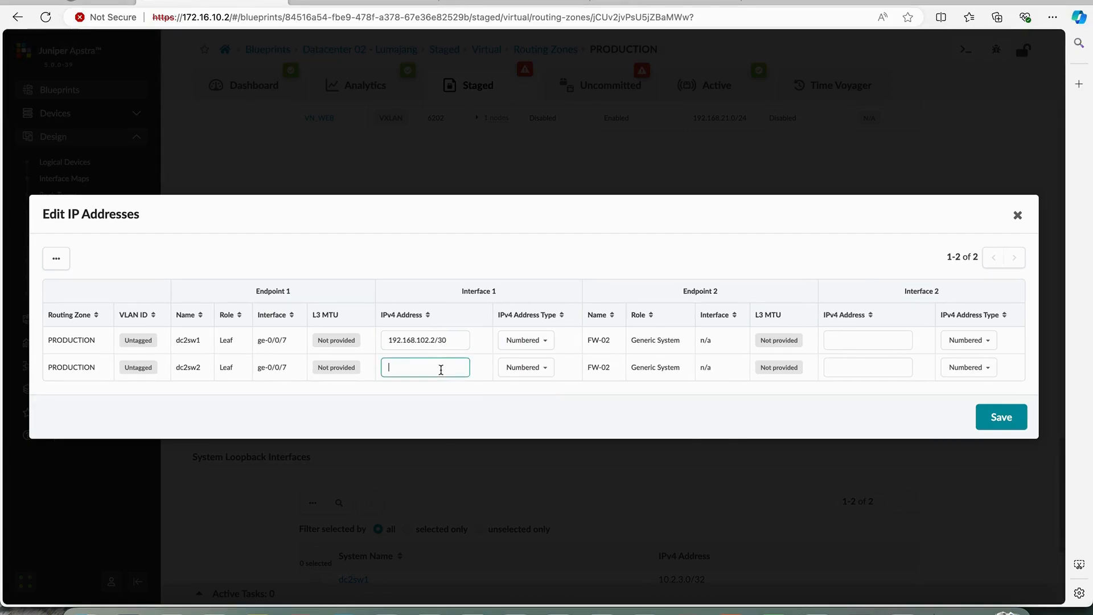
type("192.168.102.6/30")
left_click_drag(454, 342, 317, 345)
key("ctrl+c")
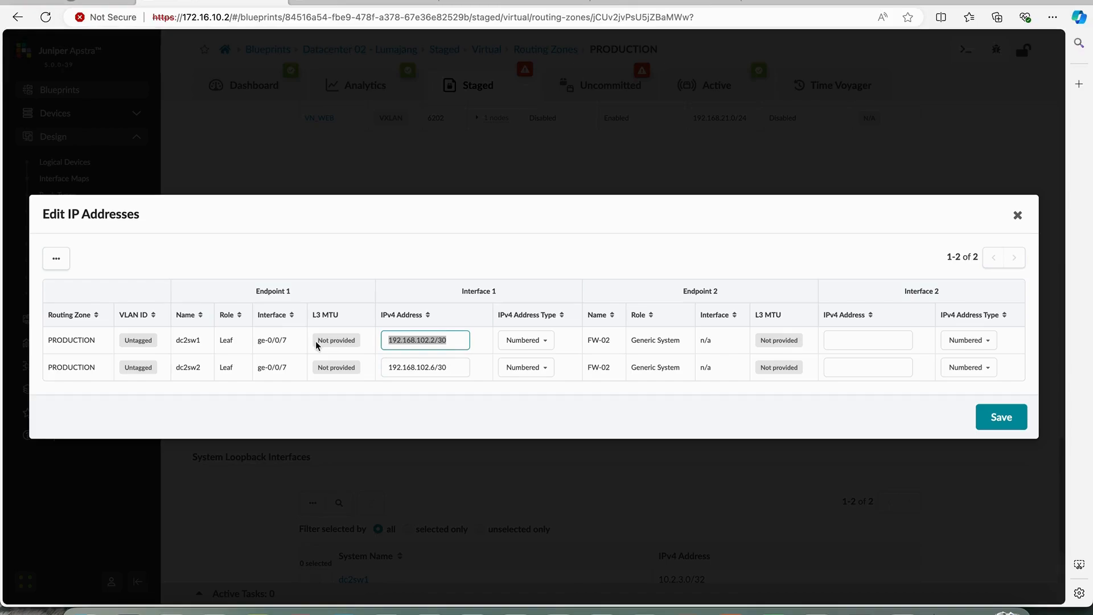
left_click(888, 343)
key("ctrl+v")
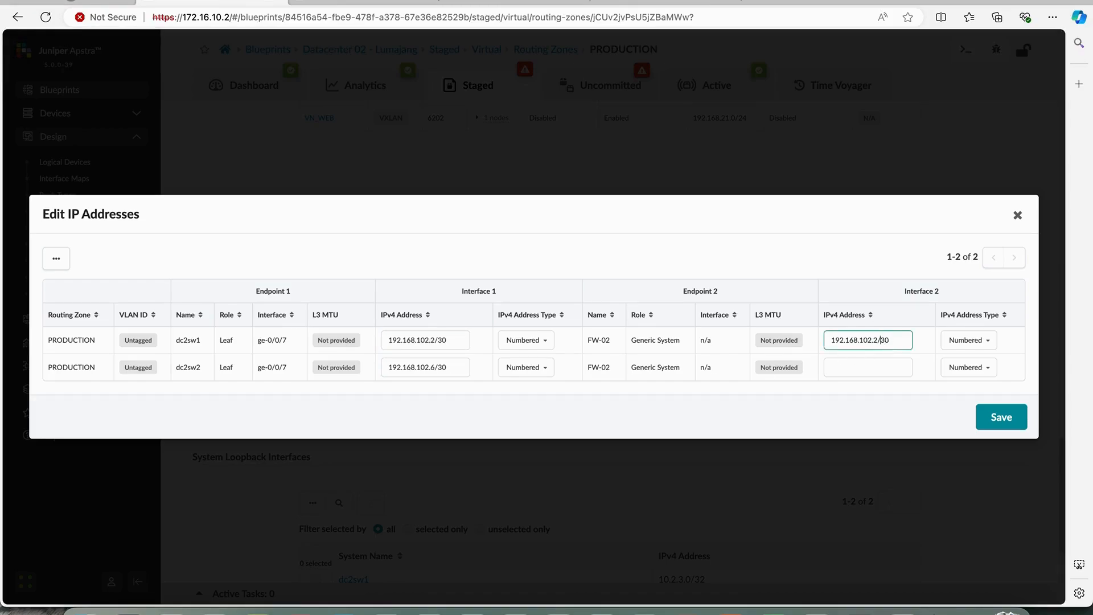
left_click(866, 363)
key("ctrl+v")
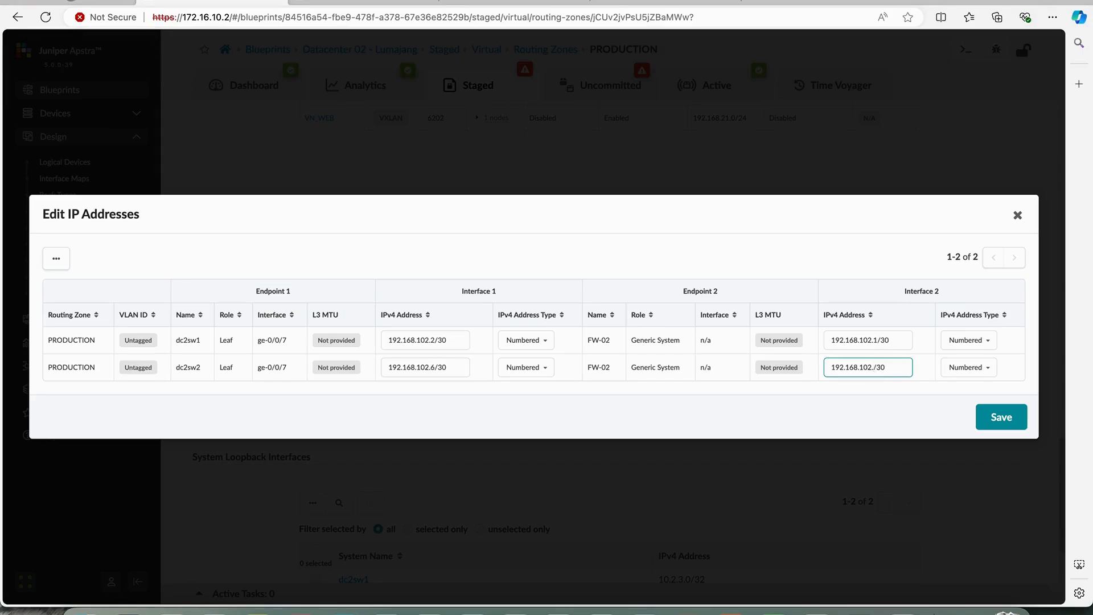
left_click(982, 423)
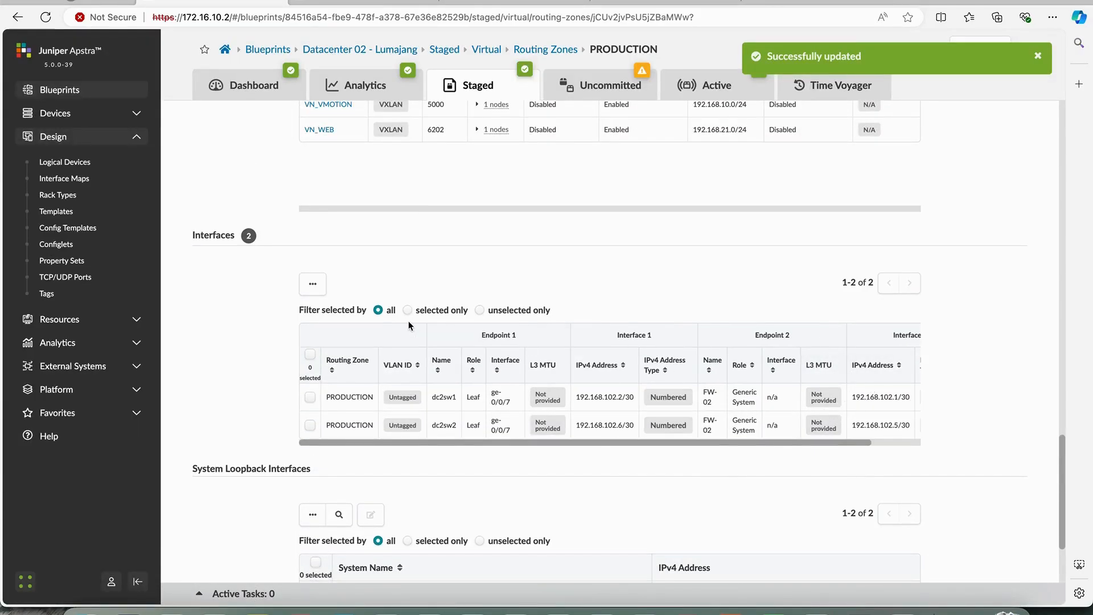
Review the saved interface addresses on both ends of the FW-02 links and the staged static routes.
left_click_drag(661, 447, 866, 411)
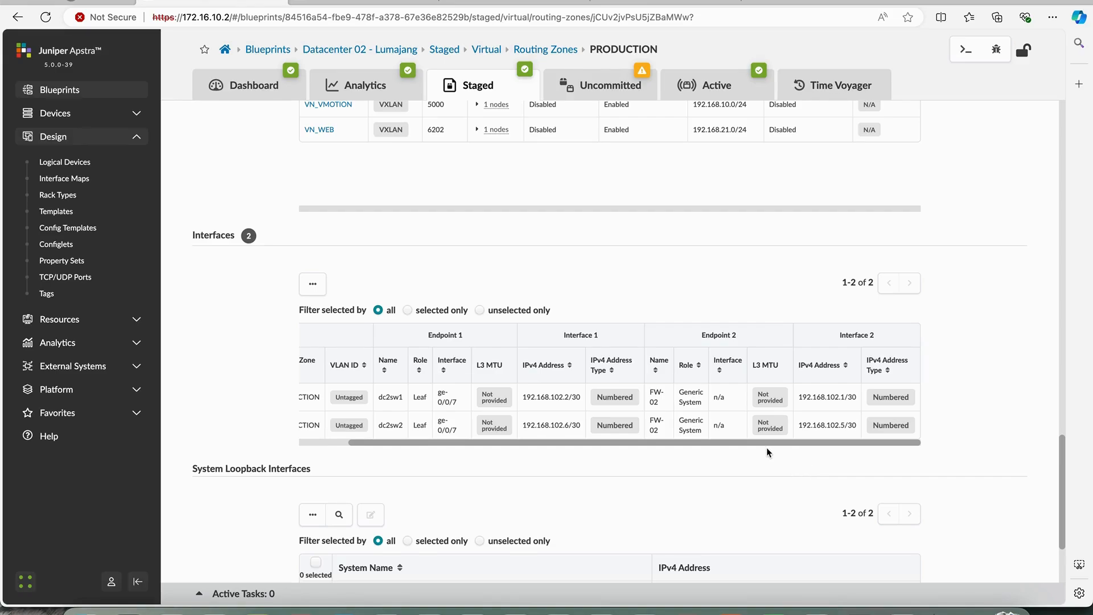
scroll(946, 384, "up", 15)
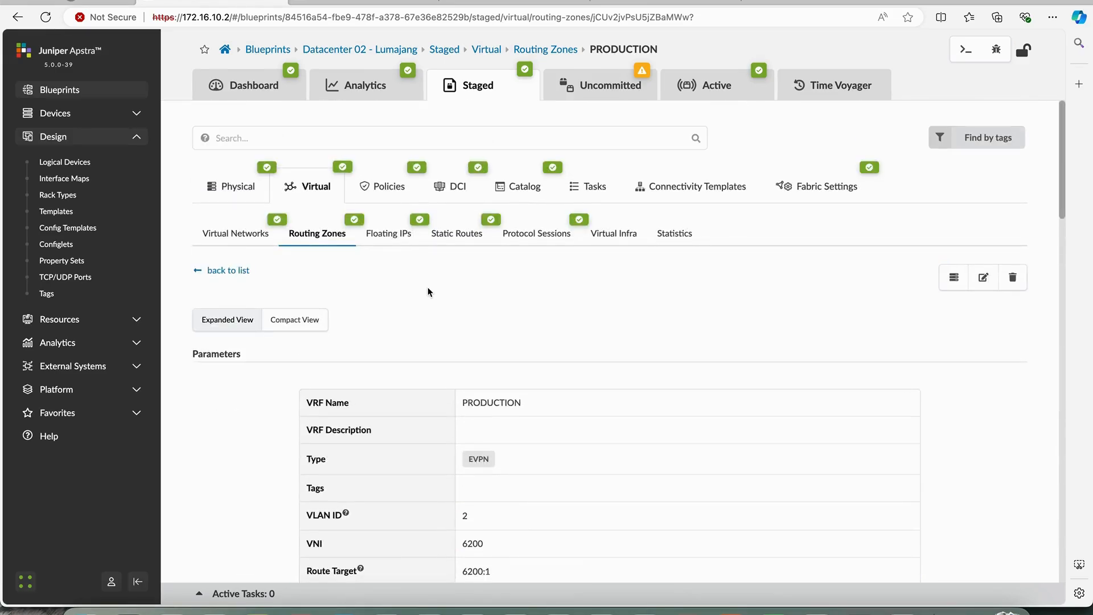
left_click(458, 234)
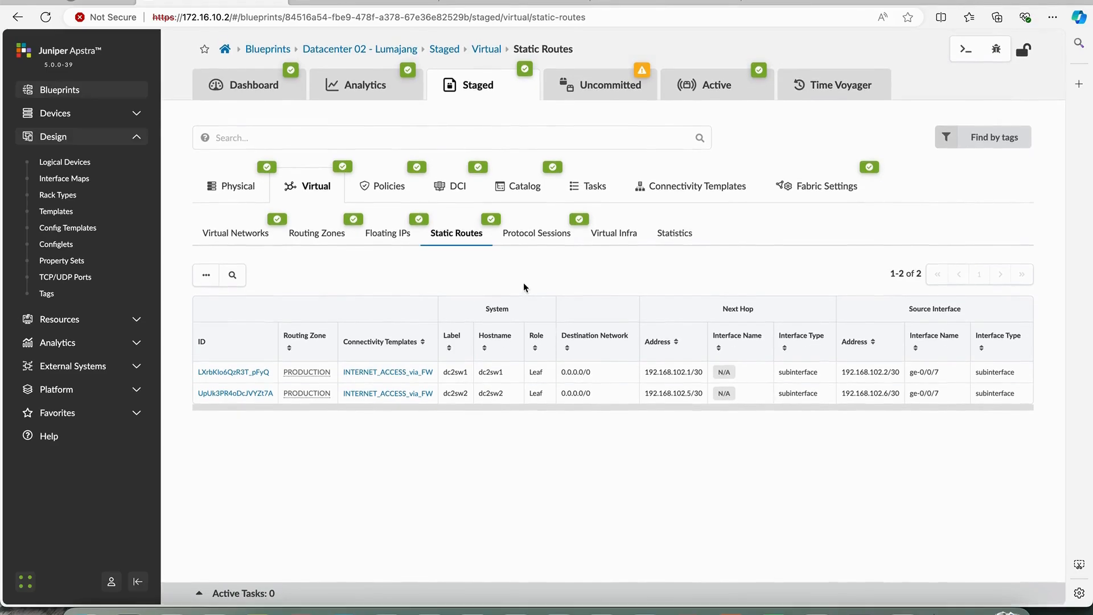
Run a commit check on all devices for the uncommitted changes.
left_click(588, 95)
left_click(644, 144)
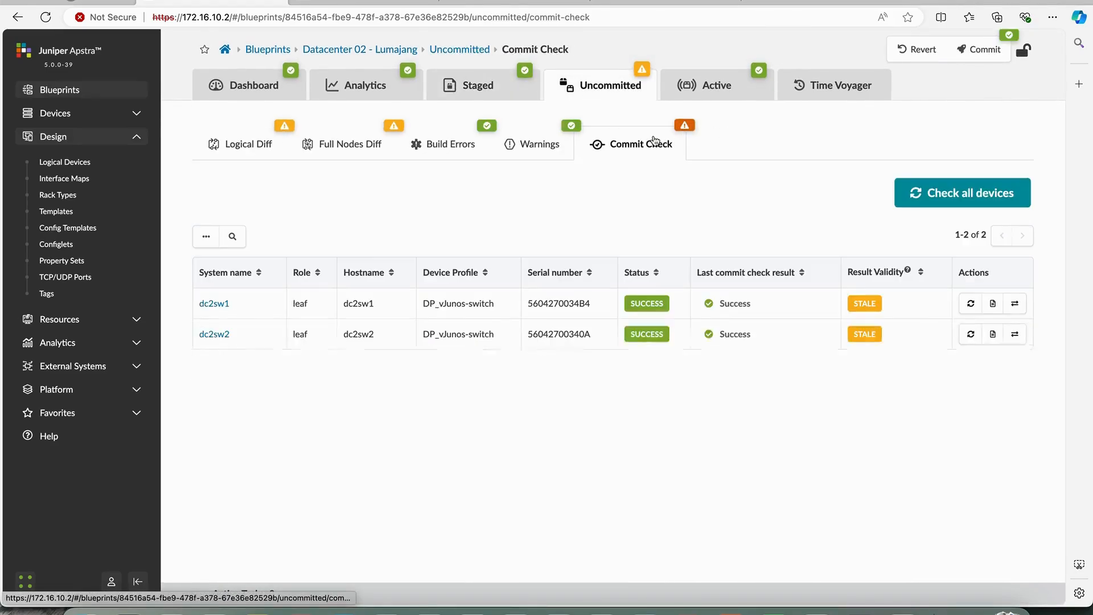
left_click(962, 192)
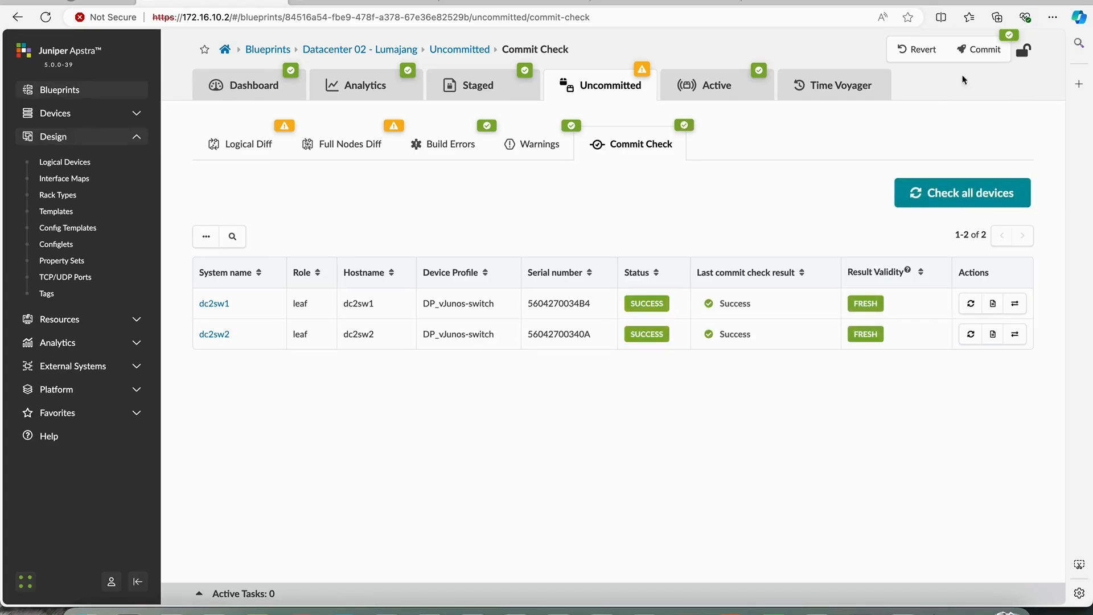
Commit the staged changes with the revision description "External Connectivity to Internet" and dismiss the notification.
left_click(975, 51)
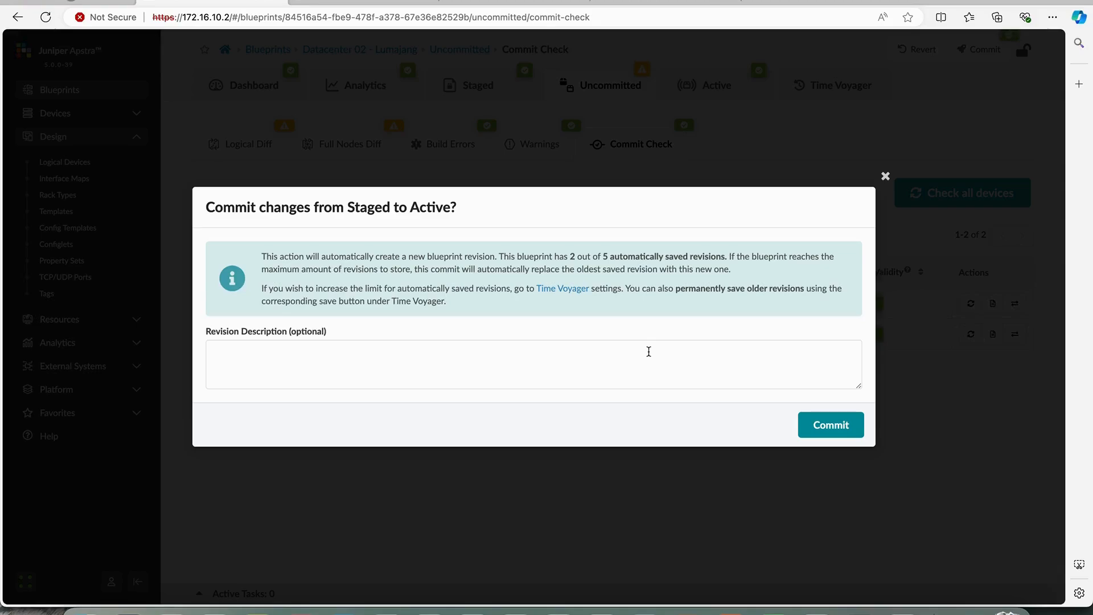
left_click(648, 351)
type("External")
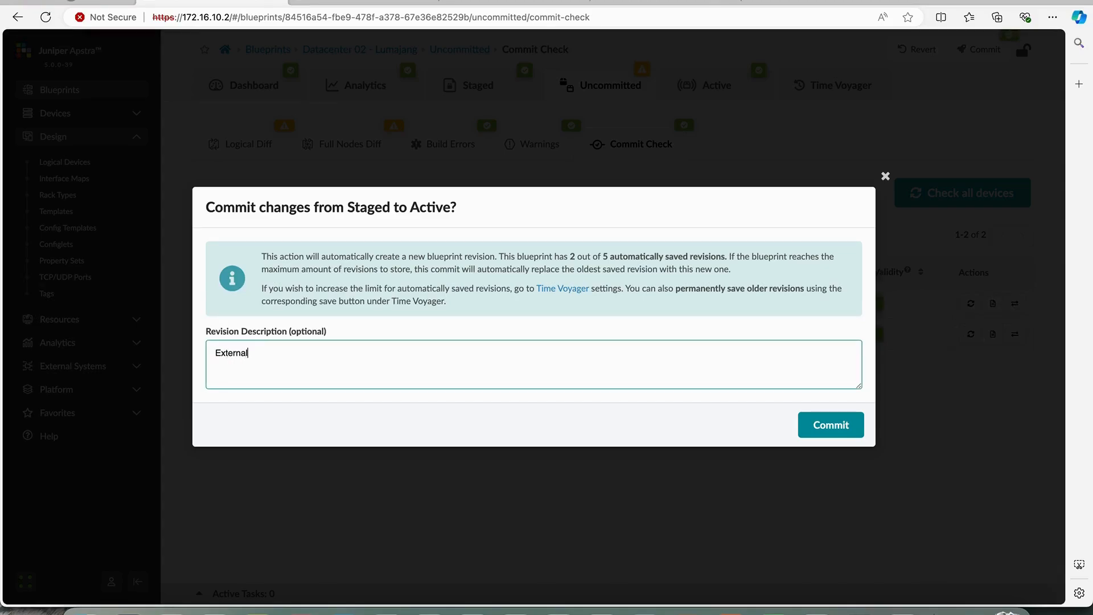
type(" Connectivity to Internet")
left_click(847, 435)
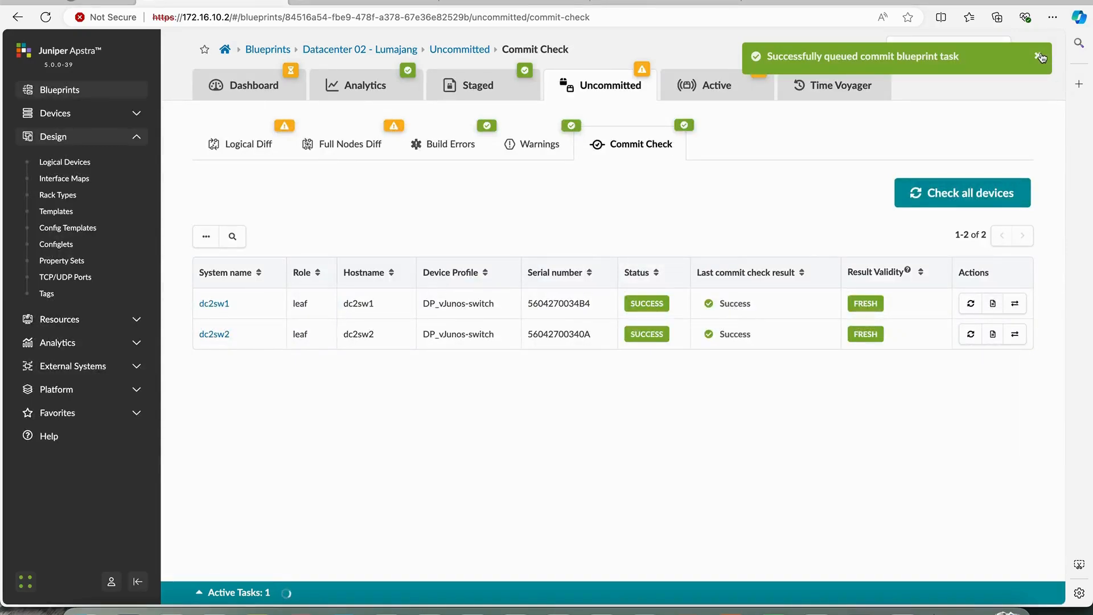
left_click(1040, 57)
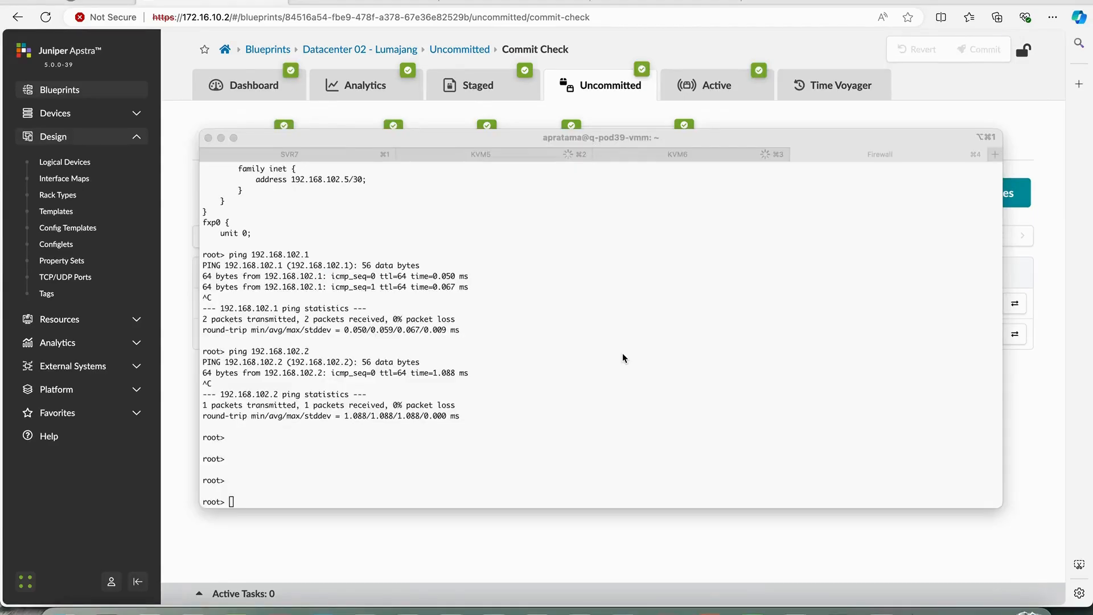
Check KVM6's running ping, stop the 8.8.8.8 ping on KVM5, and test reachability of juniper.net from KVM5 with a brief ping.
left_click(692, 153)
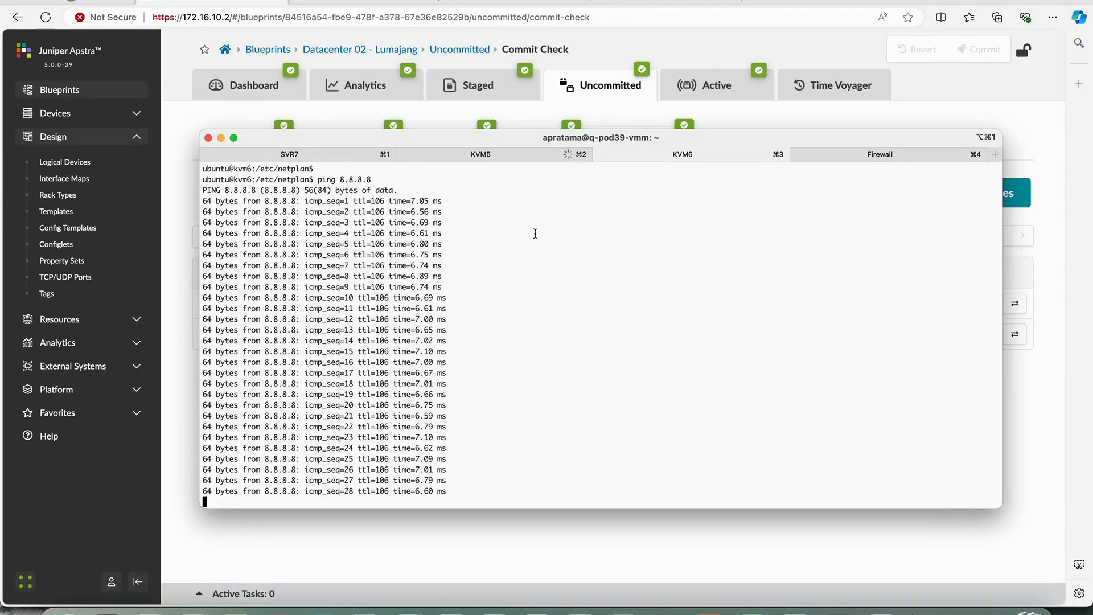
left_click(493, 155)
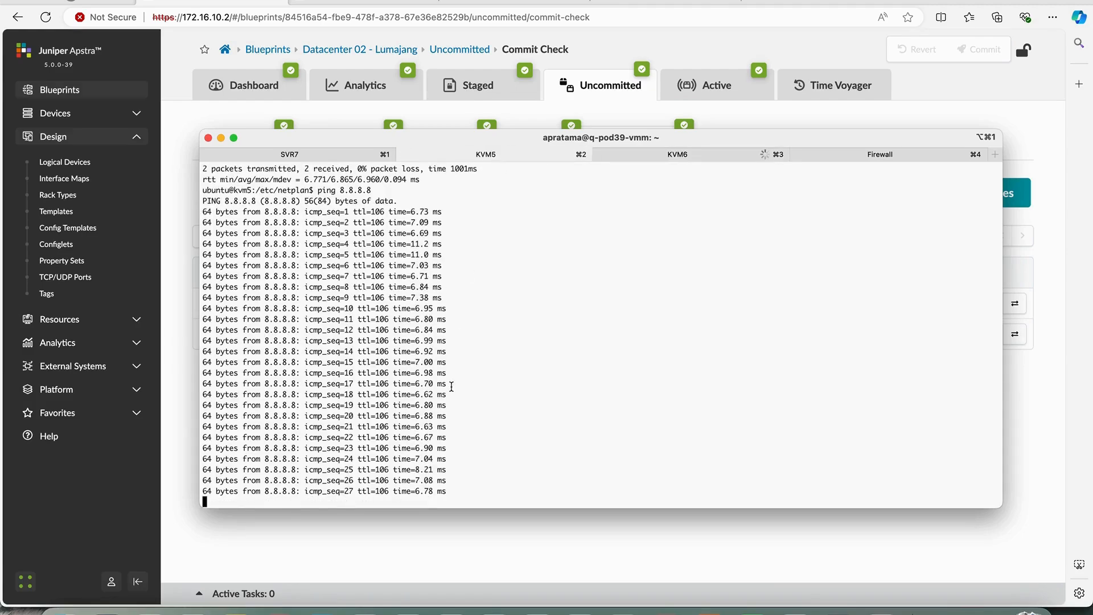
key("ctrl+c")
type("ping ")
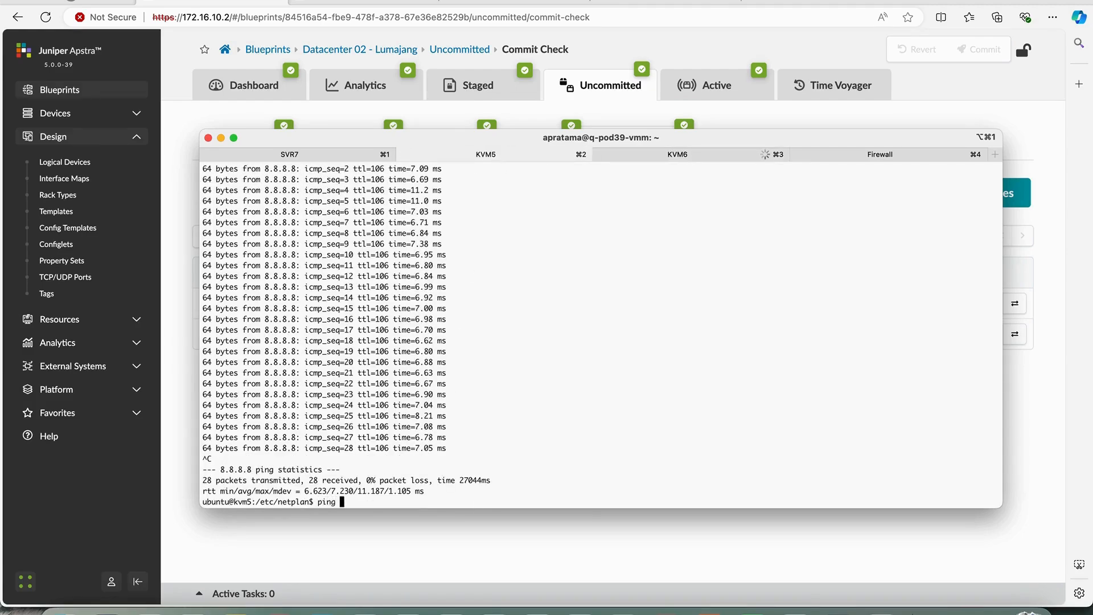
type("juniper.net")
key("Return")
key("ctrl+c")
type("curl ")
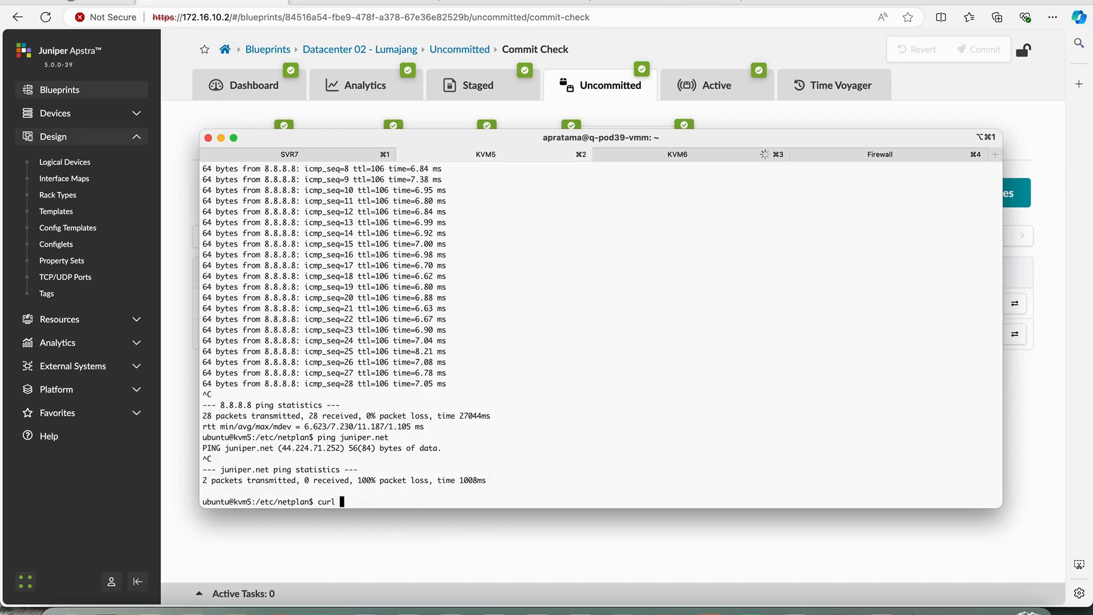
type("-v")
type("https://juniper.net")
key("Return")
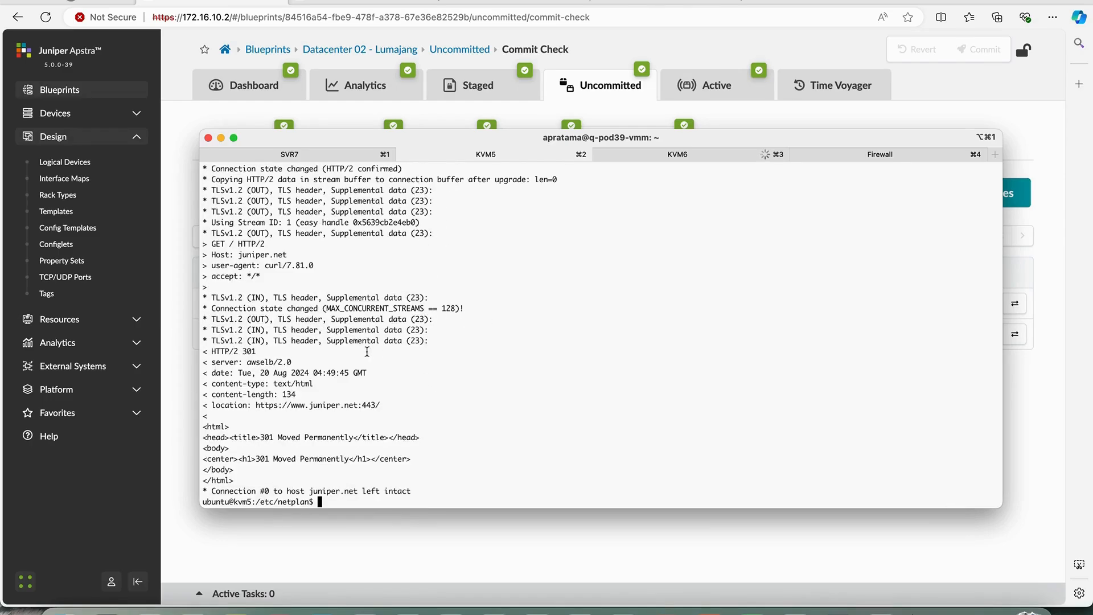
scroll(405, 374, "up", 20)
scroll(405, 375, "down", 20)
Stop the continuous 8.8.8.8 ping on KVM6 and switch to PowerPoint to view the "Without Access Switches" topology diagram.
left_click(653, 157)
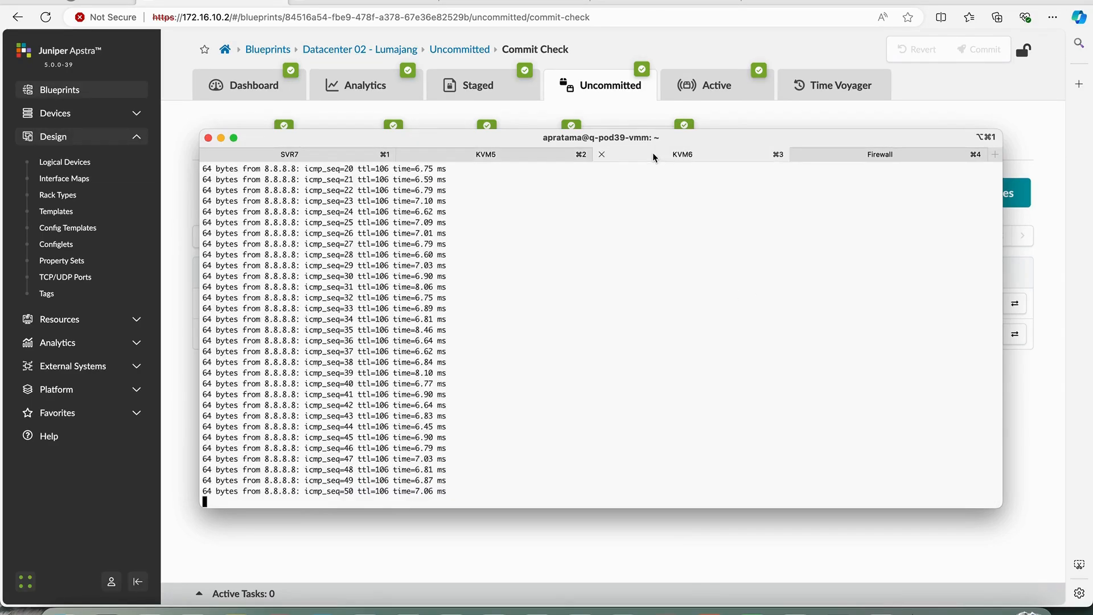
key("ctrl+c")
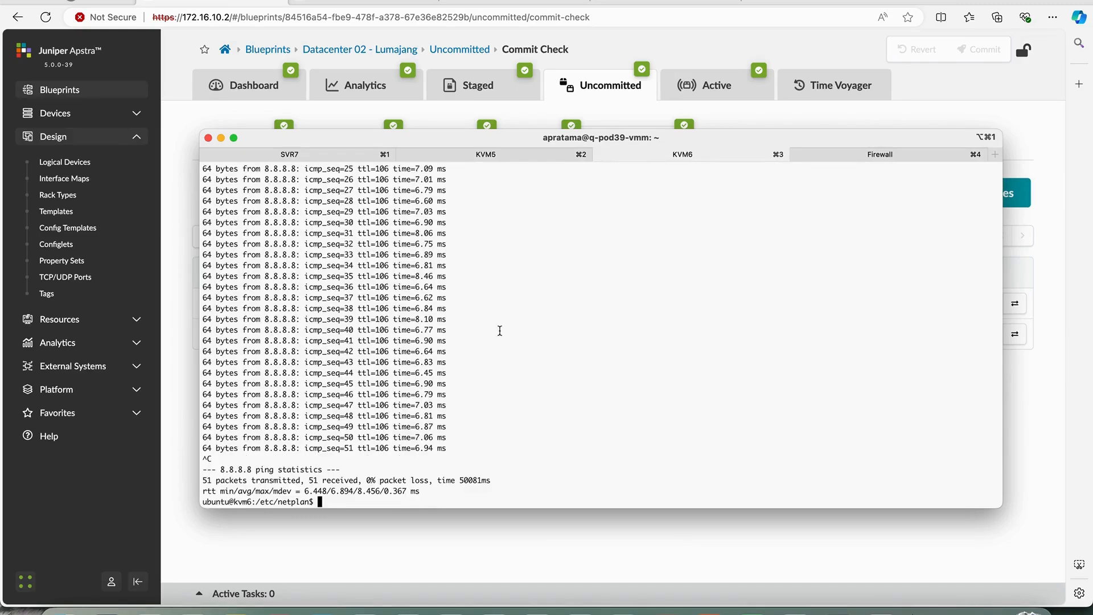
left_click(798, 604)
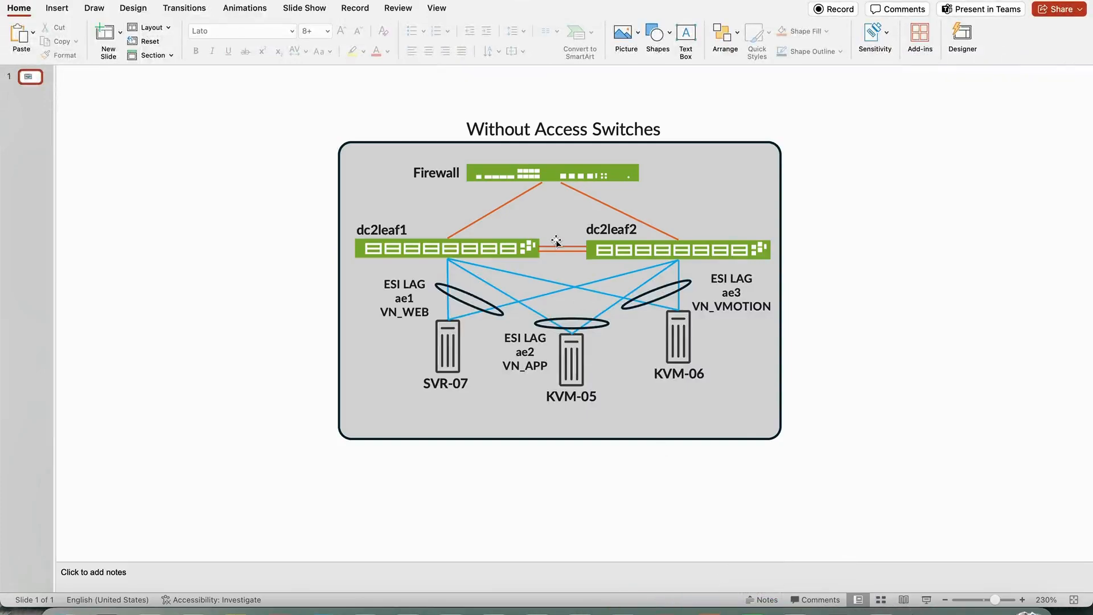